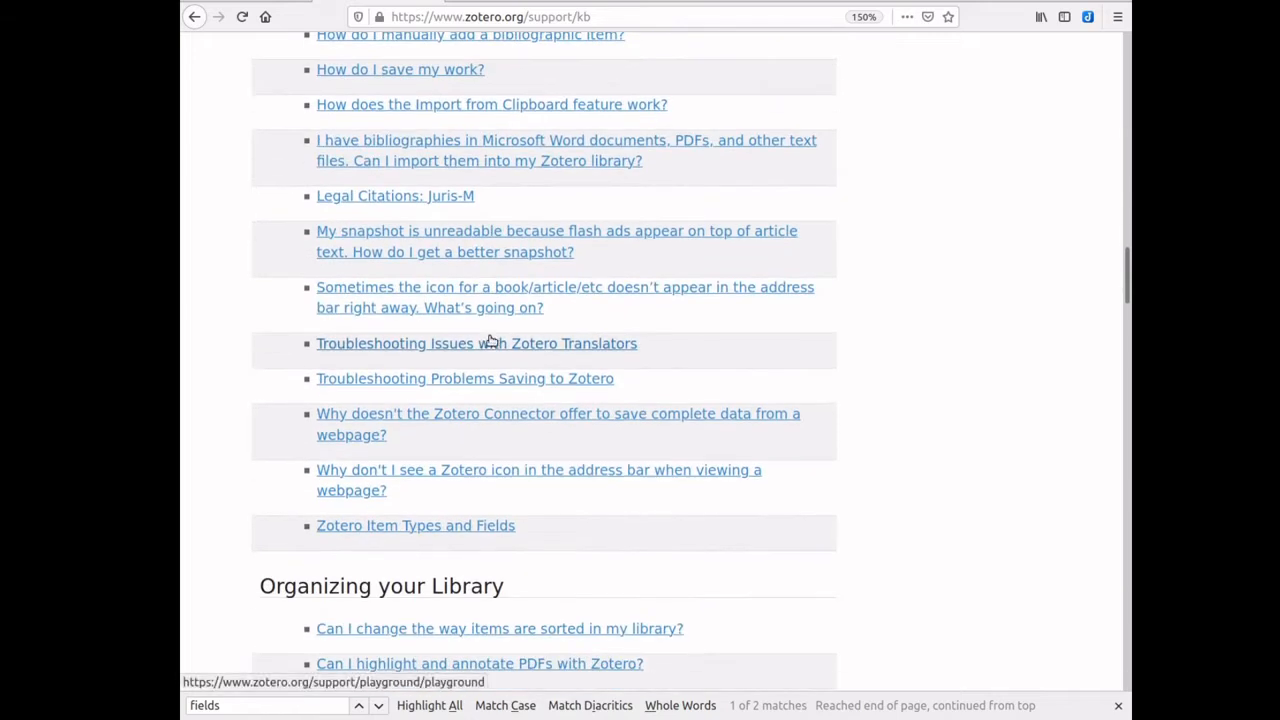
Open the "Zotero Item Types and Fields" knowledge base article and look over its item type table
scroll(410, 196, "up", 2)
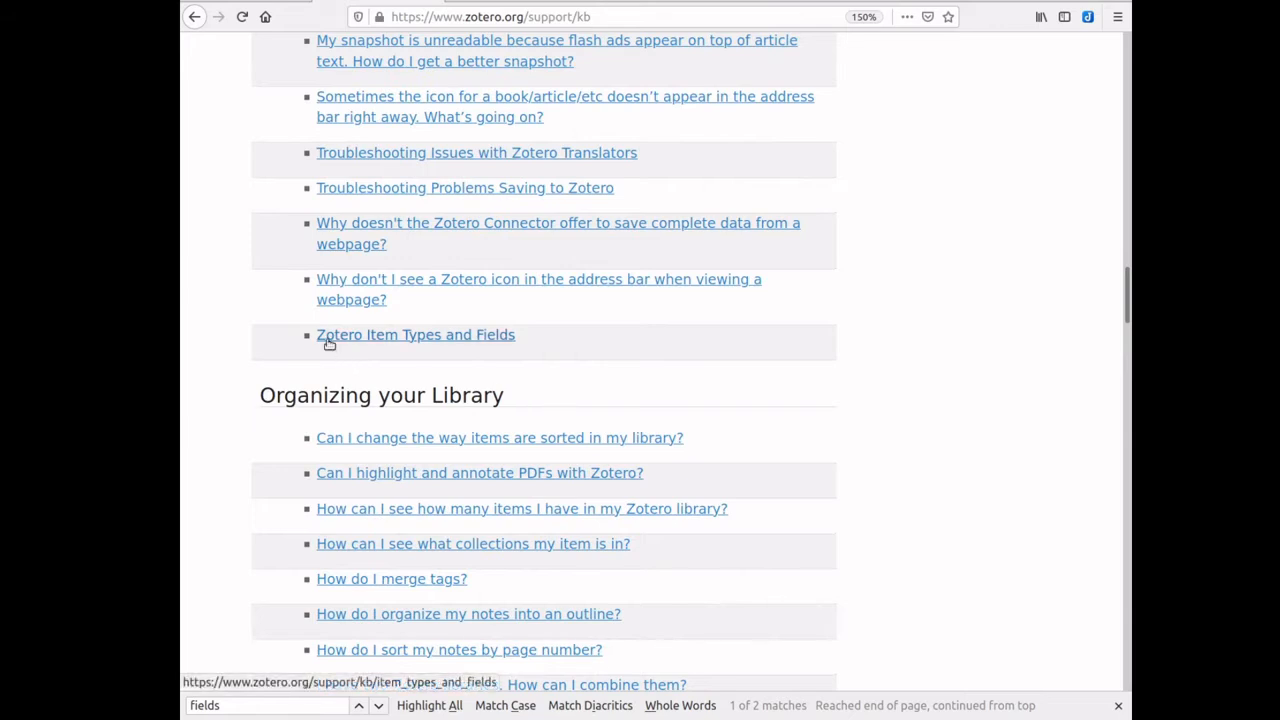
left_click(465, 336)
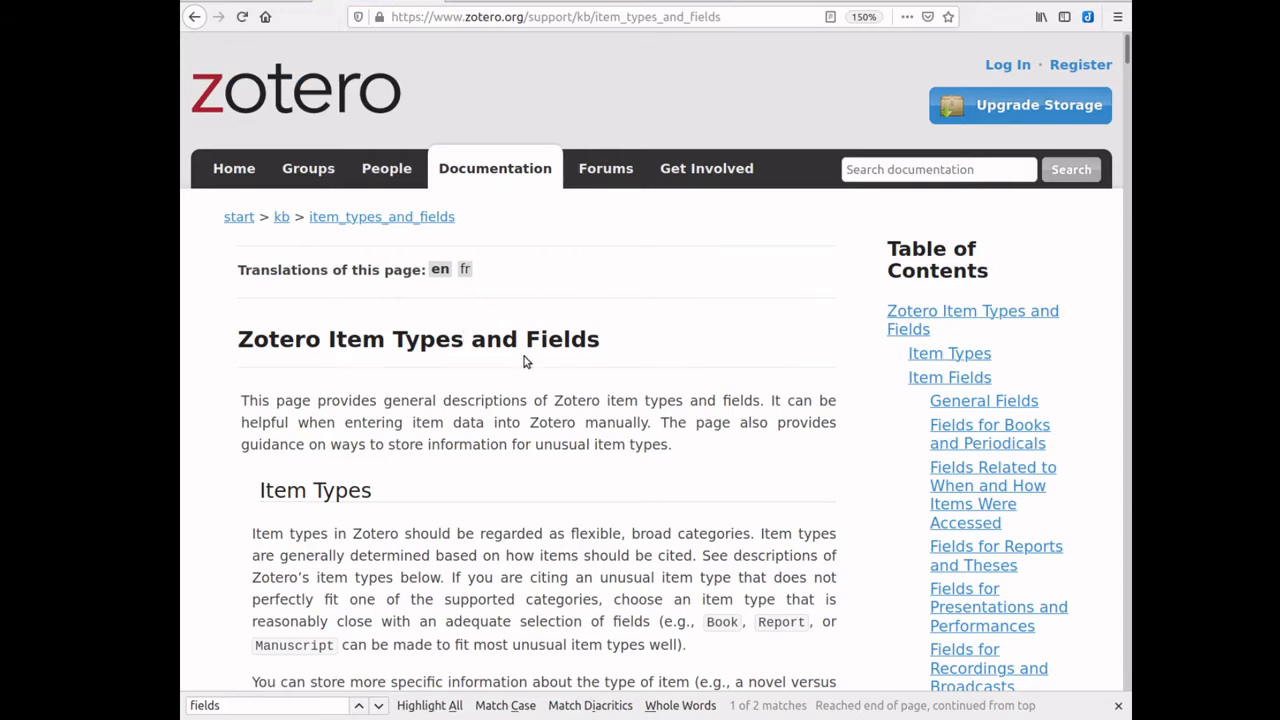
scroll(526, 390, "down", 2)
scroll(526, 390, "down", 5)
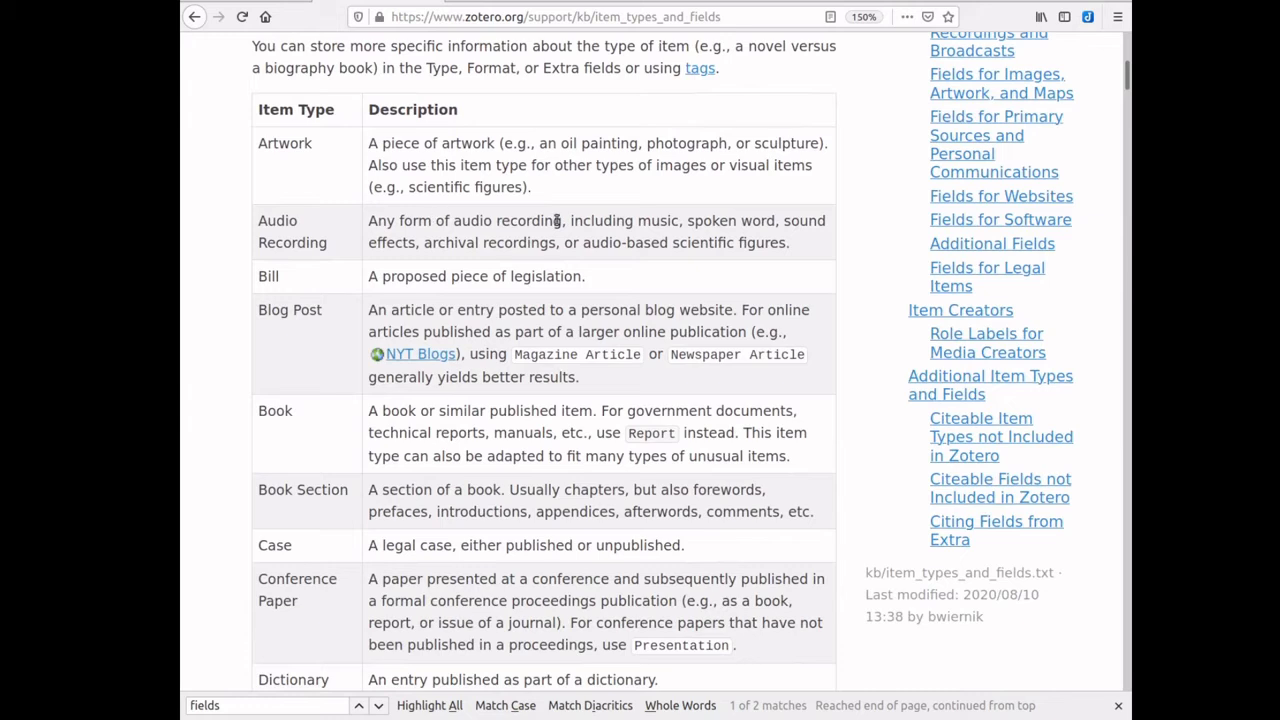
scroll(557, 220, "up", 4)
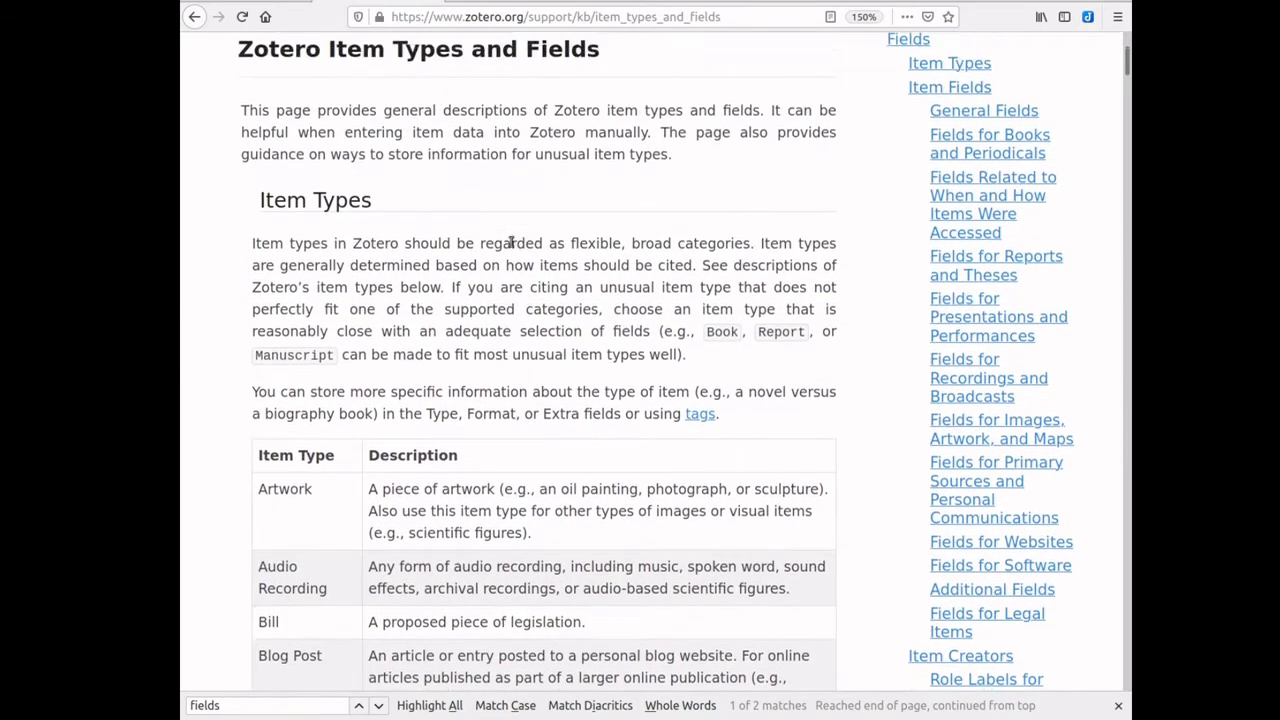
Copy the article text from the "Zotero Item Types and Fields" heading through the first lines of the Artwork row
scroll(512, 242, "up", 2)
left_click_drag(238, 210, 820, 678)
key("ctrl+c")
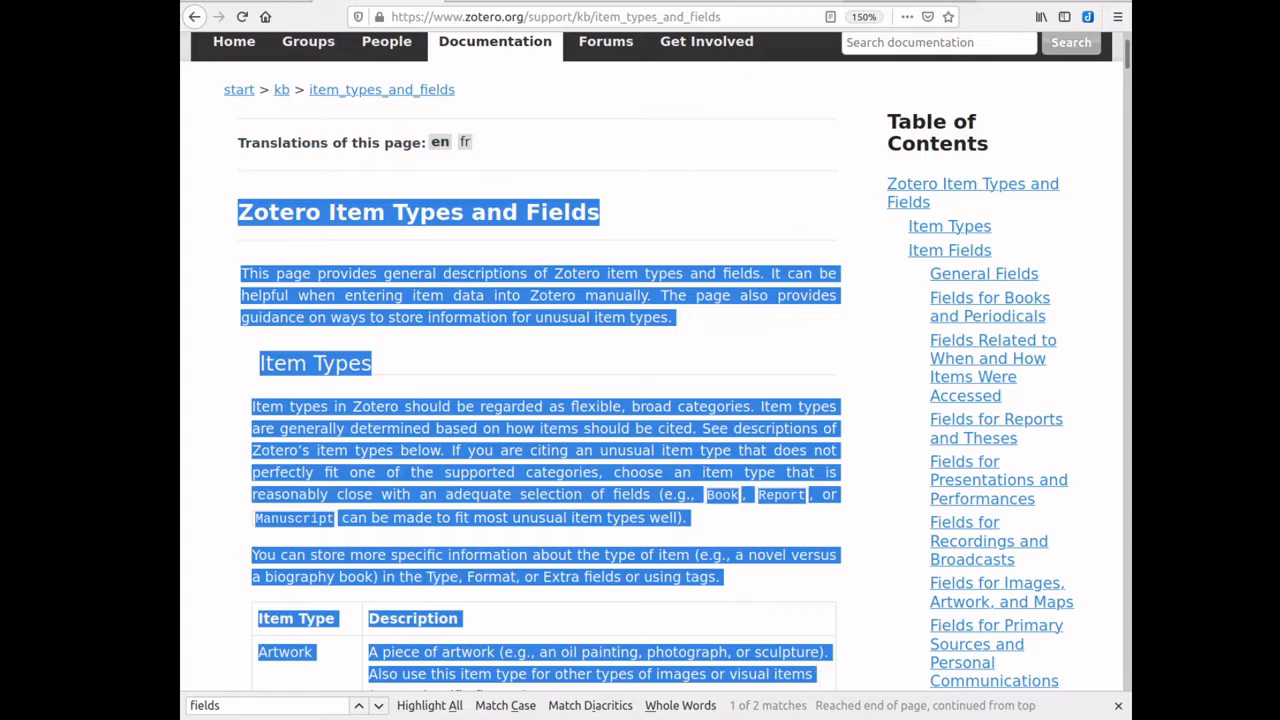
Switch to the DeepL translator and paste the copied article text to translate it into Portuguese (BR)
left_click(920, 1)
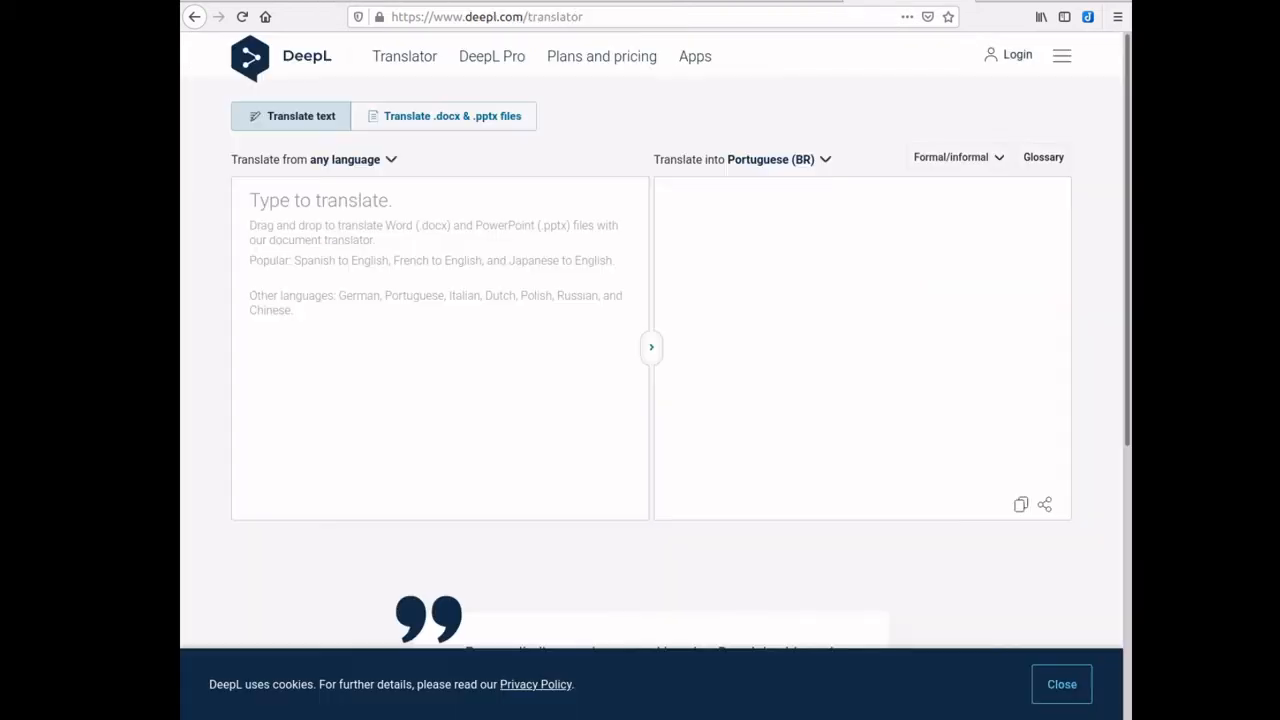
left_click(322, 207)
key("ctrl+v")
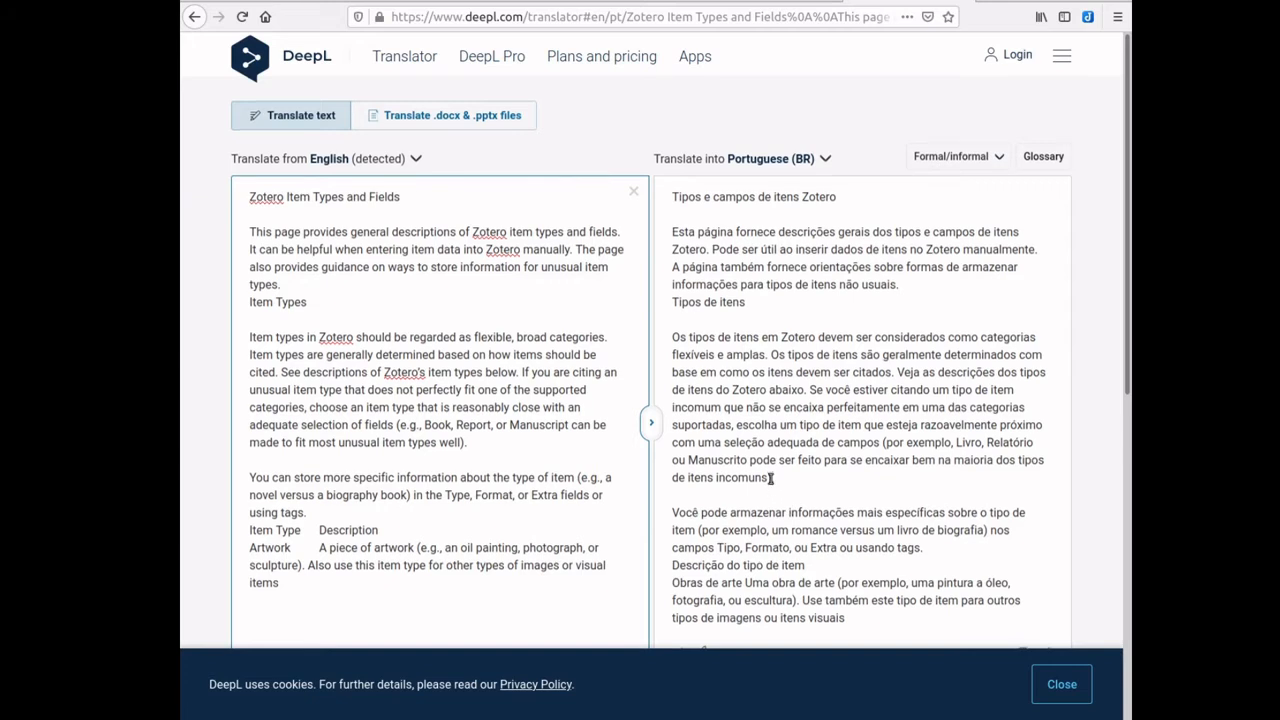
scroll(766, 452, "down", 1)
scroll(770, 458, "up", 1)
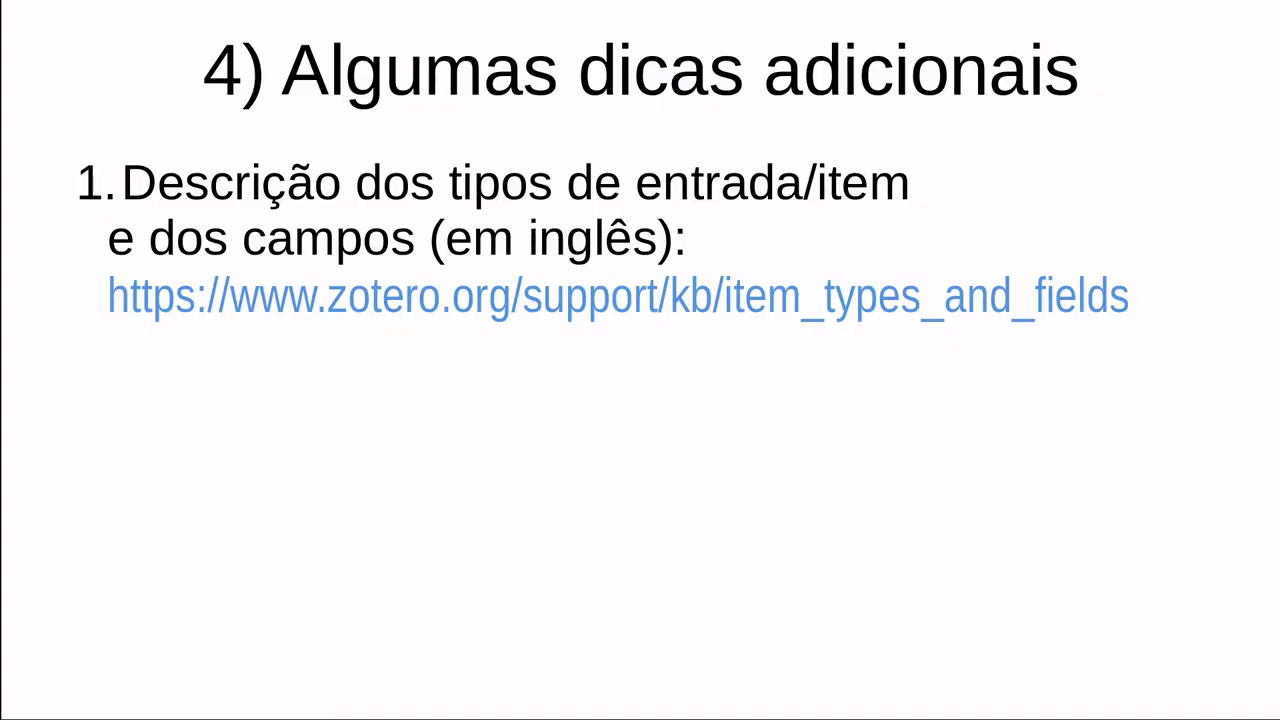
key("Right")
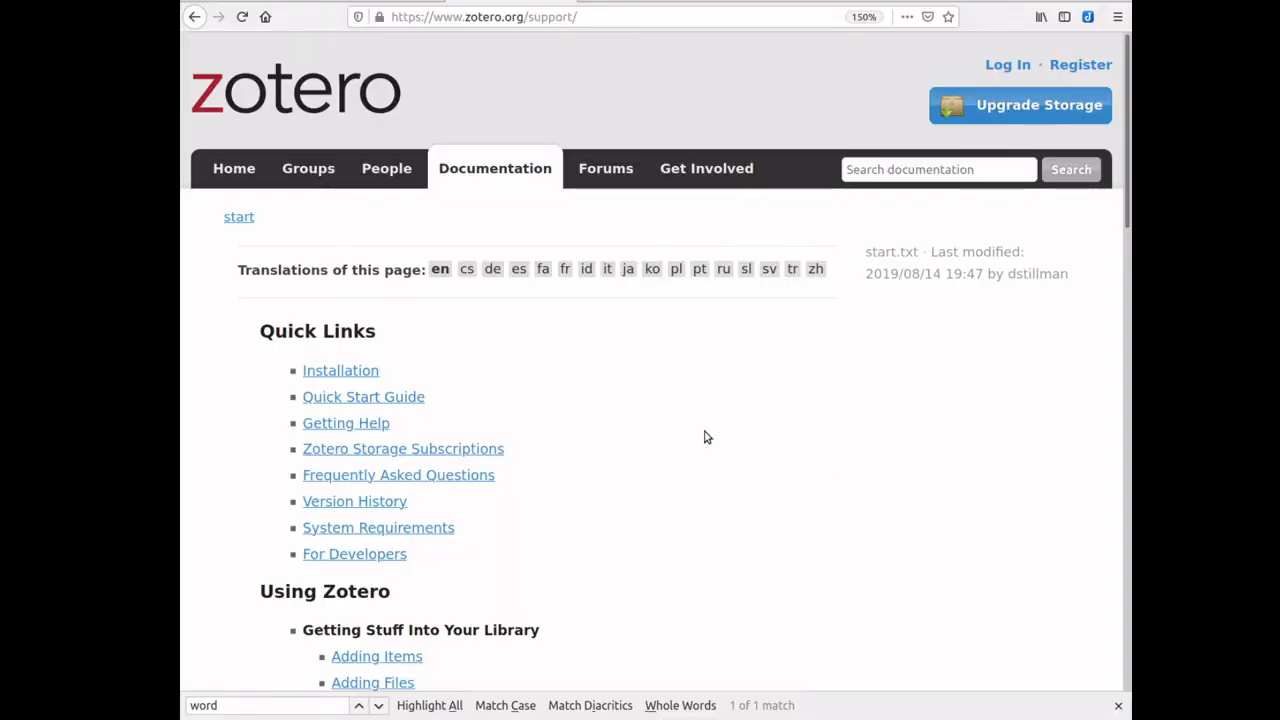
Open the Word Processor Integration page from the Zotero support documentation
scroll(705, 437, "down", 5)
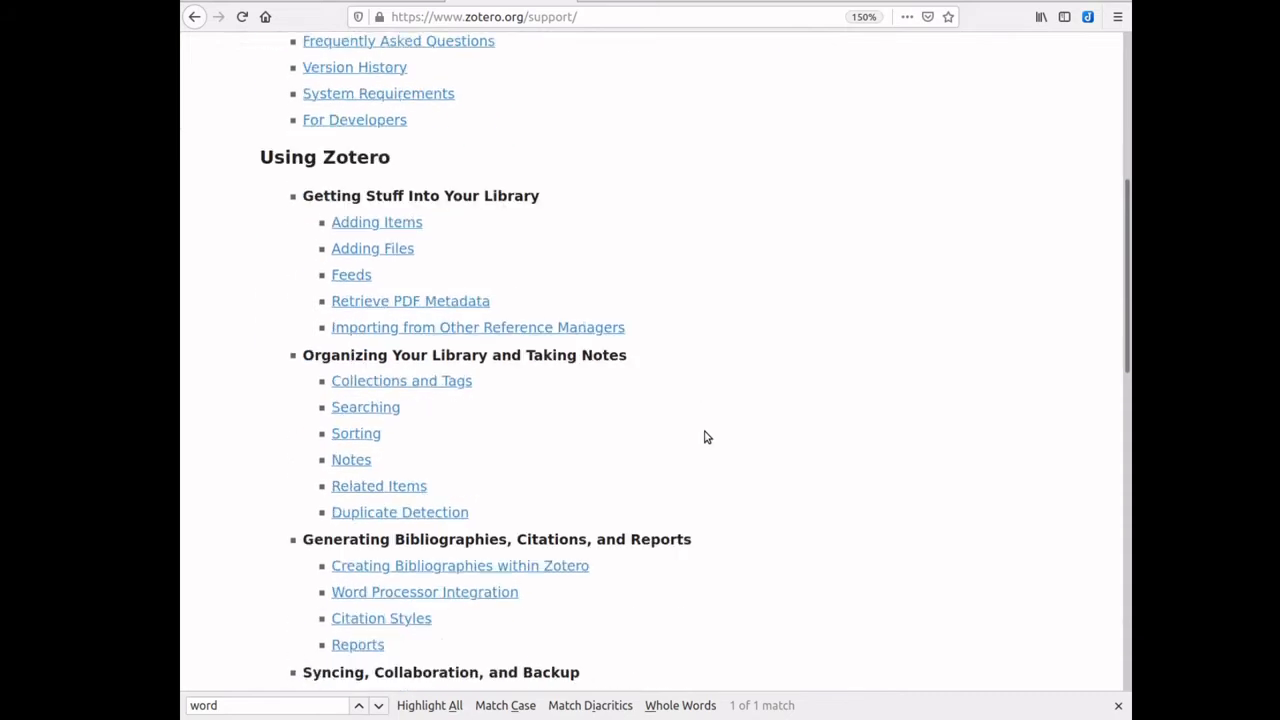
scroll(705, 437, "down", 1)
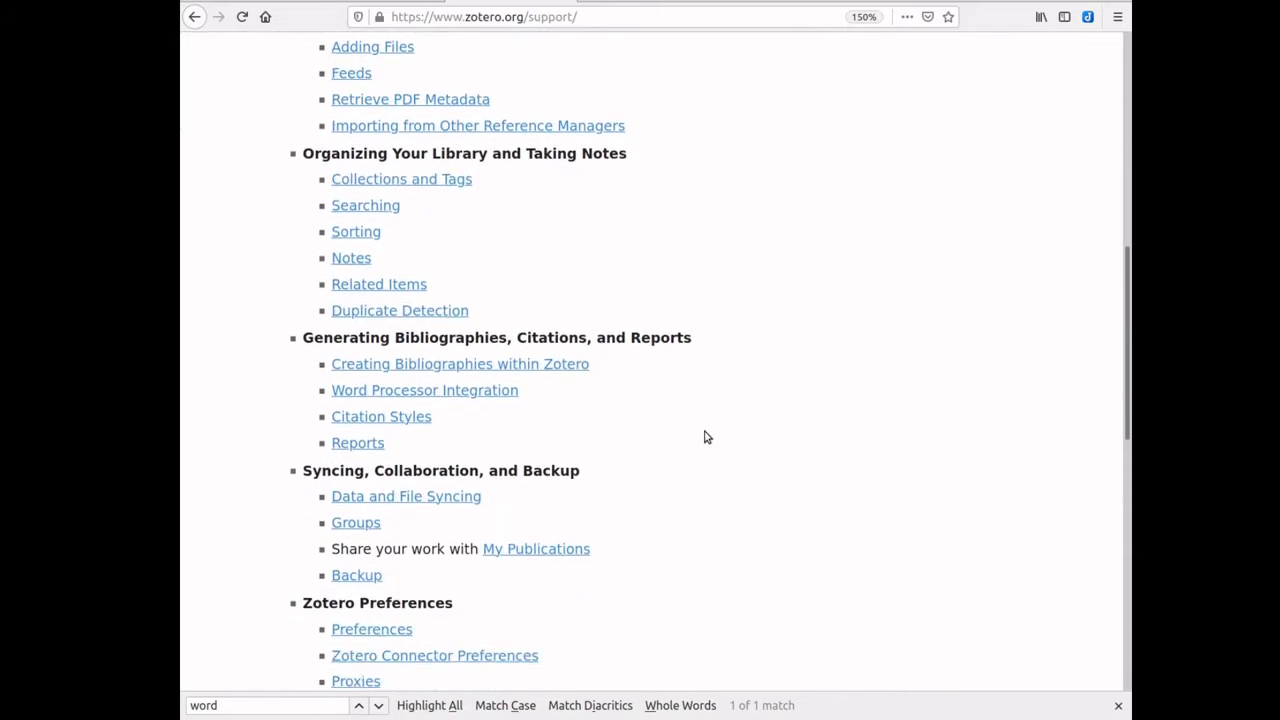
left_click(382, 394)
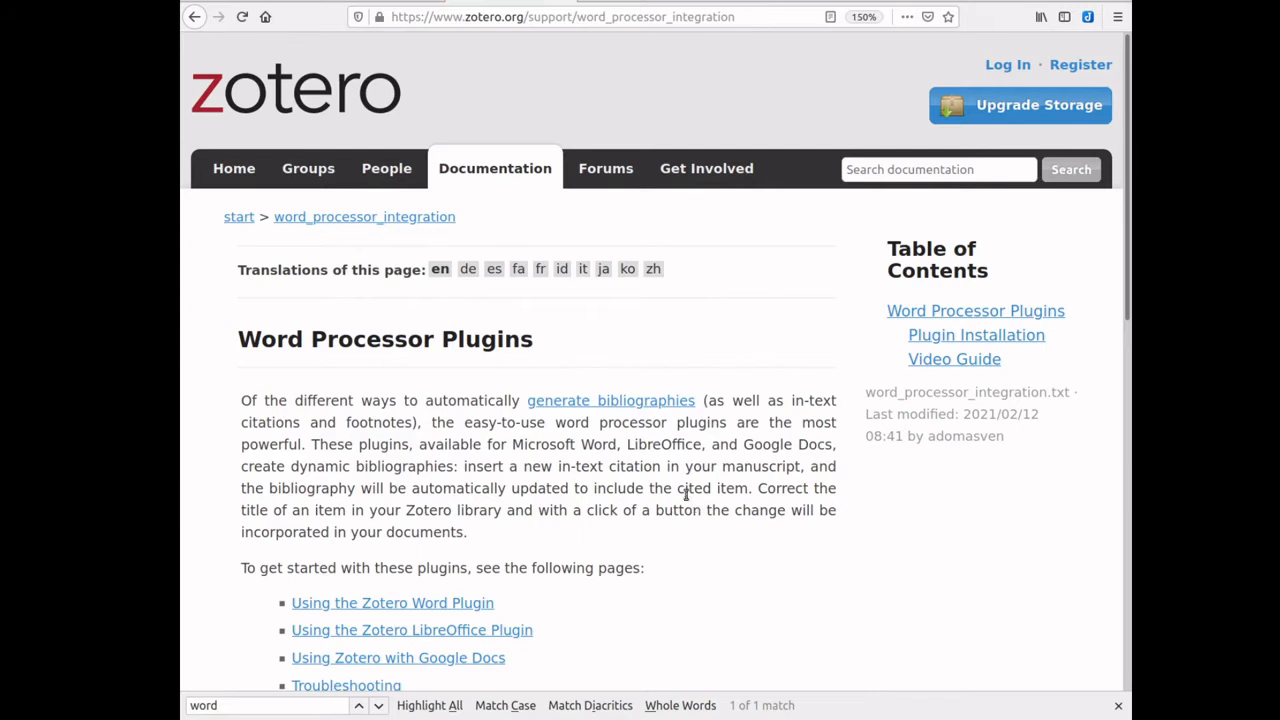
Look over the Word Processor Plugins page and open its Troubleshooting page
scroll(685, 492, "down", 2)
scroll(651, 451, "down", 1)
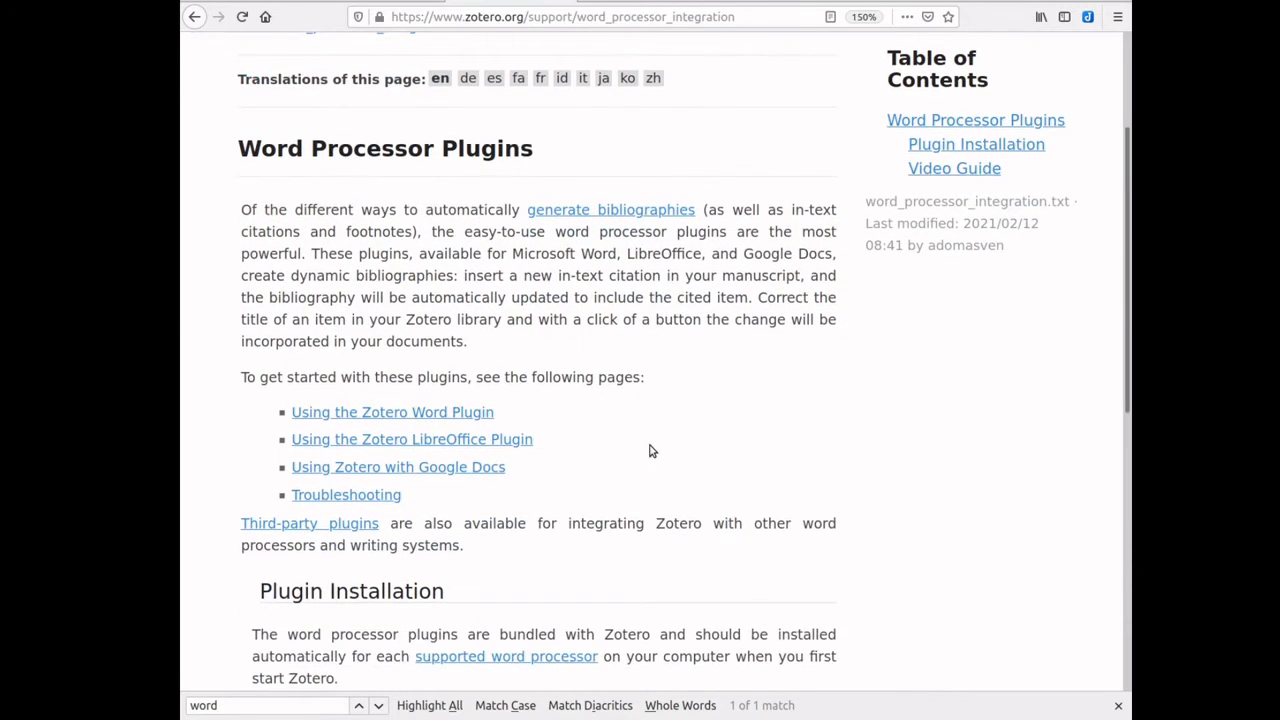
scroll(687, 345, "down", 3)
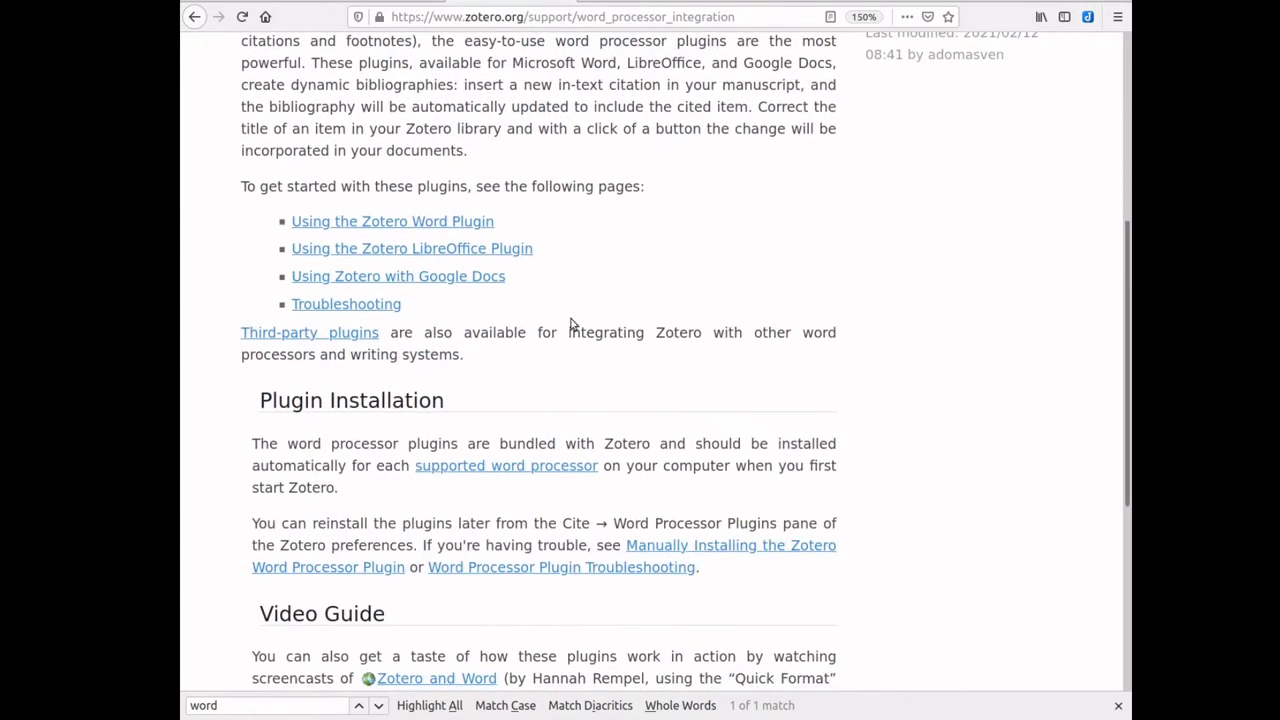
left_click(333, 306)
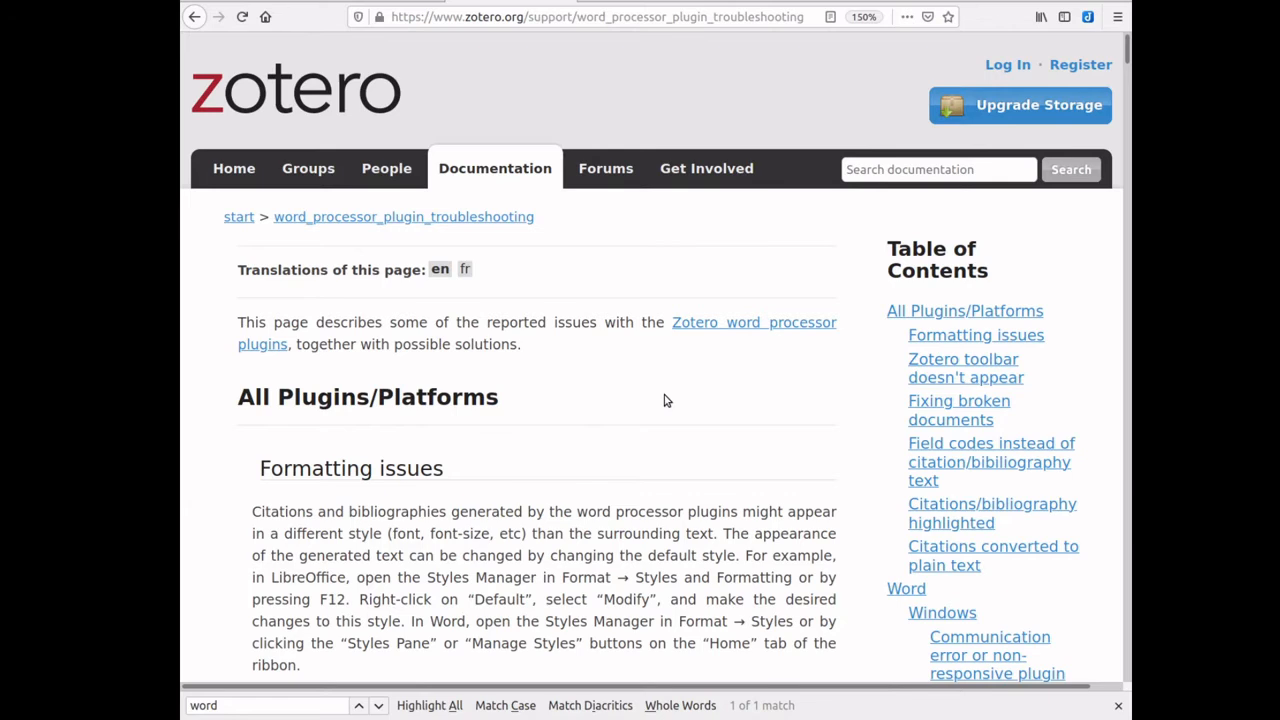
Read the "Zotero toolbar doesn't appear" section, including the steps for repairing the Zotero installation
scroll(665, 400, "down", 5)
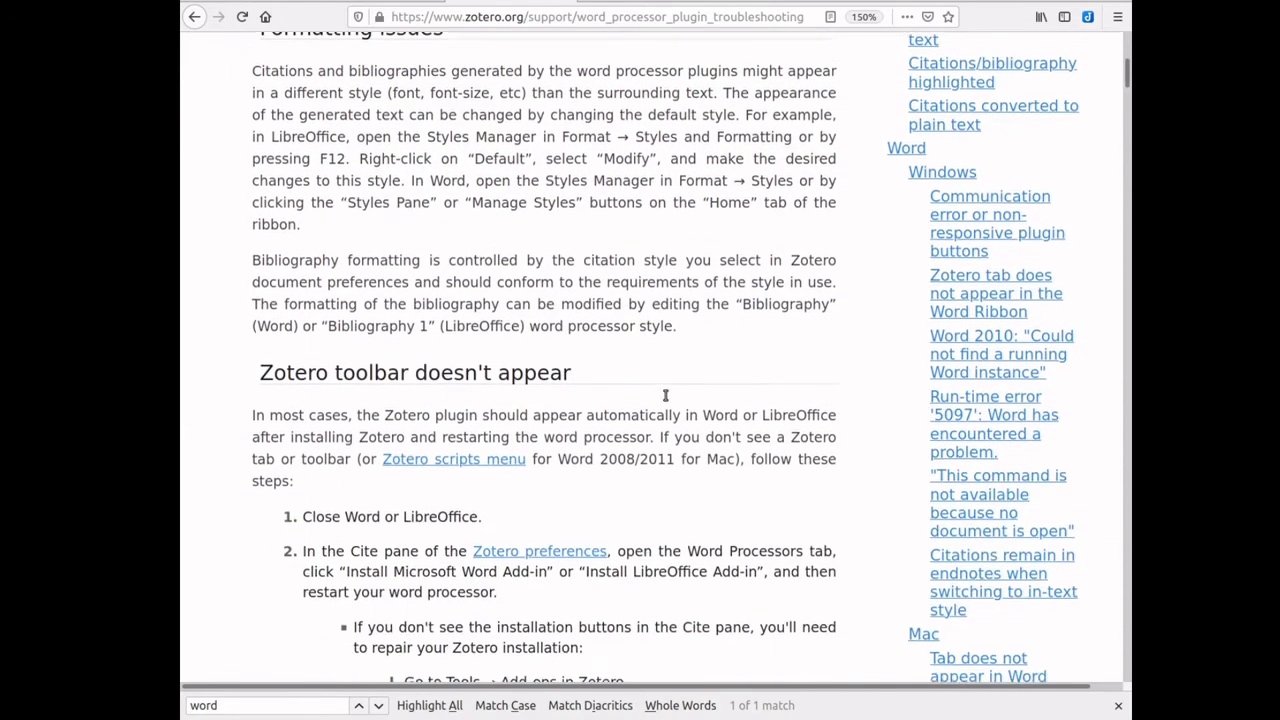
scroll(663, 398, "down", 1)
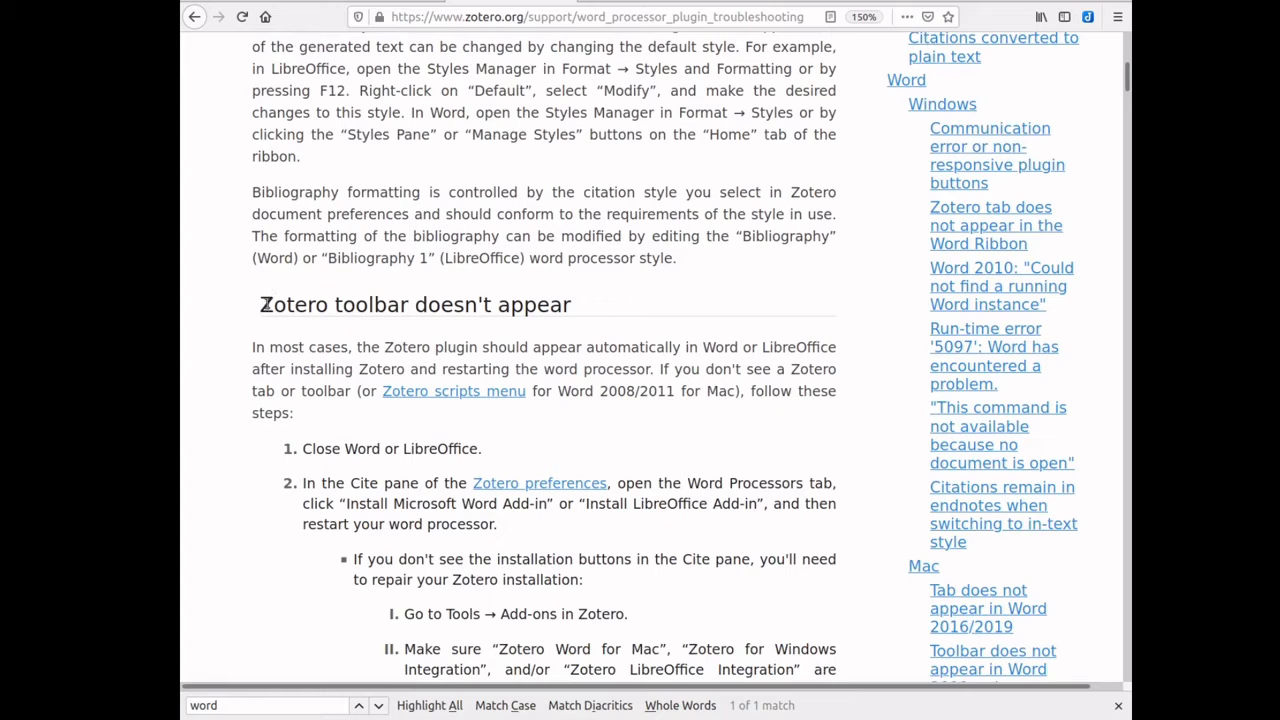
scroll(267, 305, "down", 2)
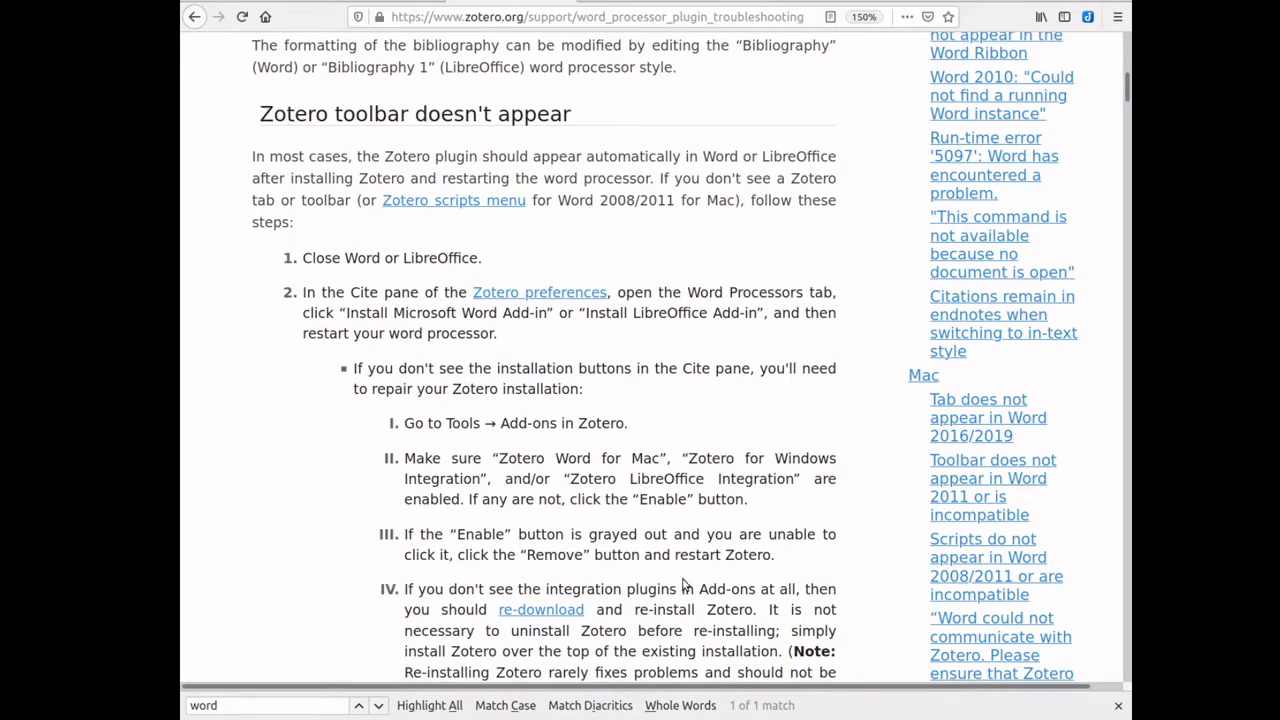
scroll(777, 544, "down", 2)
scroll(777, 544, "down", 2)
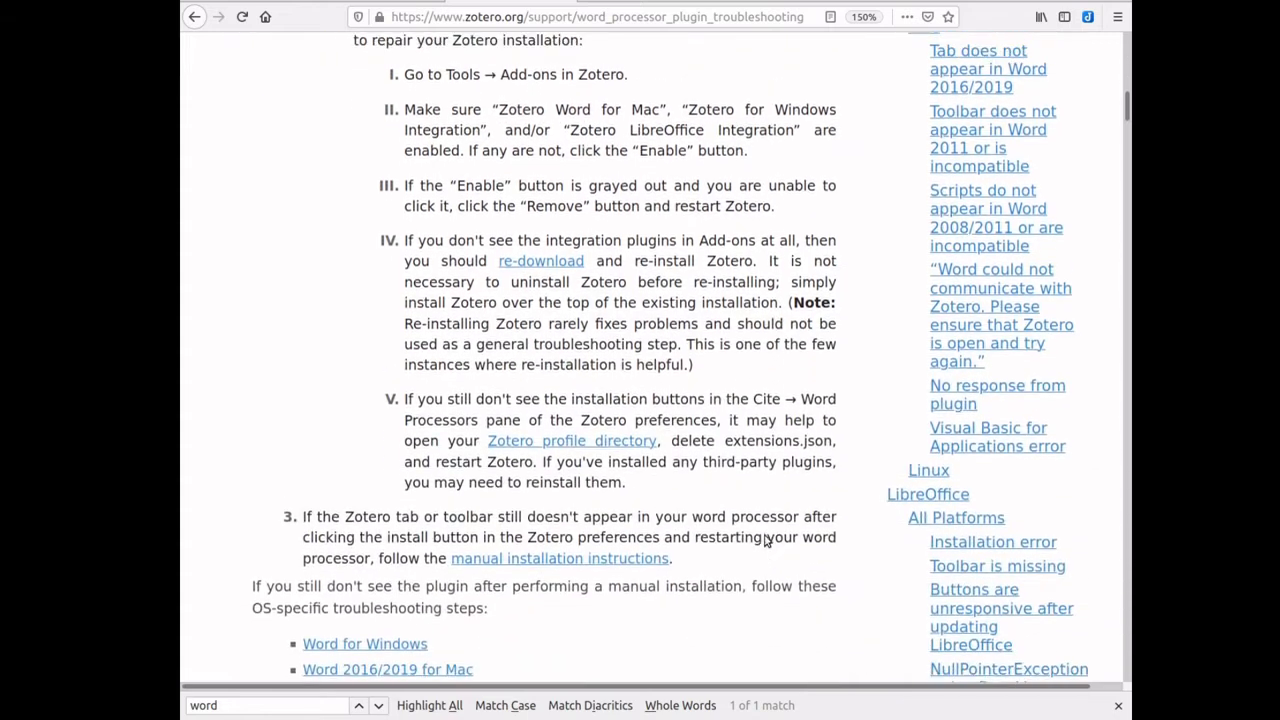
scroll(768, 538, "up", 3)
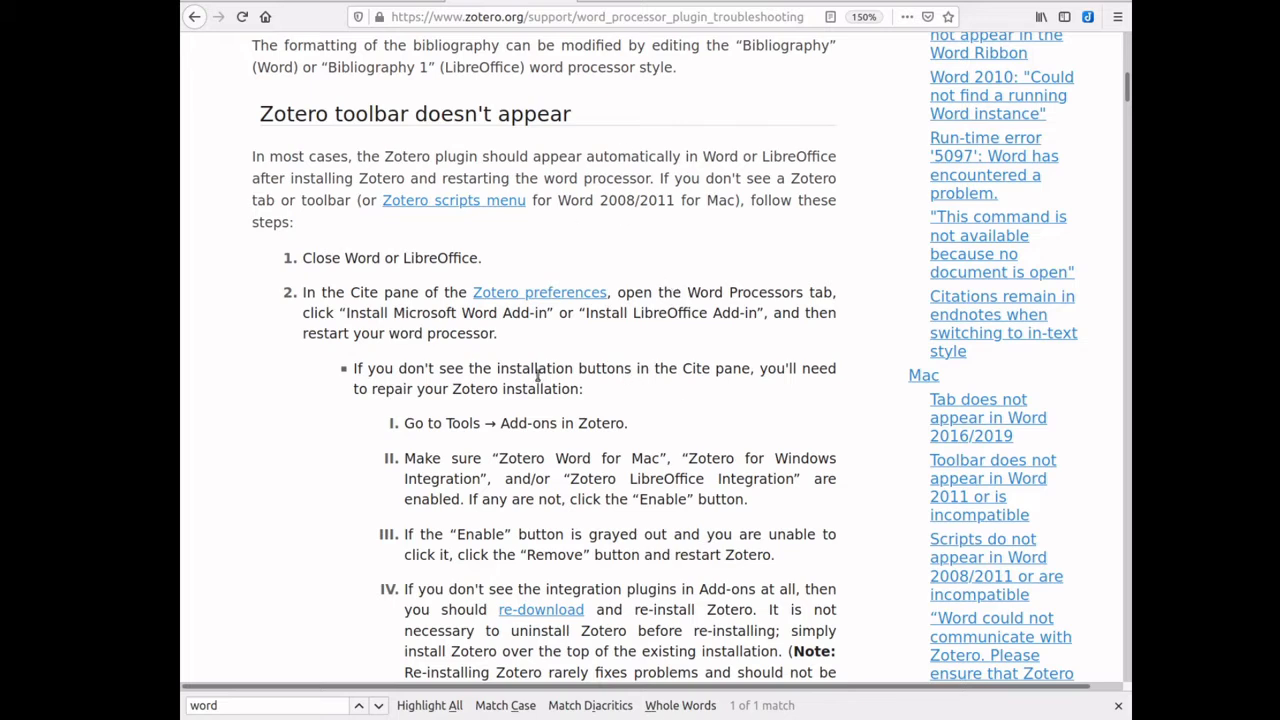
scroll(537, 375, "down", 1)
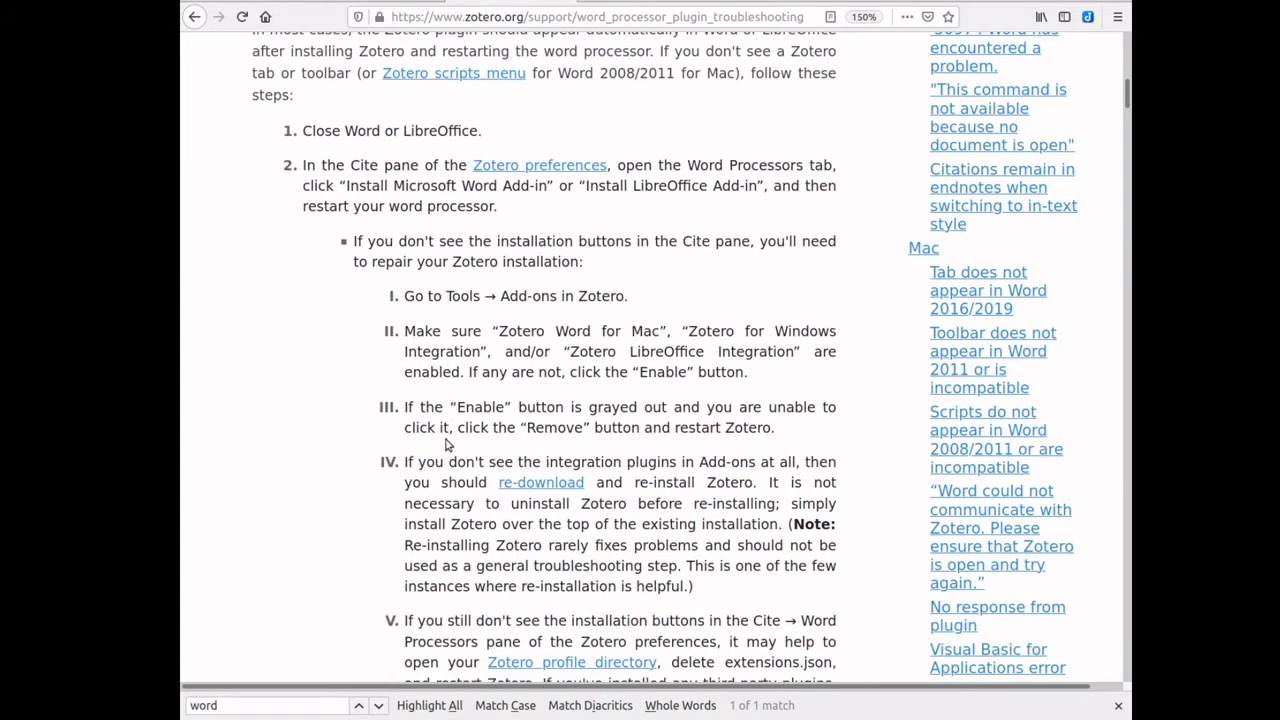
scroll(444, 515, "down", 1)
scroll(446, 530, "down", 2)
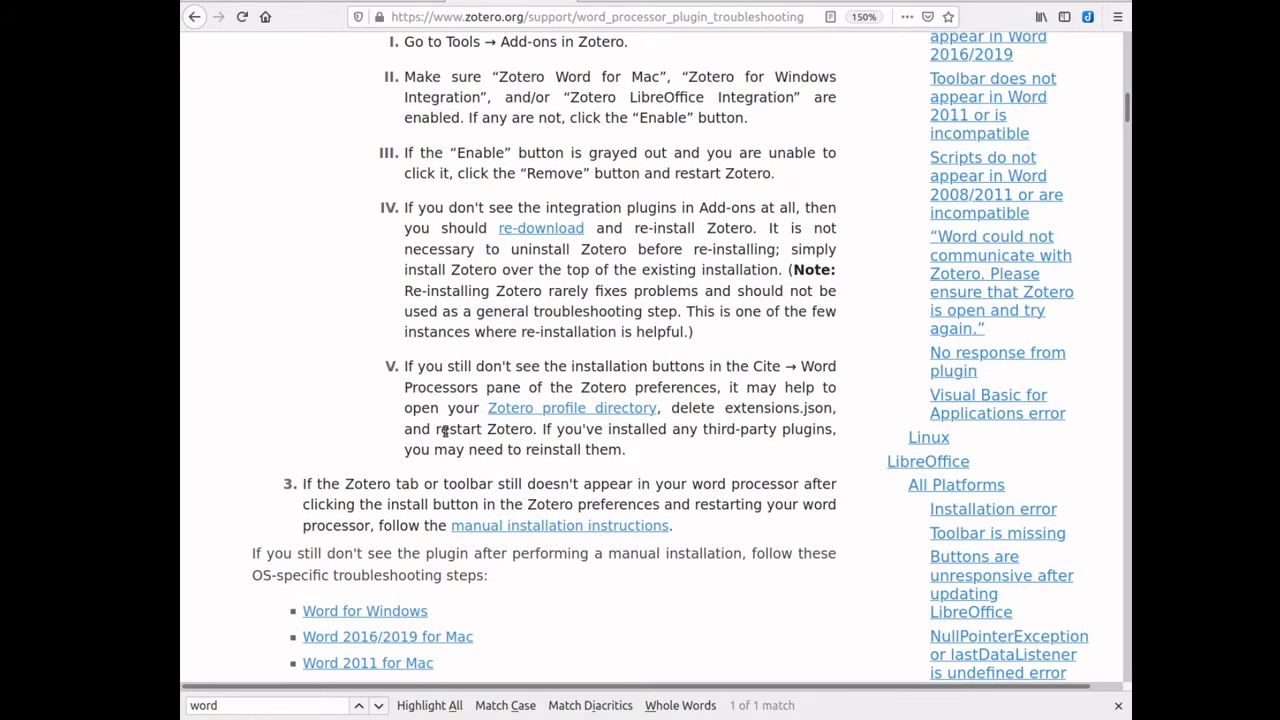
Review the manual installation instructions for the Word for Windows plugin and return to the troubleshooting page
left_click(518, 528)
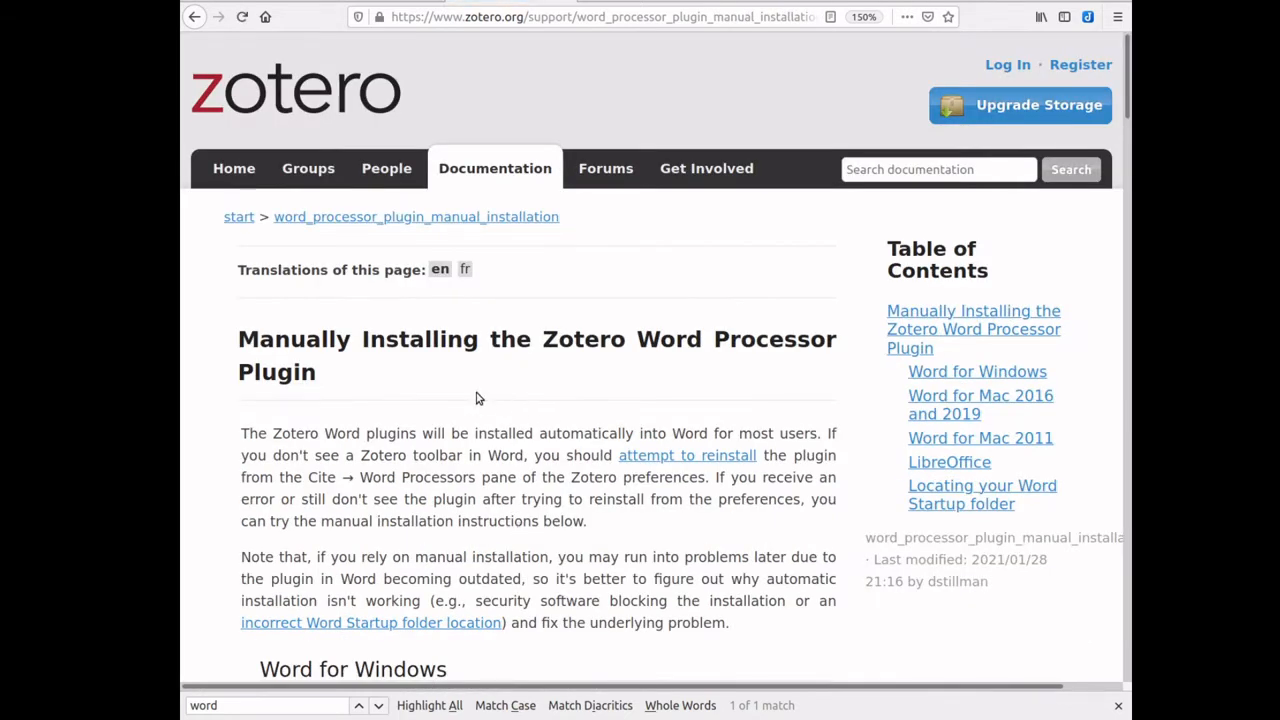
scroll(476, 398, "down", 2)
scroll(580, 328, "down", 1)
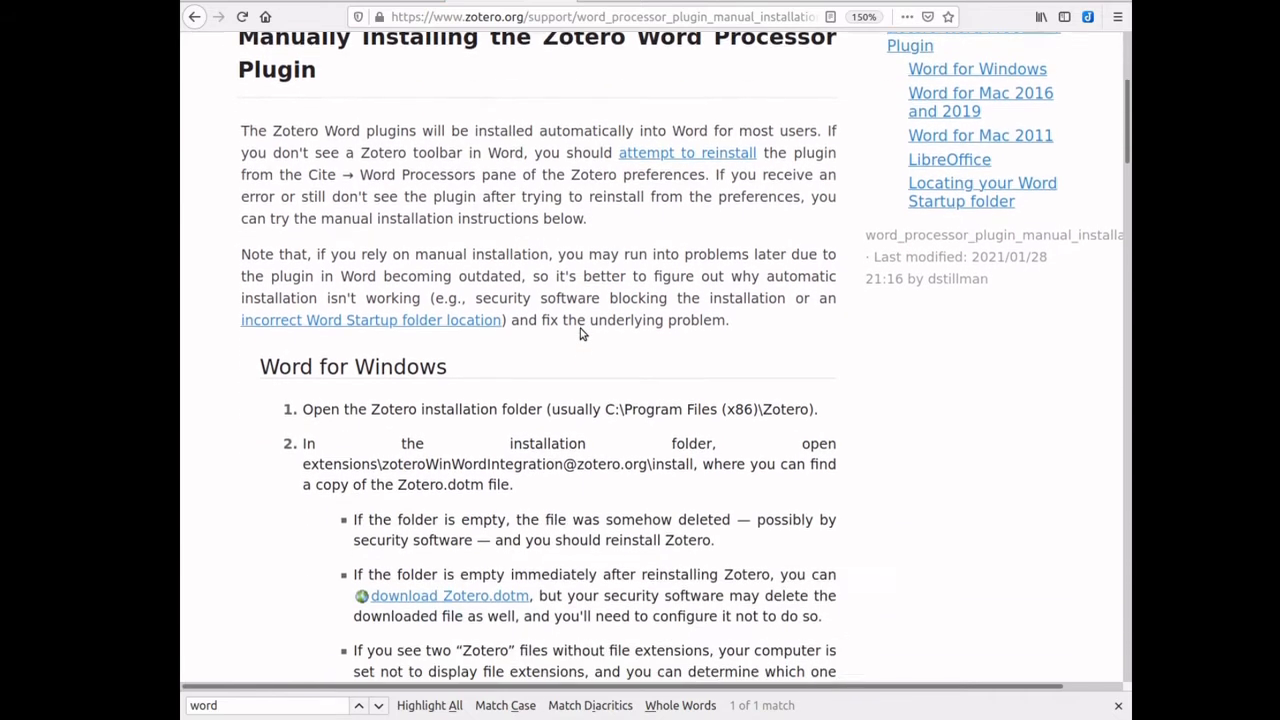
scroll(580, 328, "down", 3)
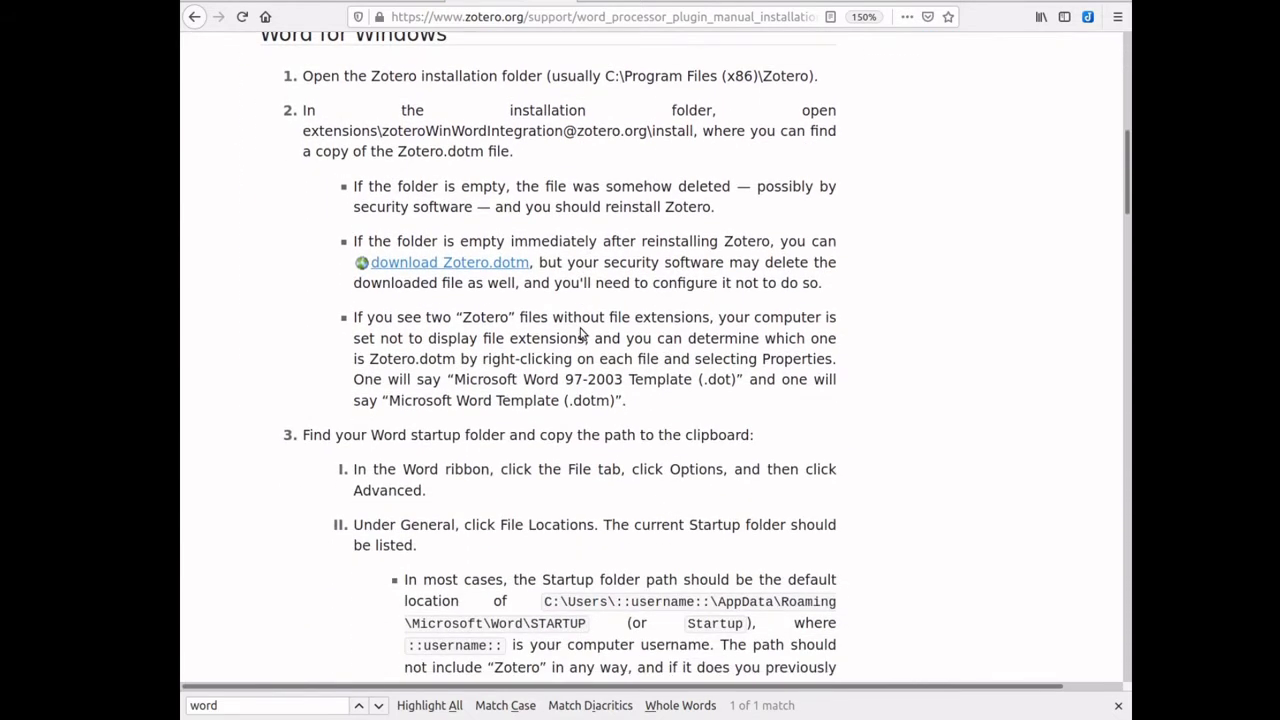
scroll(580, 333, "down", 4)
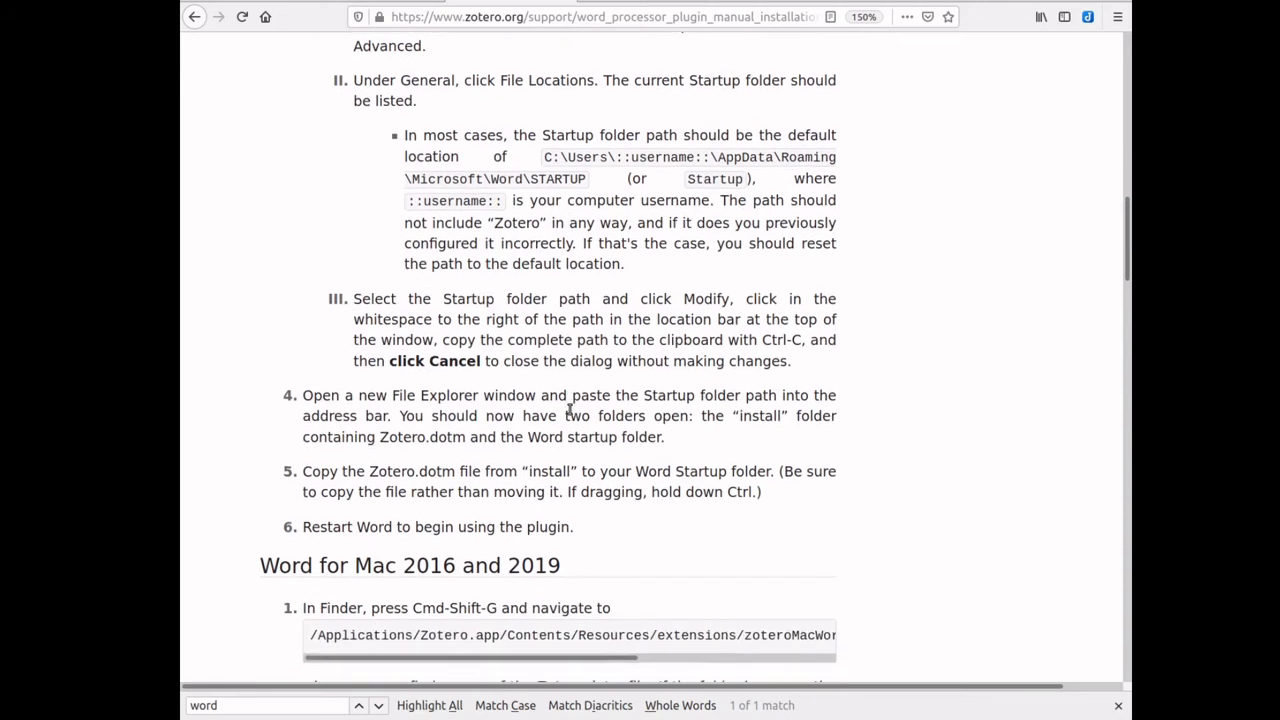
scroll(570, 410, "up", 10)
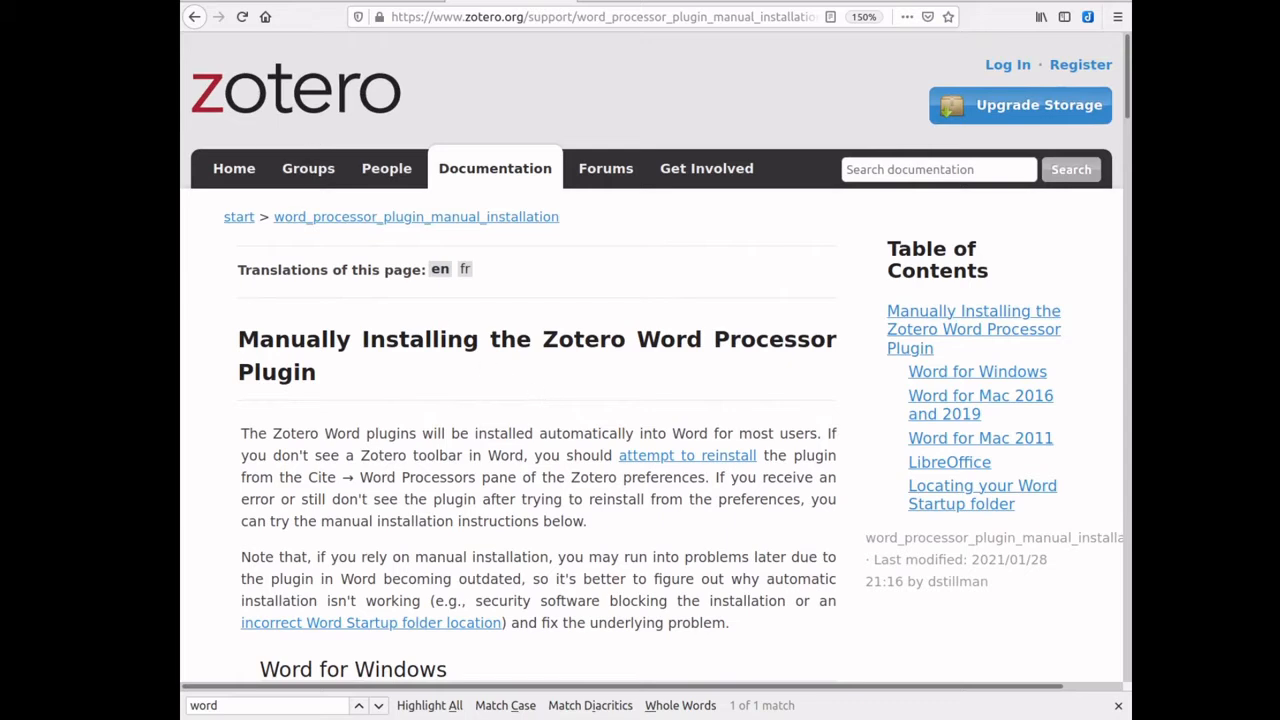
left_click(195, 17)
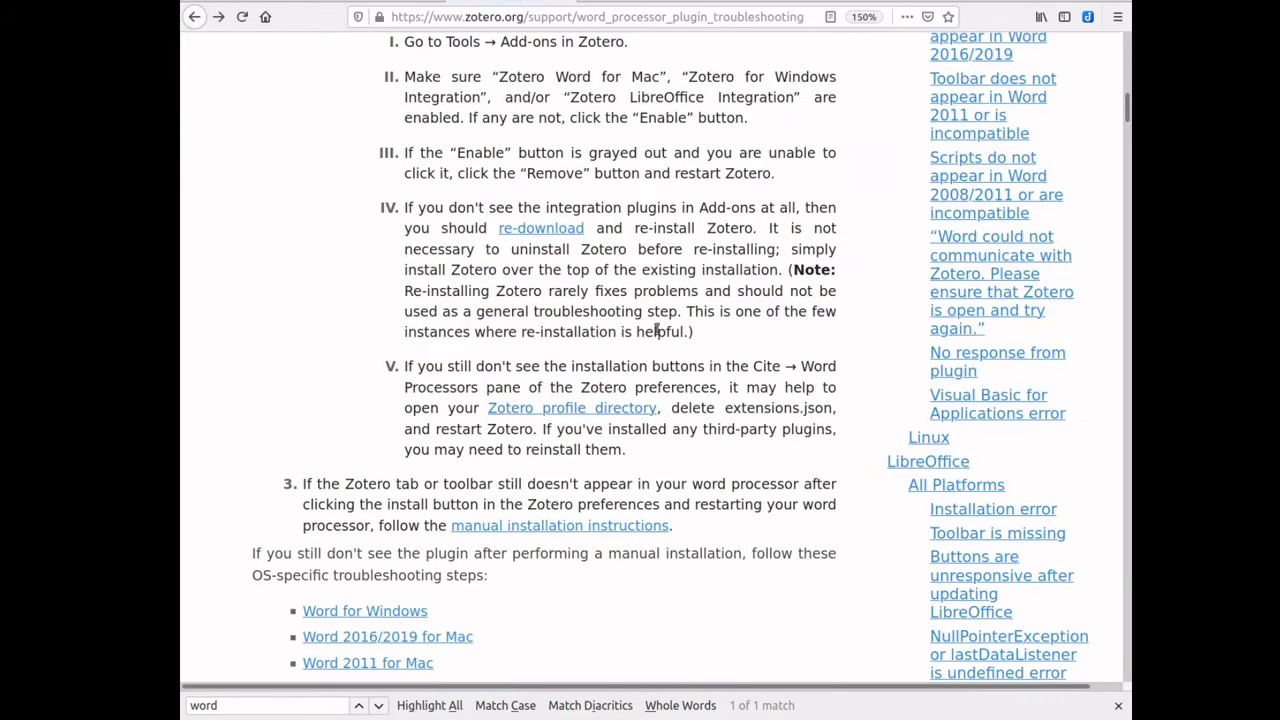
scroll(656, 331, "up", 5)
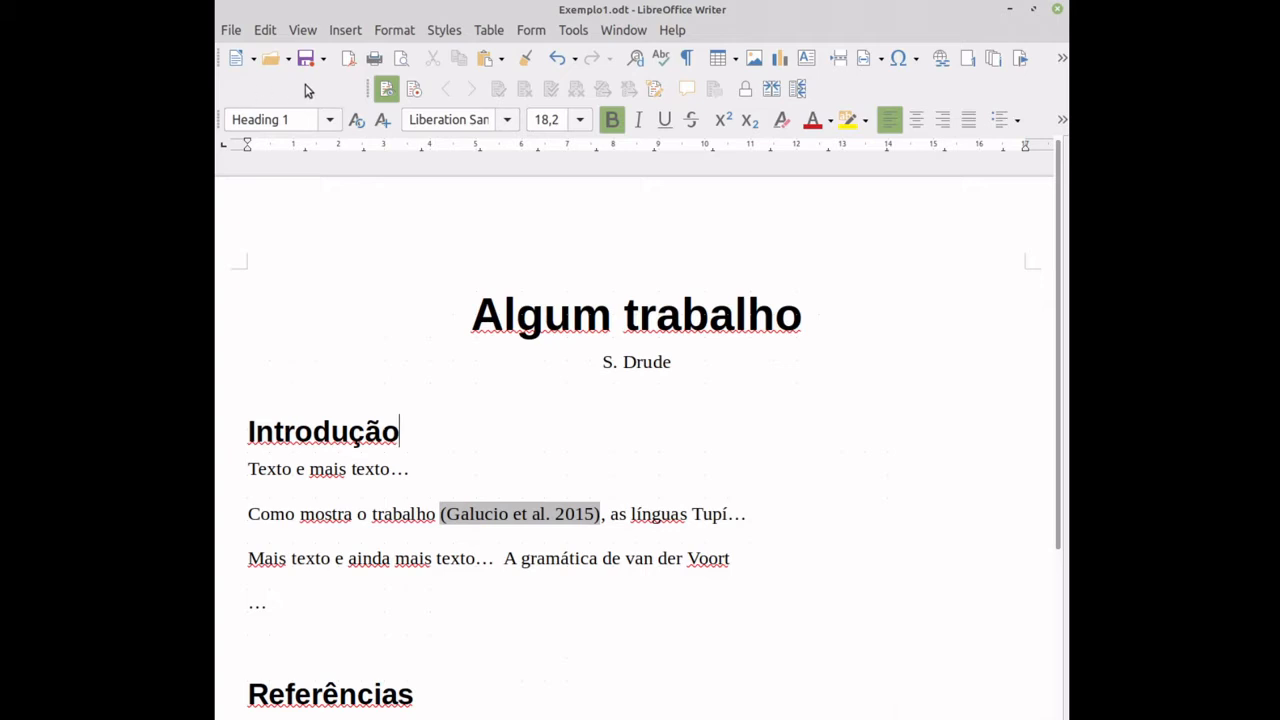
Switch to LibreOffice Writer, show the Zotero toolbar and dock it in the row of the Track Changes toolbar
left_click(303, 30)
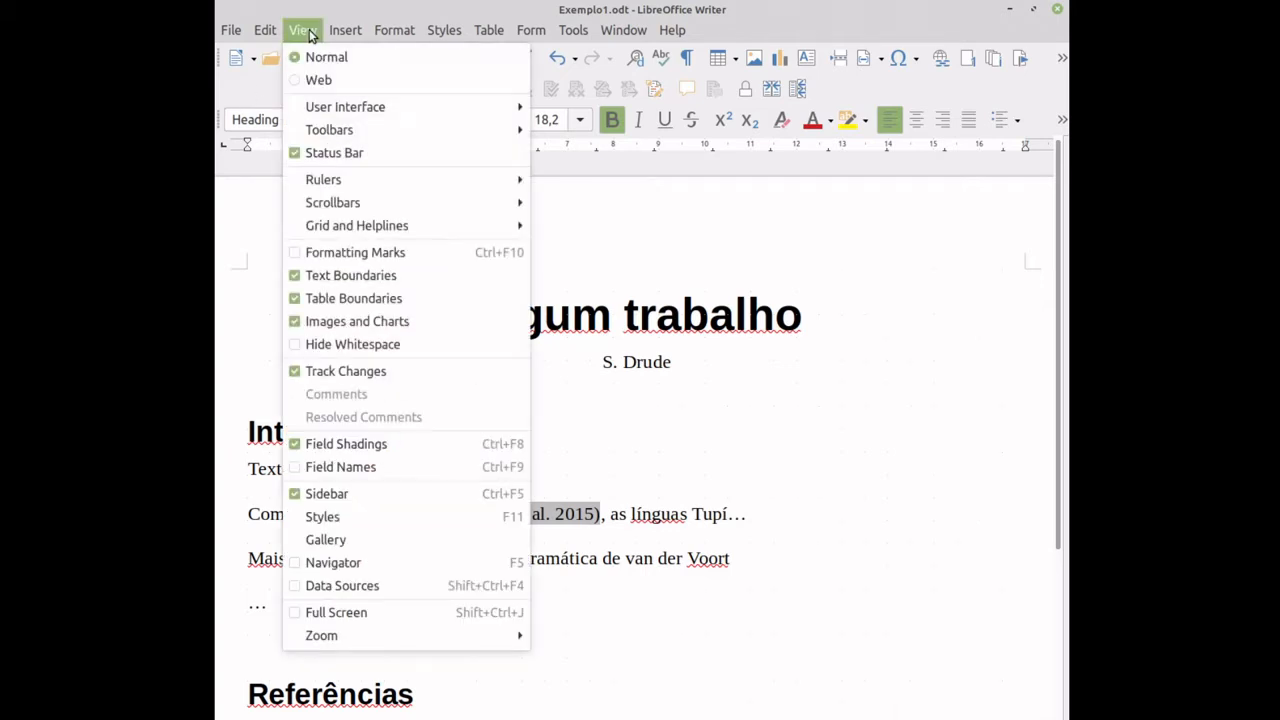
mouse_move(338, 130)
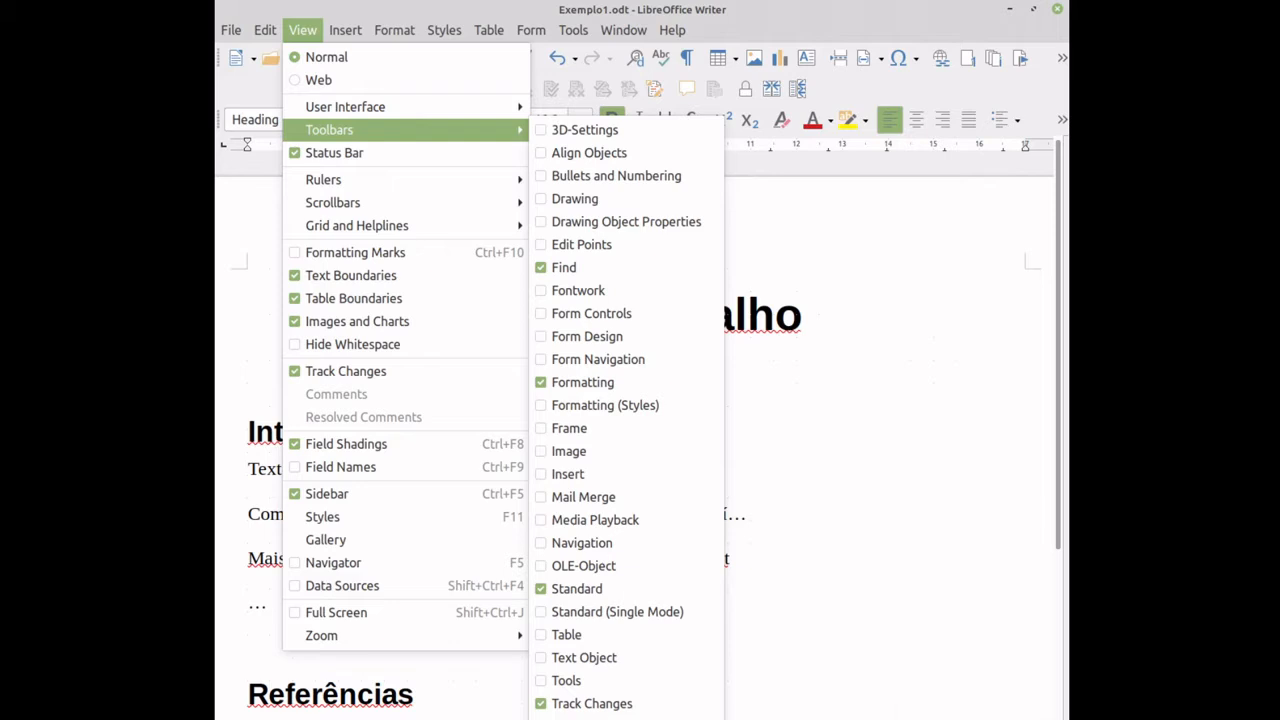
left_click(575, 719)
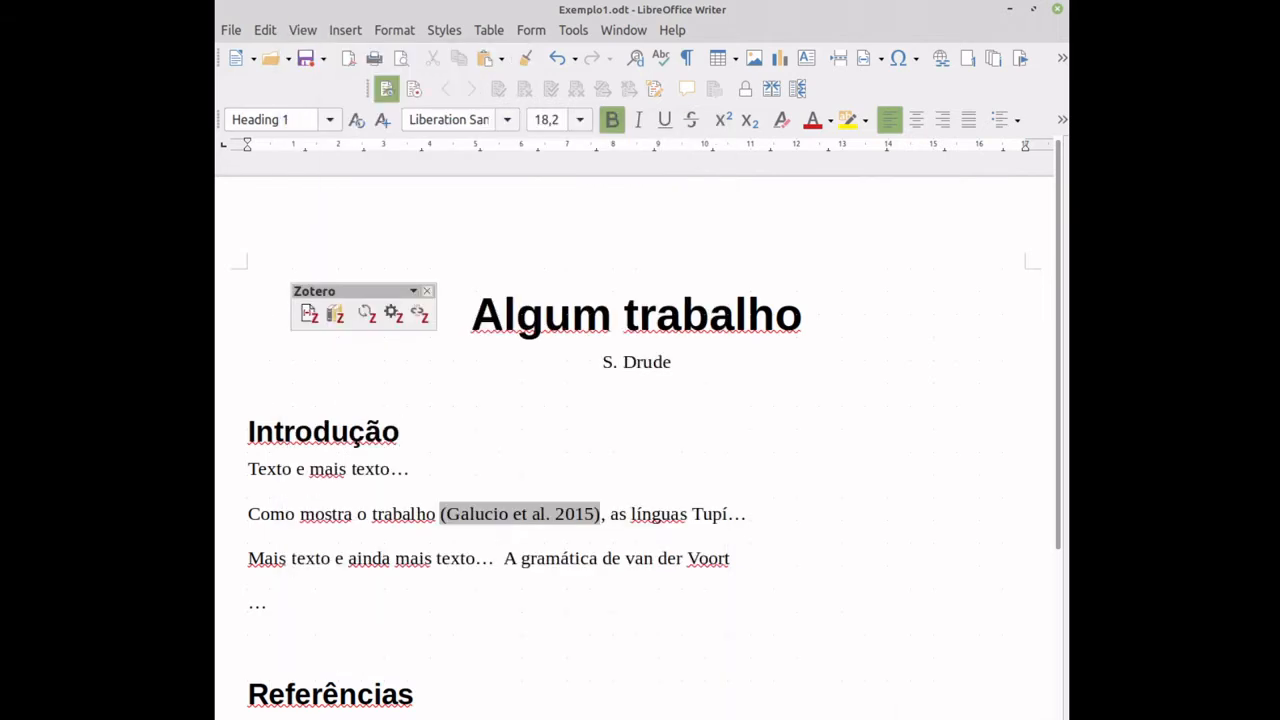
left_click_drag(357, 291, 228, 88)
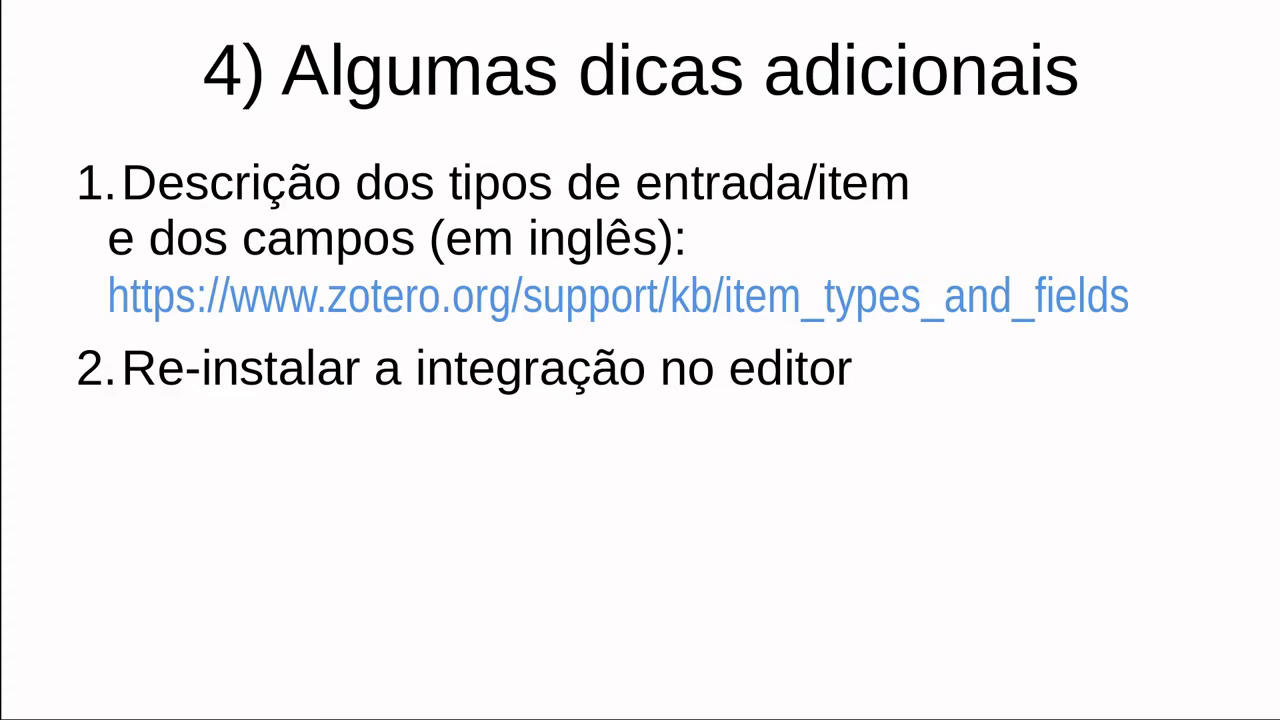
key("Right")
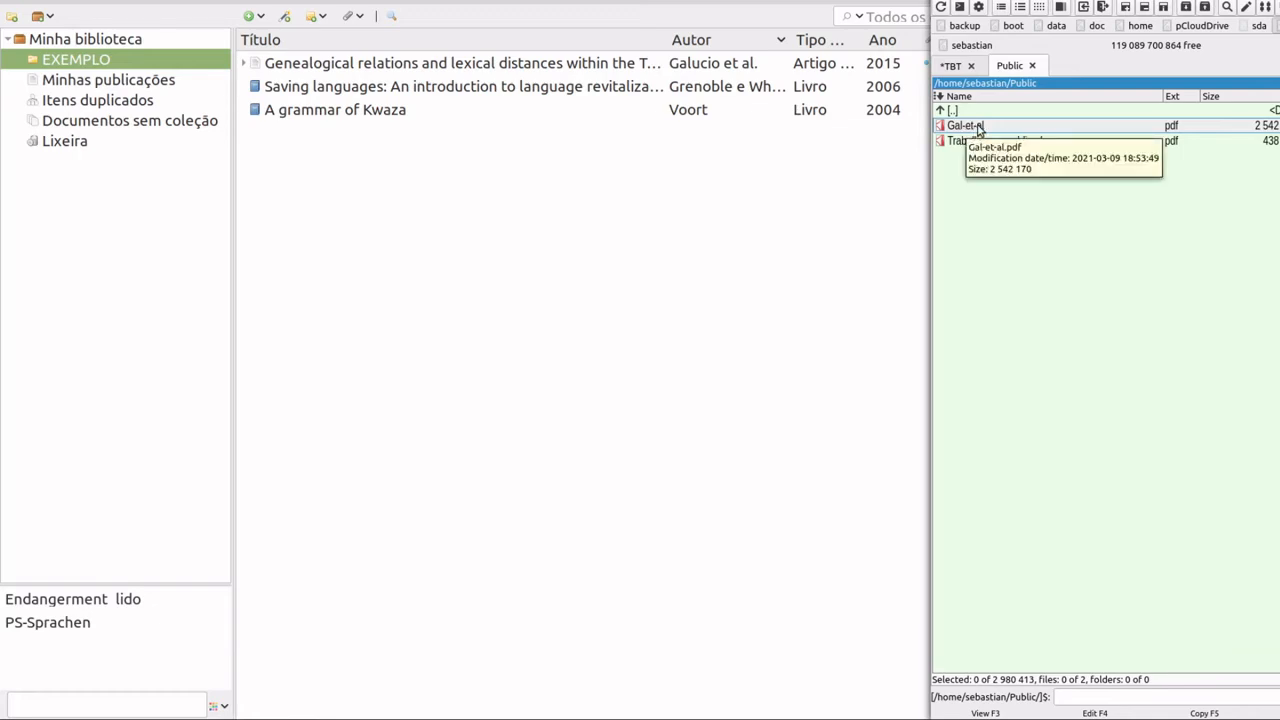
Switch to Zotero and add Gal-et-al.pdf from the Public folder to the EXEMPLO collection
left_click_drag(951, 126, 497, 212)
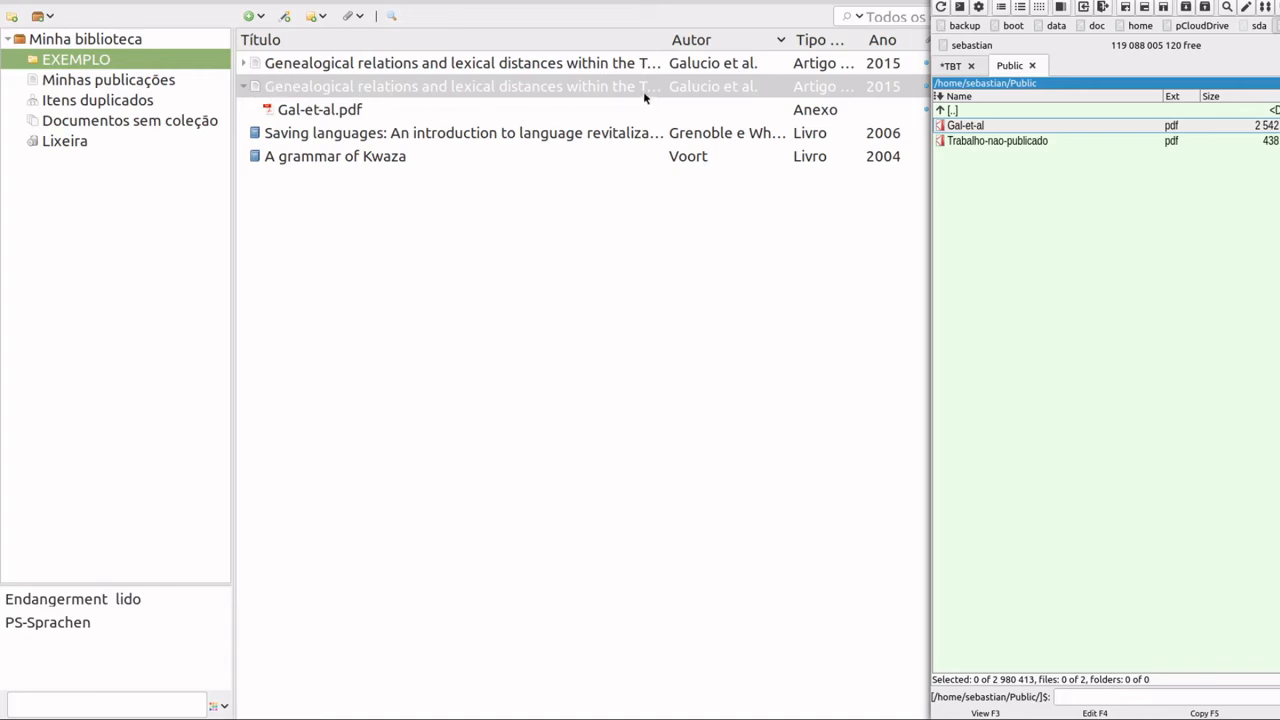
Rename the attached Gal-et-al.pdf from its parent item's metadata
left_click(684, 223)
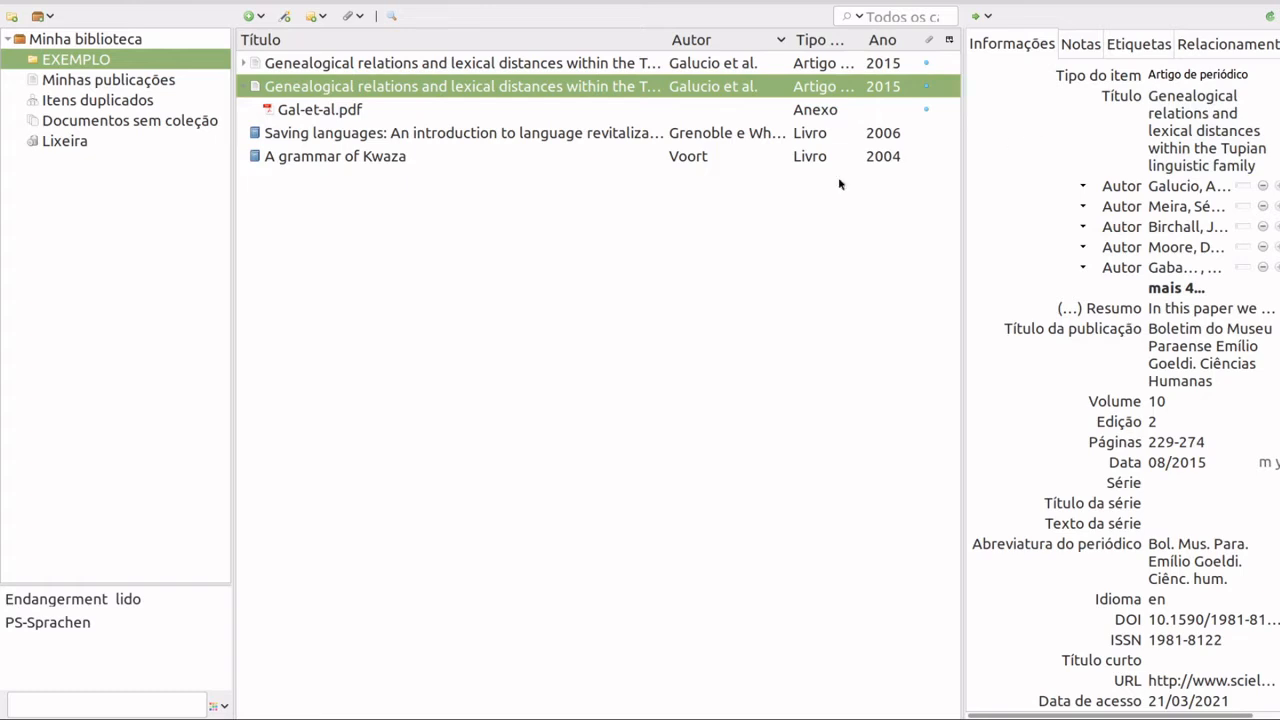
left_click(328, 113)
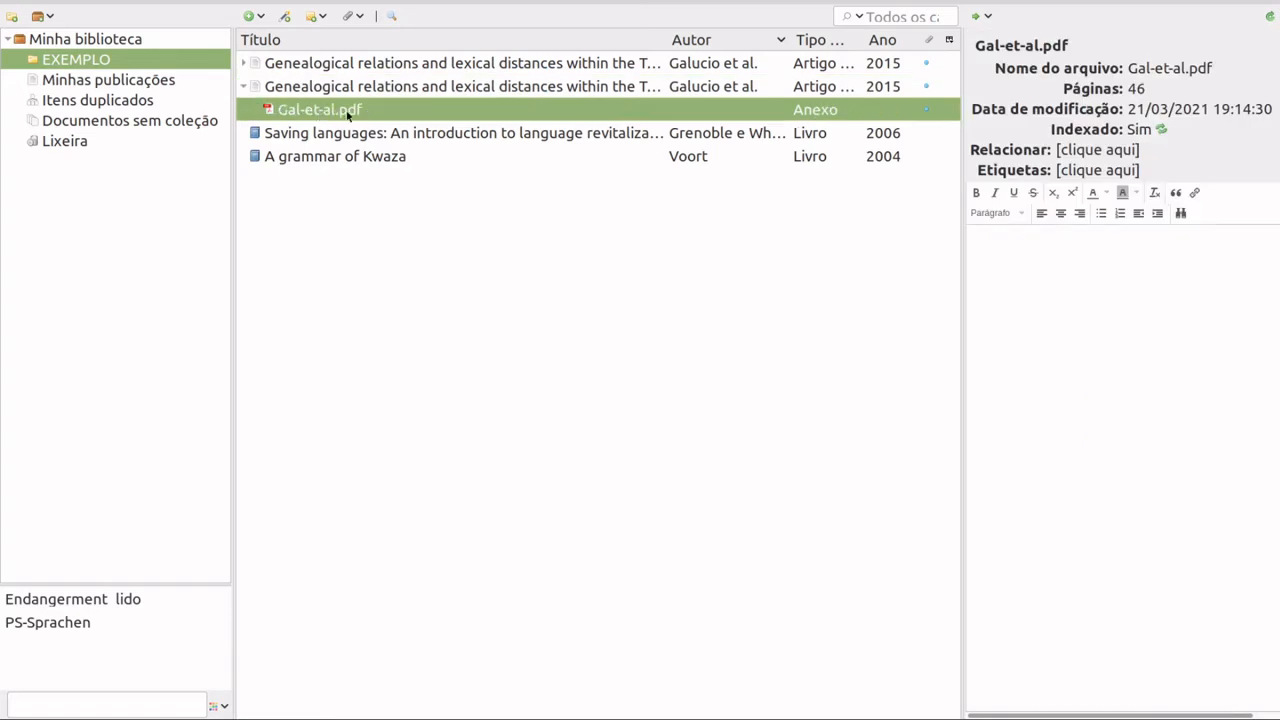
right_click(348, 114)
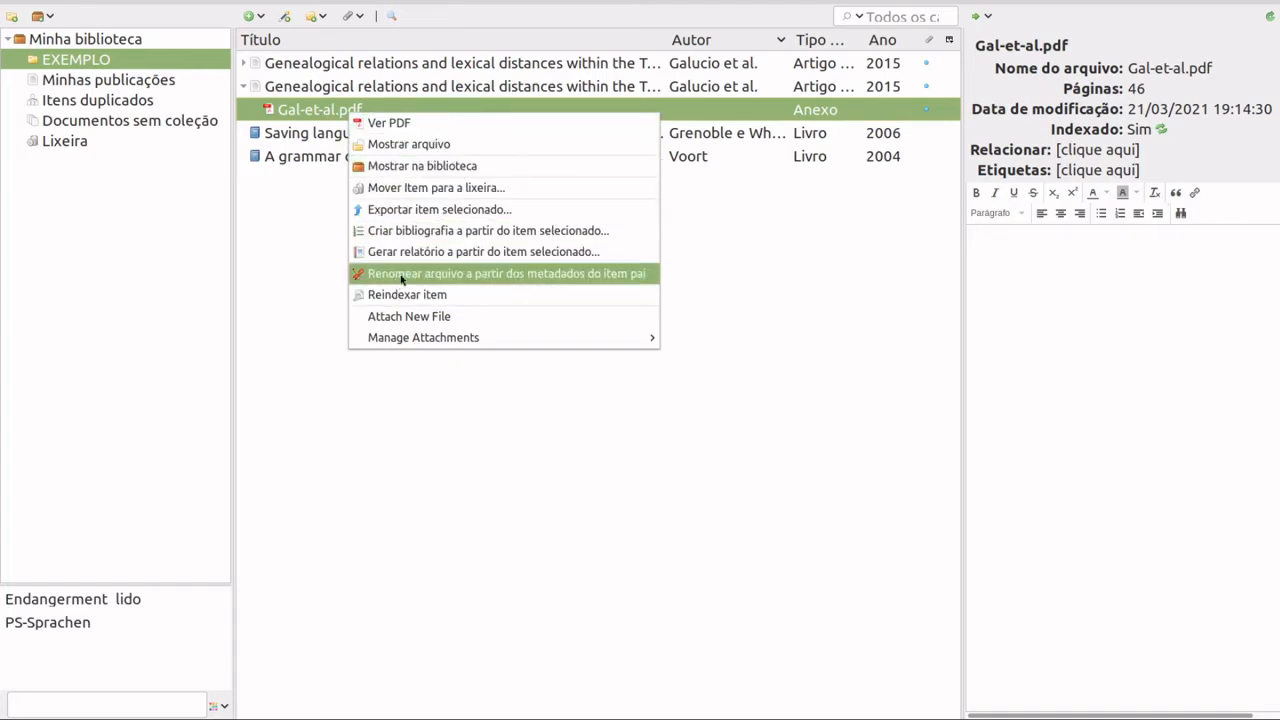
left_click(473, 274)
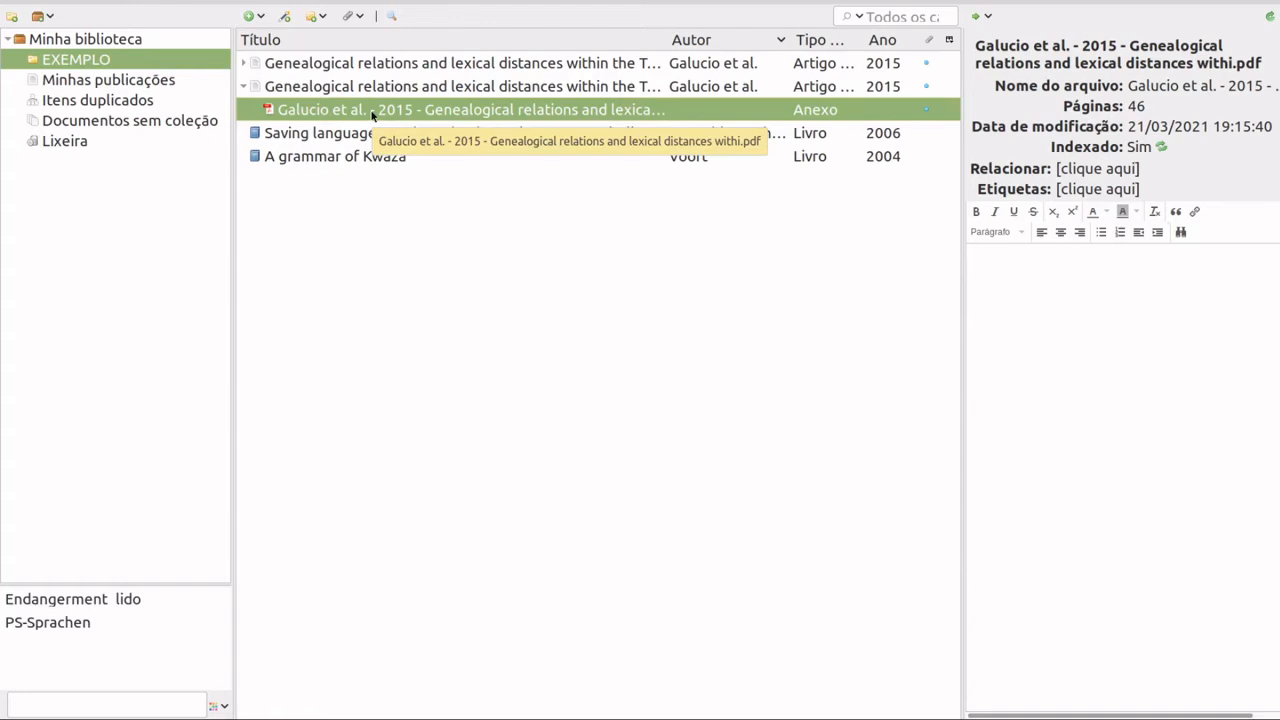
Switch to the file manager and delete Gal-et-al.pdf from the Public folder
left_click(1278, 206)
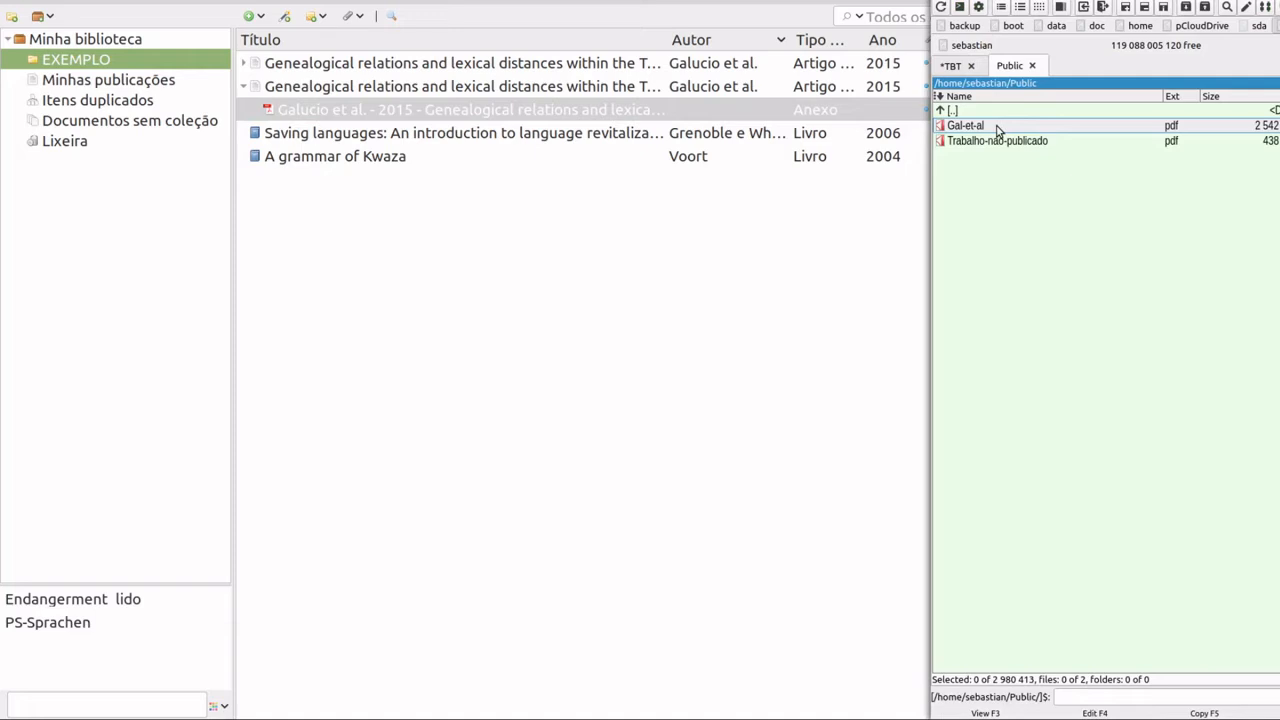
key("Delete")
key("Return")
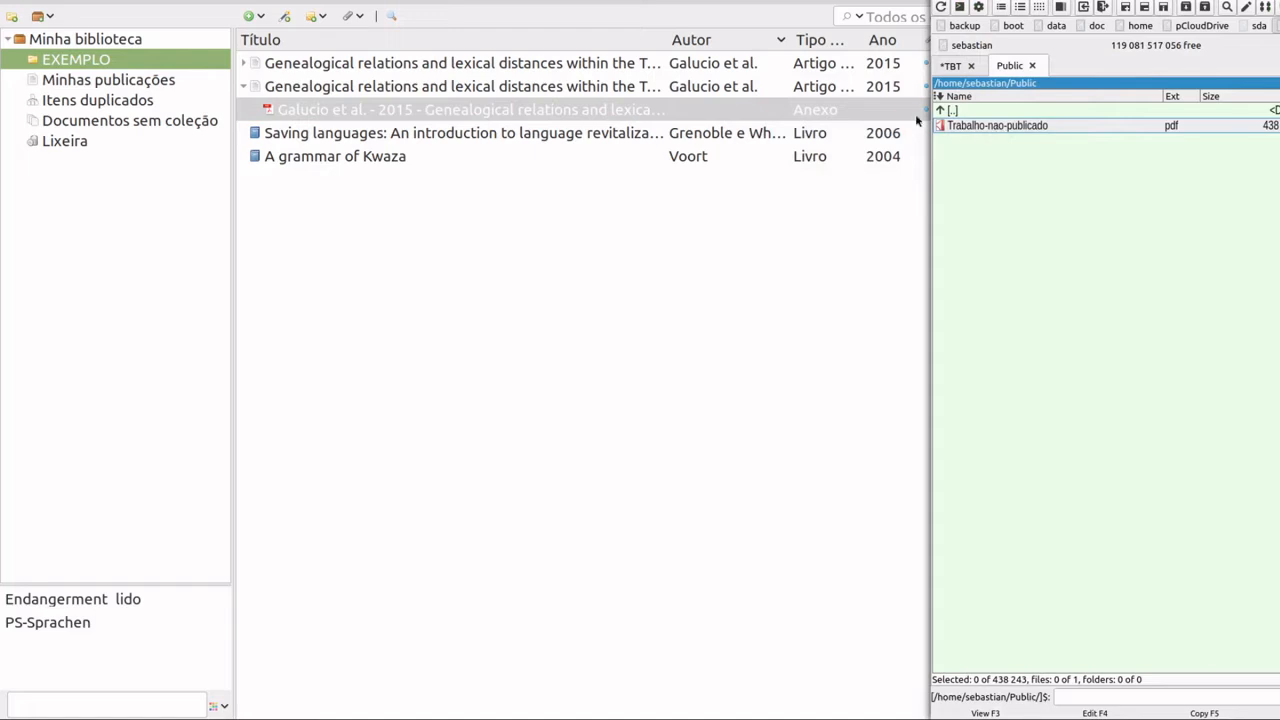
Return to Zotero and remove the second "Genealogical relations and lexical distances" article from the EXEMPLO collection
left_click(246, 88)
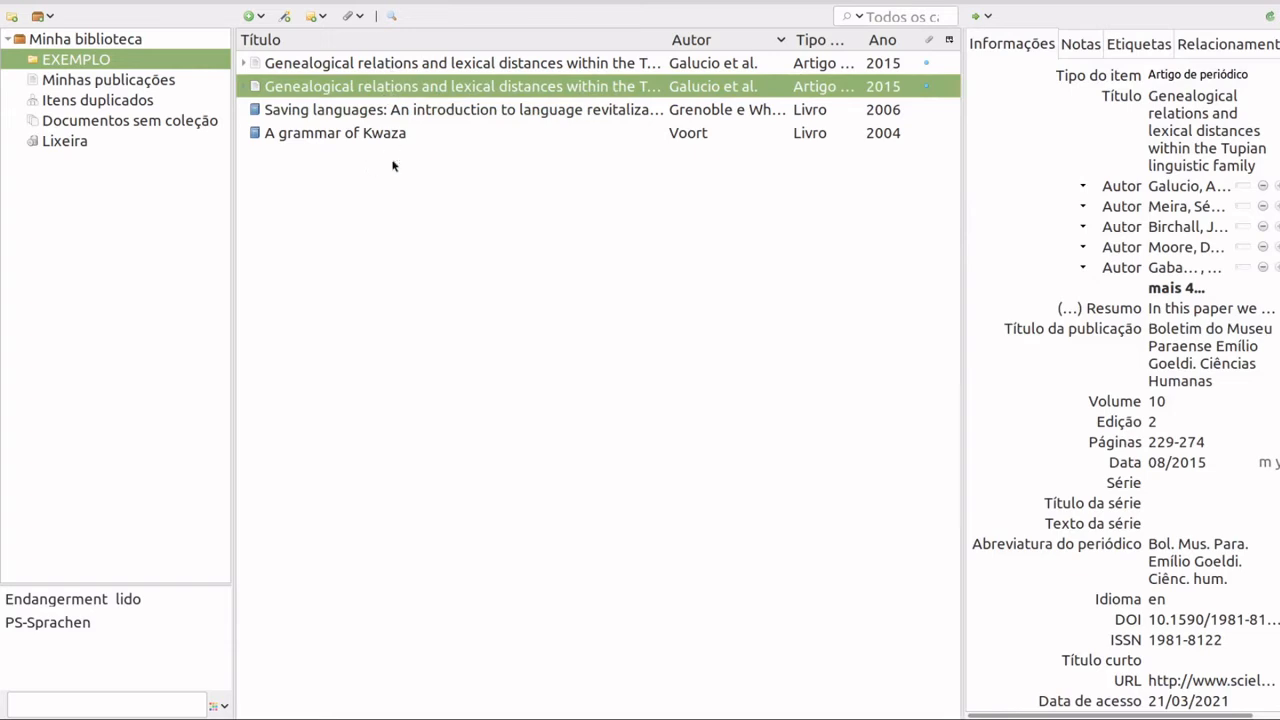
right_click(360, 91)
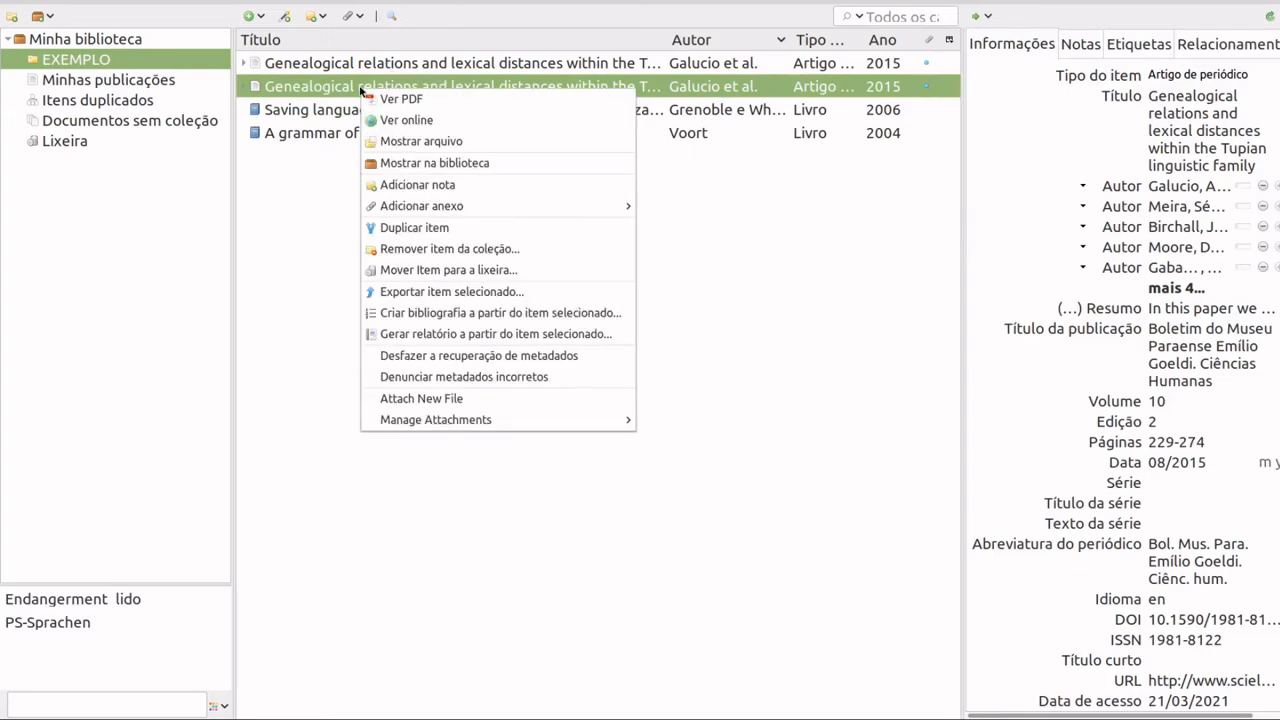
left_click(437, 250)
left_click(796, 371)
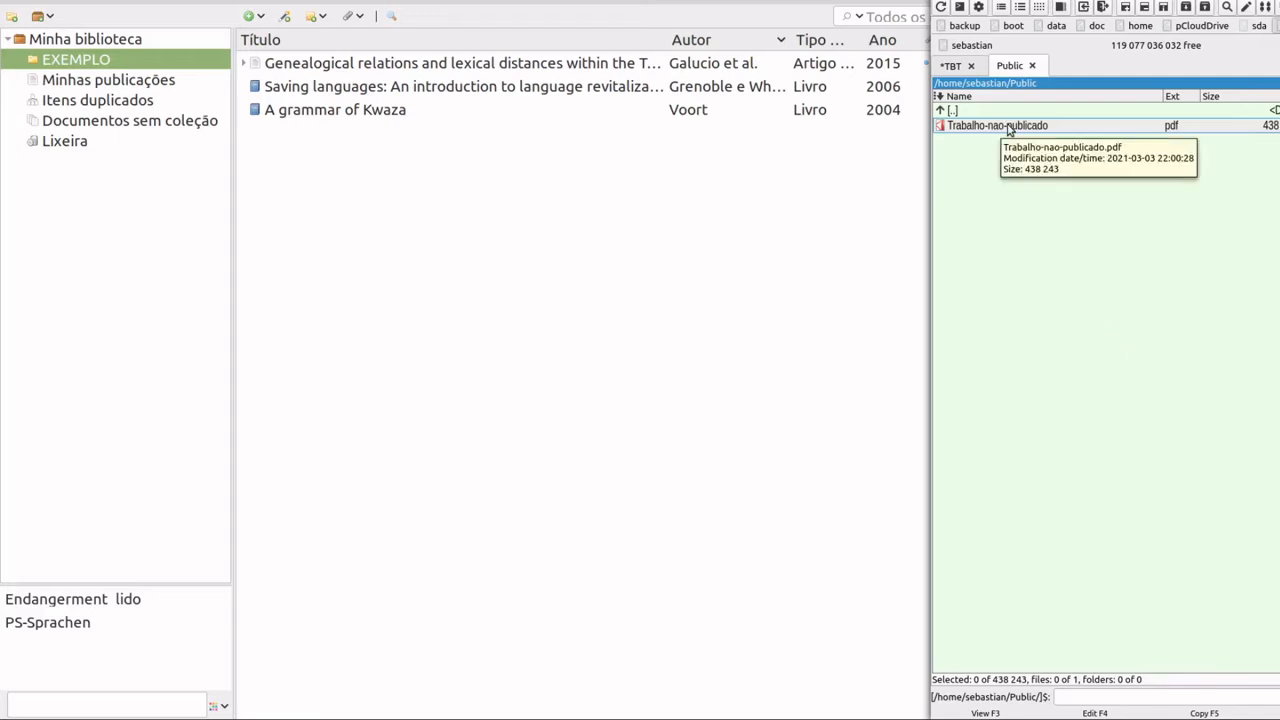
Add Trabalho-nao-publicado.pdf from the Public folder to the EXEMPLO collection and create its parent item by manual entry
left_click_drag(1008, 128, 423, 187)
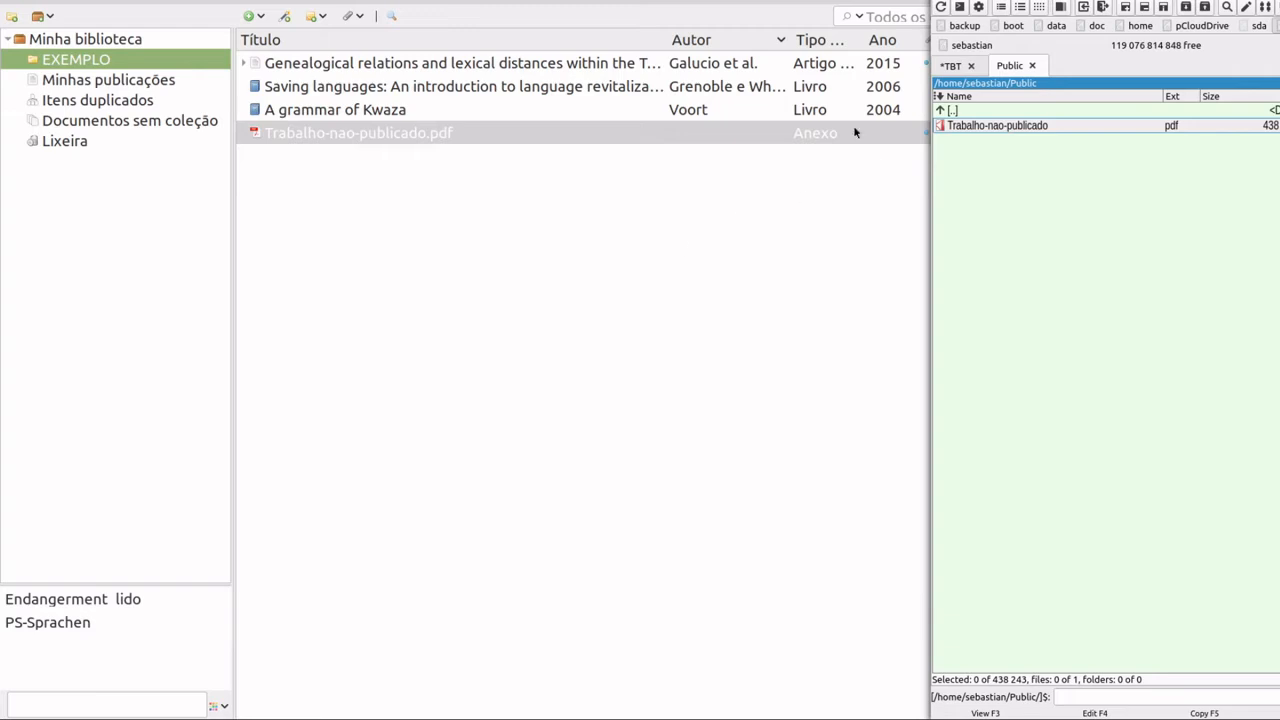
left_click(786, 232)
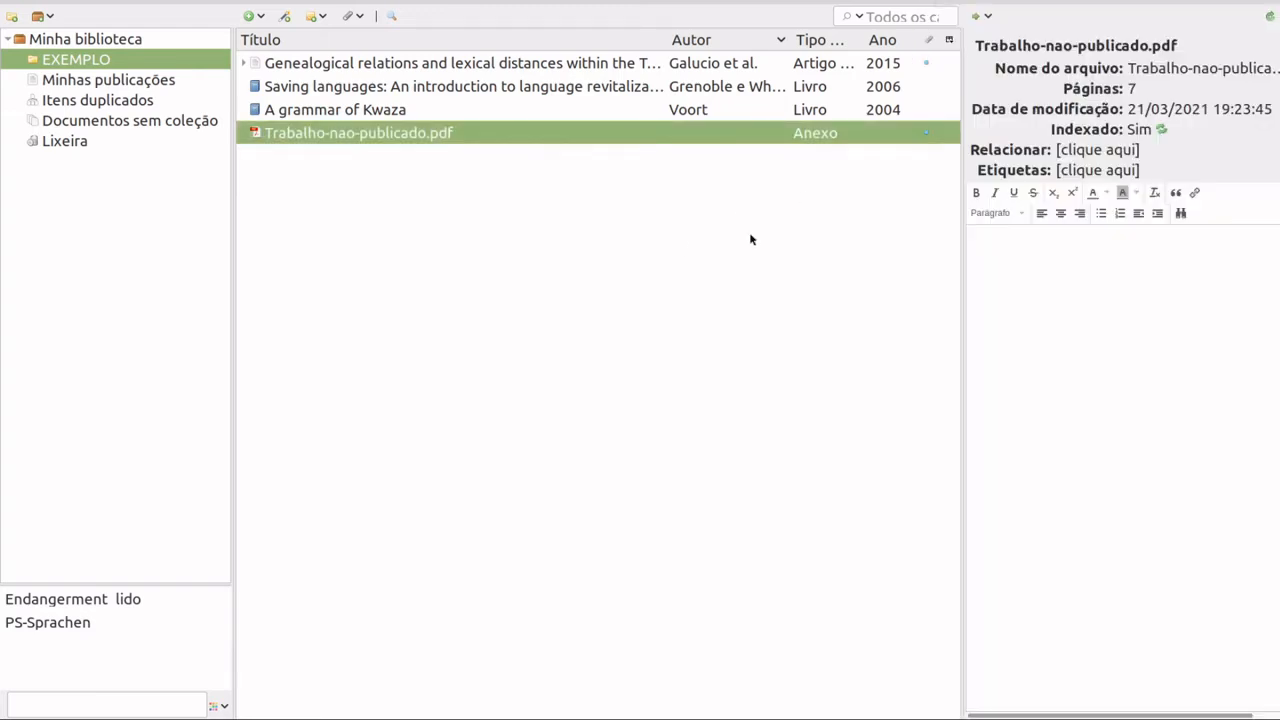
right_click(385, 137)
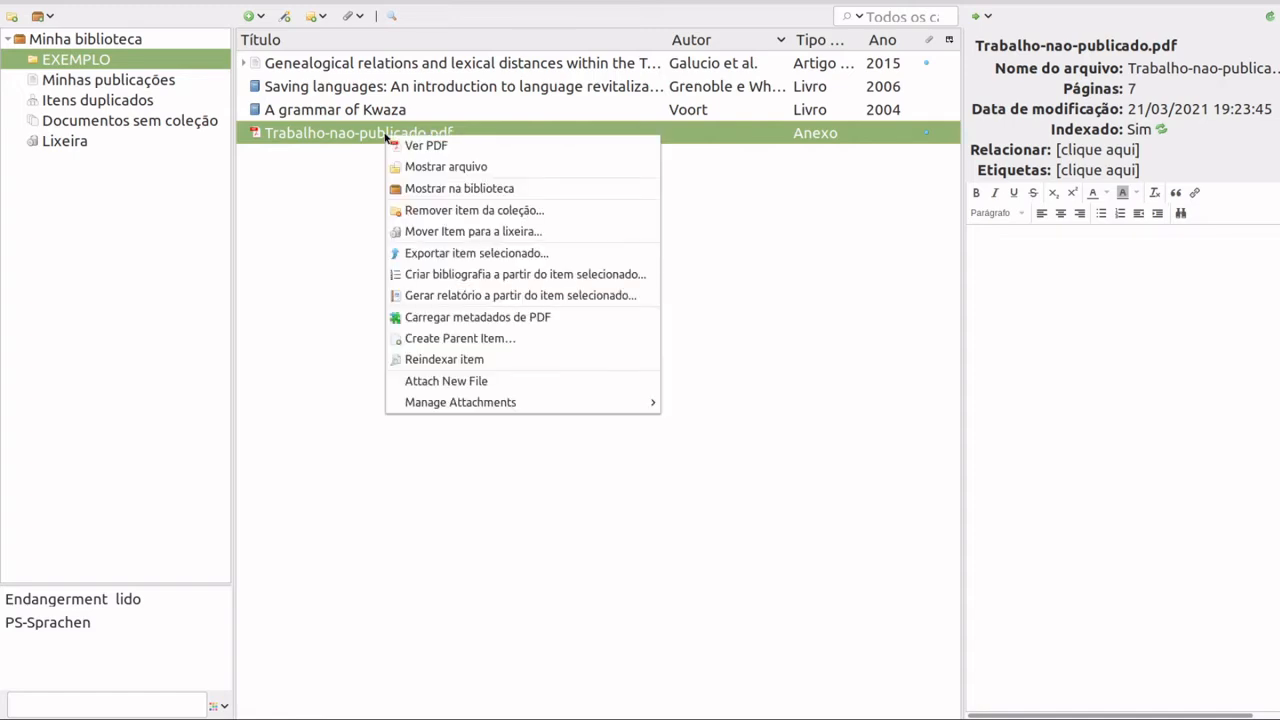
left_click(498, 341)
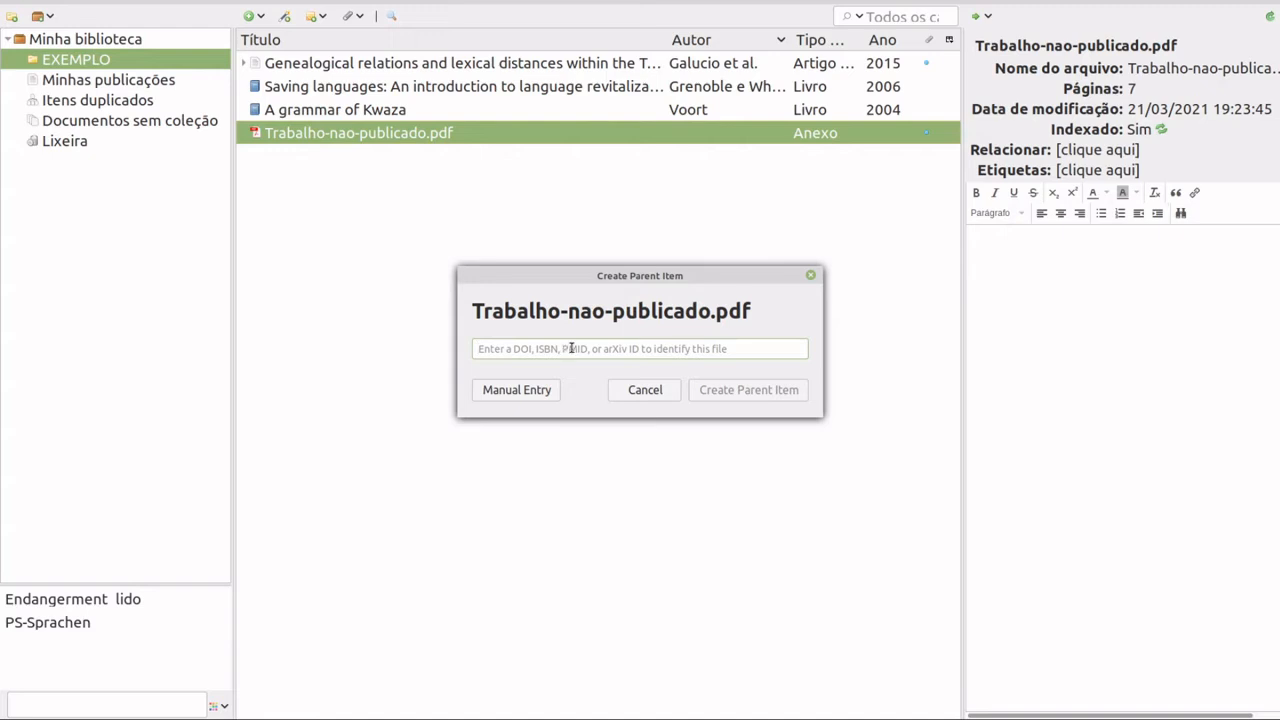
left_click(513, 391)
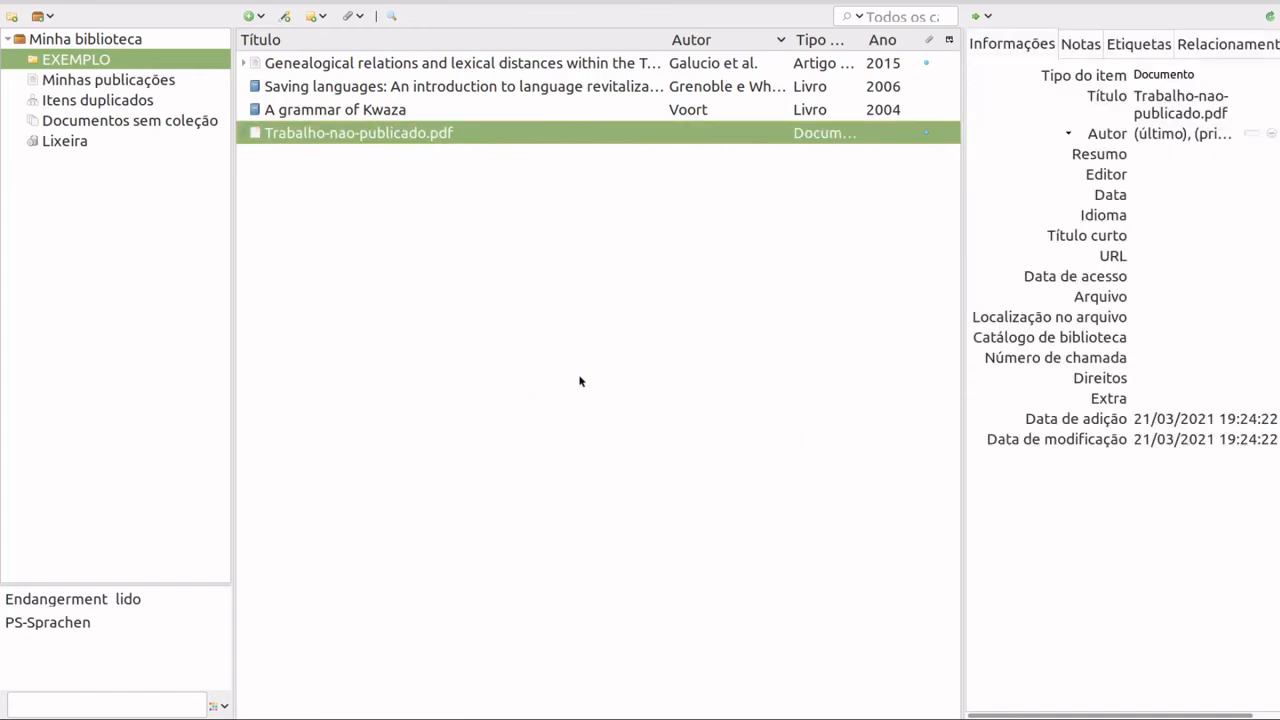
Set the item type of the Trabalho-nao-publicado.pdf entry to Artigo de jornal
left_click(1145, 113)
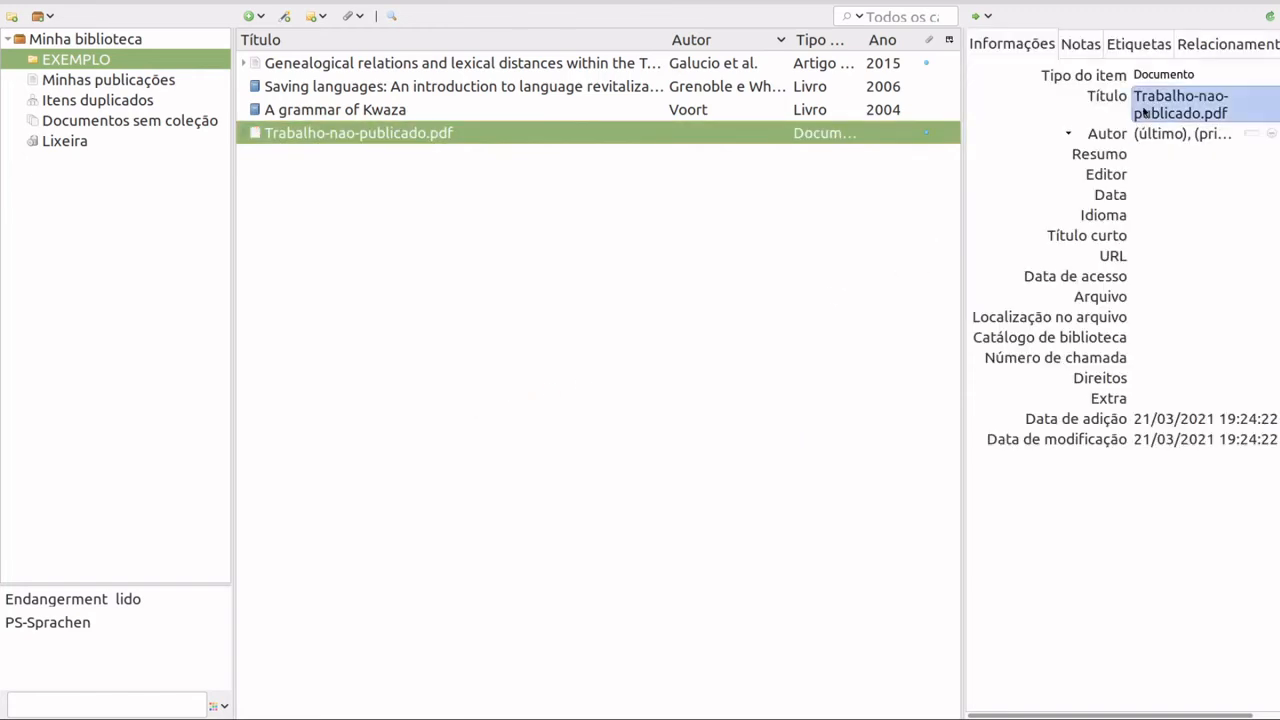
left_click(1163, 76)
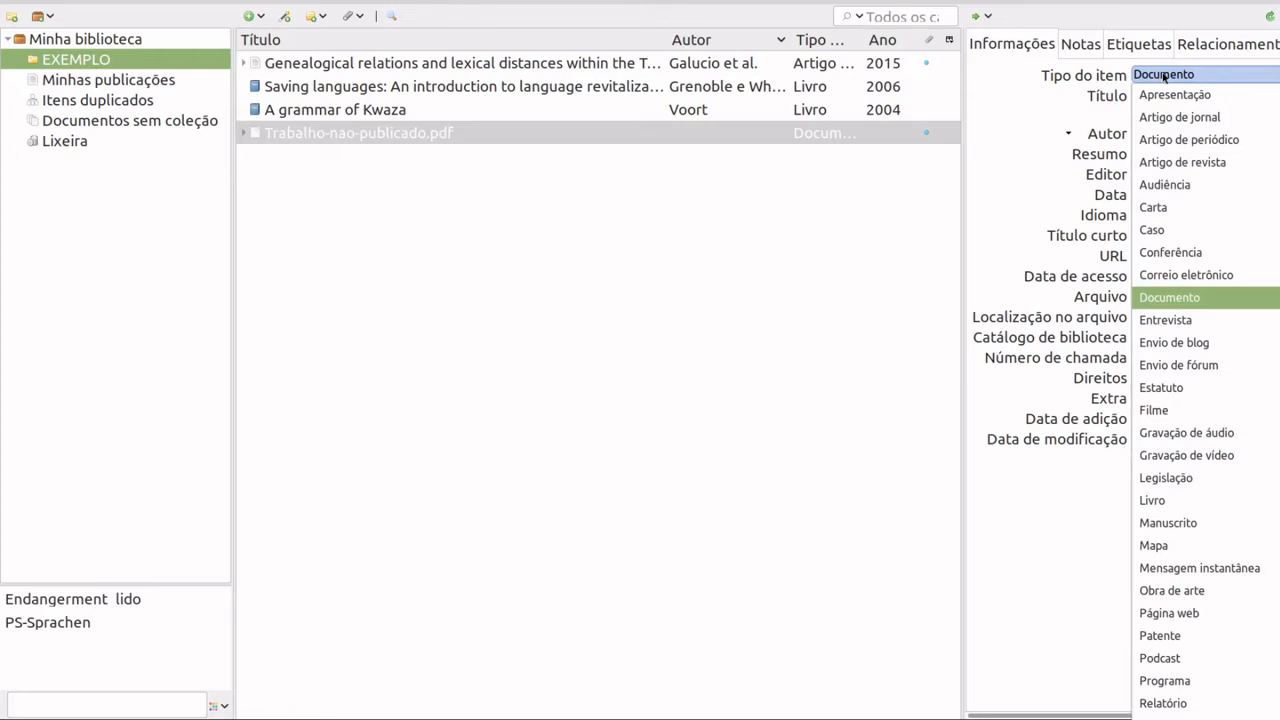
left_click(1197, 120)
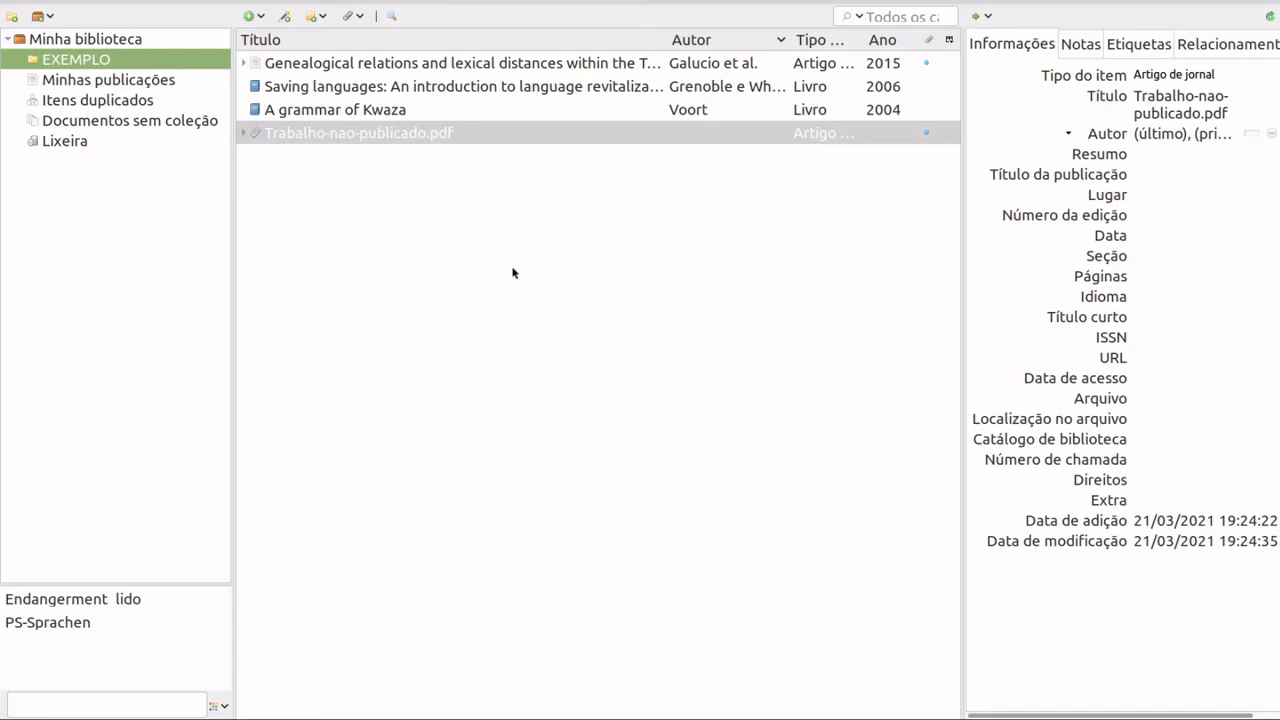
left_click(244, 134)
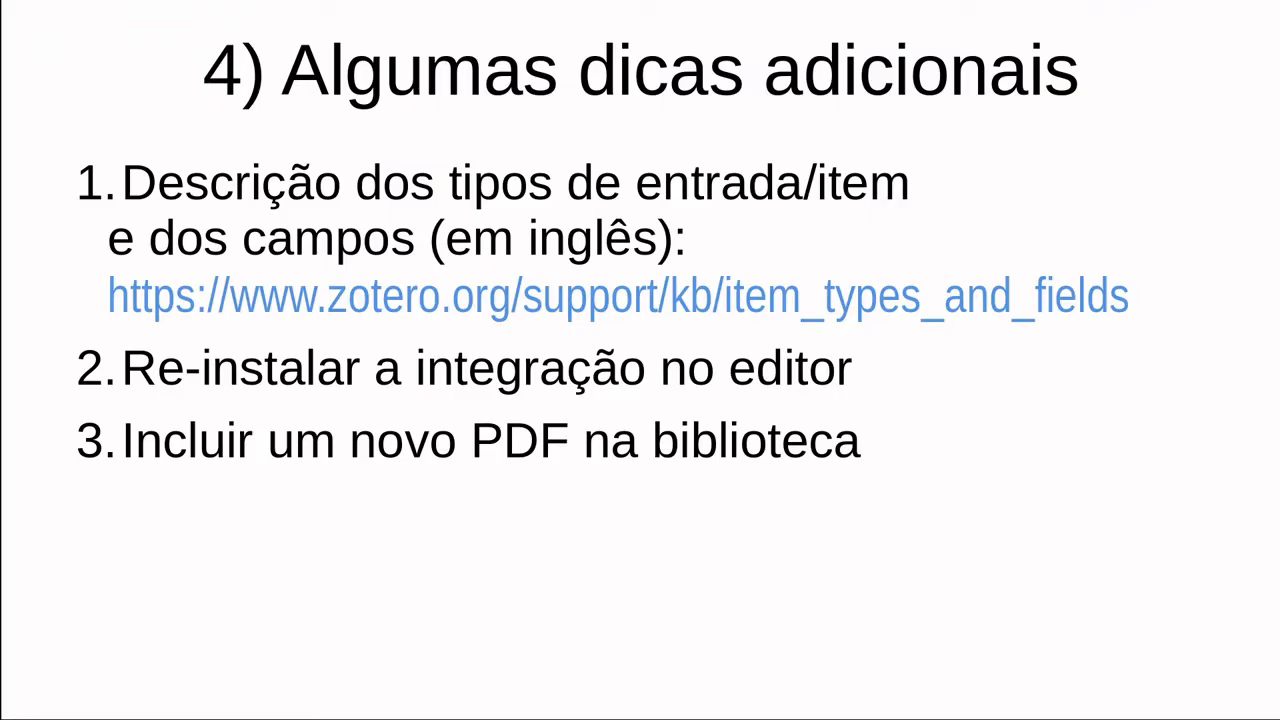
In LibreOffice Writer, insert a Zotero citation of "A grammar of Kwaza" (2004) after the words "A gramática de van der Voort"
key("Right")
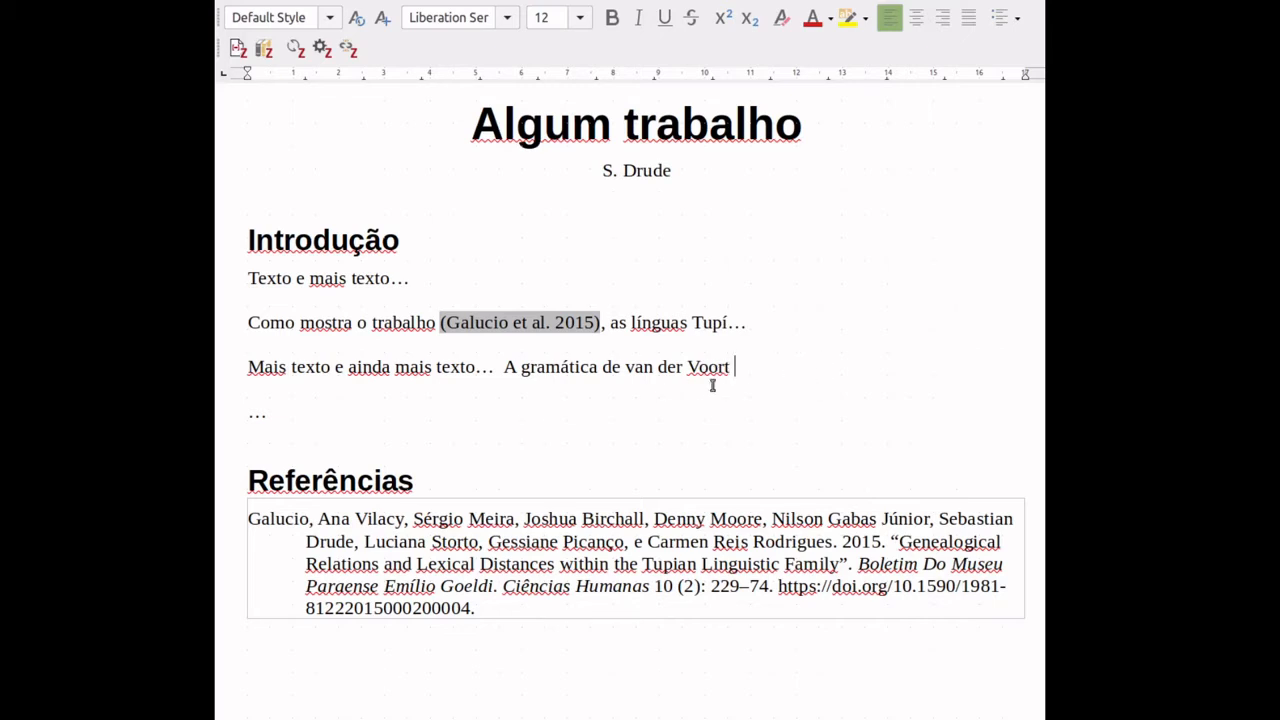
left_click(238, 52)
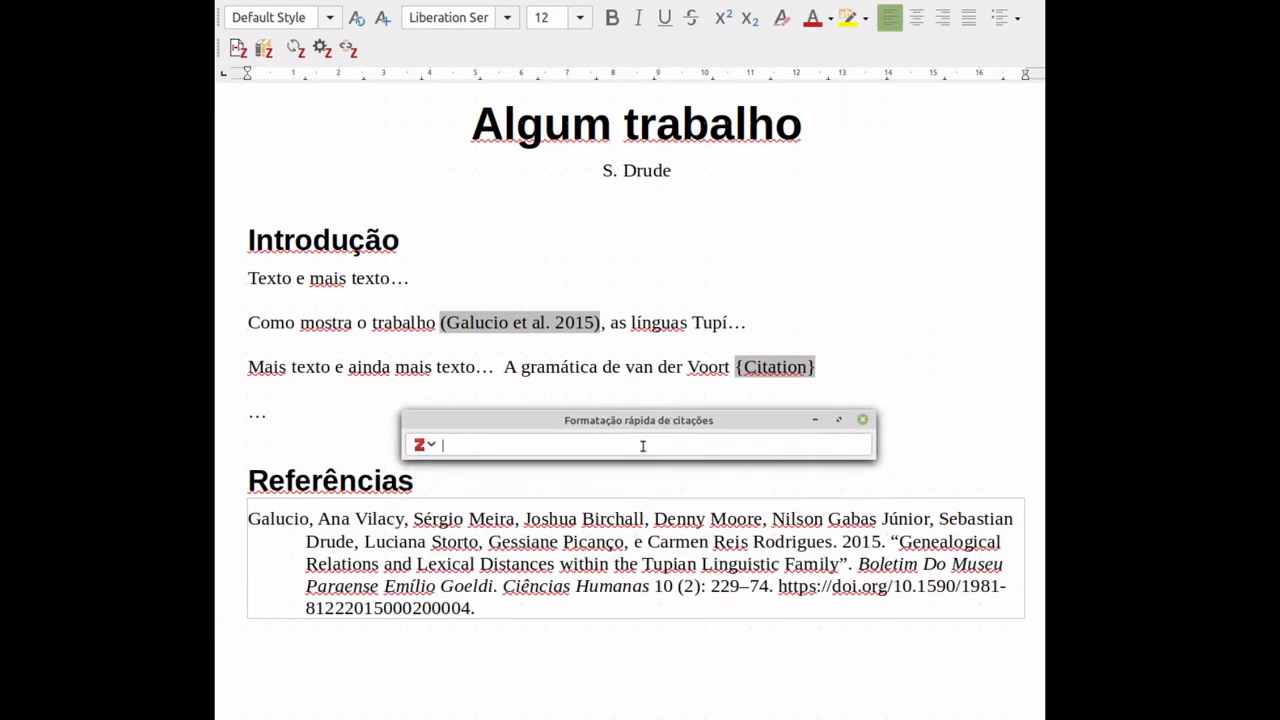
type("voo")
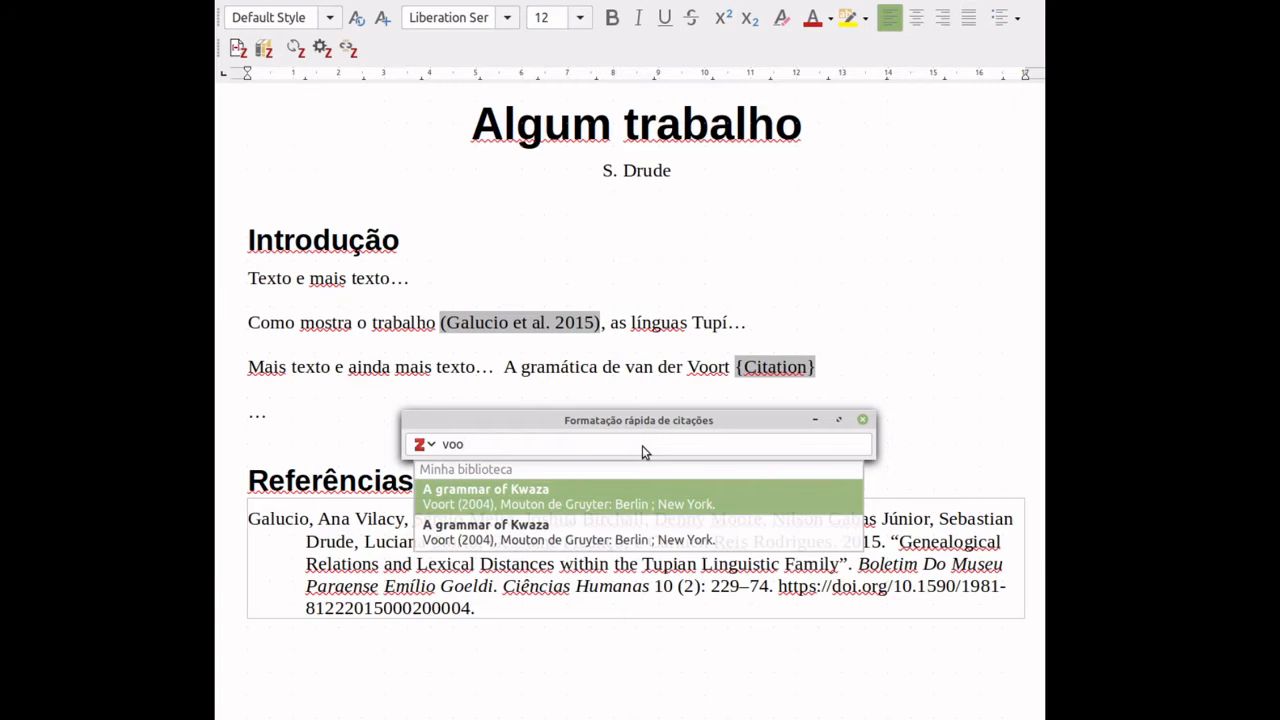
left_click(540, 504)
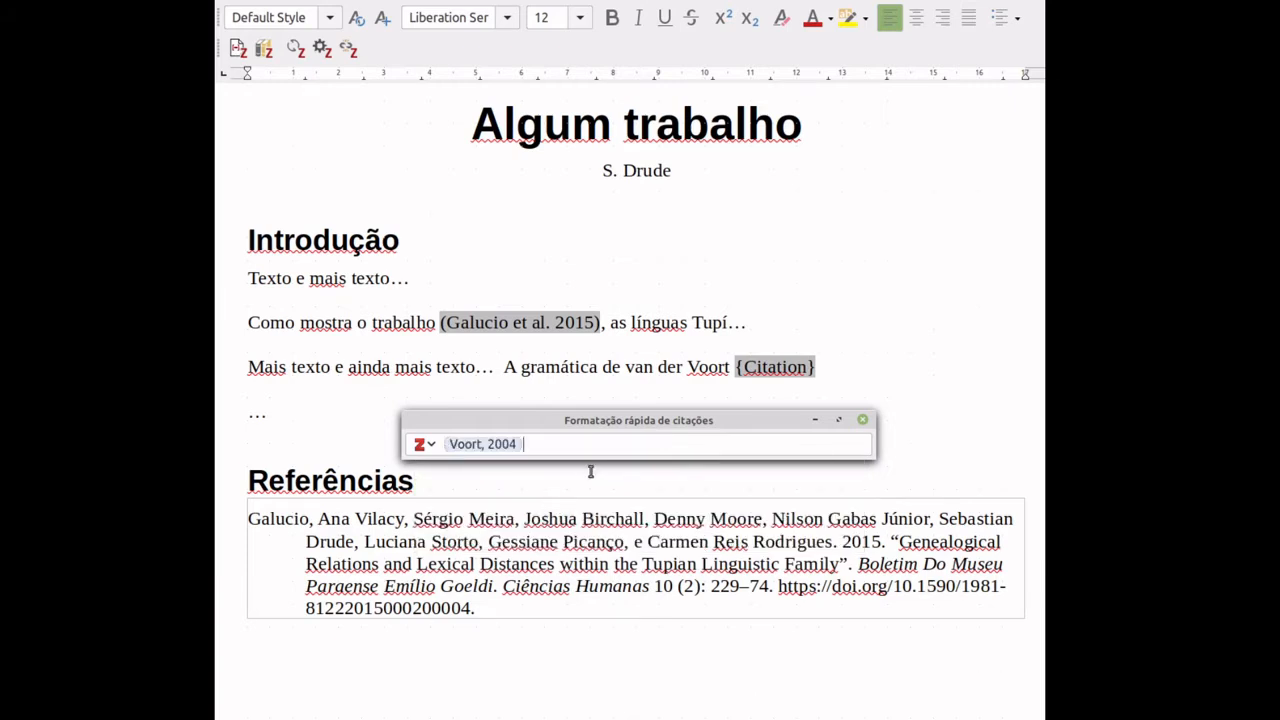
key("Return")
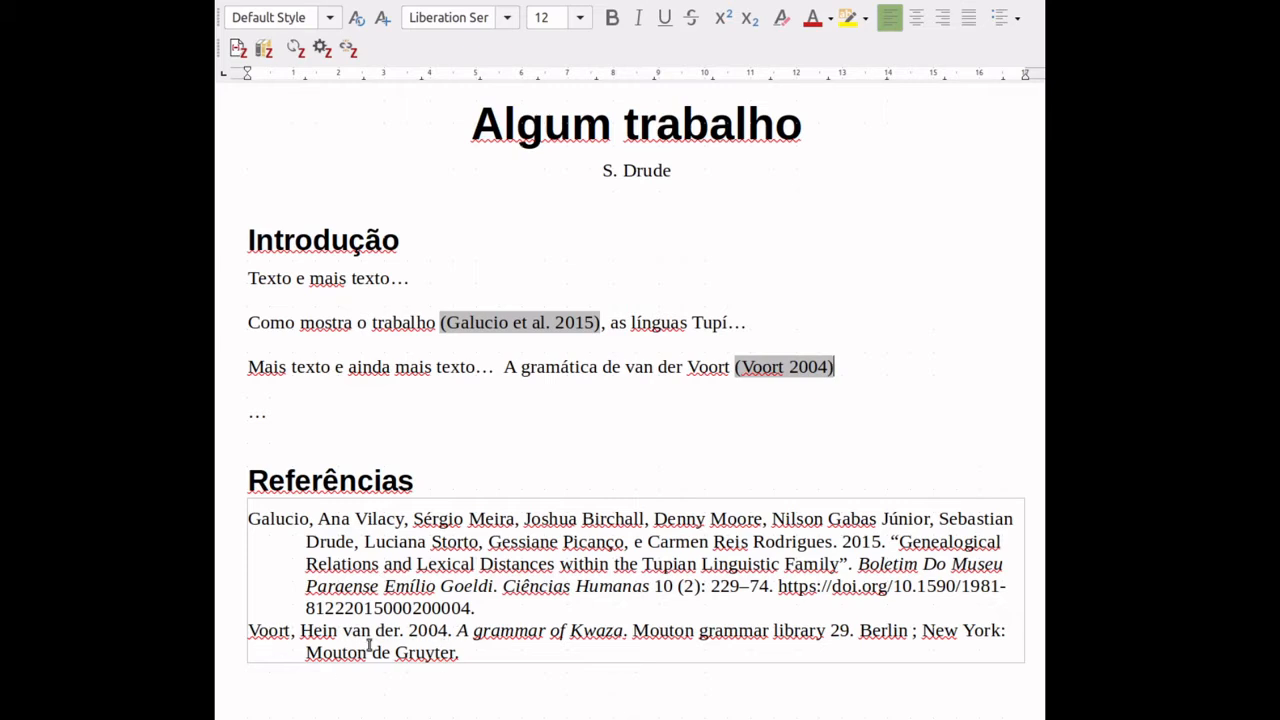
Open the newly inserted 2004 citation for editing in the classic view
left_click(770, 364)
left_click_drag(543, 366, 512, 432)
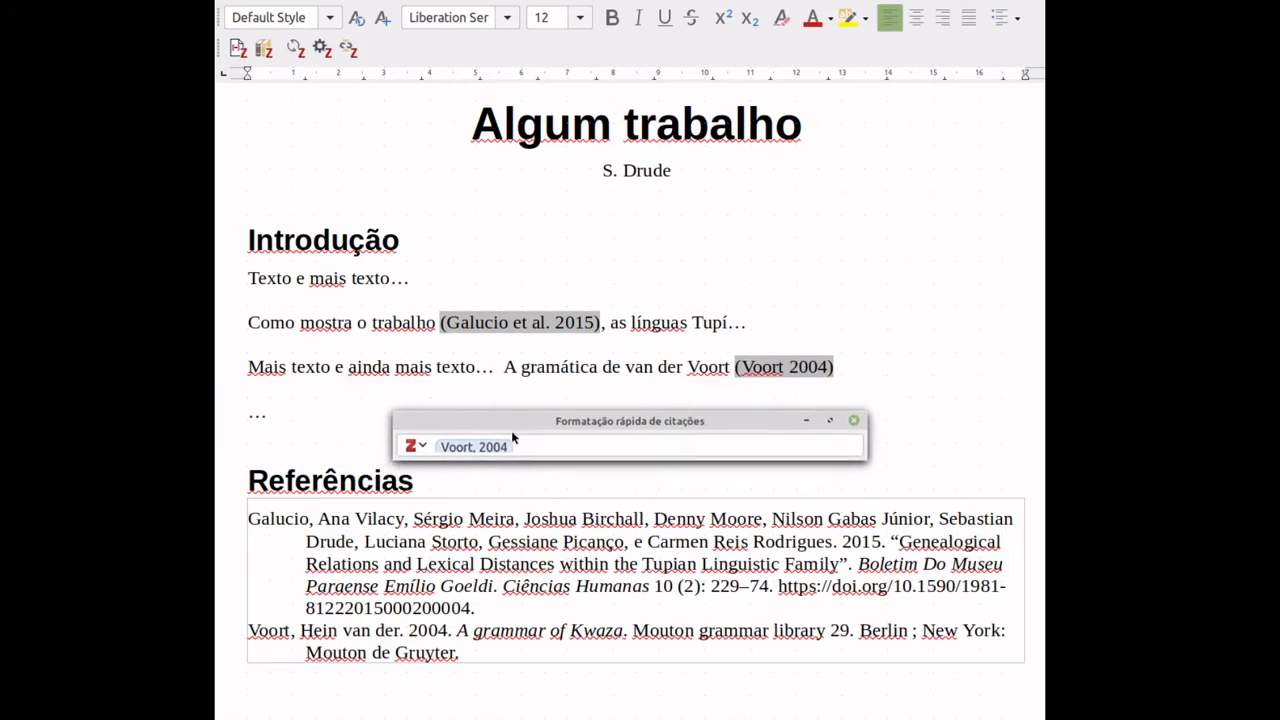
left_click(416, 447)
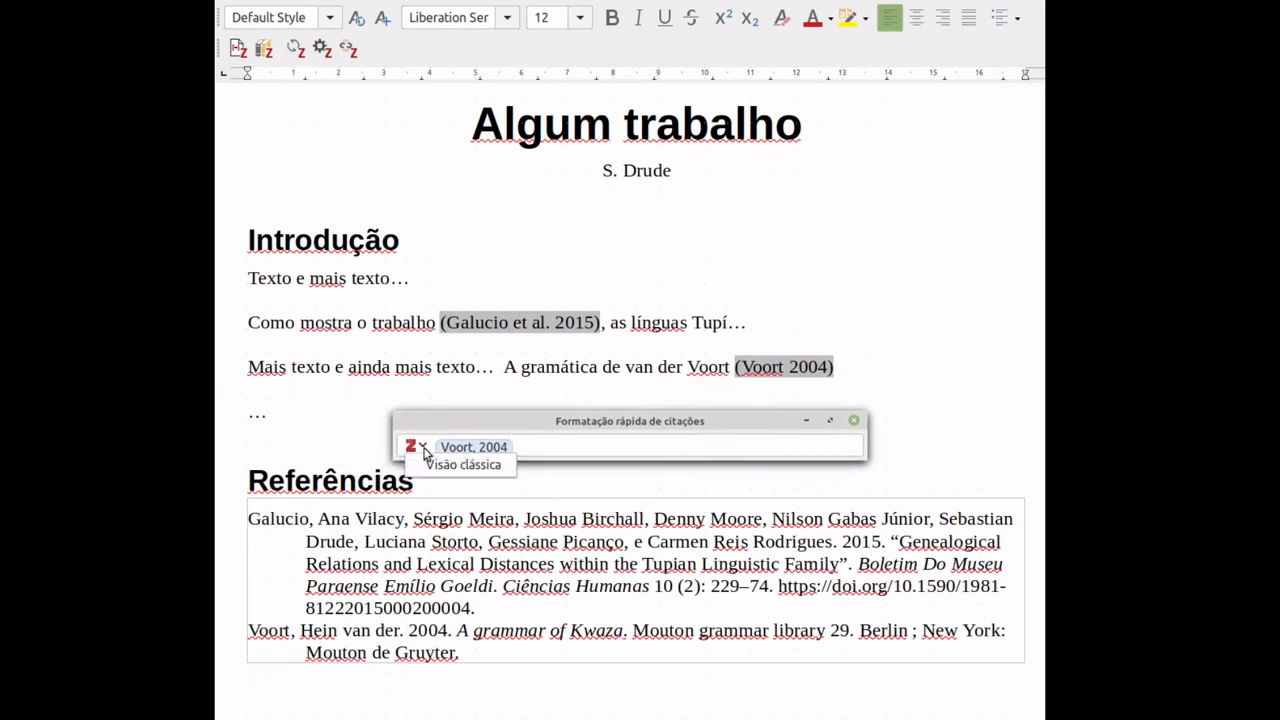
left_click(482, 466)
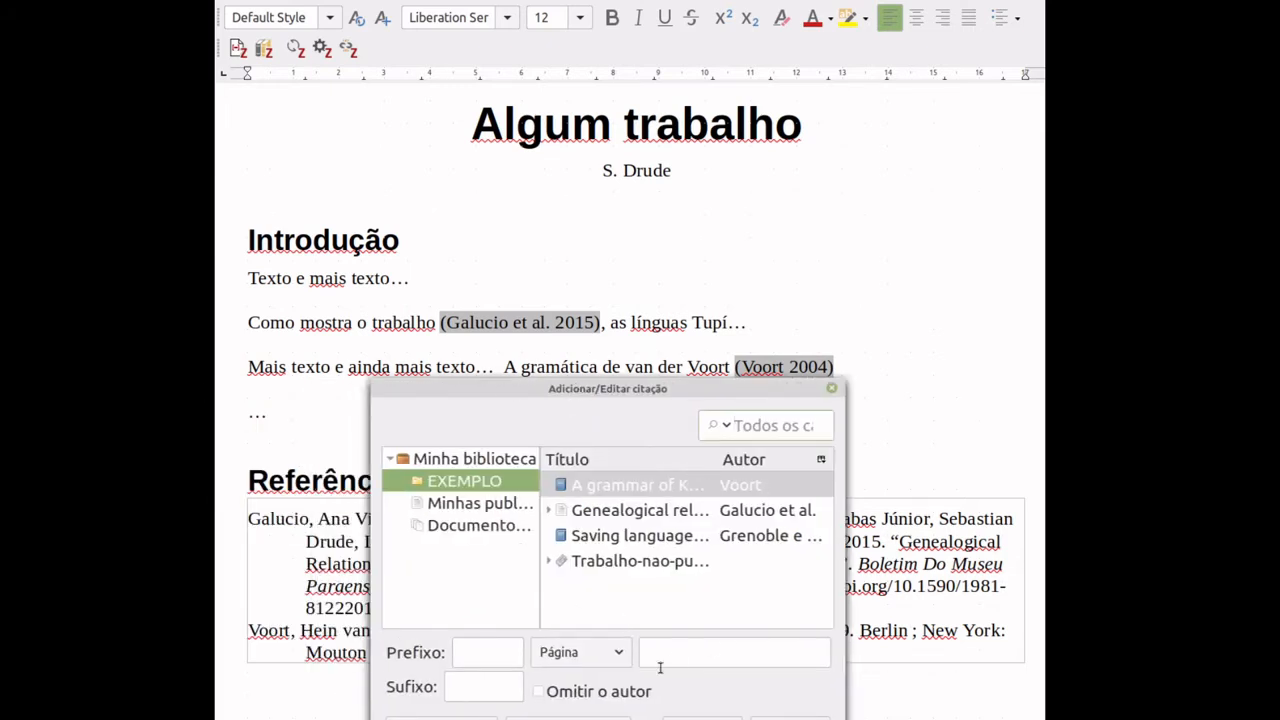
Look through the prefix and locator type options for the 2004 citation, and apply it with the author omitted
left_click(539, 692)
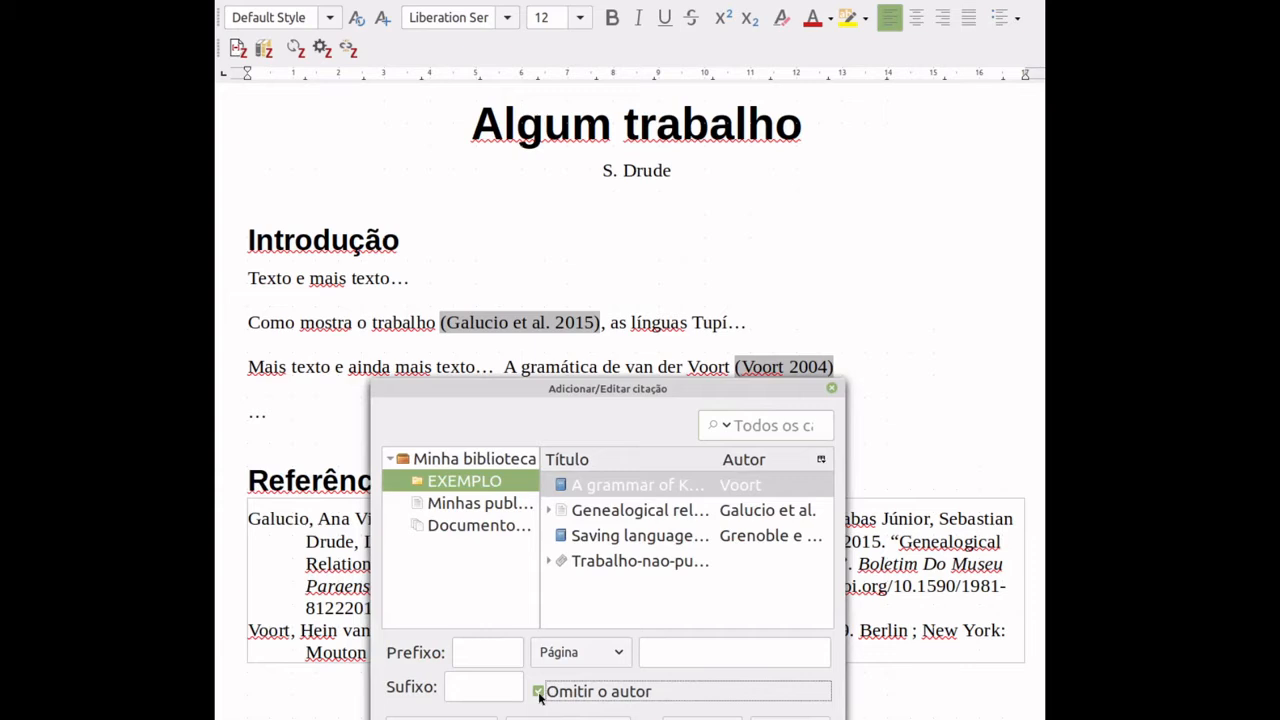
left_click(479, 655)
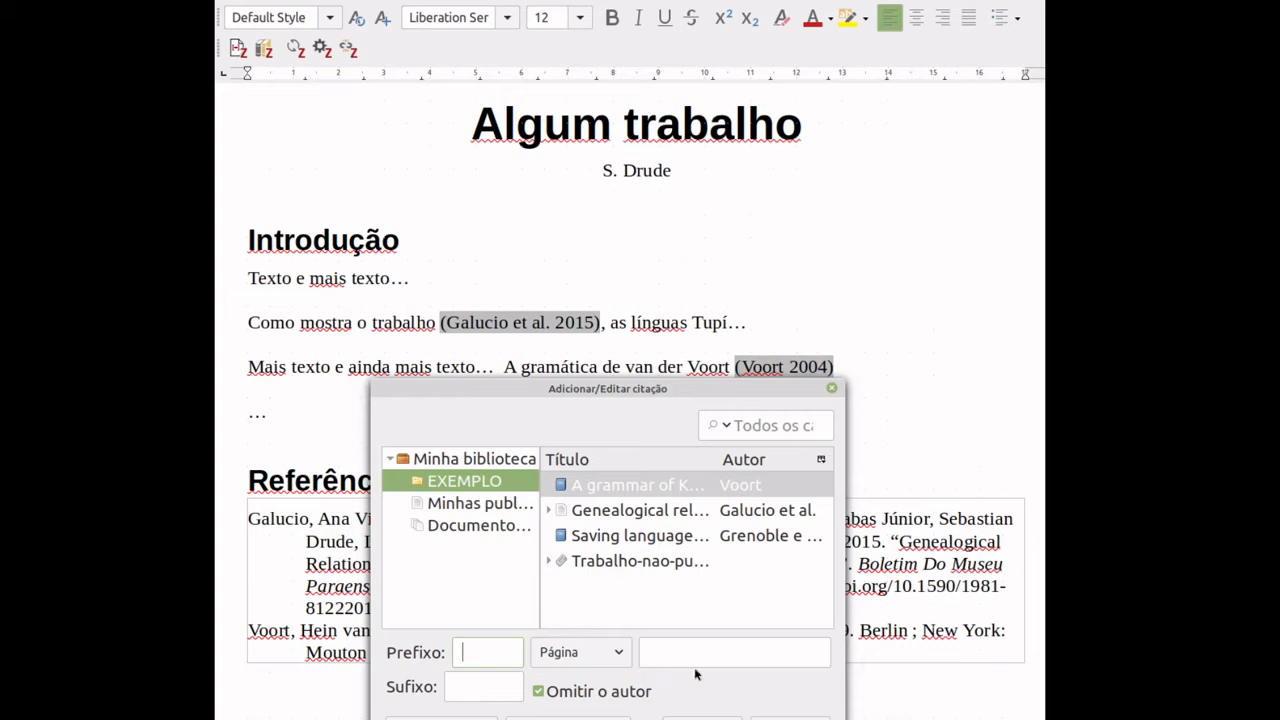
left_click(619, 658)
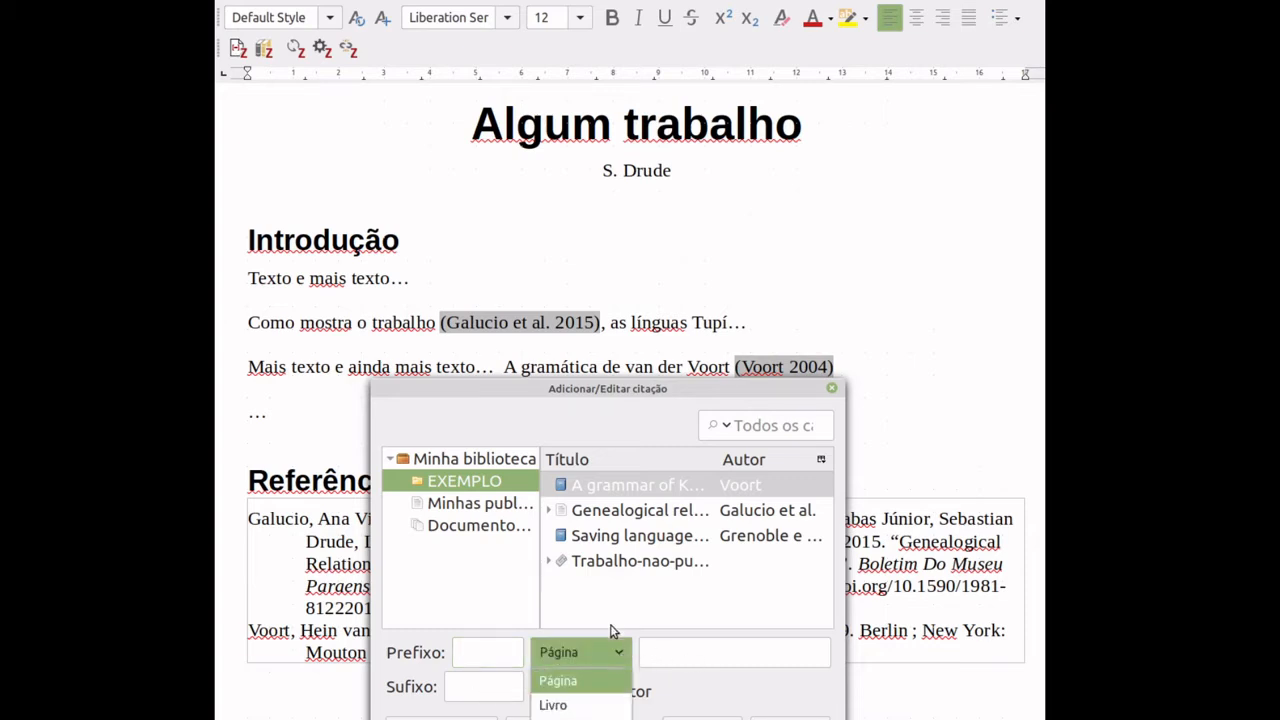
left_click(589, 388)
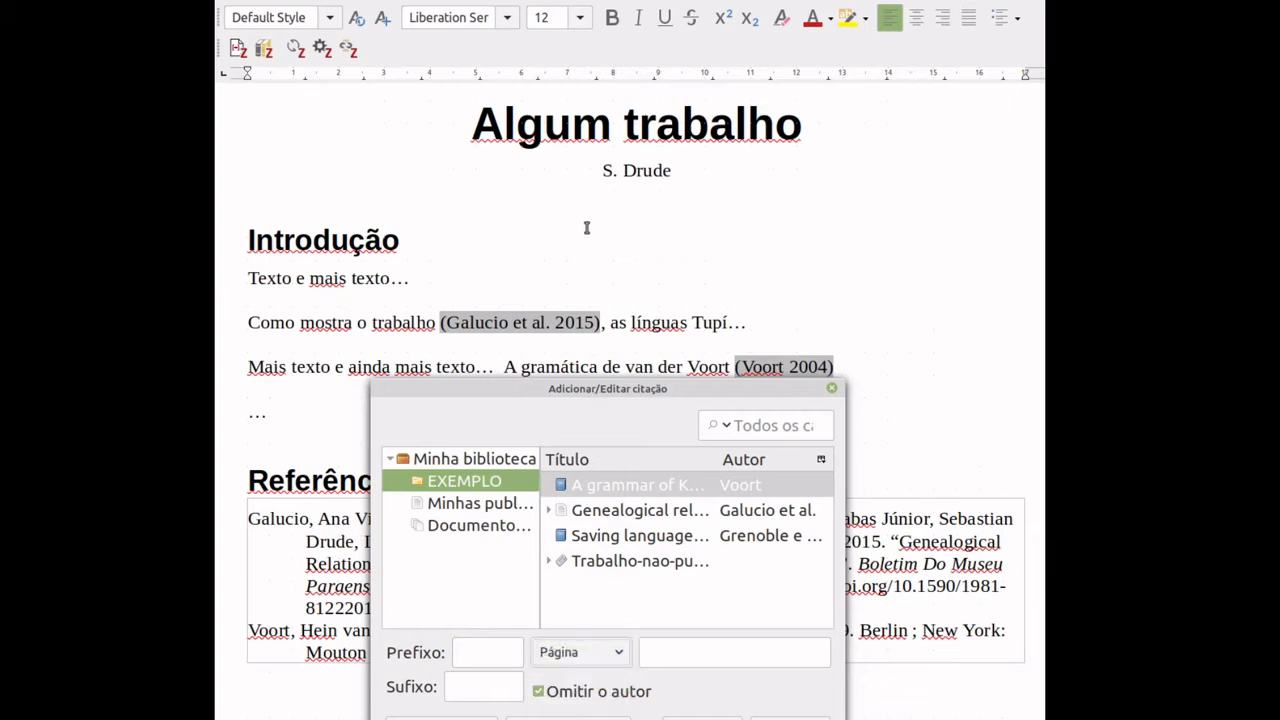
left_click_drag(601, 389, 590, 131)
left_click(617, 397)
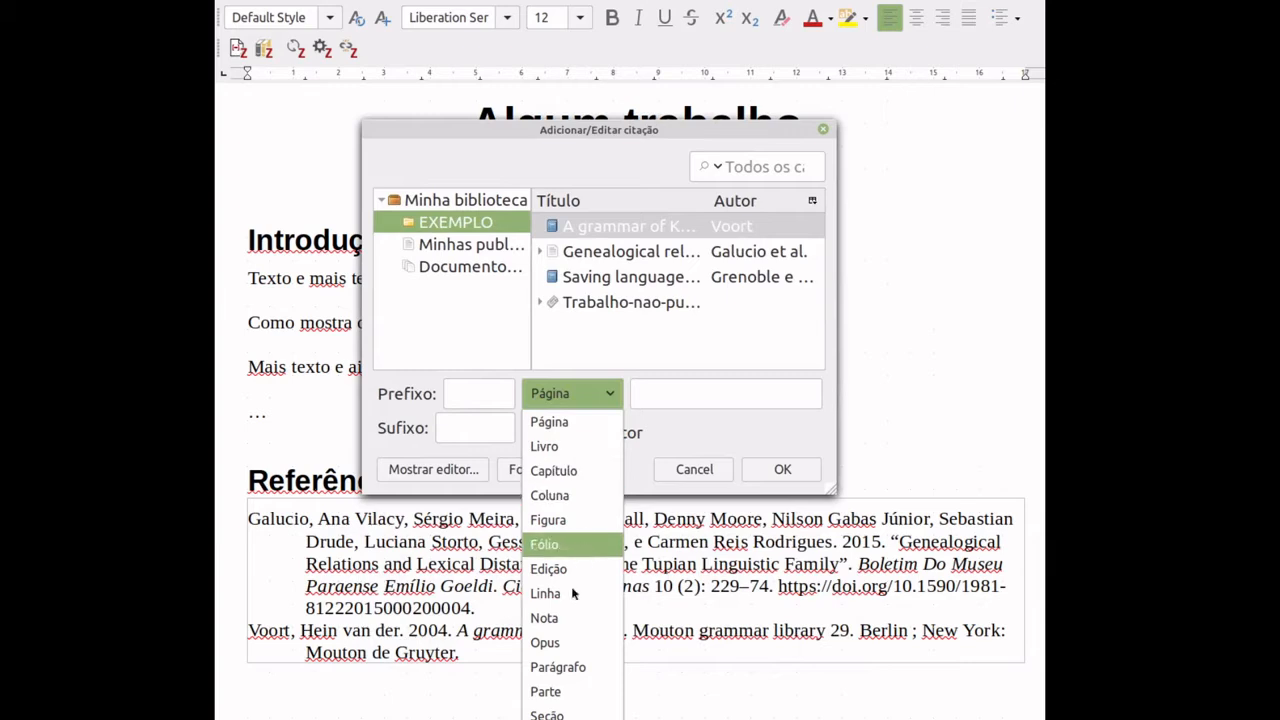
left_click(692, 431)
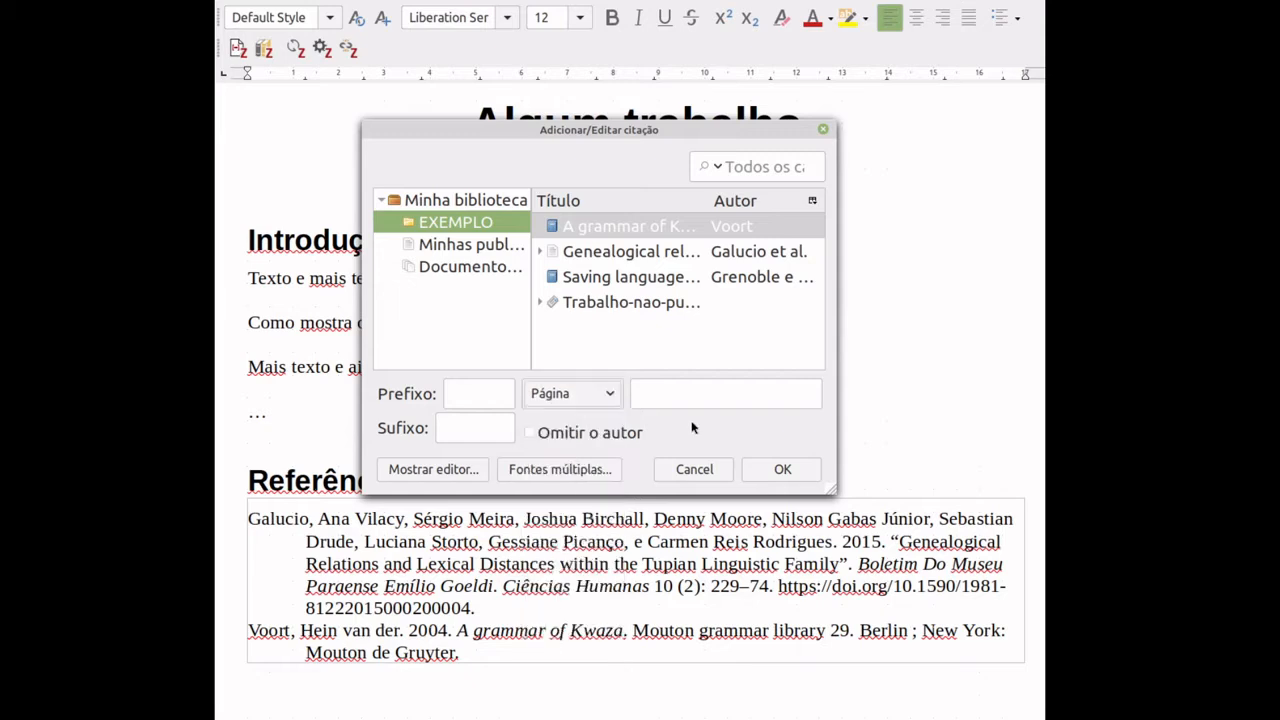
left_click(529, 433)
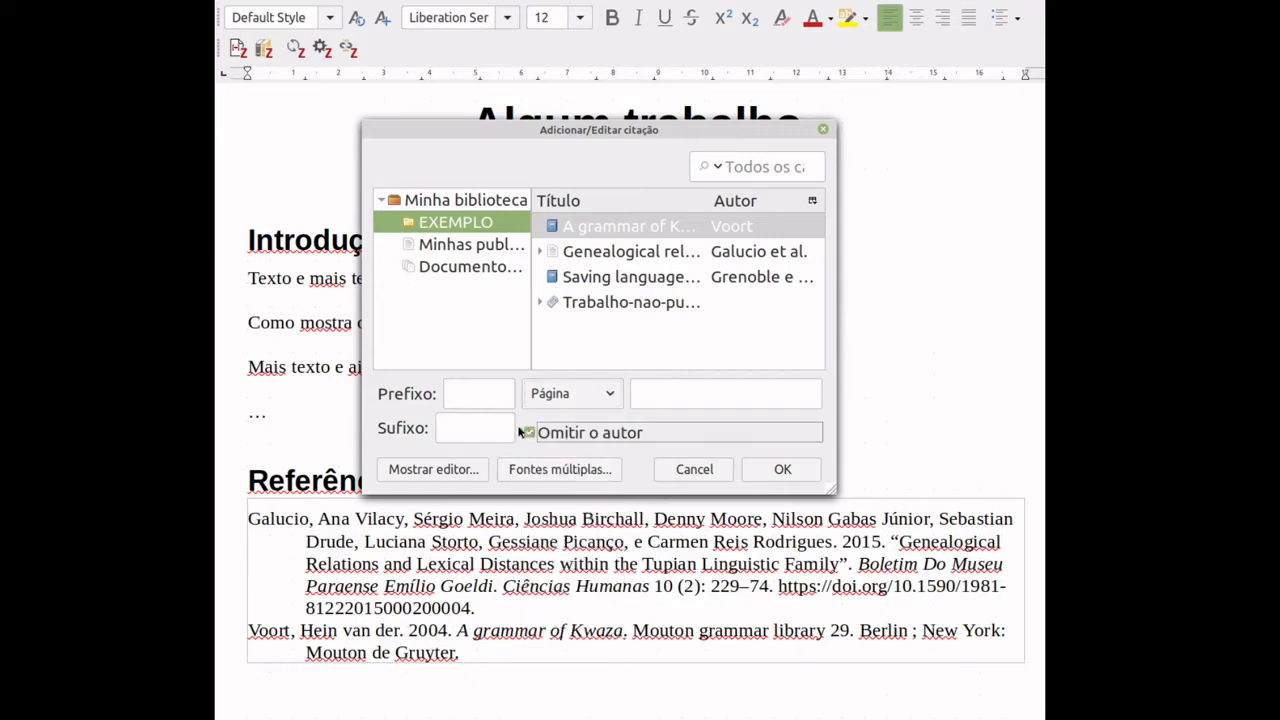
left_click(781, 468)
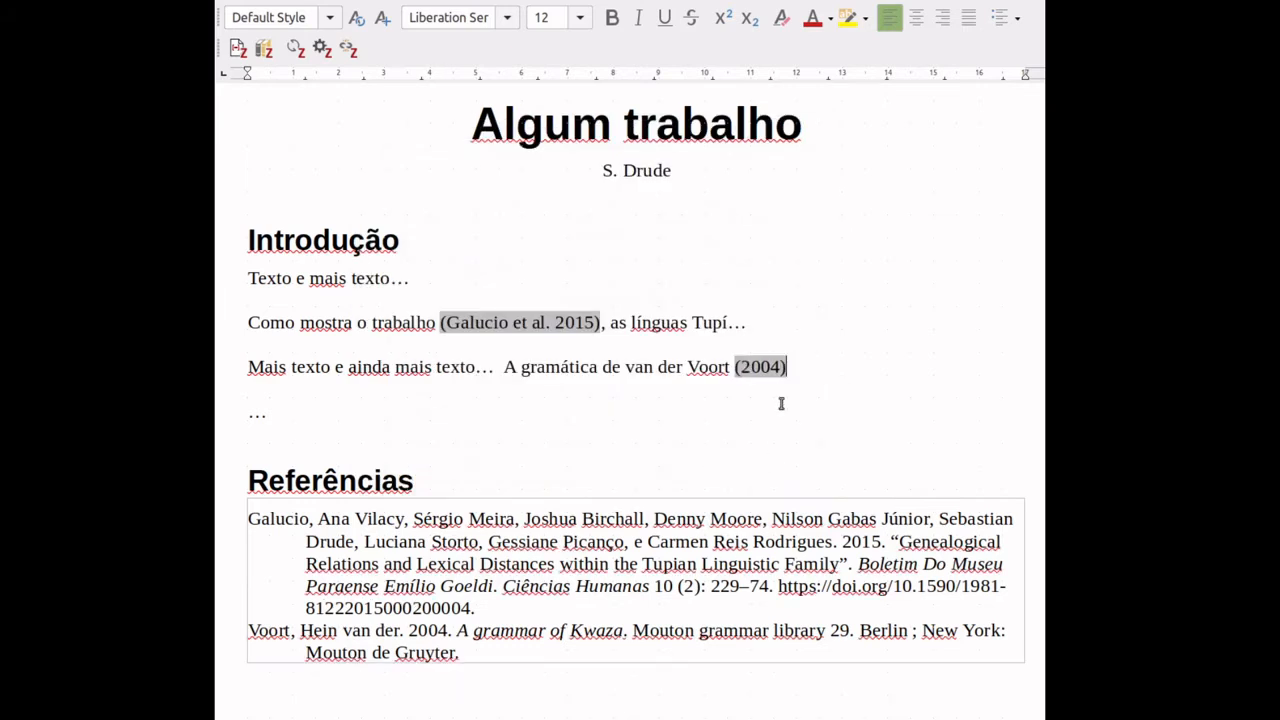
Manually insert the text "dddd" before the year inside the 2004 citation
left_click(745, 366)
left_click(817, 377)
key("Left")
type("dddd")
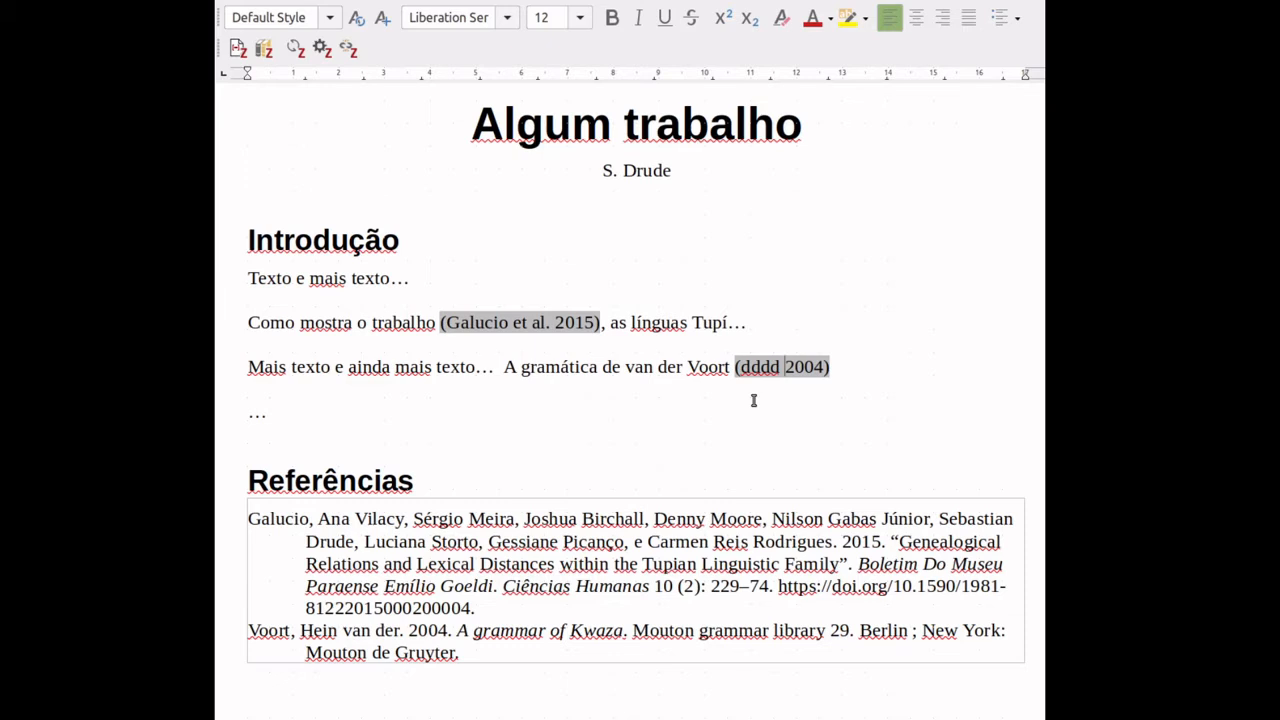
Remove the manually added text "dddd" from the 2004 citation
key("Left")
key("Left")
key("Left")
key("Left")
key("Left")
key("Delete")
key("Delete")
key("Delete")
key("Delete")
key("Delete")
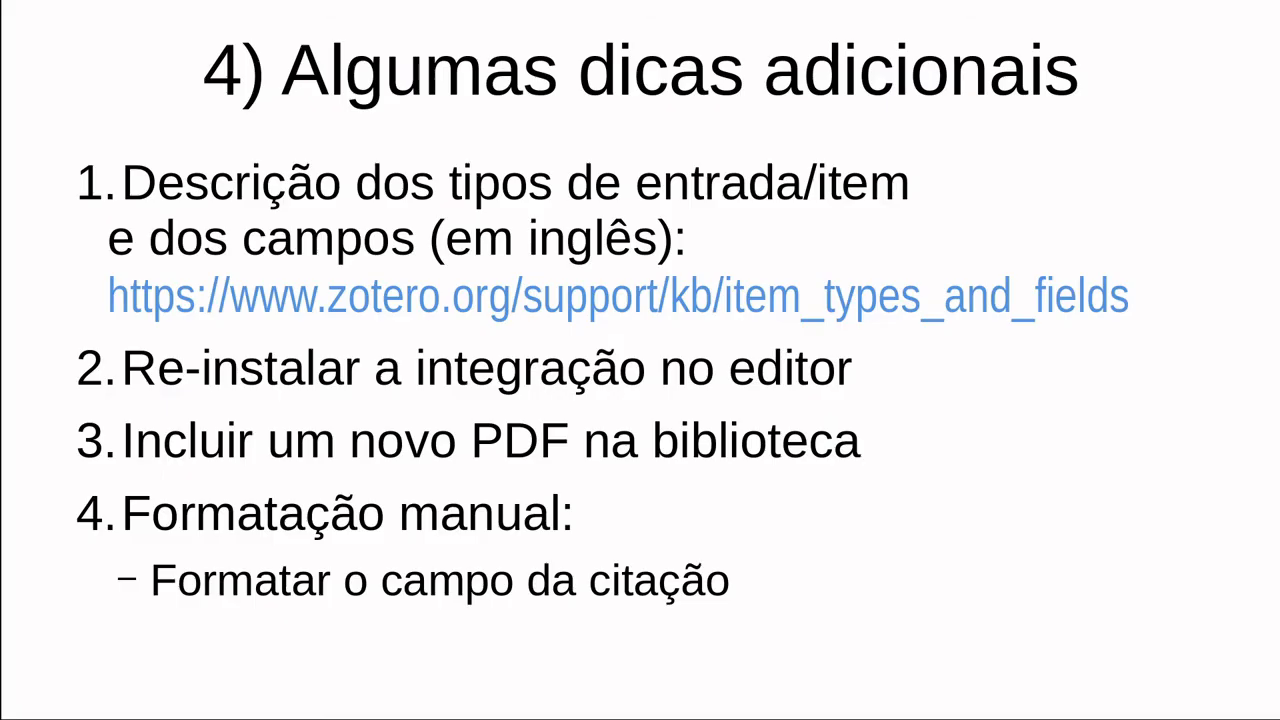
key("Right")
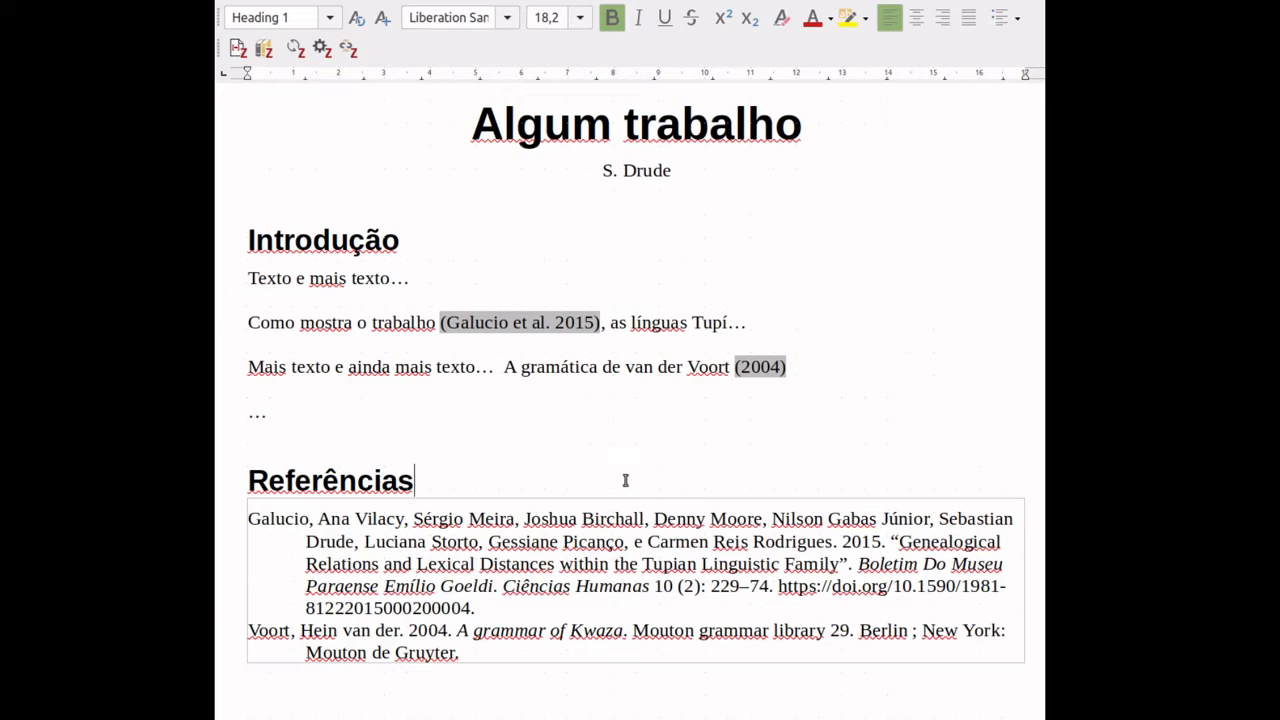
Unlink the document's citations from Zotero by removing the field codes, and check both citations and the reference list as plain text
left_click(348, 50)
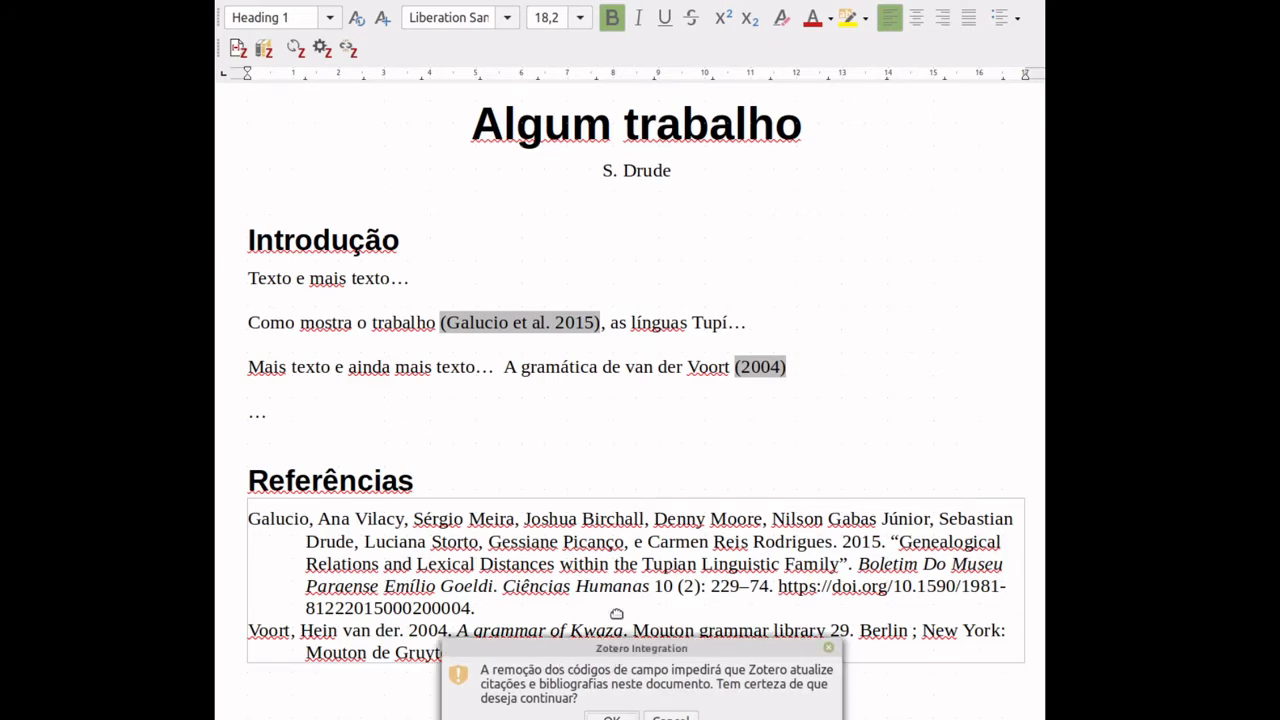
left_click_drag(616, 613, 606, 206)
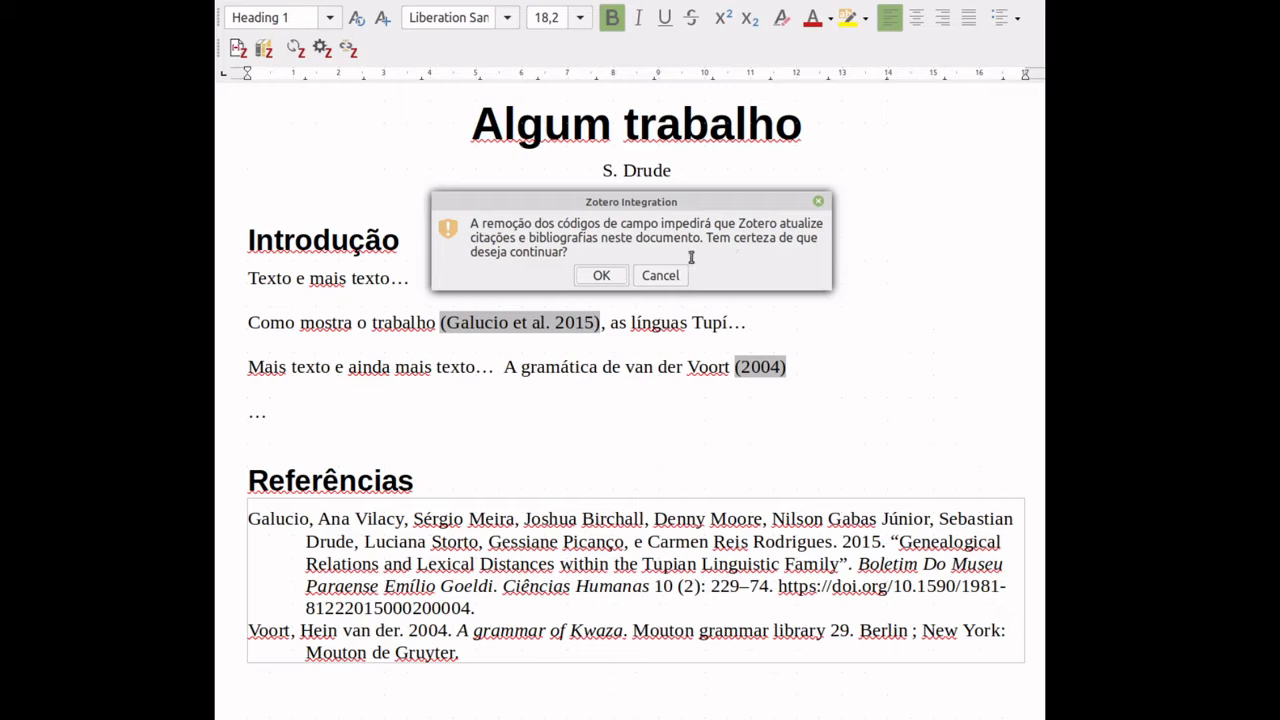
left_click(601, 276)
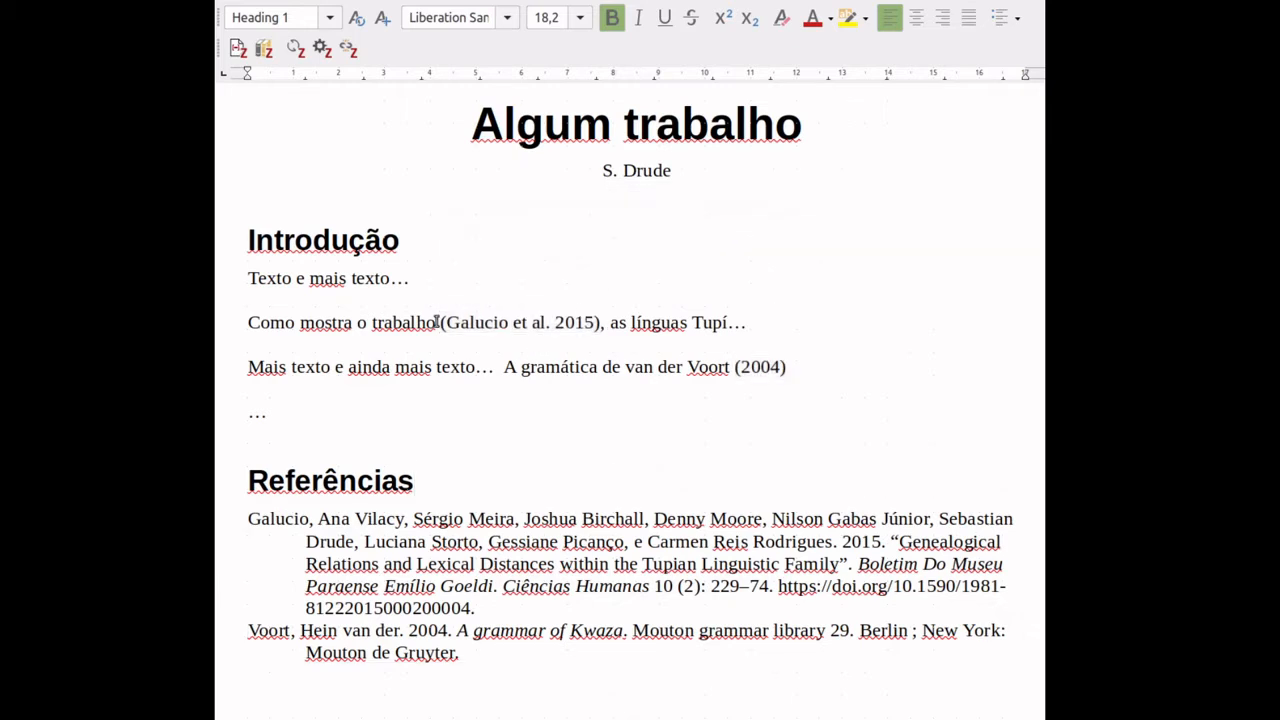
left_click_drag(446, 322, 573, 325)
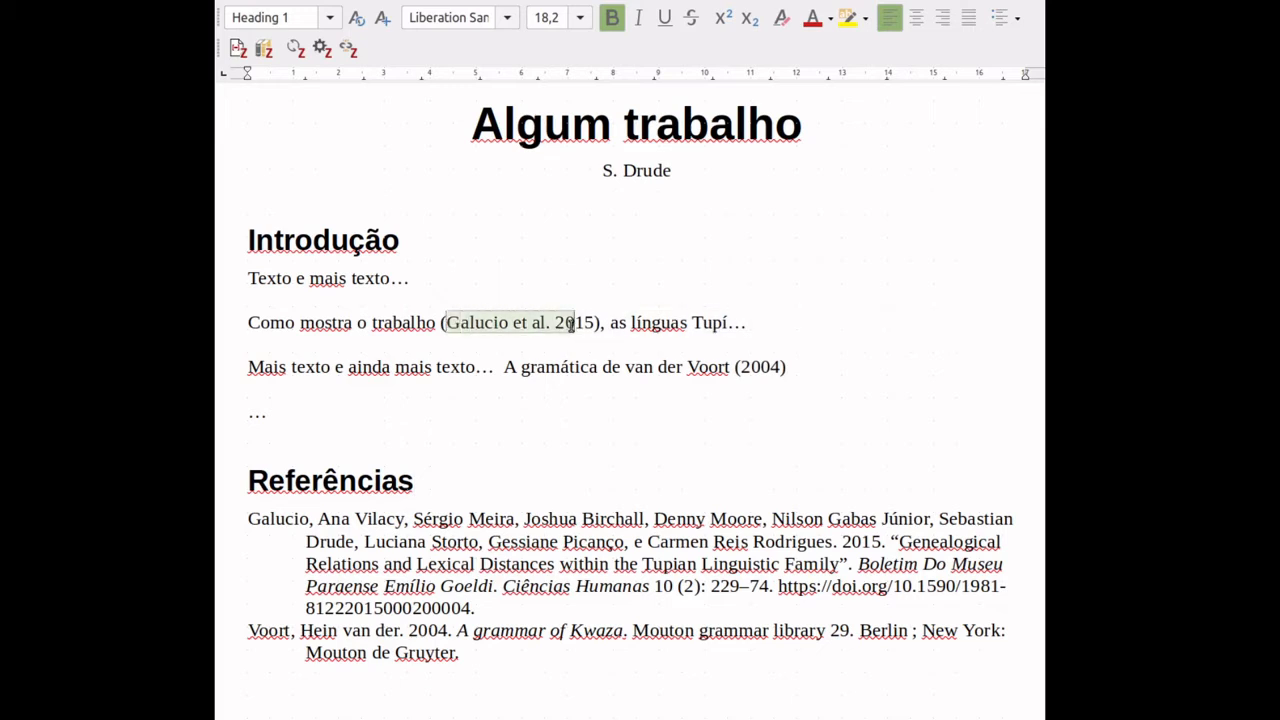
left_click(573, 325)
left_click(751, 369)
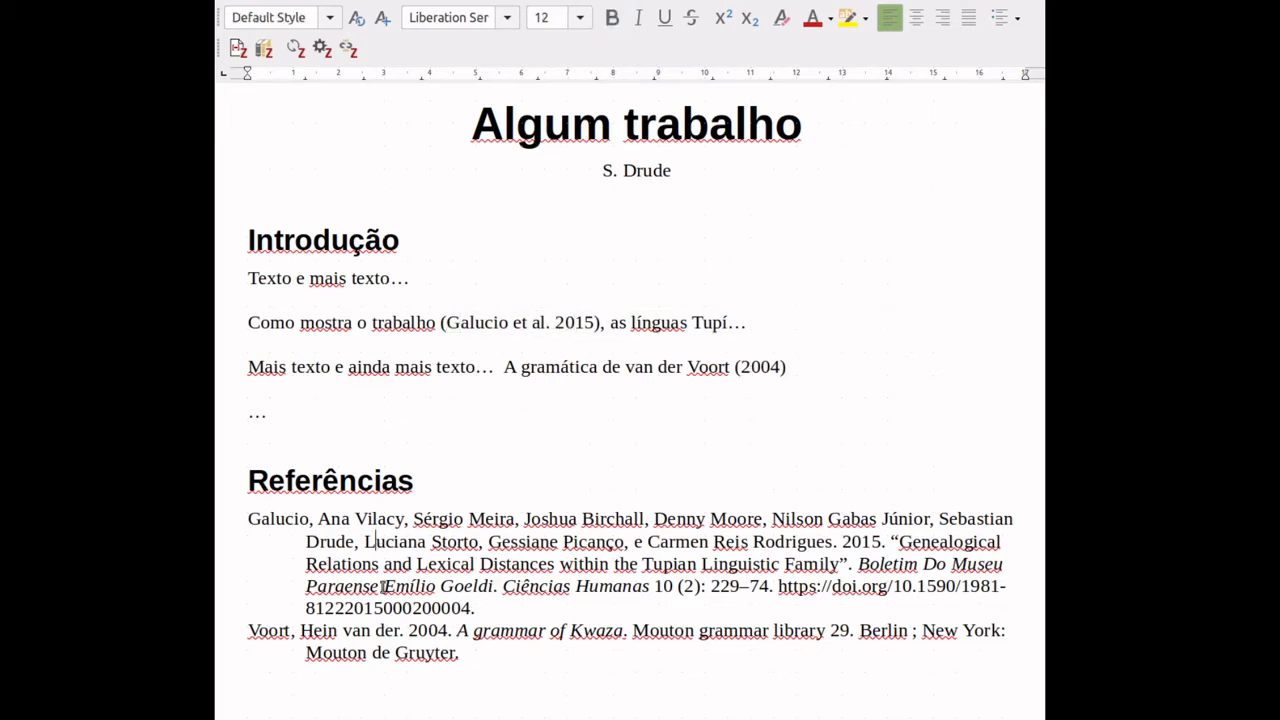
left_click(491, 613)
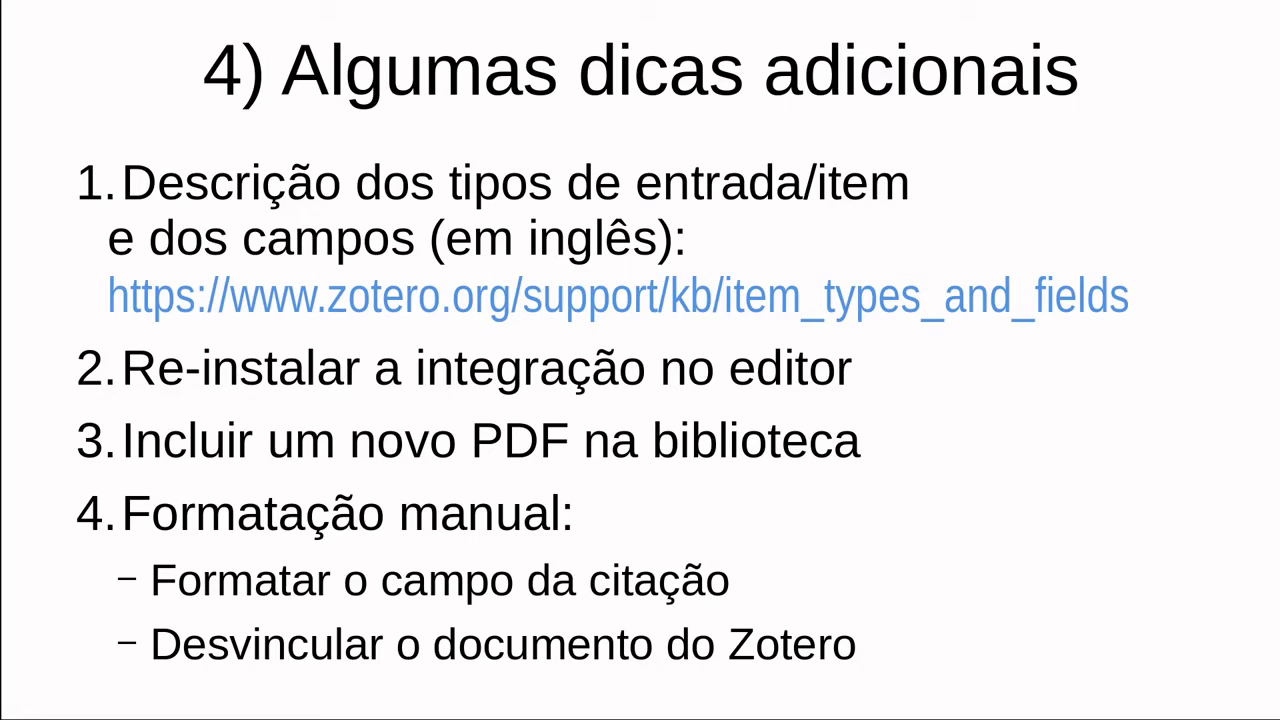
key("Right")
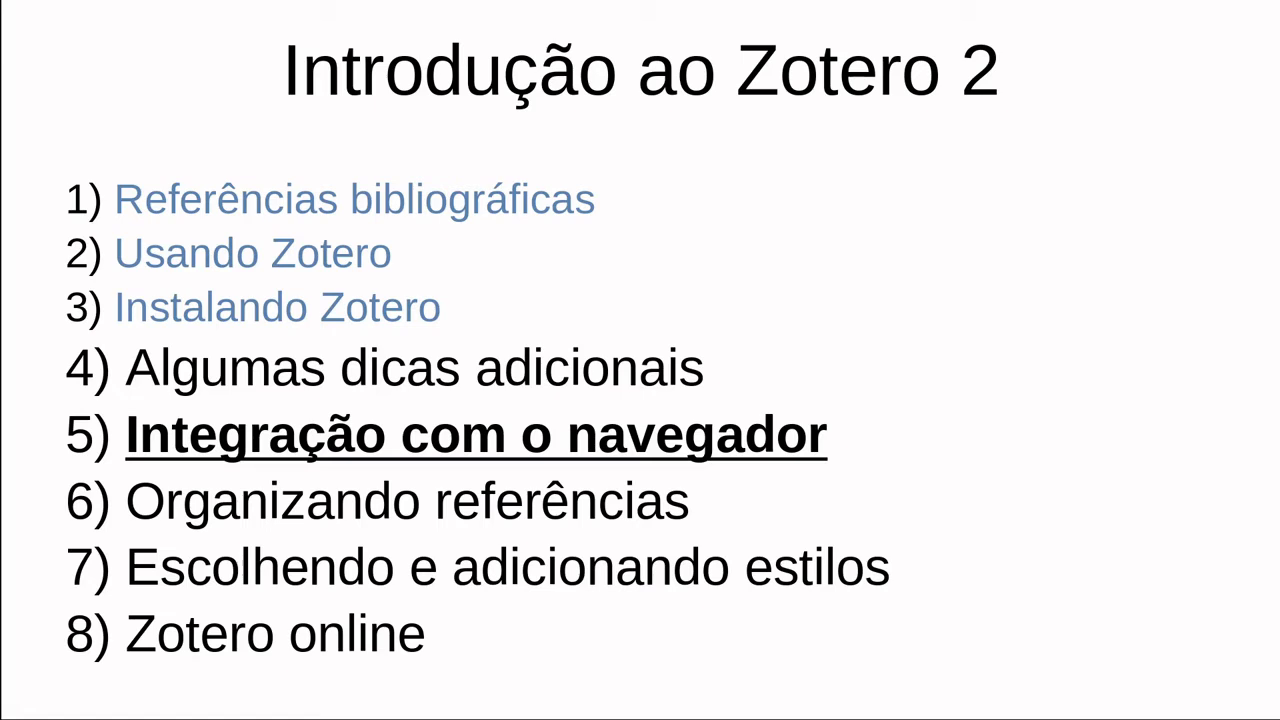
key("Right")
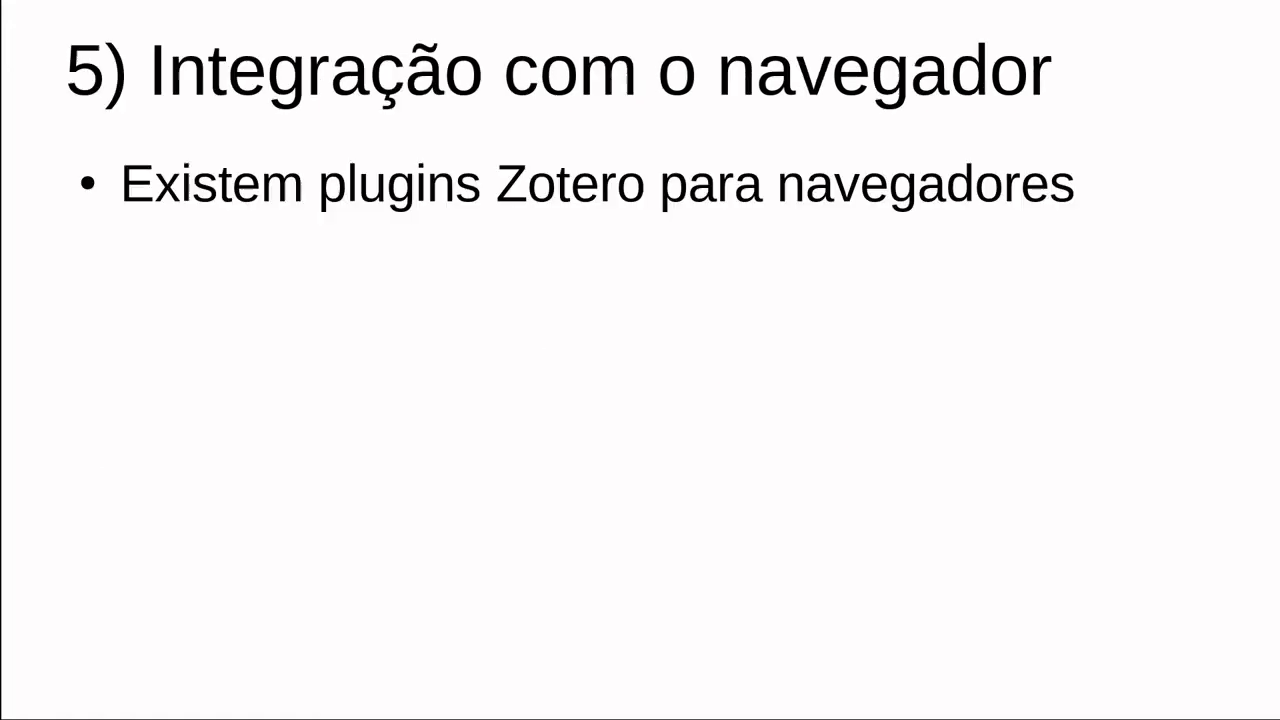
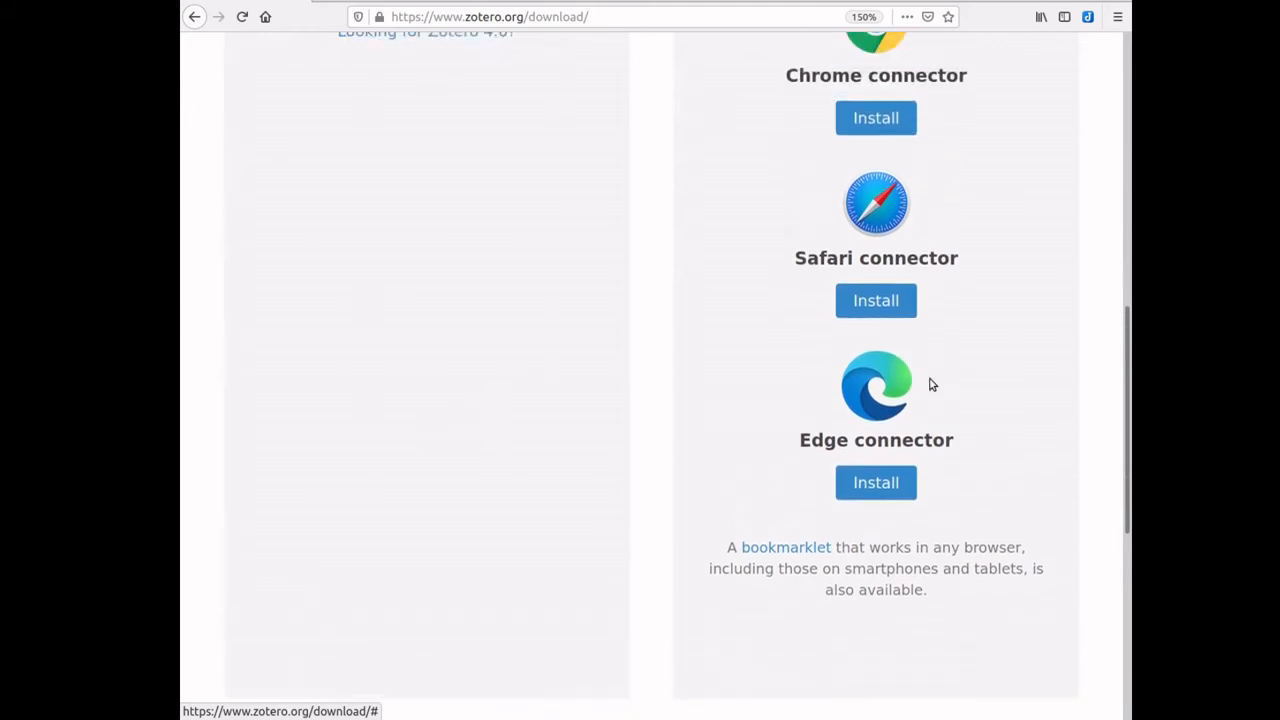
Install the Zotero Connector for Firefox from the Zotero download page
scroll(930, 385, "up", 2)
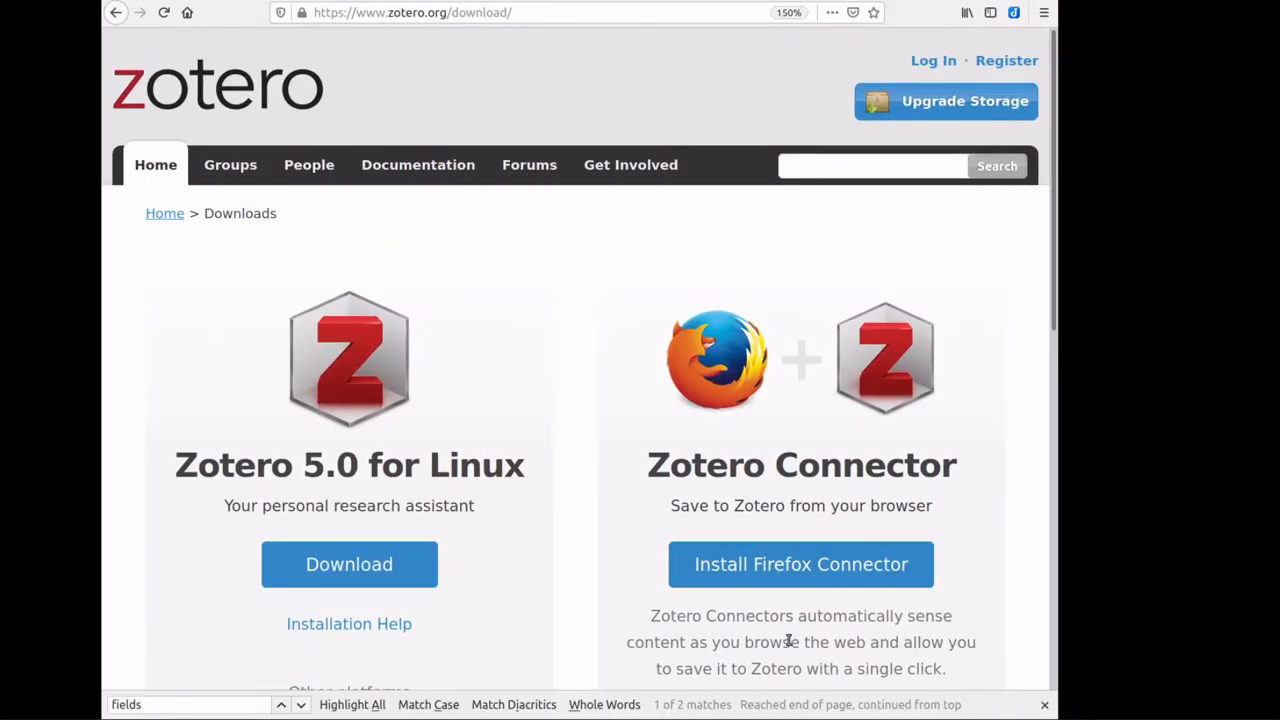
left_click(788, 566)
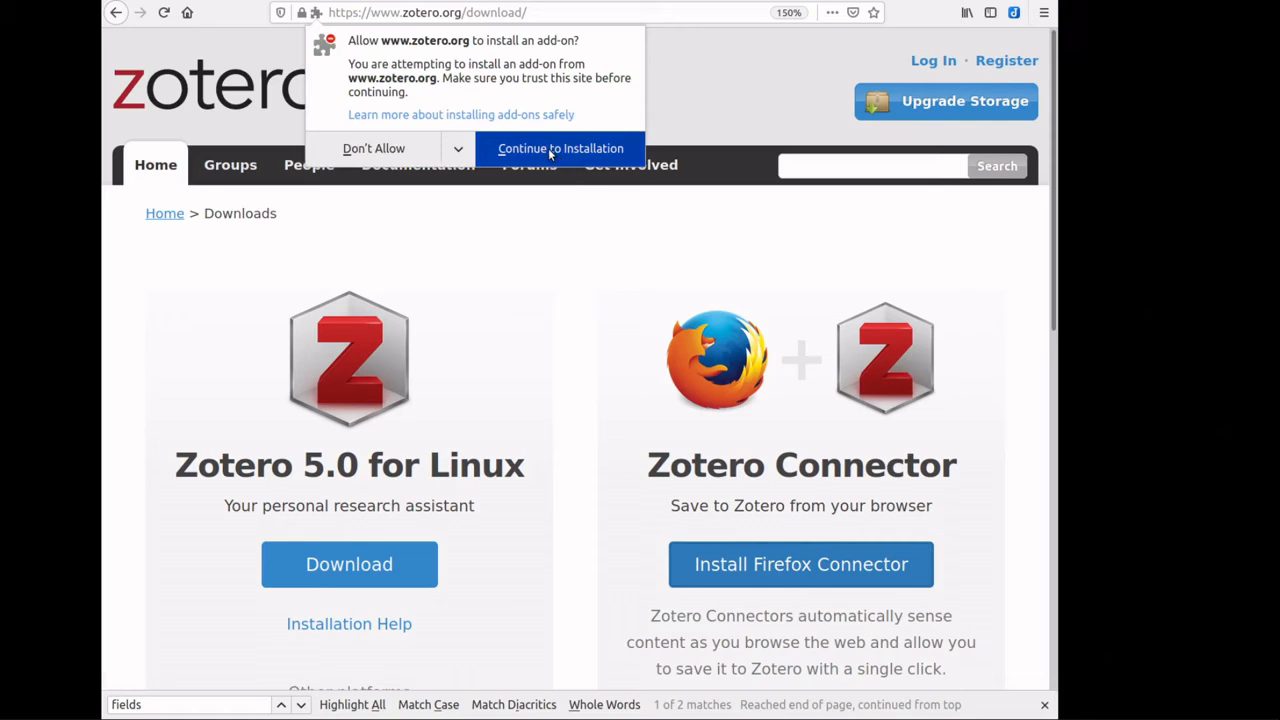
left_click(549, 150)
left_click(560, 167)
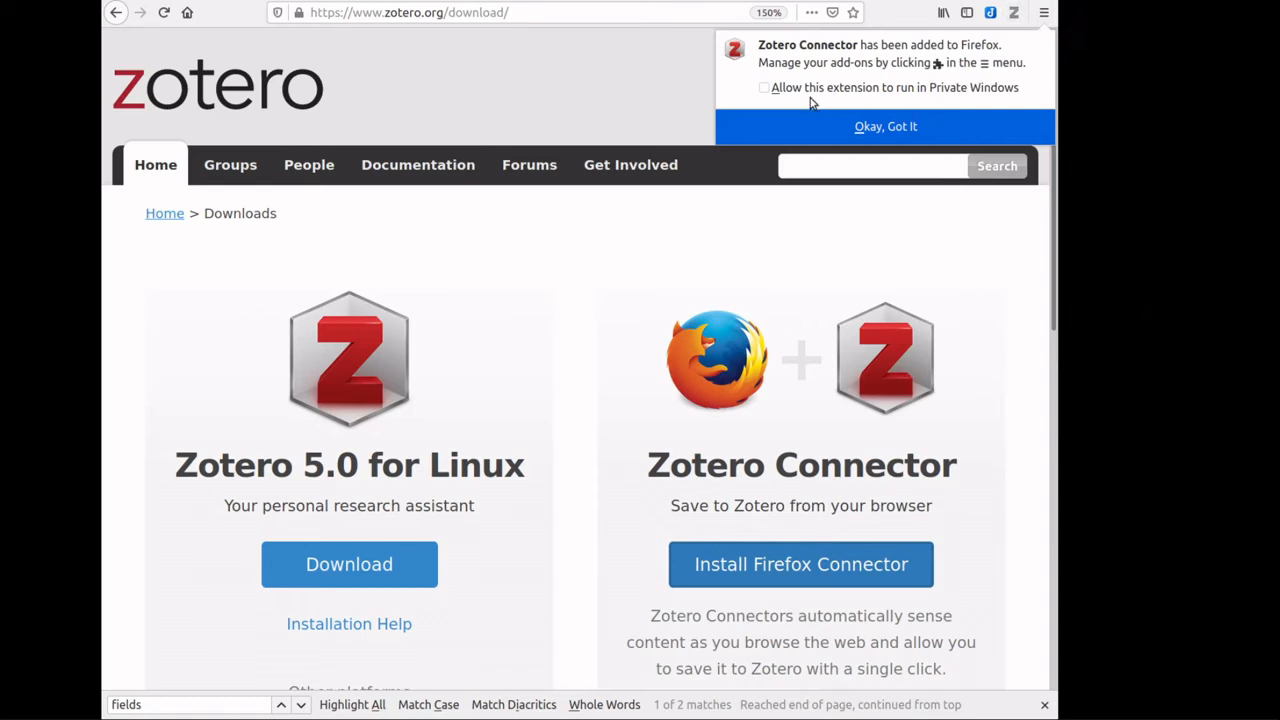
Allow the Zotero Connector to run in private windows, and dismiss its introductory notice on first use
left_click(764, 88)
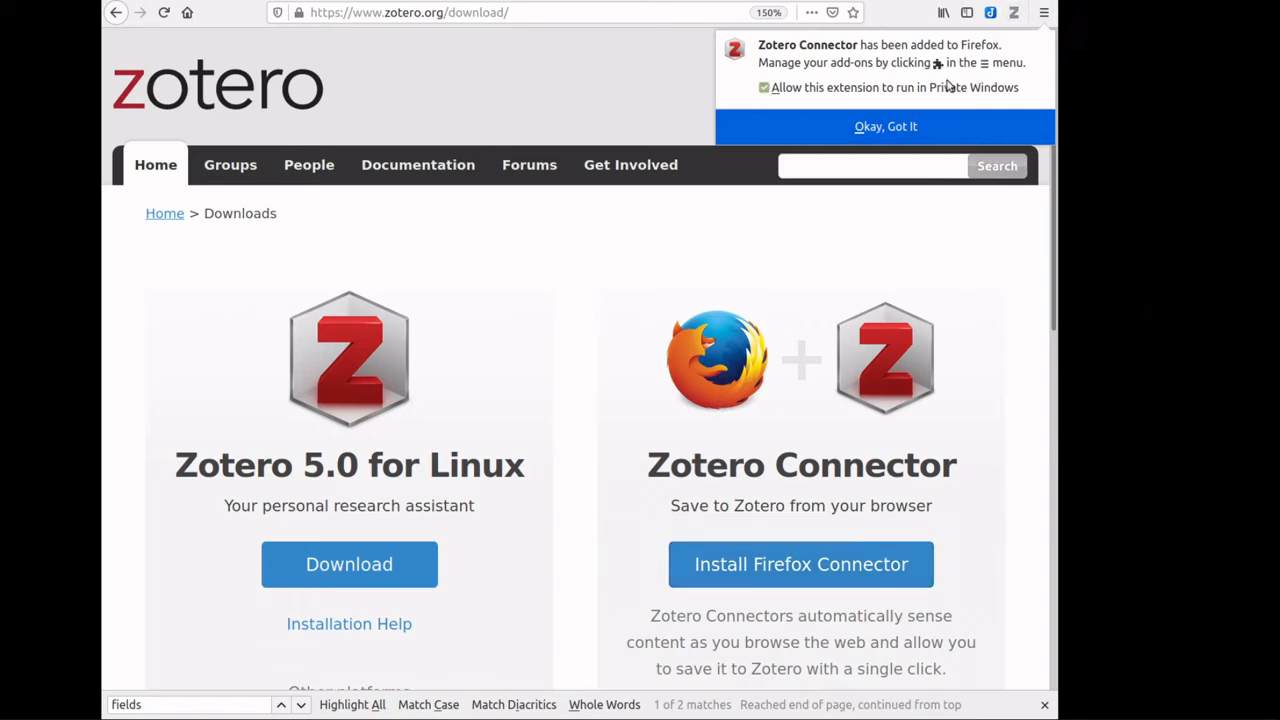
left_click(889, 127)
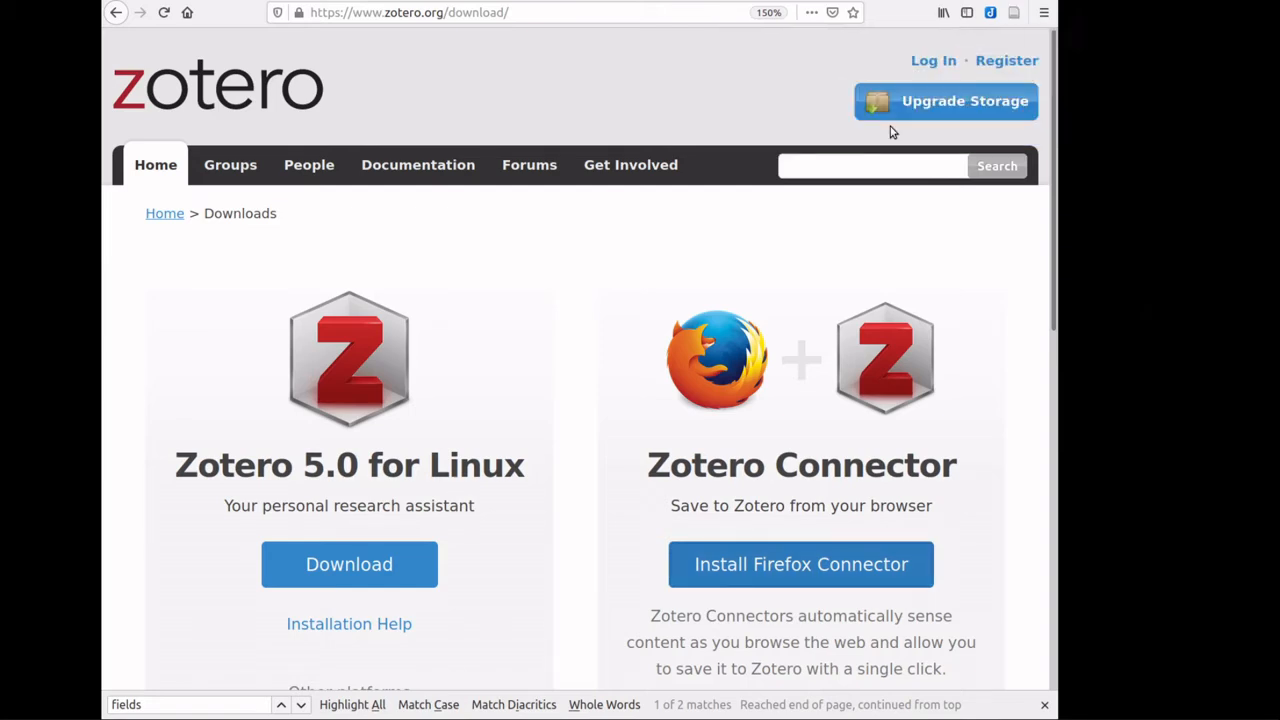
left_click(1013, 14)
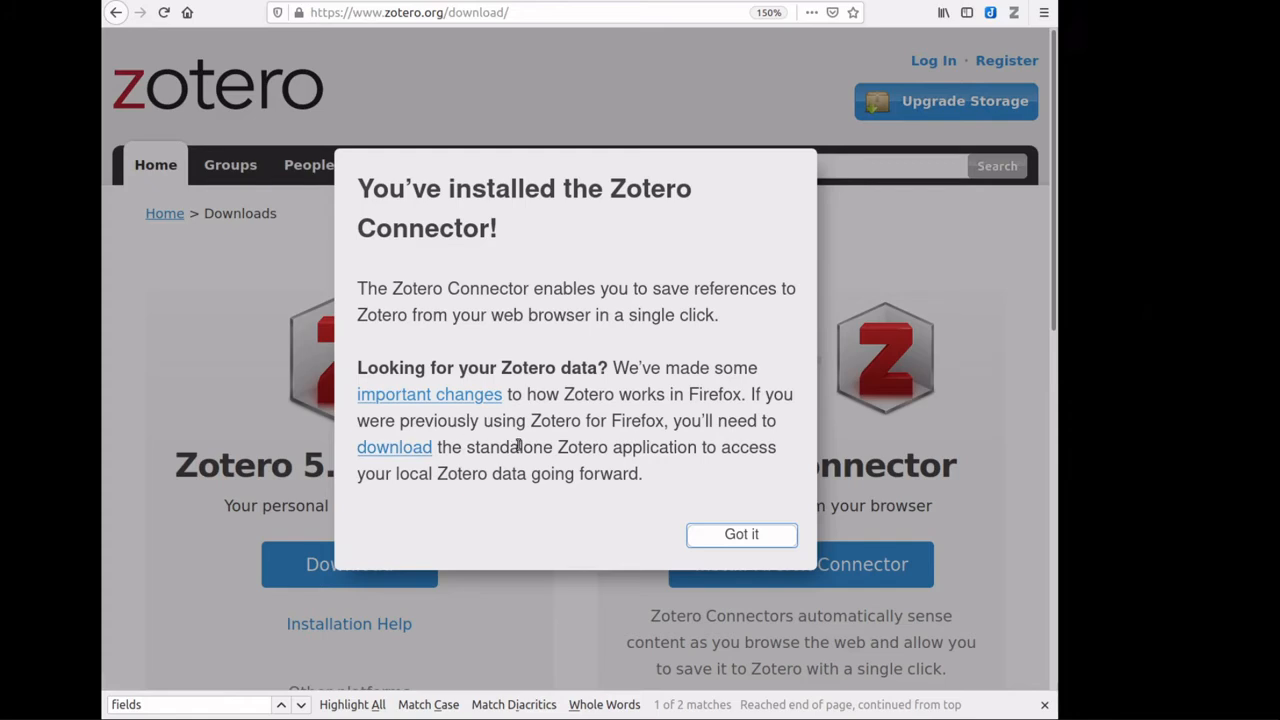
left_click(743, 537)
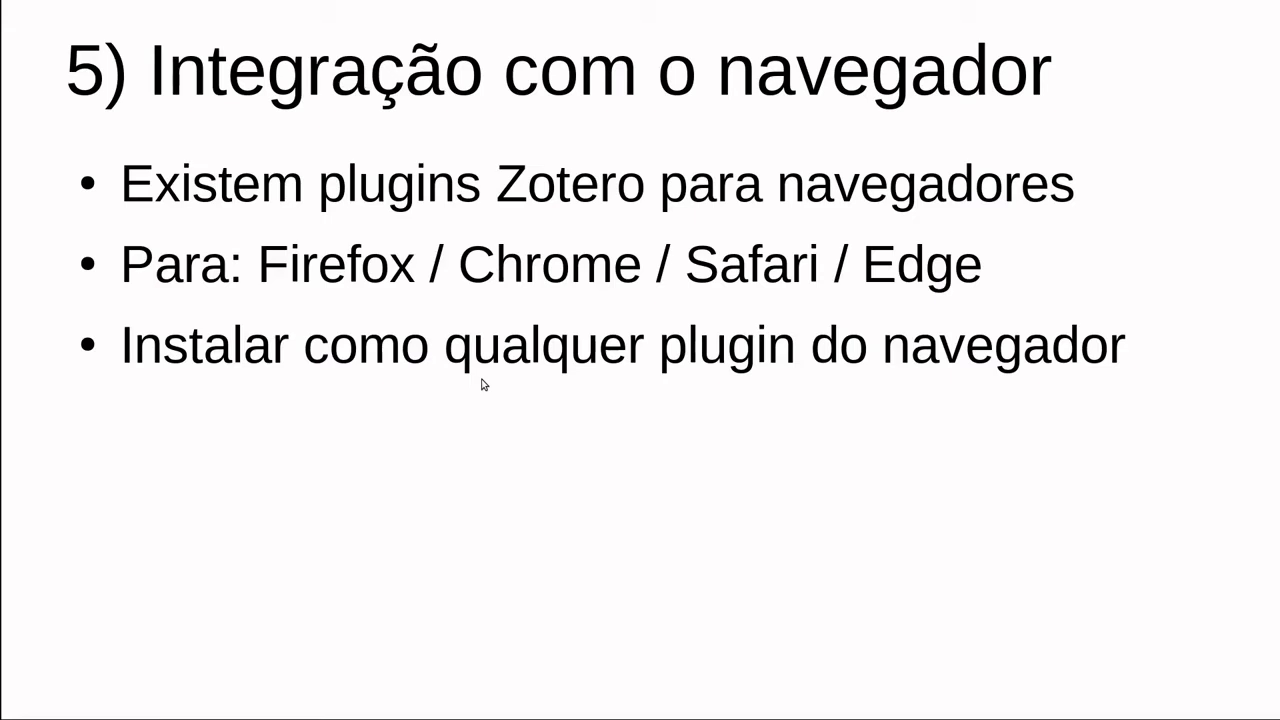
key("Right")
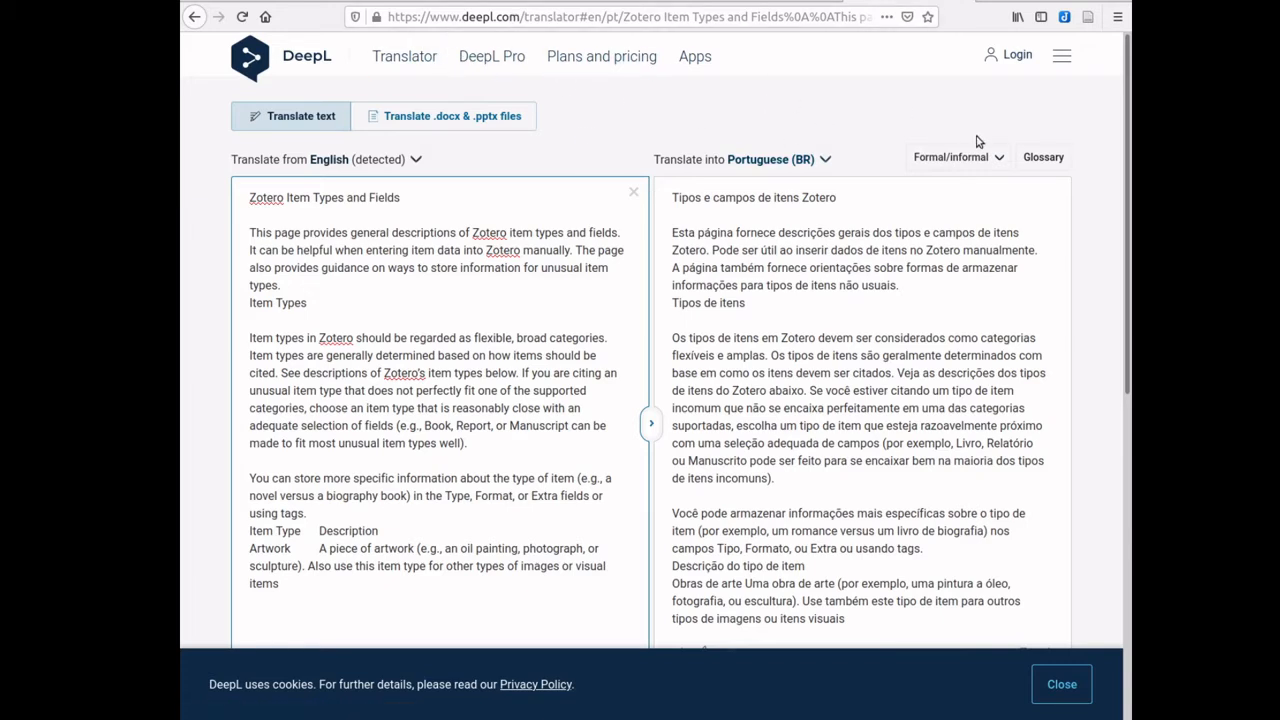
Save the DeepL translation page to the EXEMPLO collection with the Zotero Connector, and expand the connector's save options
left_click(1088, 20)
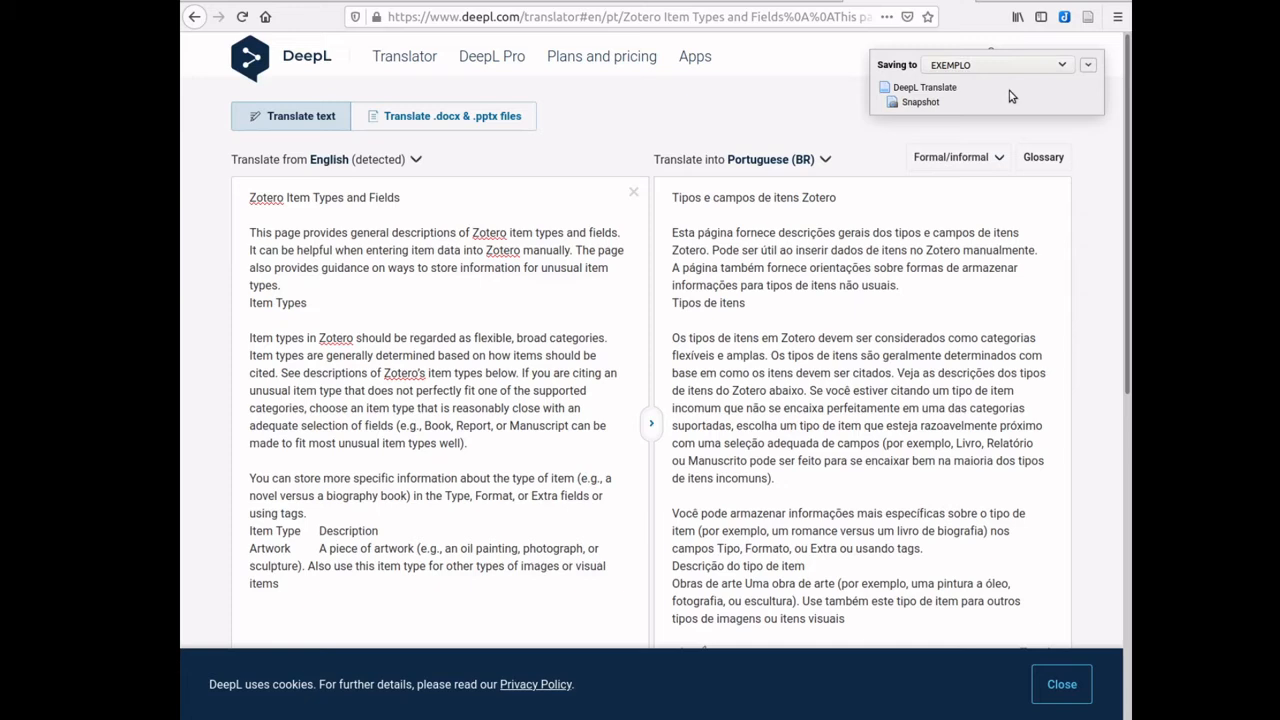
left_click(1088, 66)
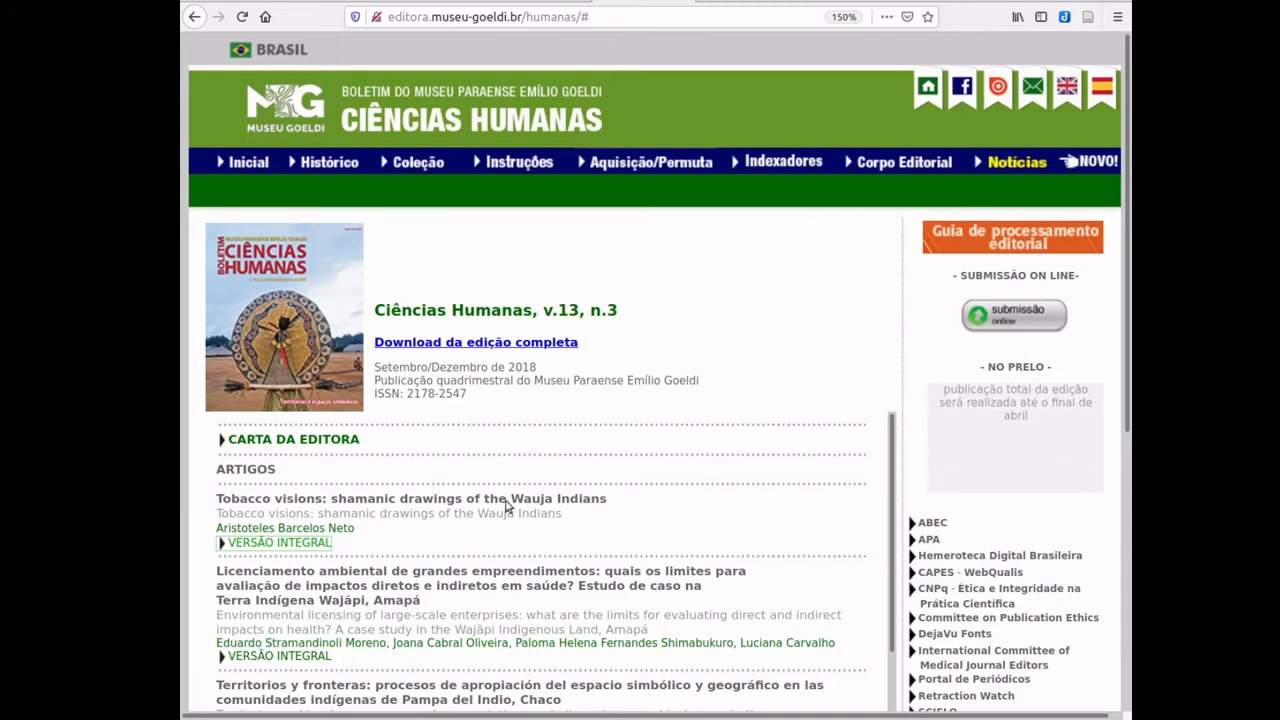
Open the full version of "Tobacco visions: shamanic drawings of the Wauja Indians", save it with the connector, and show its attachments in Zotero
left_click(265, 546)
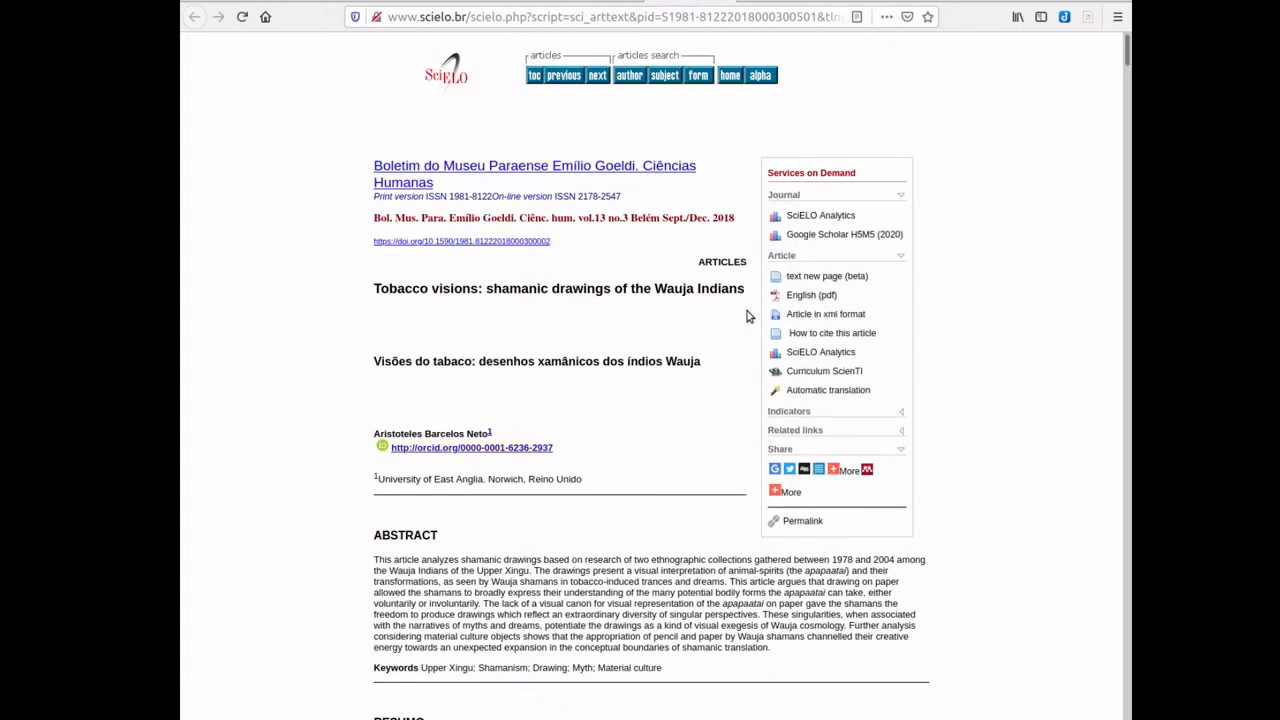
left_click(1089, 18)
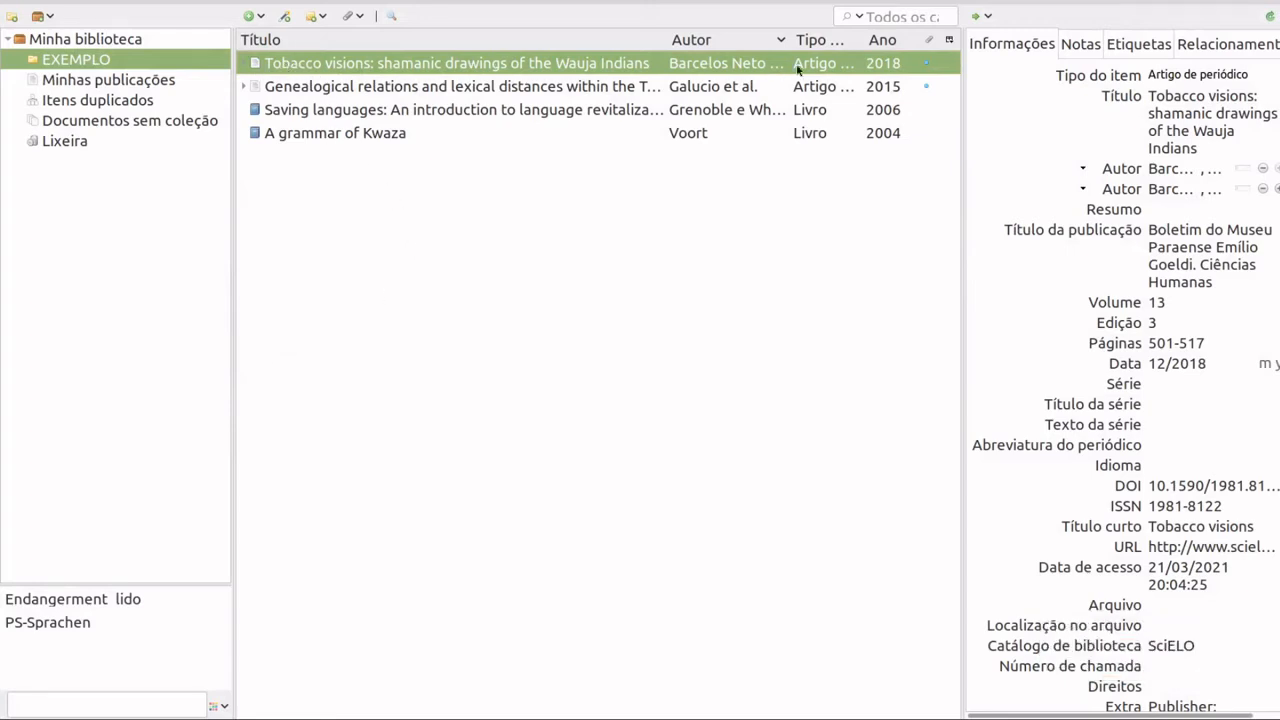
left_click(243, 64)
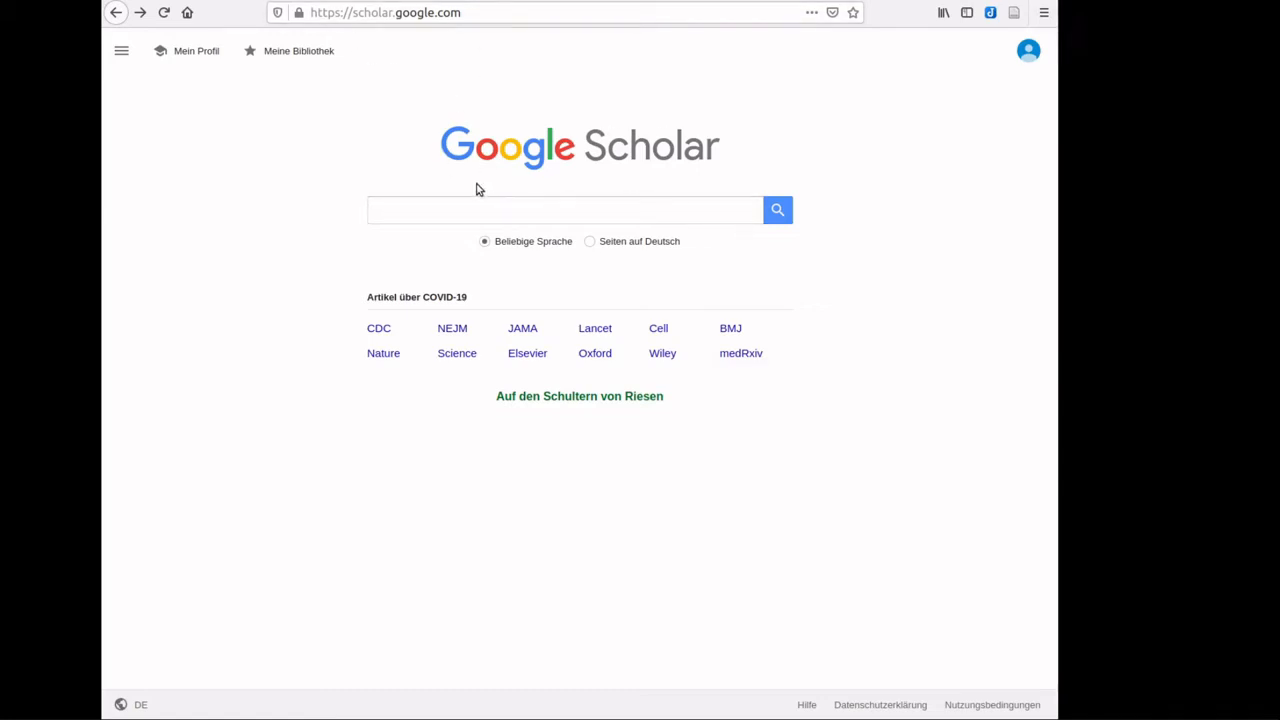
Search Google Scholar for the Kwaza grammar author's publications using the suggested earlier query
left_click(490, 213)
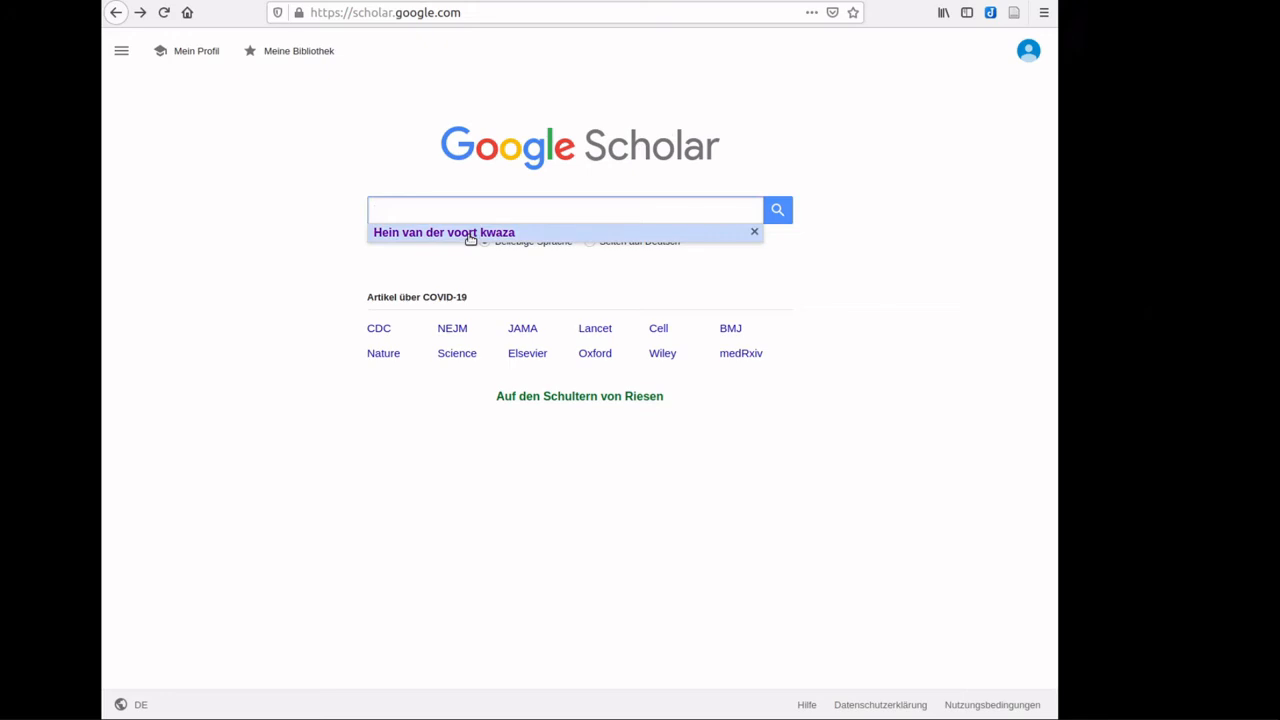
left_click(470, 234)
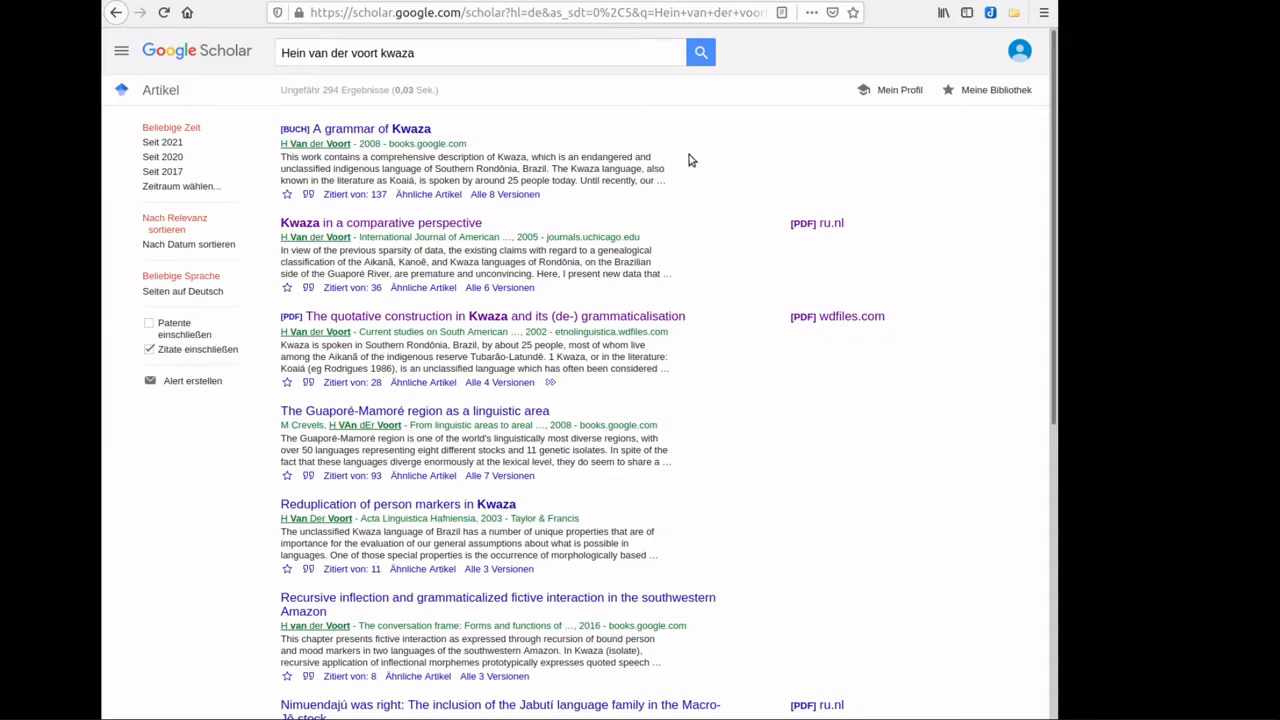
Save "Aikanã and Kwaza", "The sounds of Kwaza" and "Reduplication of person markers in Kwaza" from the search results to the Zotero library
left_click(1015, 17)
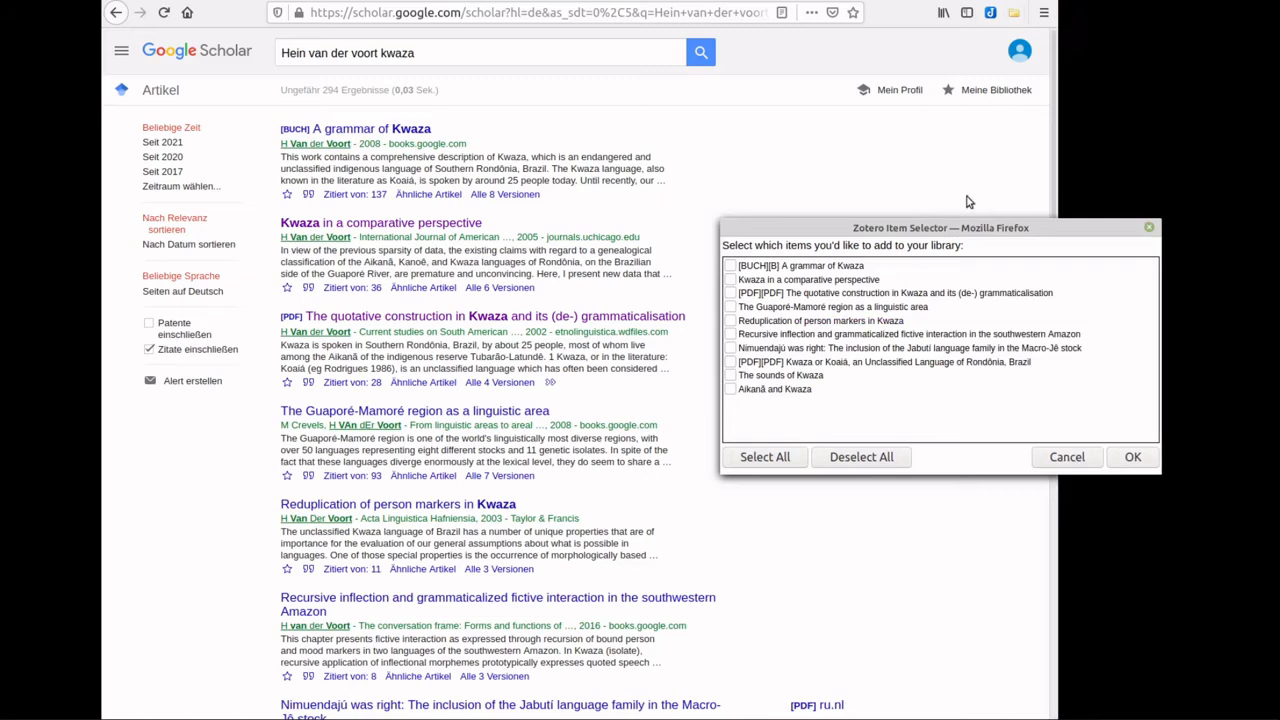
left_click_drag(936, 228, 788, 205)
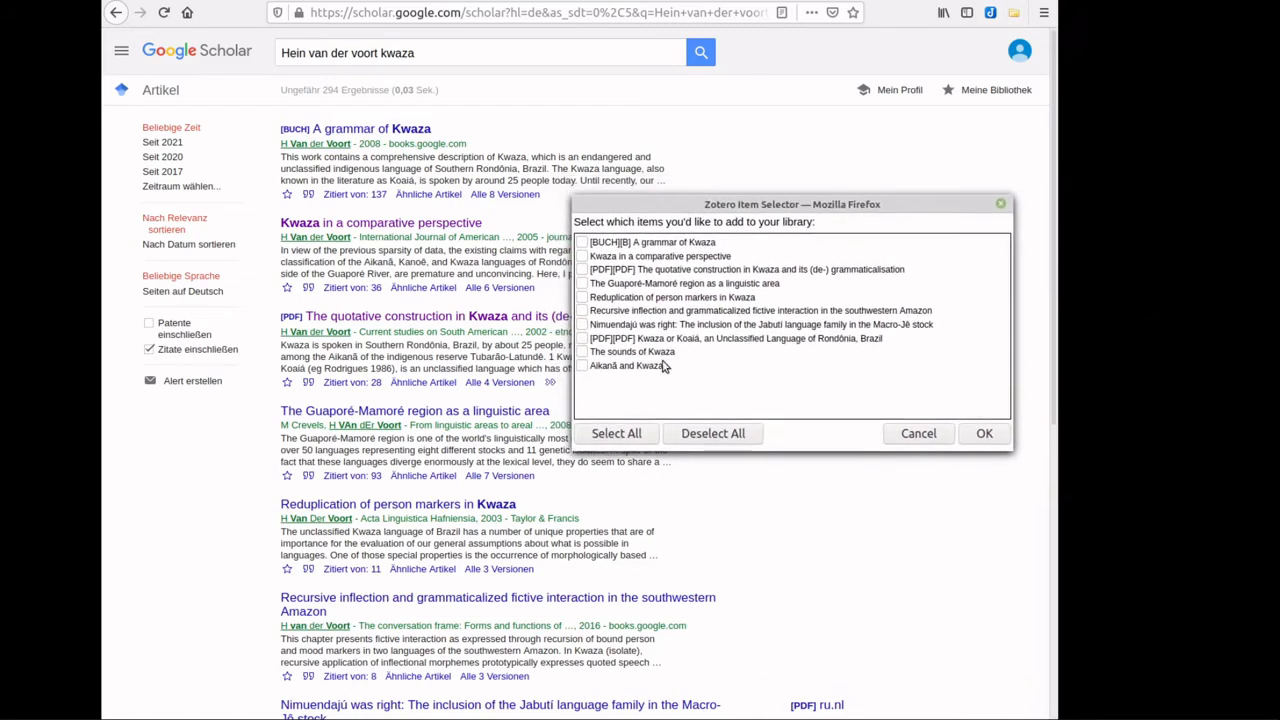
left_click(583, 365)
left_click(582, 352)
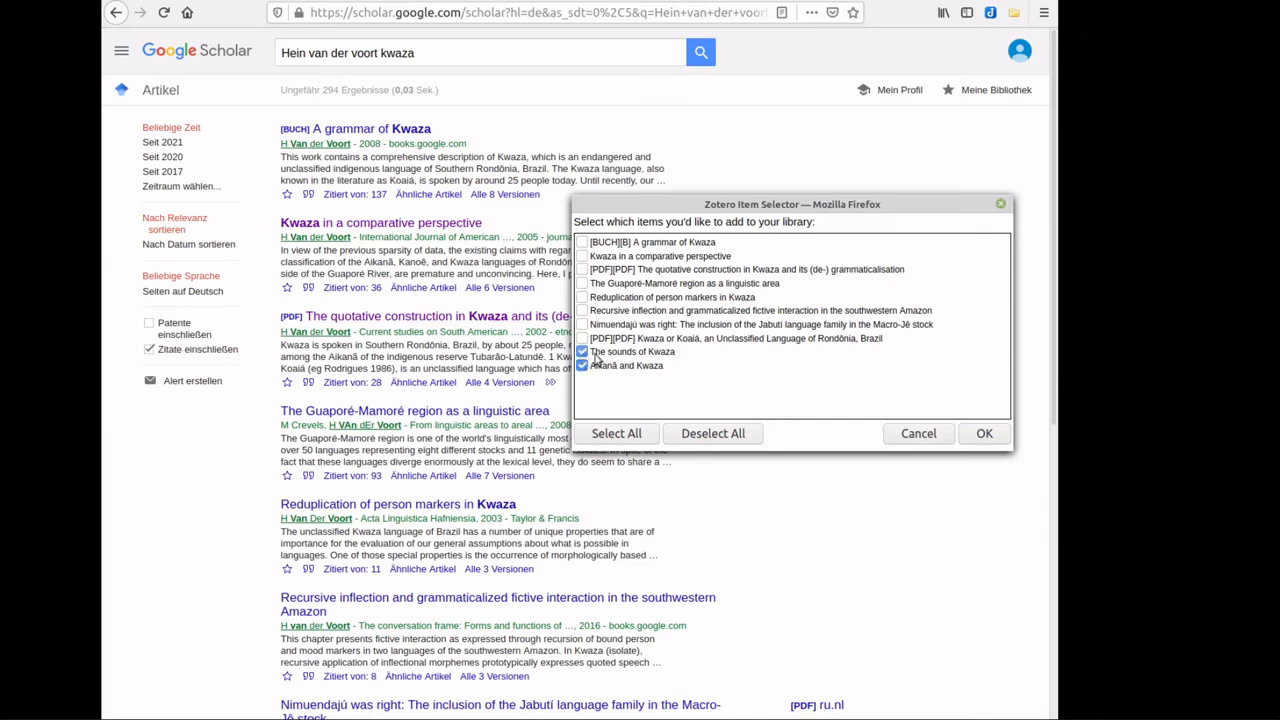
left_click(583, 297)
left_click(986, 434)
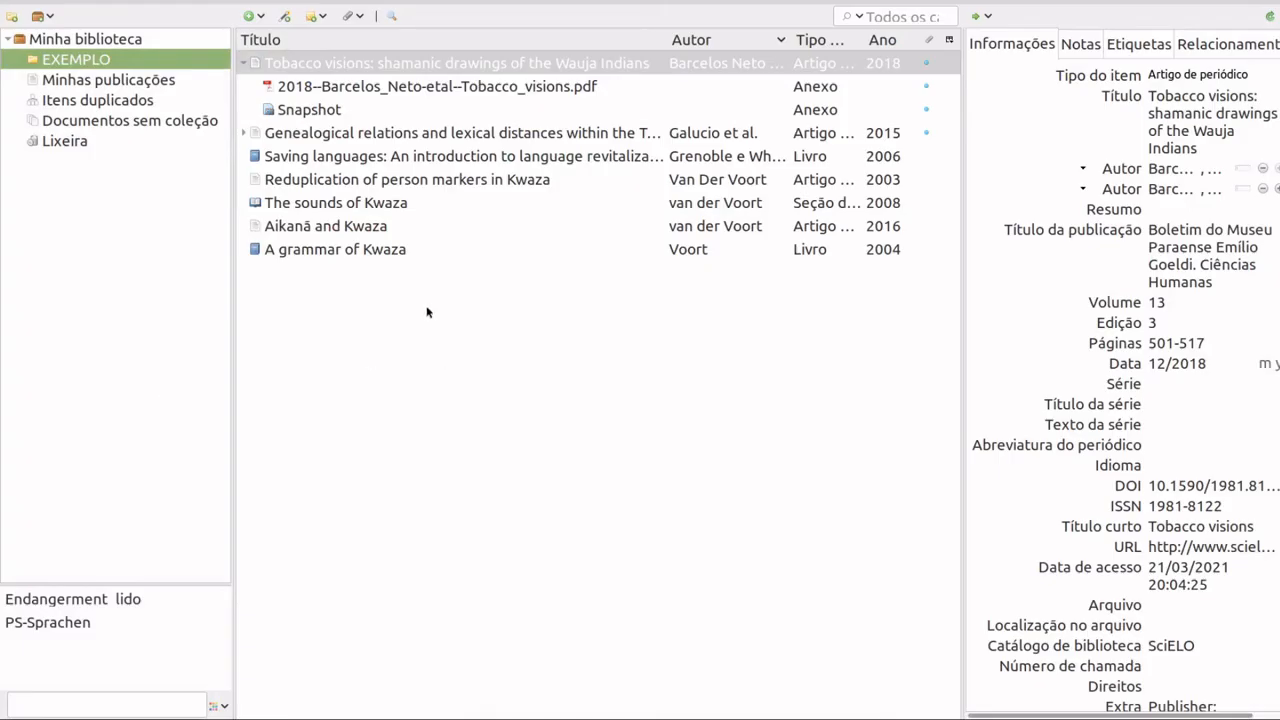
In Zotero, review the metadata of the three imported Kwaza entries and the snapshot attached to "The sounds of Kwaza"
left_click(303, 230)
left_click(323, 204)
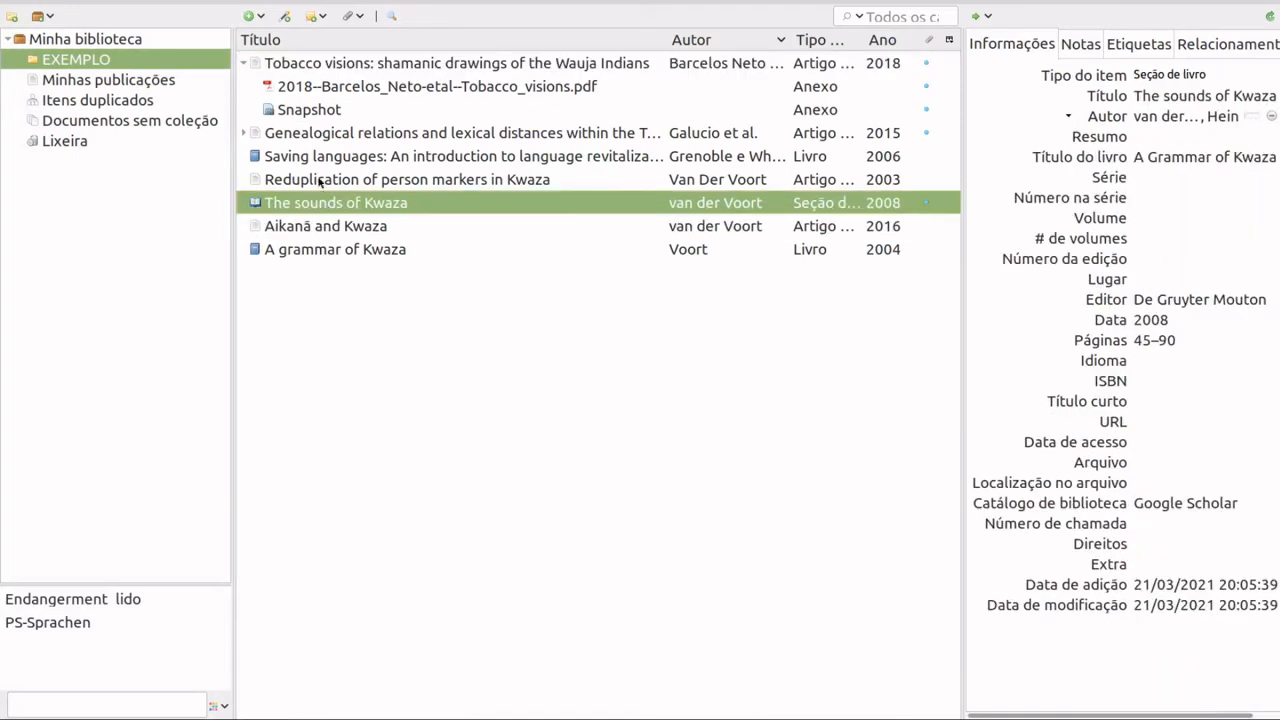
left_click(320, 181)
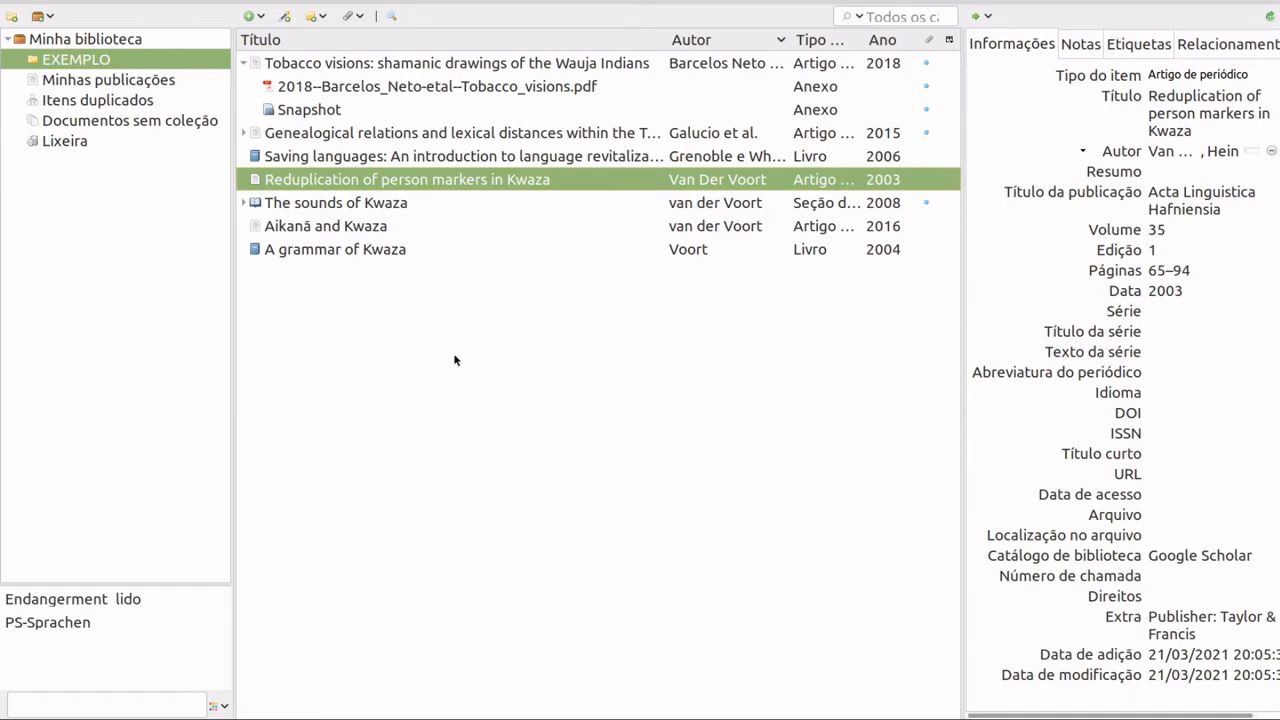
left_click(244, 203)
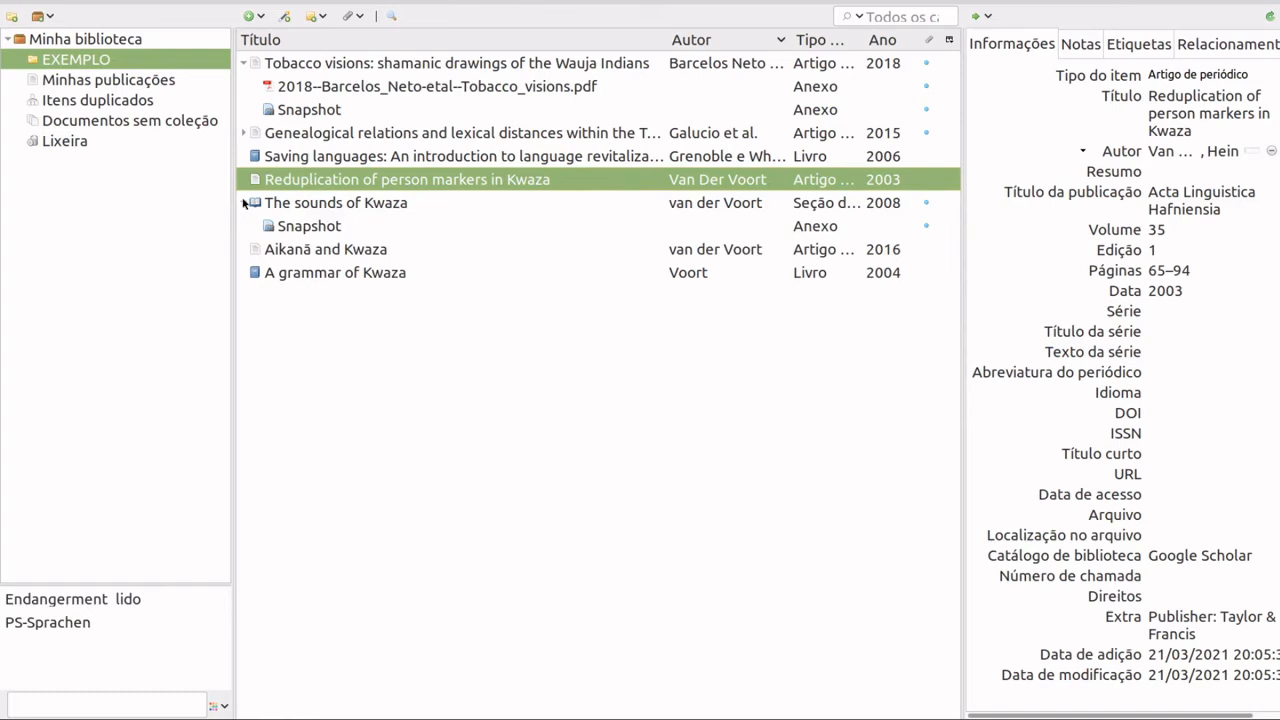
left_click(300, 229)
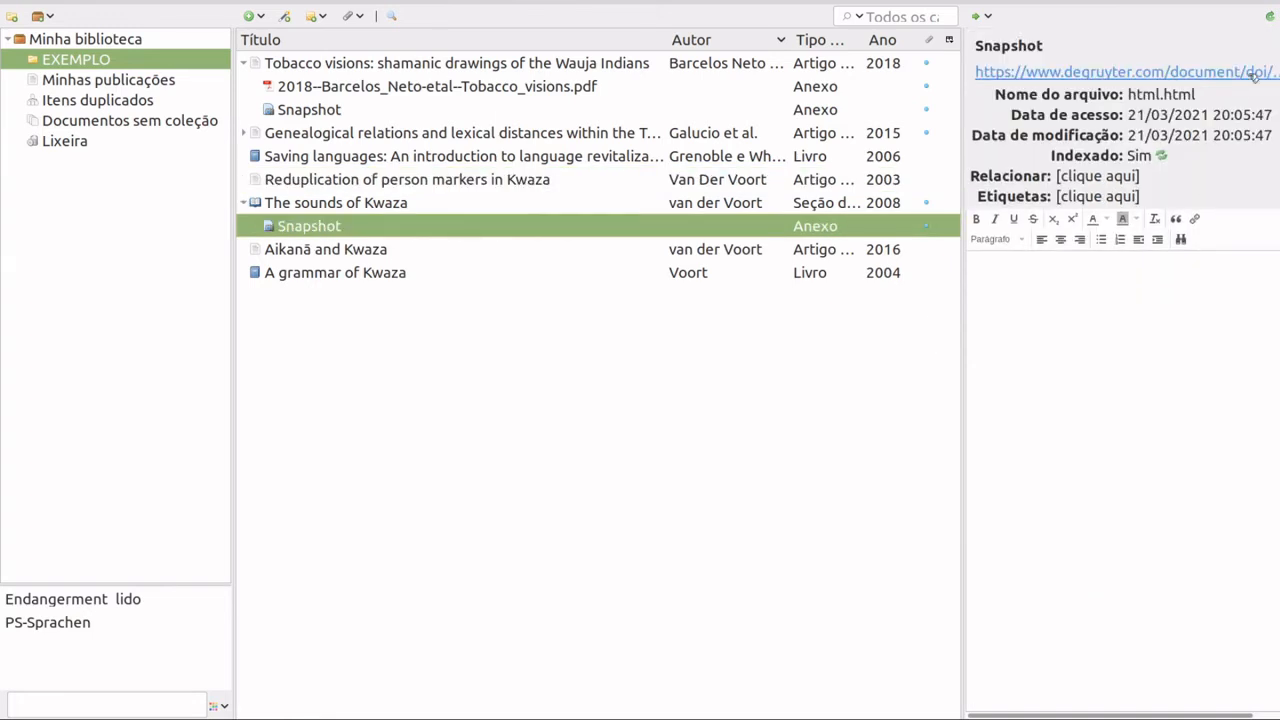
left_click(245, 203)
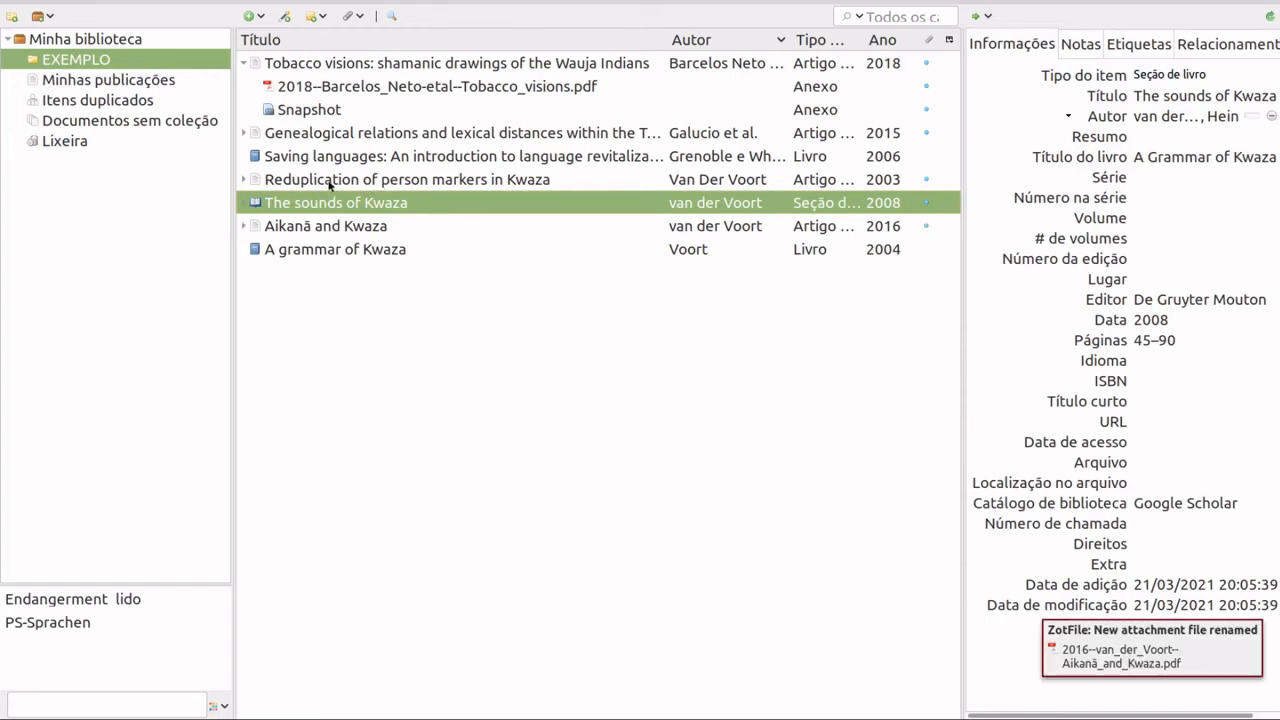
Examine the PDF attached to "Aikanã and Kwaza" and check the attachments of "Reduplication of person markers in Kwaza"
left_click(243, 228)
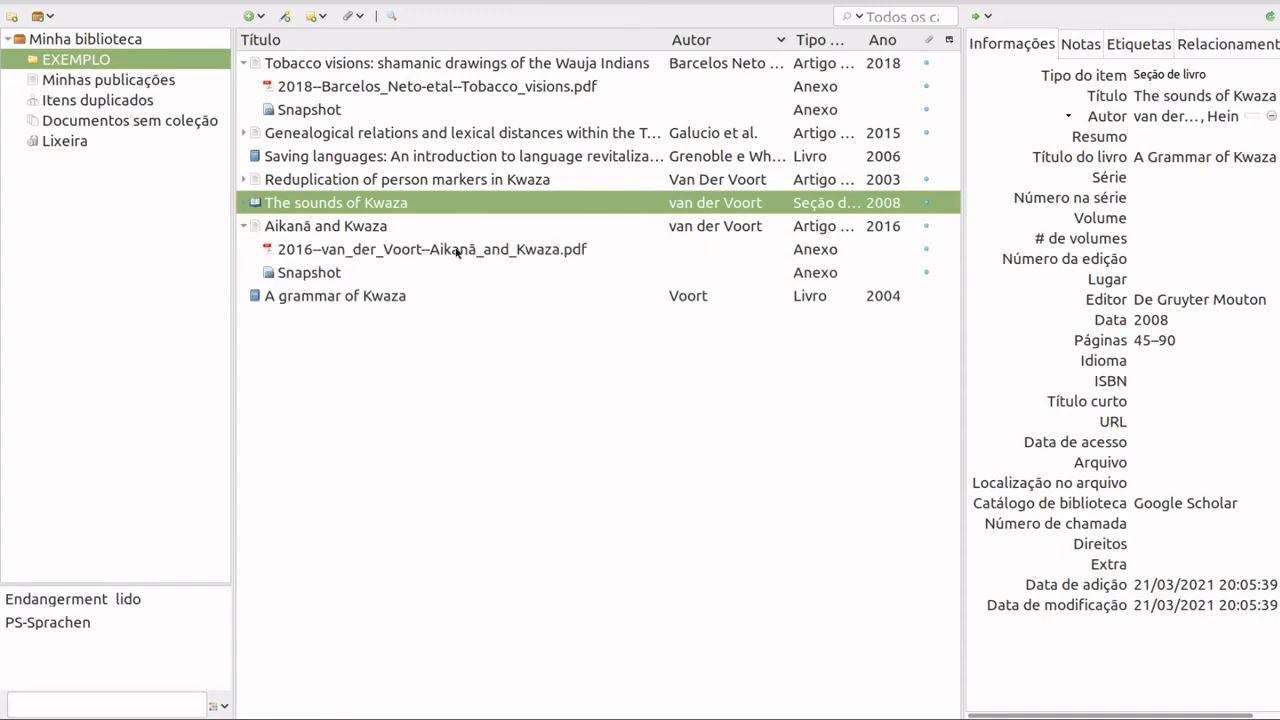
left_click(450, 252)
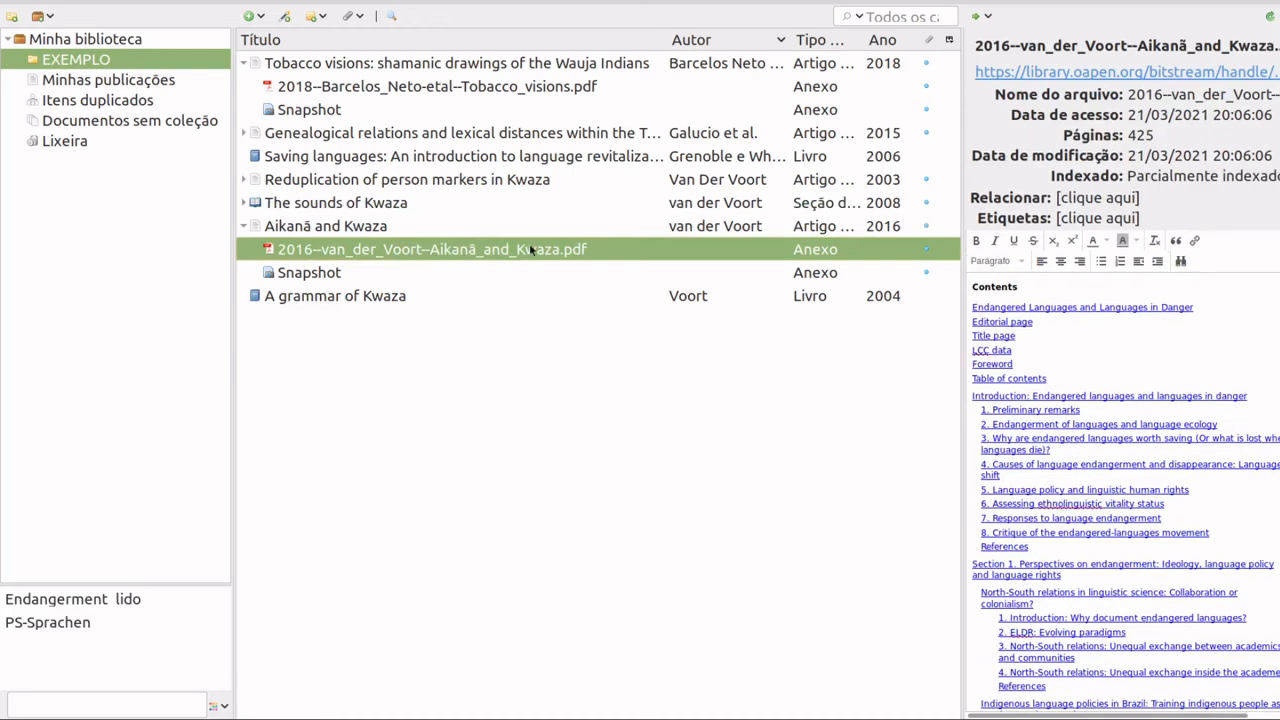
left_click(245, 180)
left_click(245, 180)
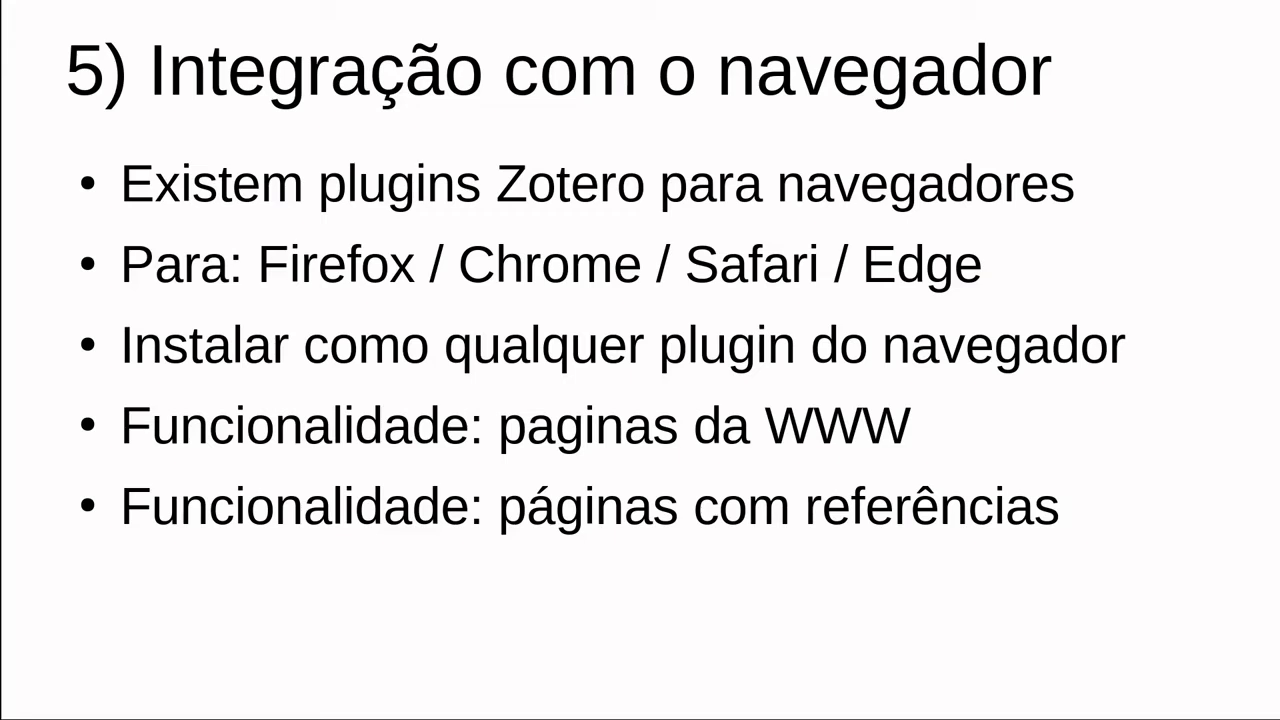
key("Right")
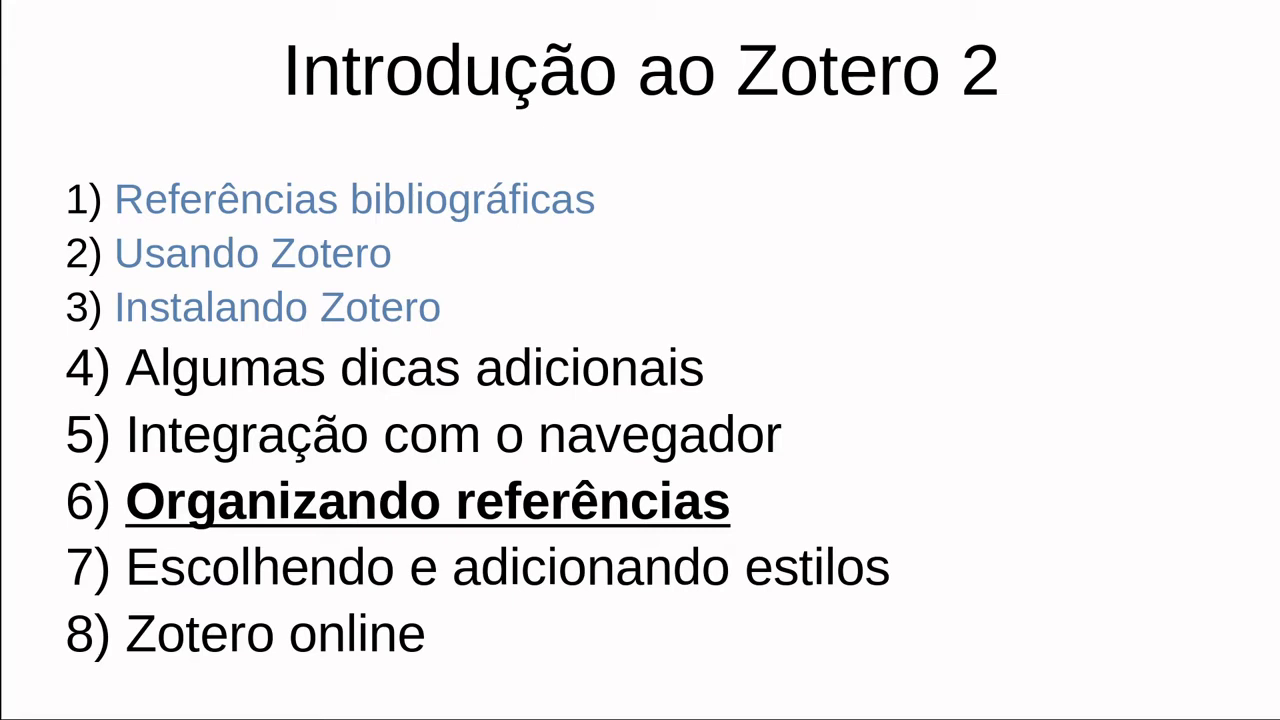
key("Right")
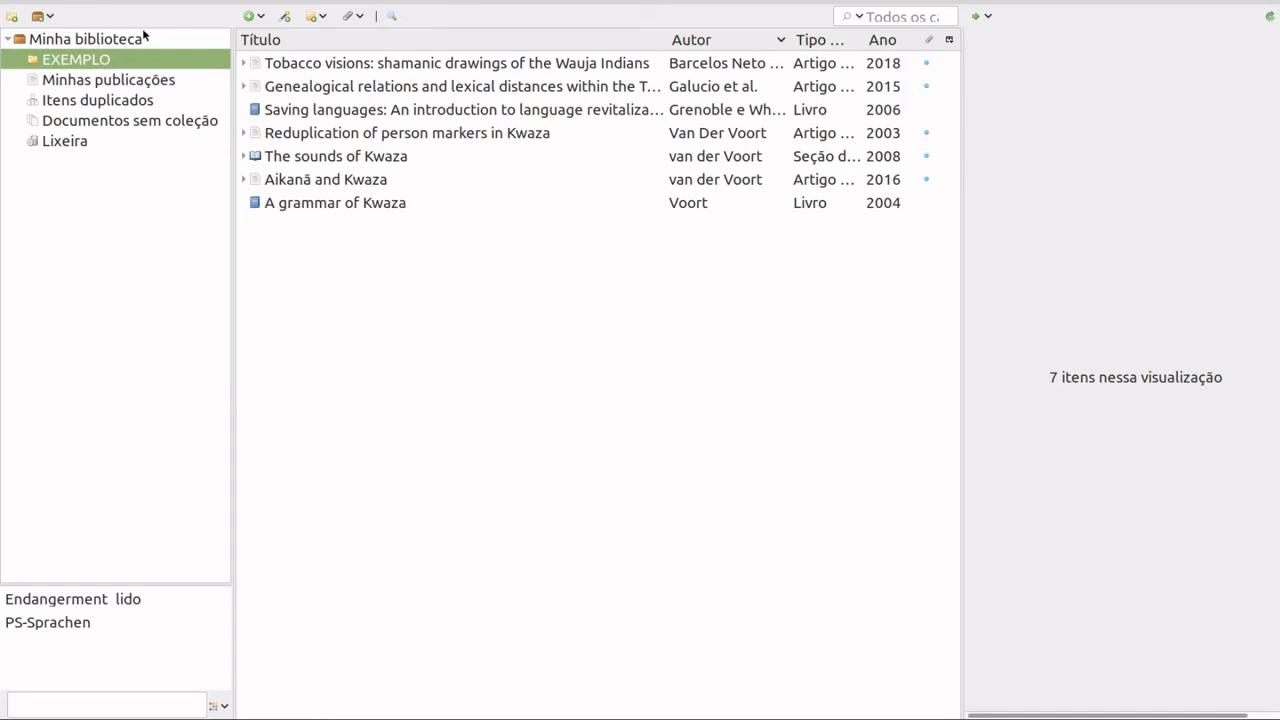
Create a new collection named "Trabalho 1" in Minha biblioteca
right_click(77, 40)
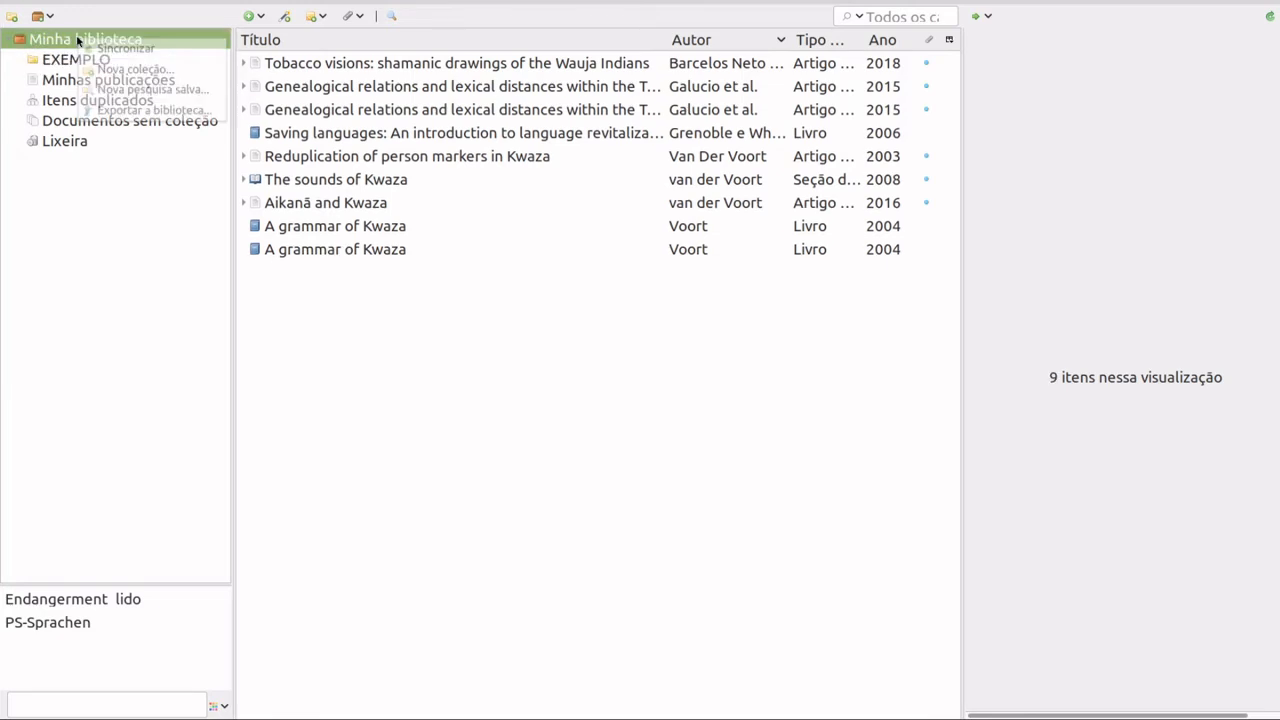
left_click(121, 71)
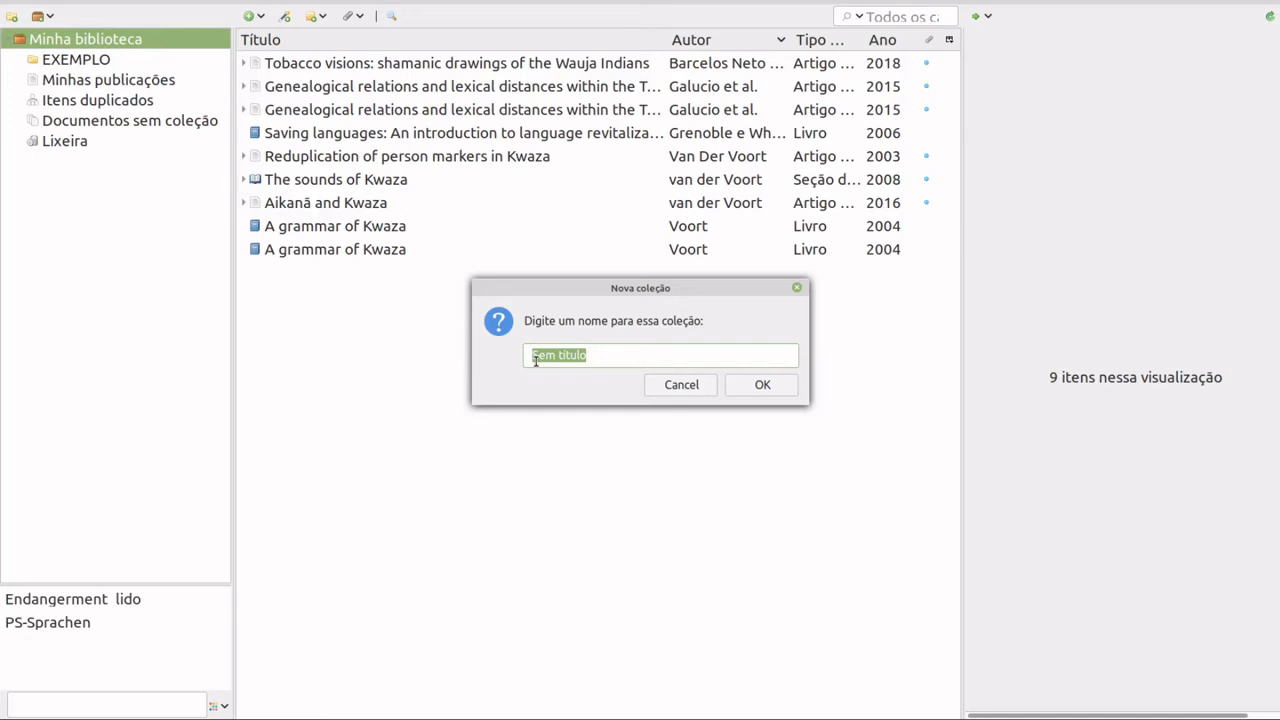
type("Trabalho 1")
key("Return")
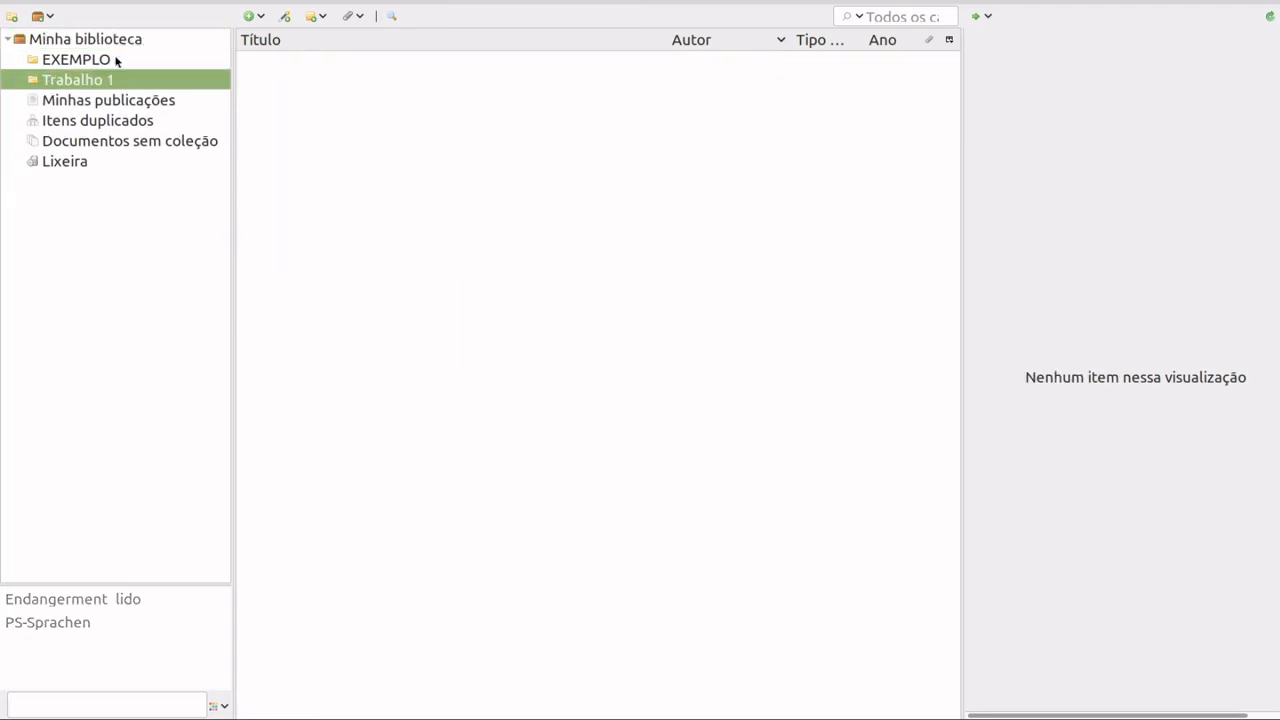
Create a subcollection named "Parte 1" inside the Trabalho 1 collection
right_click(77, 87)
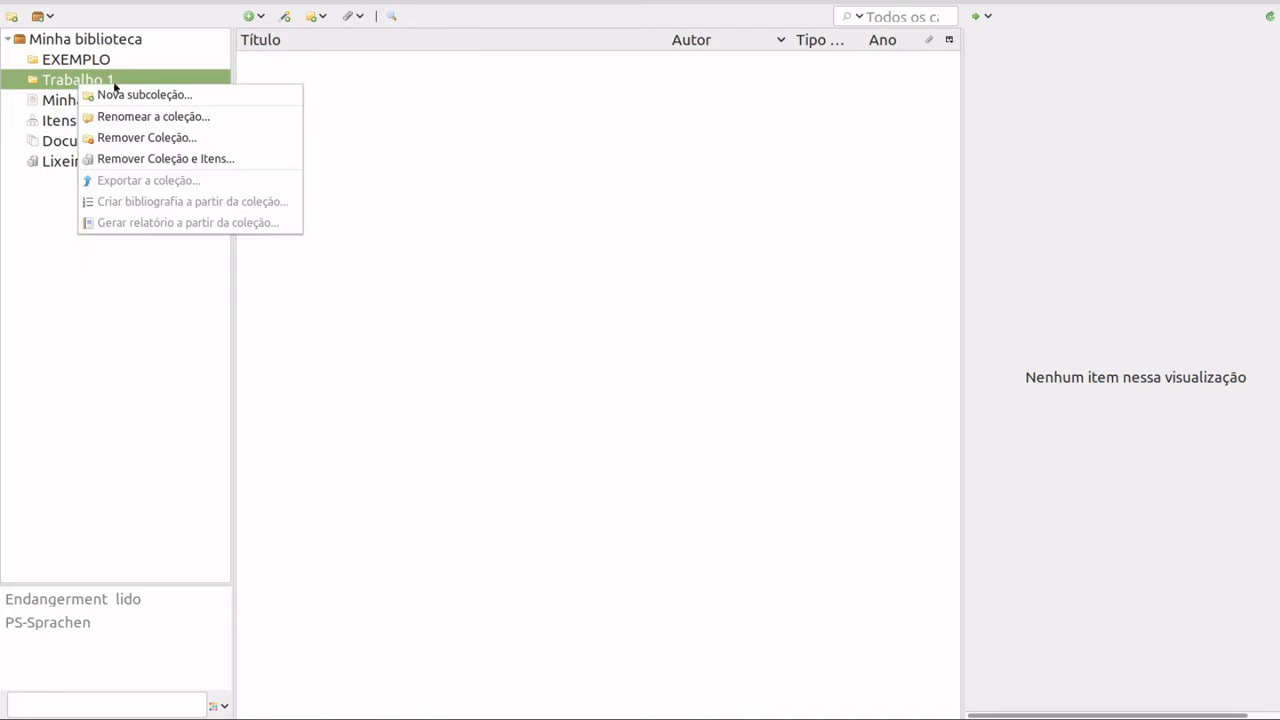
left_click(149, 101)
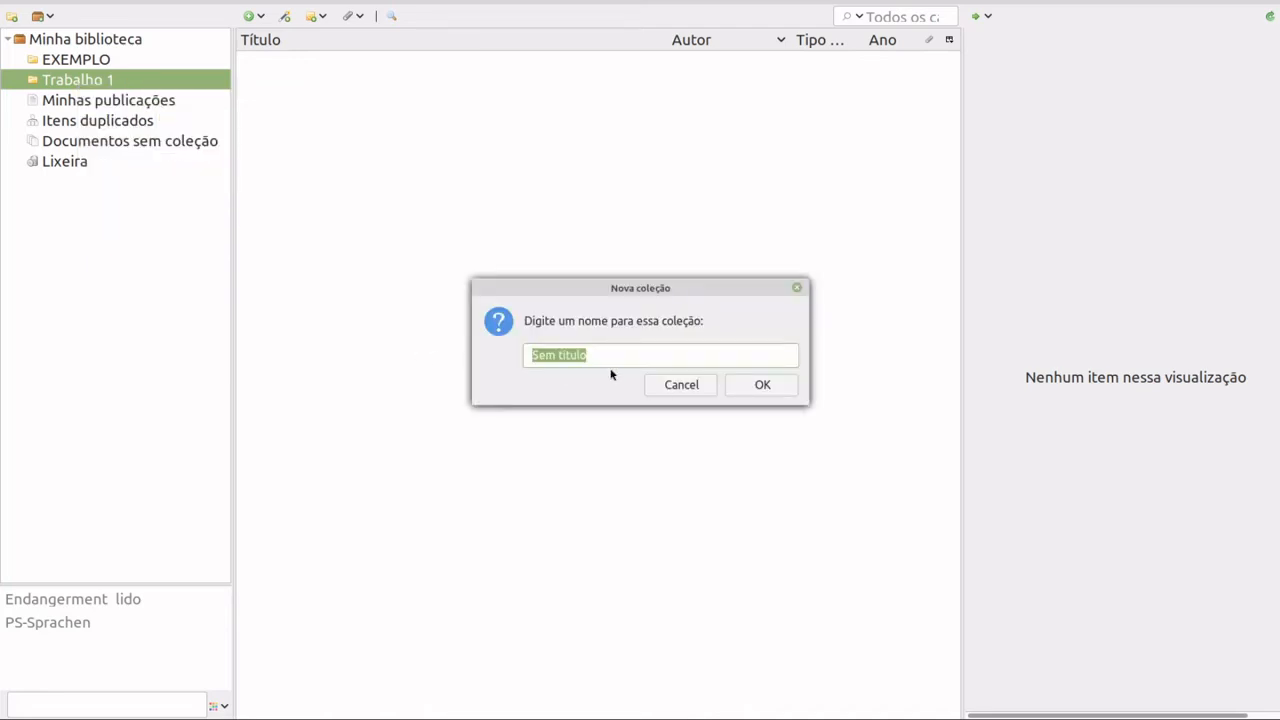
type("Parte 1")
key("Return")
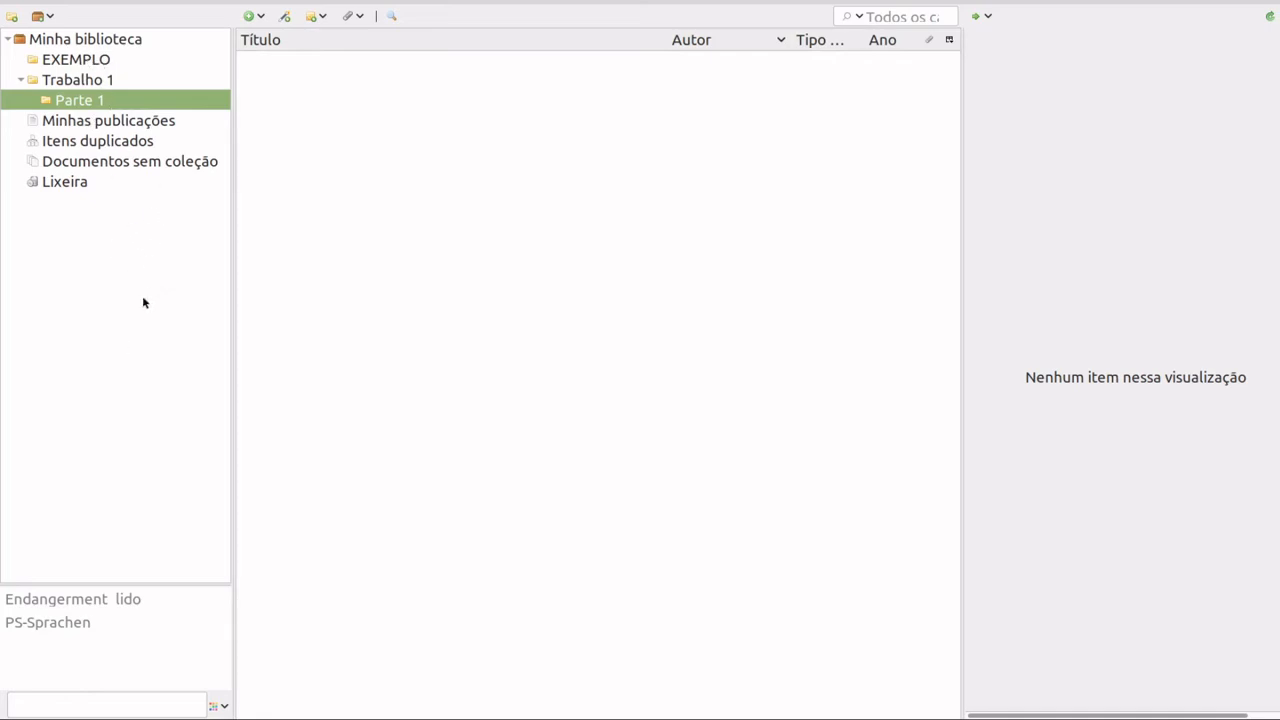
Add "Reduplication of person markers in Kwaza" from the EXEMPLO collection to Parte 1 and open that subcollection
left_click(67, 62)
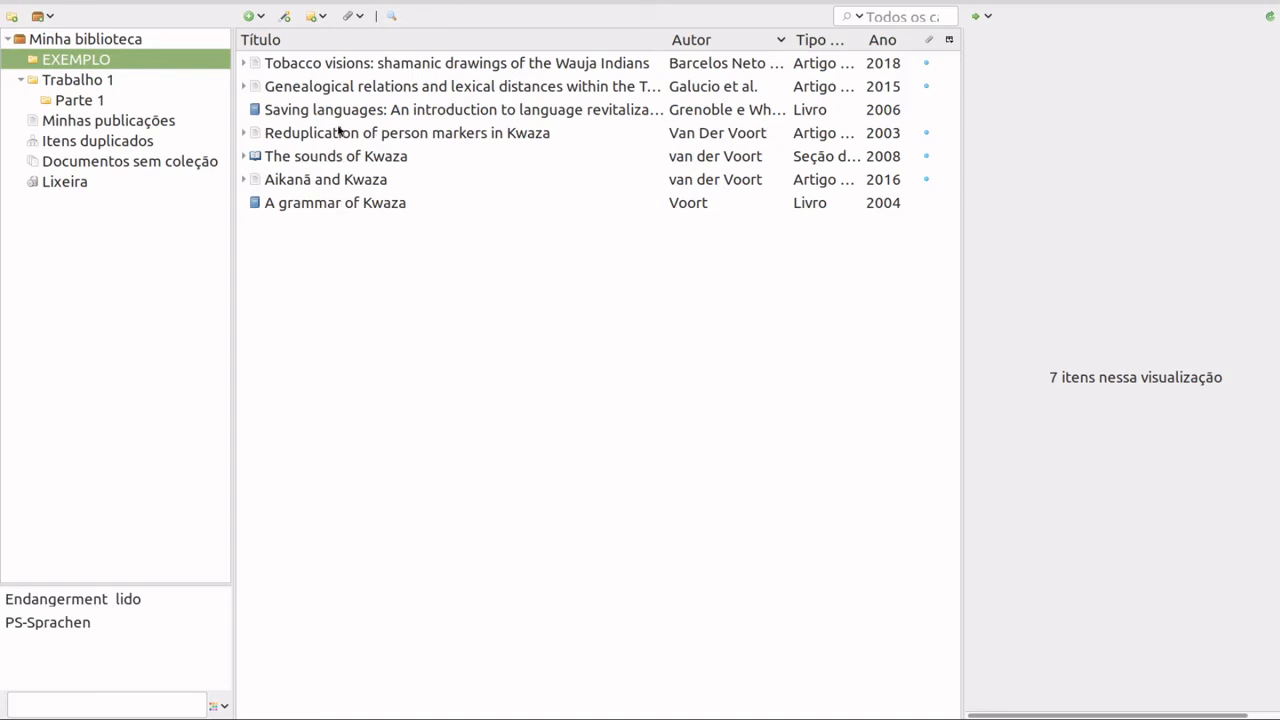
left_click_drag(365, 136, 82, 103)
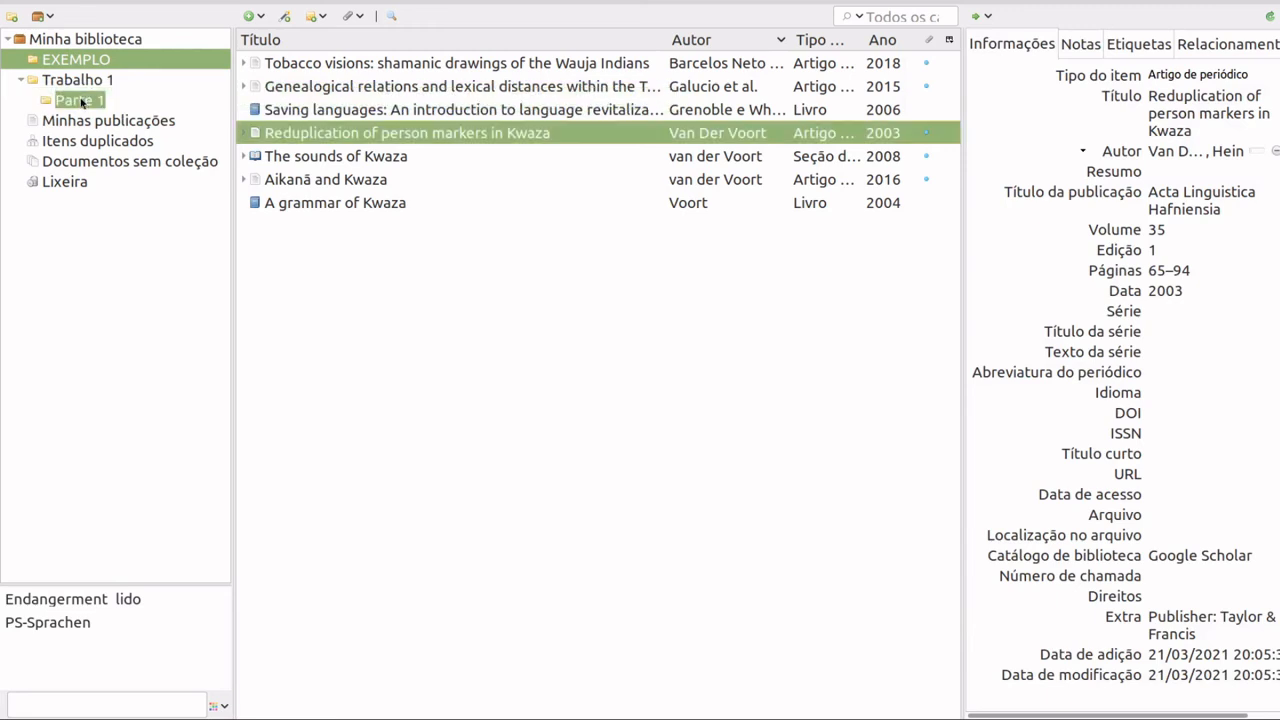
left_click(71, 104)
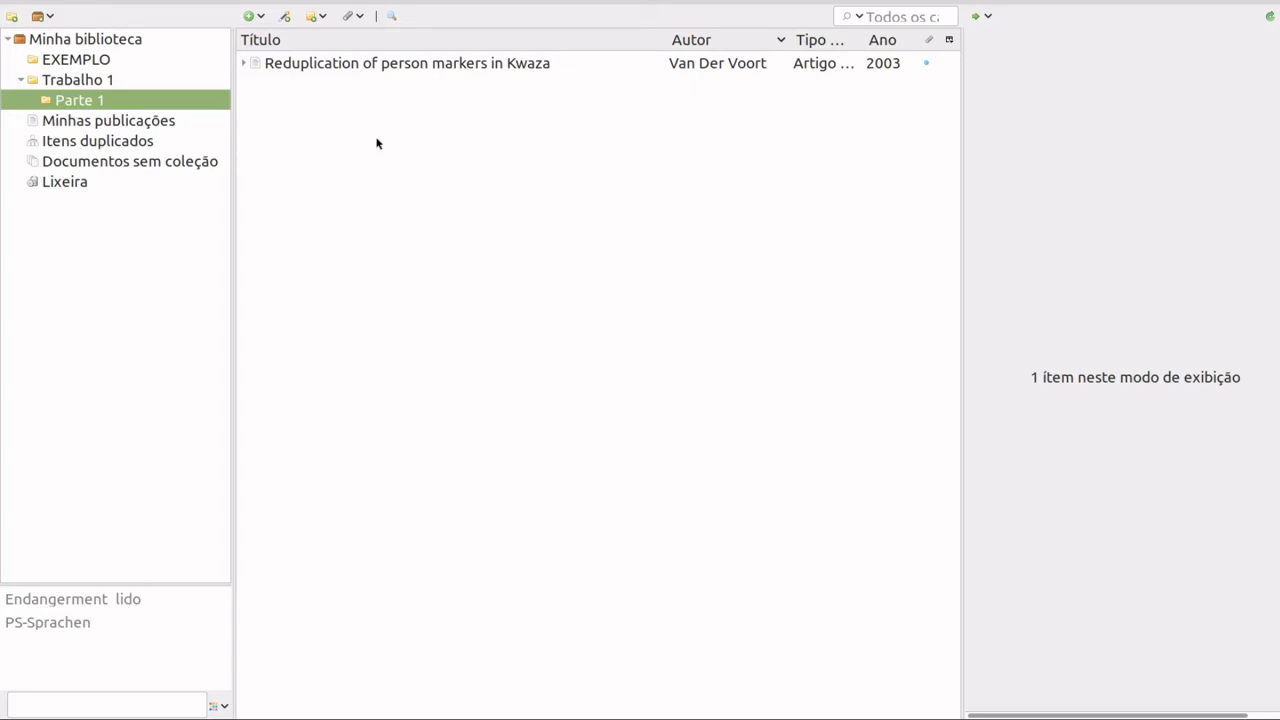
Set the abstract of "Reduplication of person markers in Kwaza" in Parte 1 to "UM RESUMO"
left_click(451, 64)
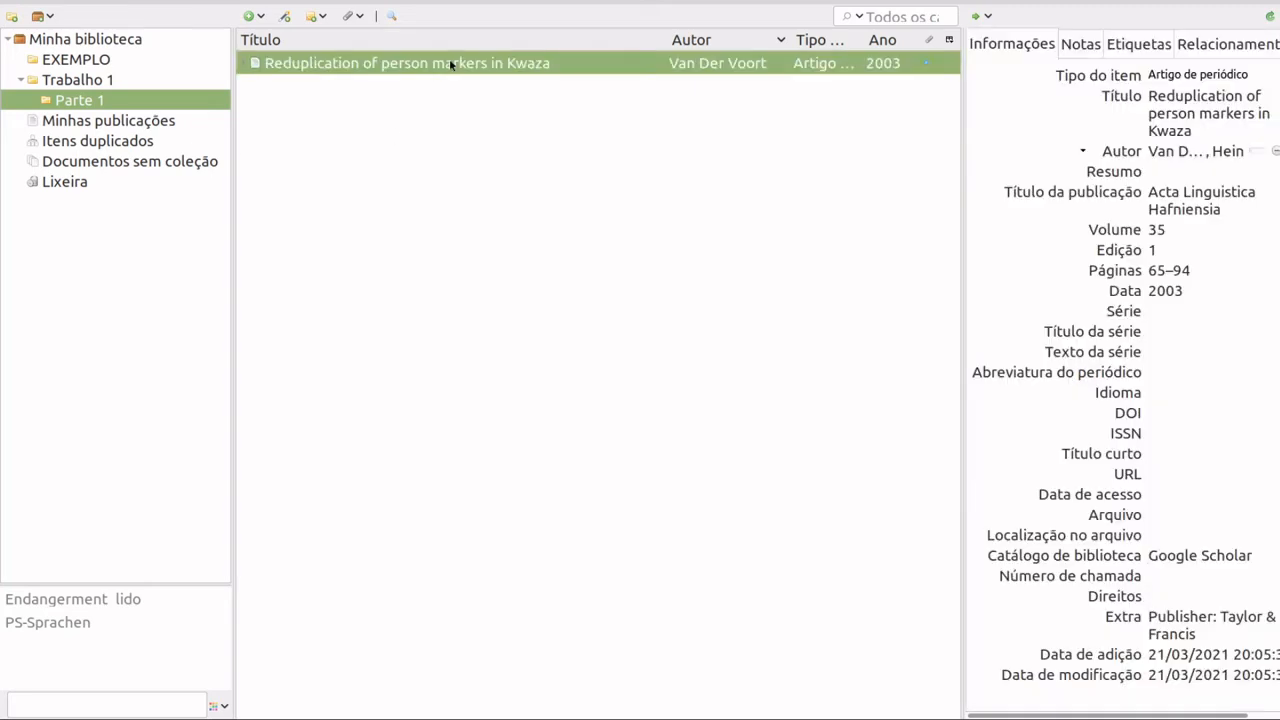
left_click(1181, 170)
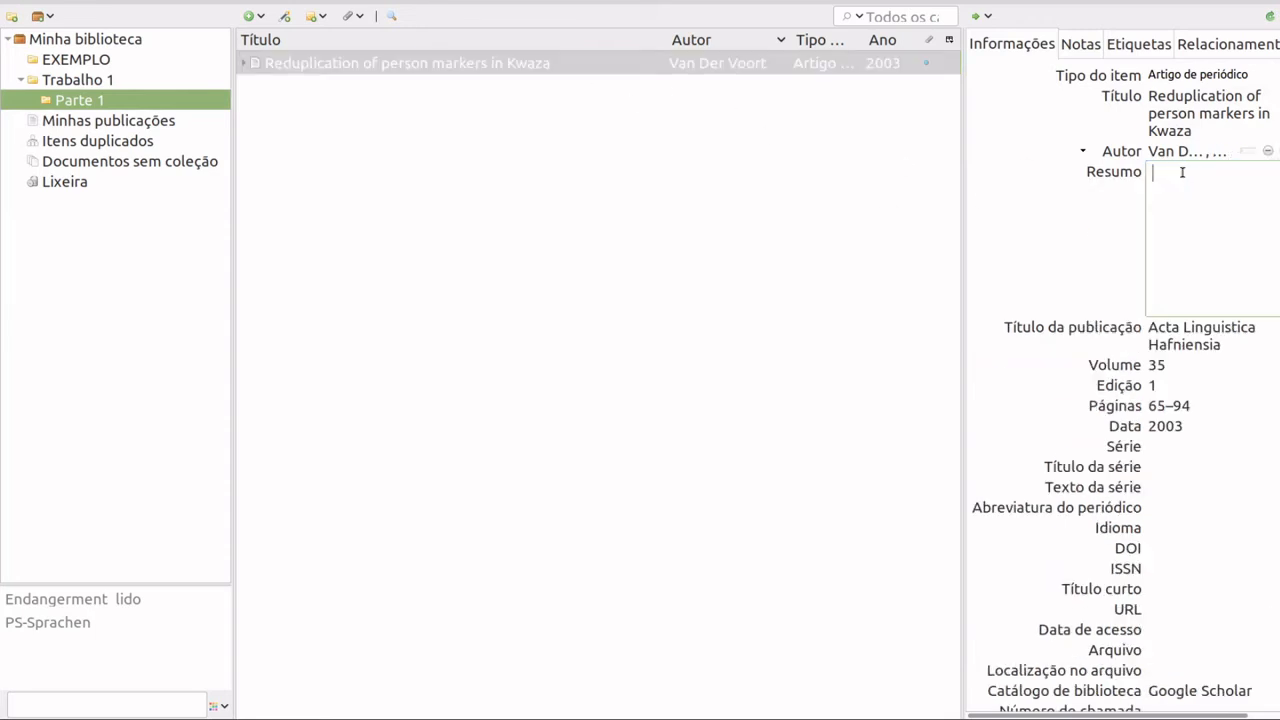
type("UM RESUMO")
left_click(1247, 352)
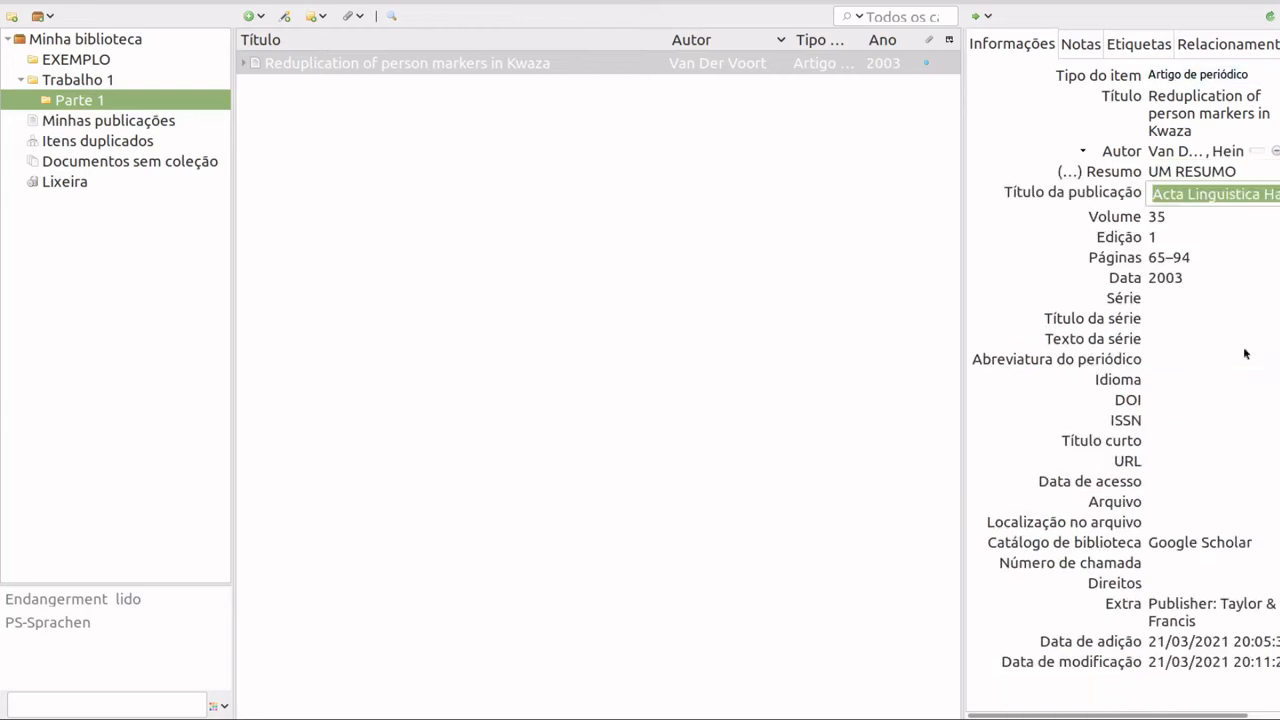
left_click(757, 68)
Check the abstract of "Reduplication of person markers in Kwaza" in the EXEMPLO collection
left_click(76, 61)
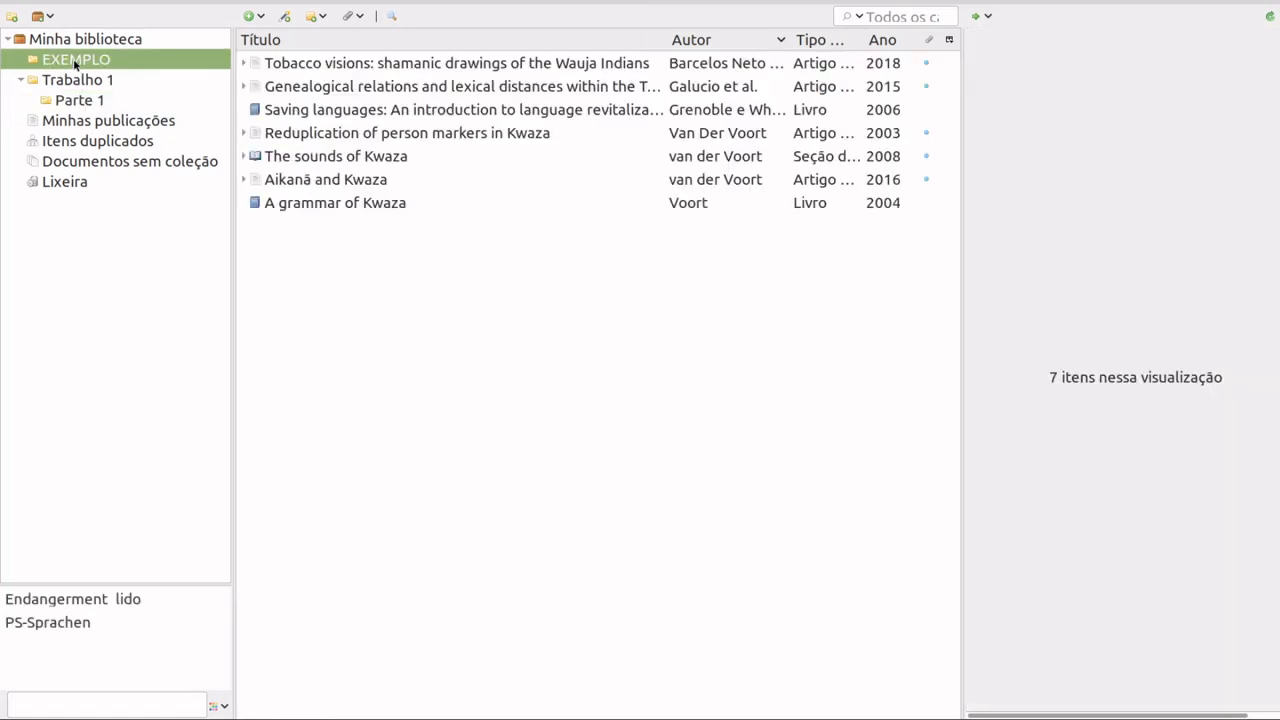
left_click(353, 182)
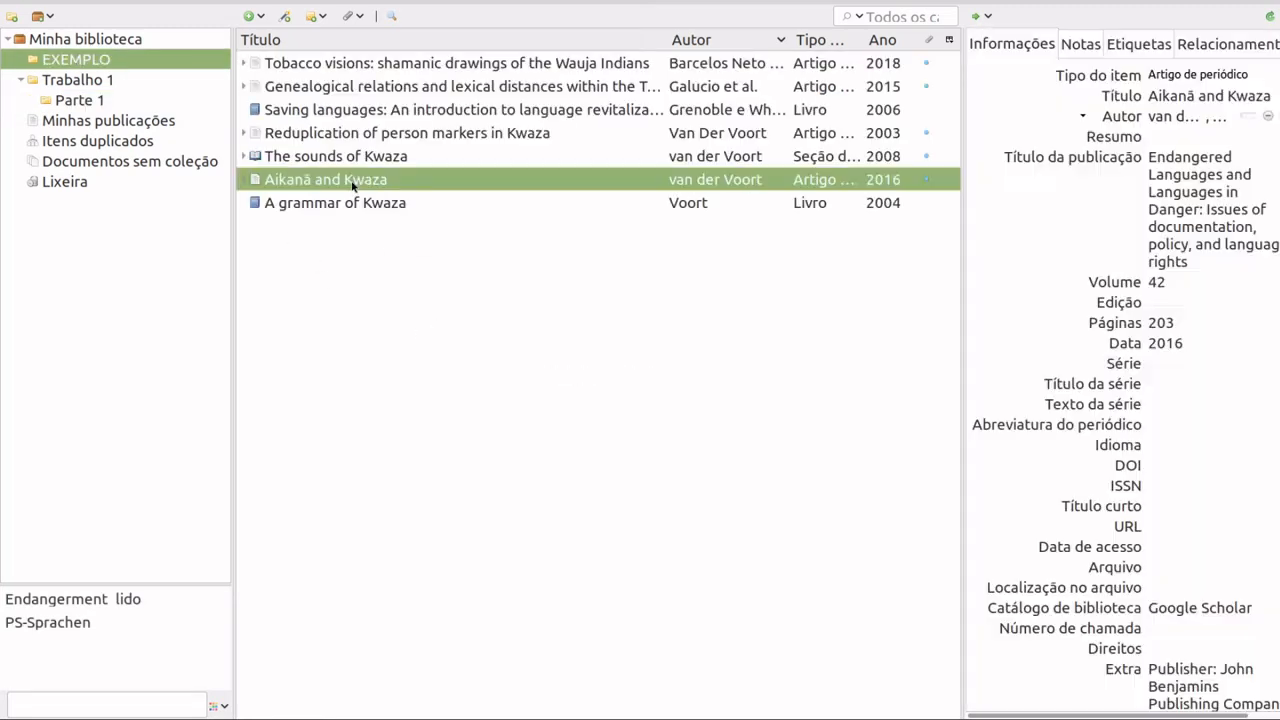
left_click(352, 158)
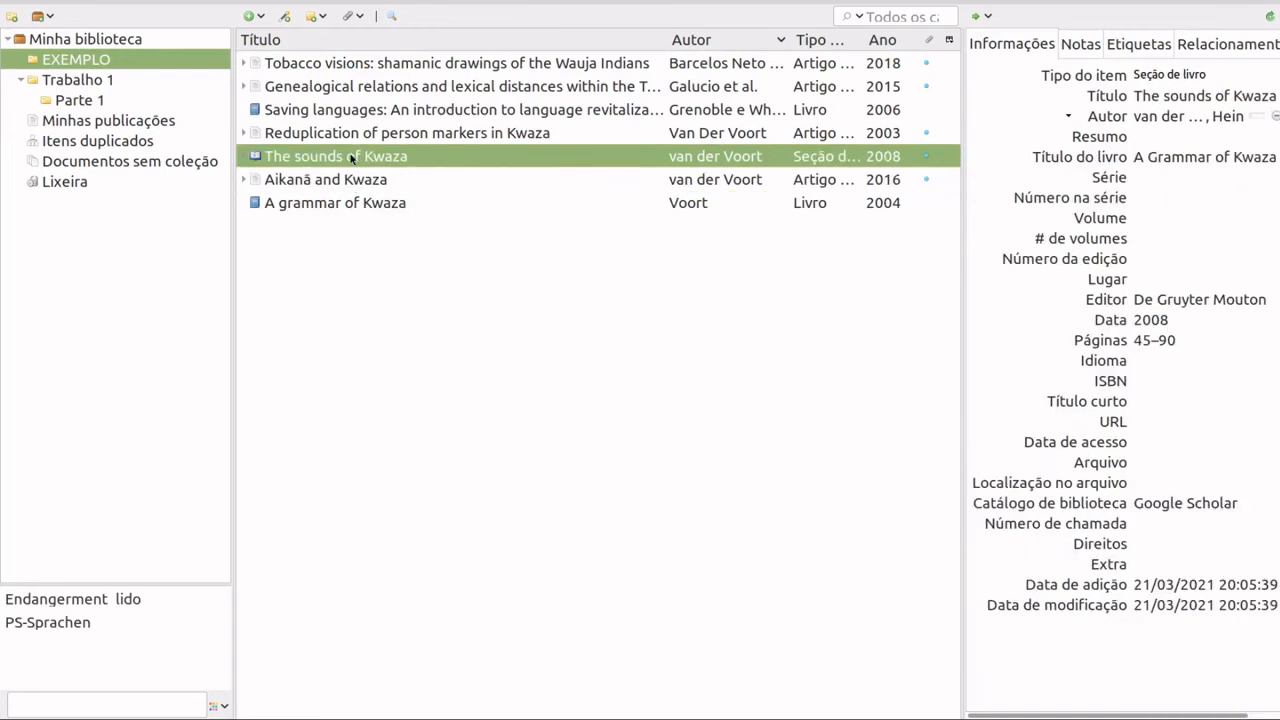
left_click(354, 137)
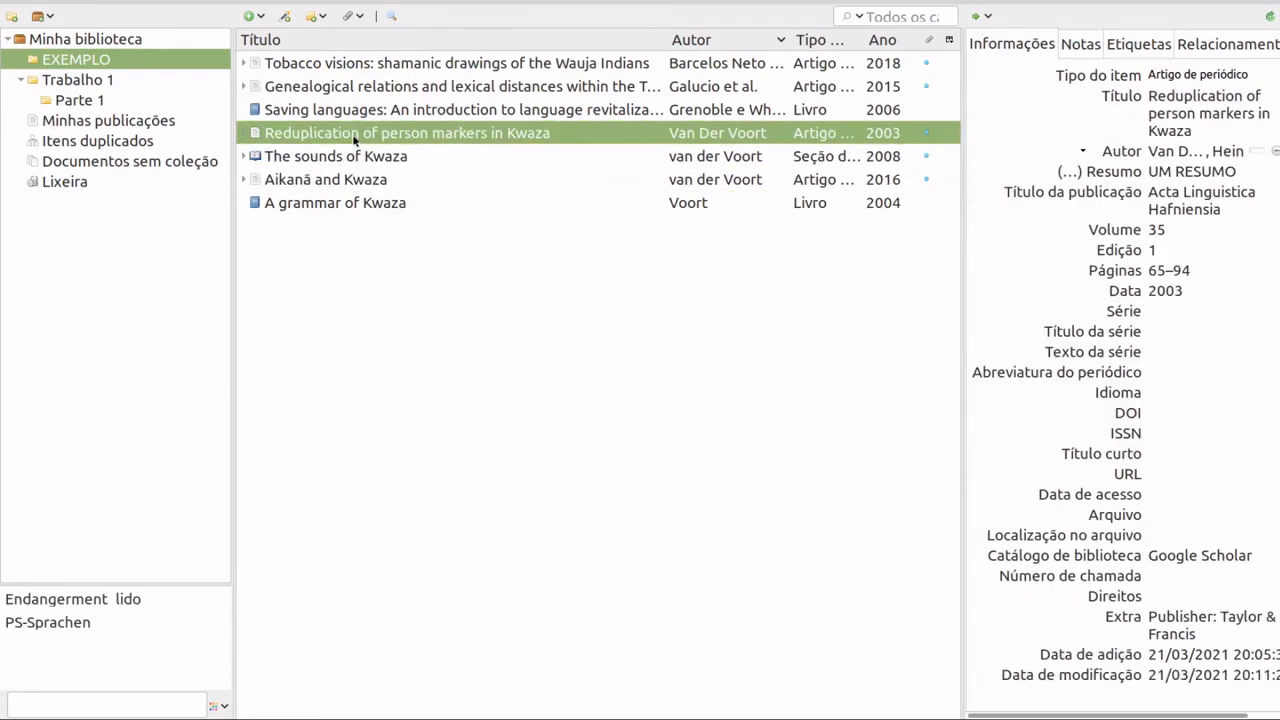
left_click(1207, 174)
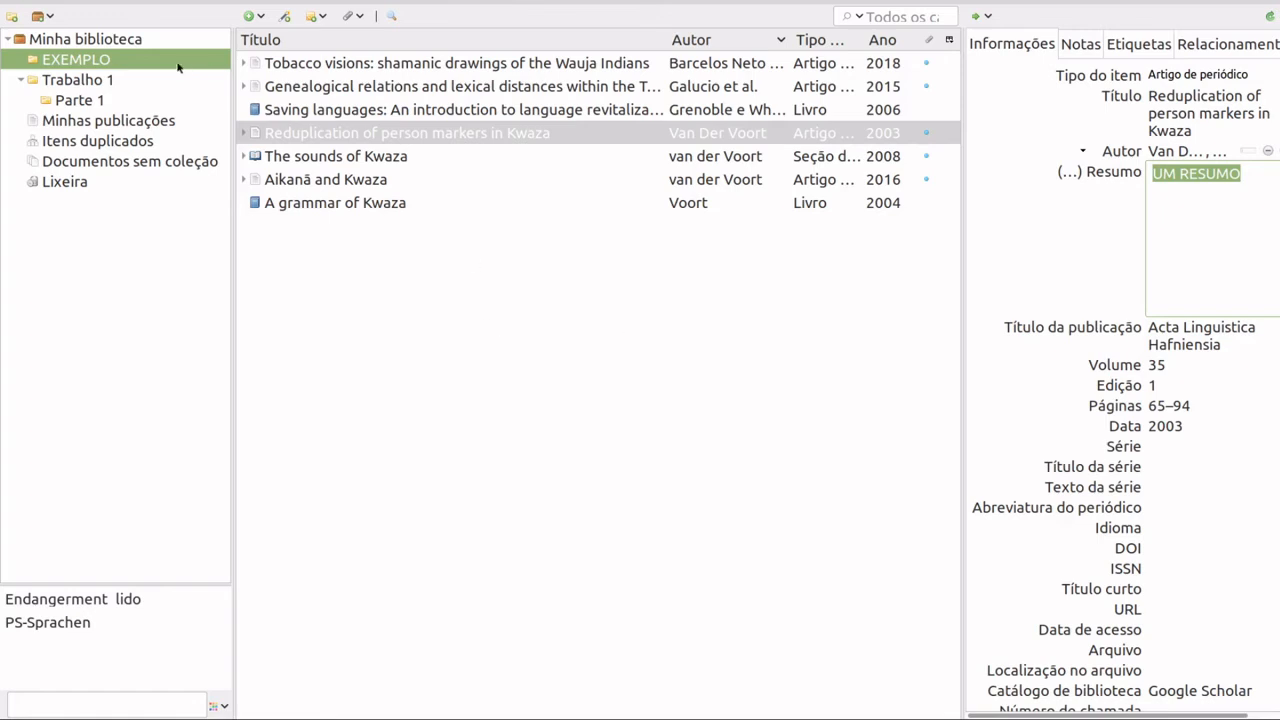
Remove "Reduplication of person markers in Kwaza" from the Parte 1 subcollection without moving it to the trash
left_click(90, 86)
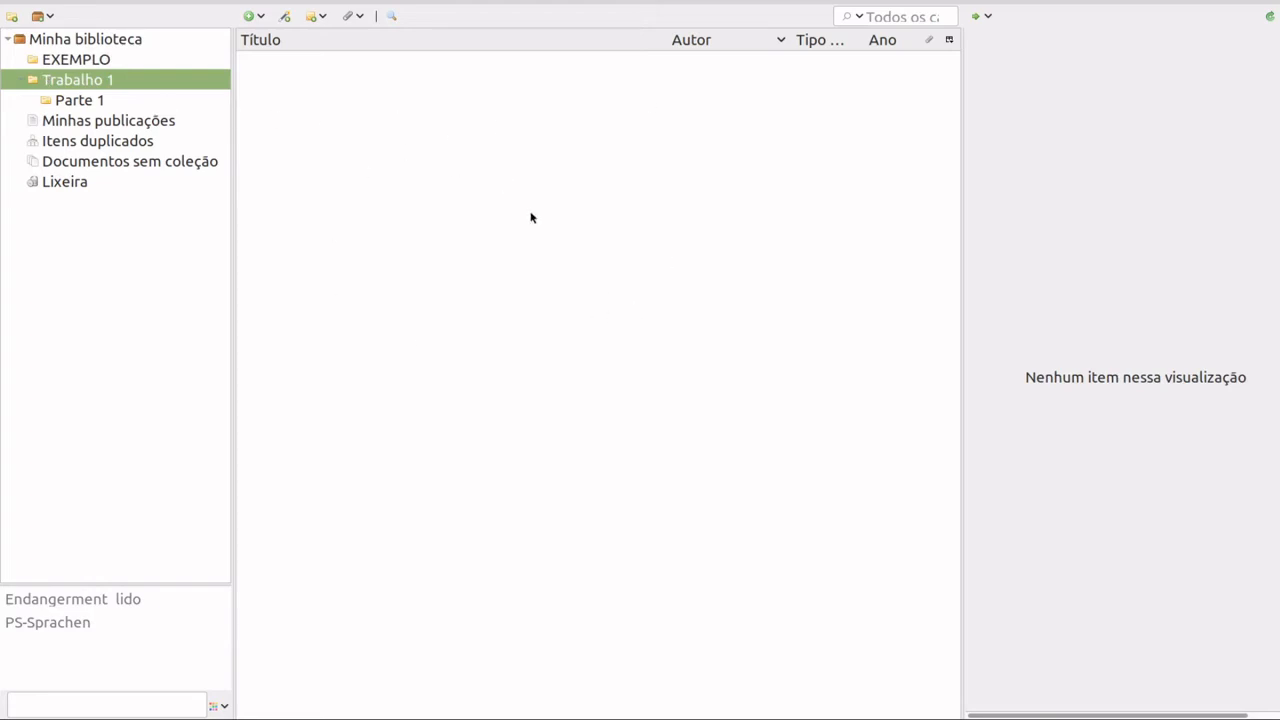
left_click(90, 100)
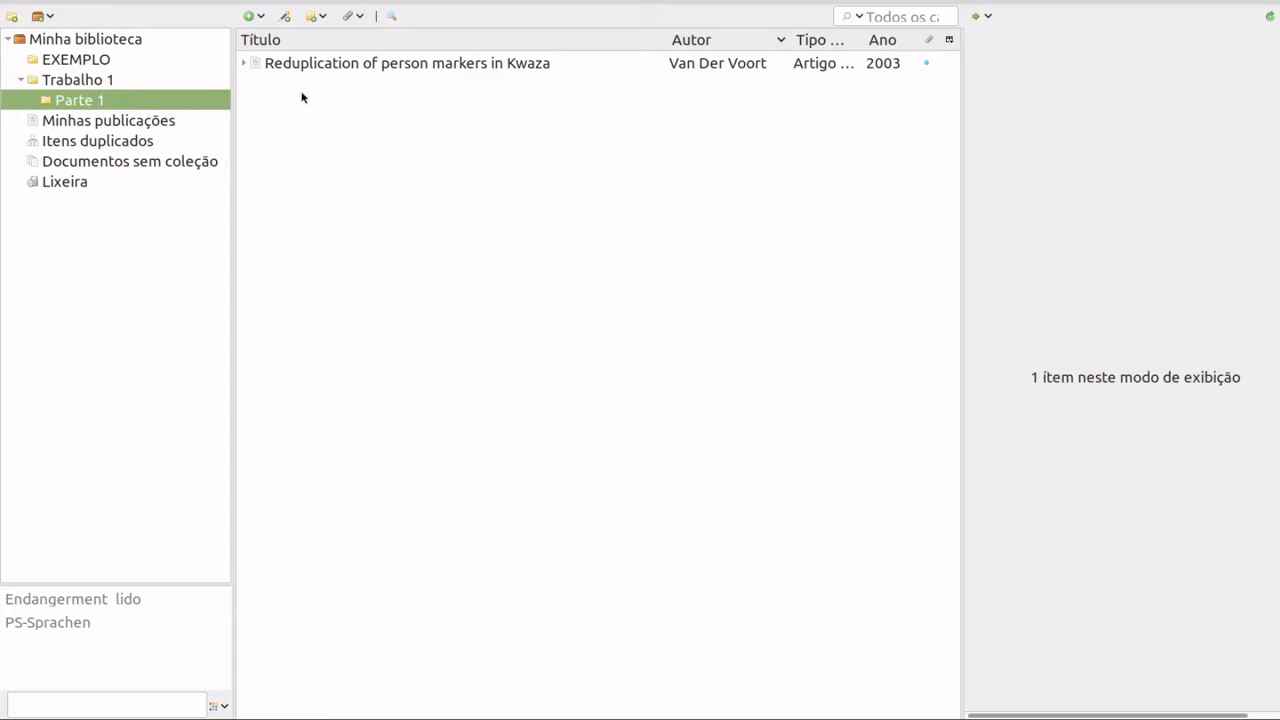
left_click(345, 65)
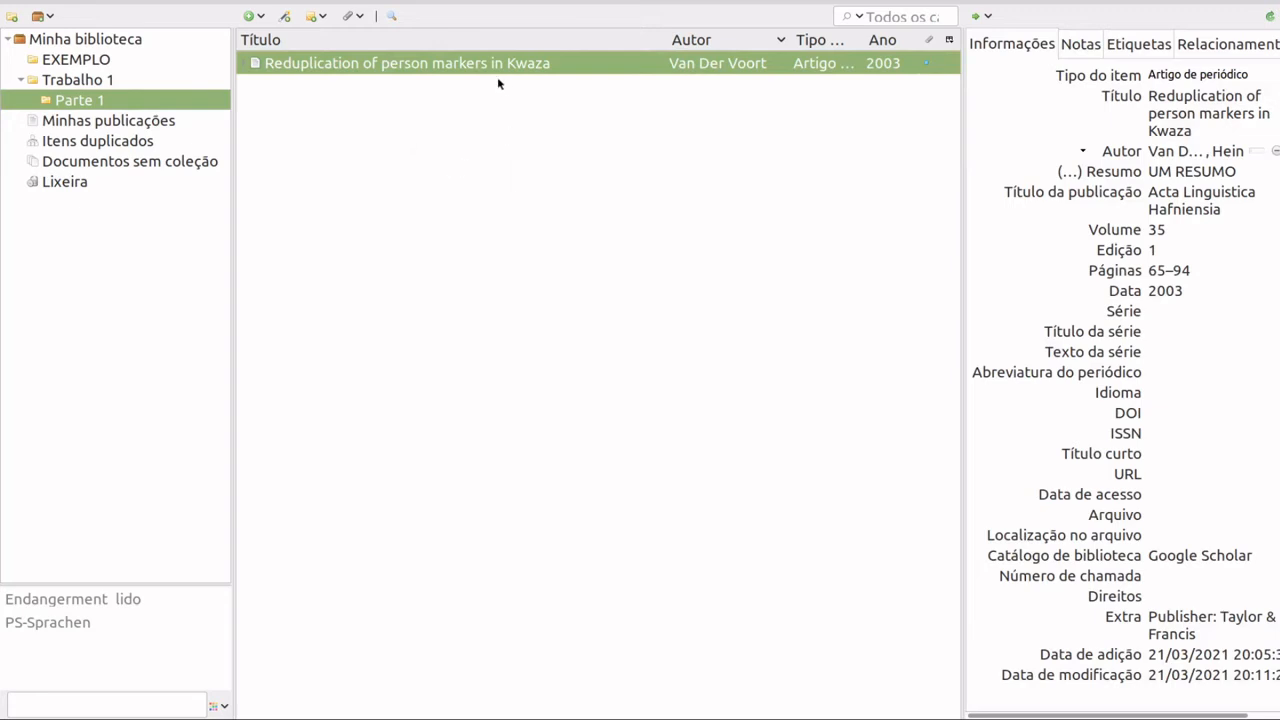
right_click(408, 68)
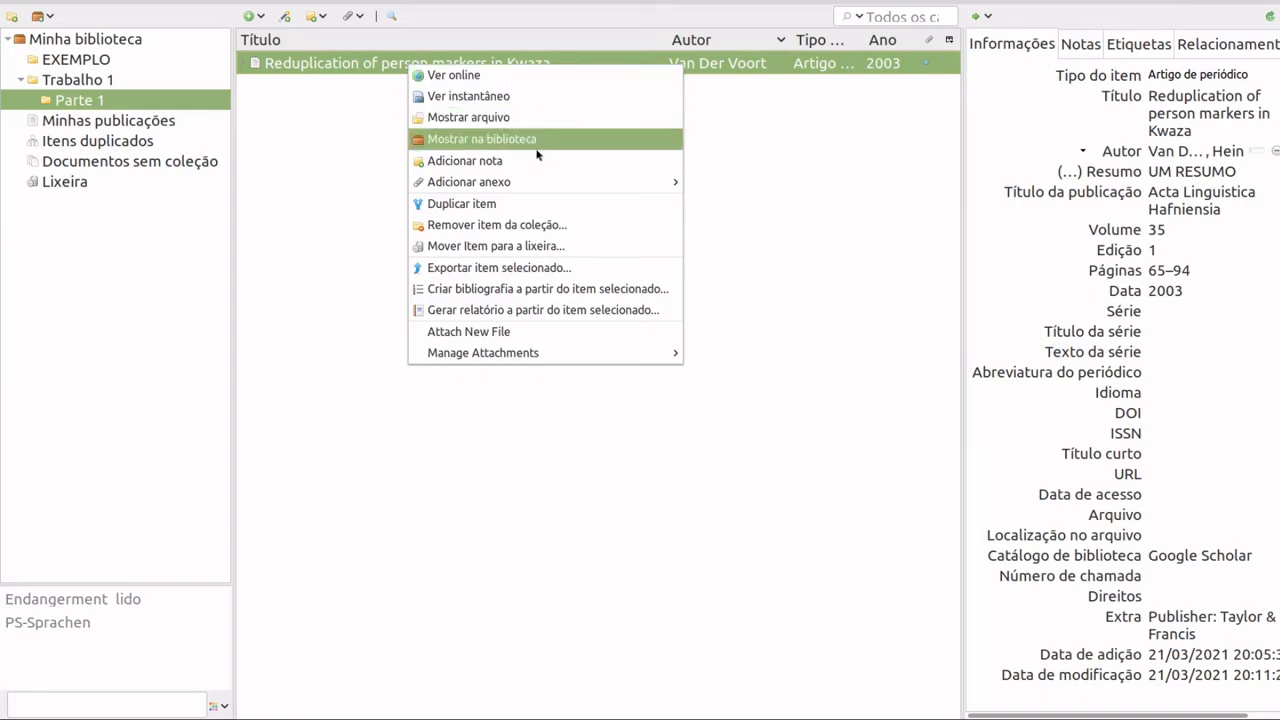
left_click(462, 229)
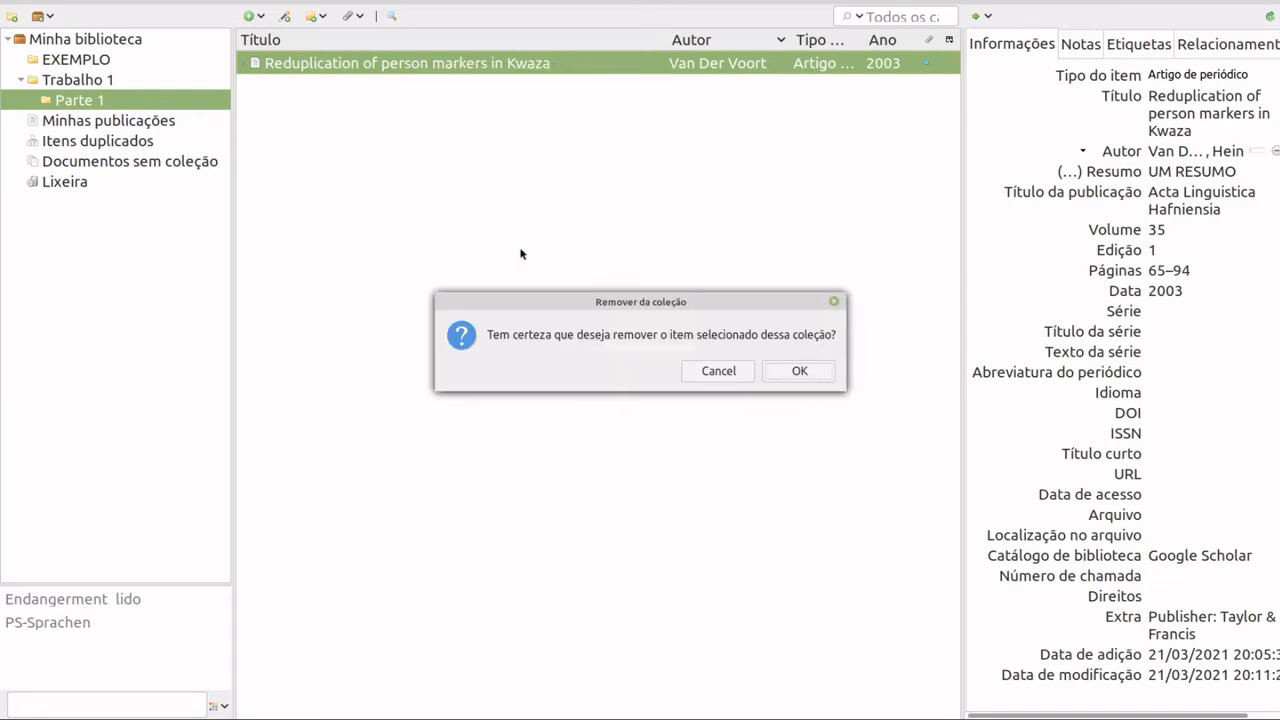
left_click(800, 372)
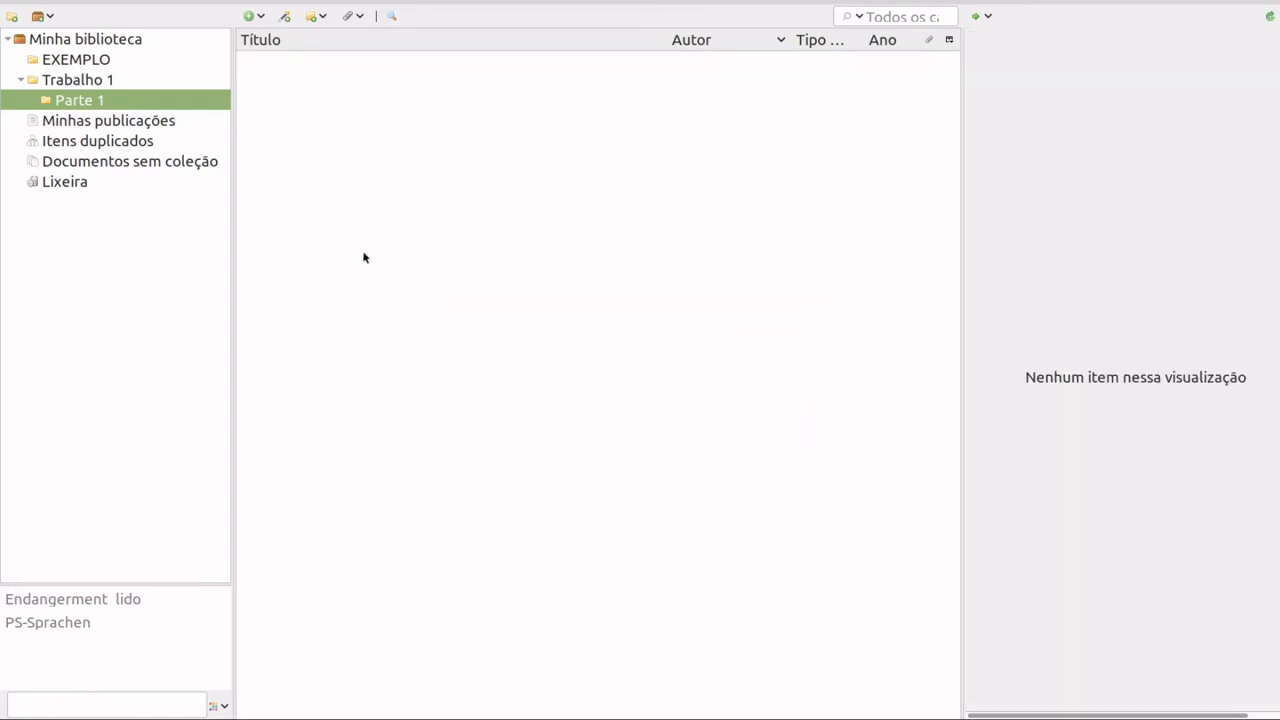
Remove "Reduplication of person markers in Kwaza" from the EXEMPLO collection as well
left_click(82, 62)
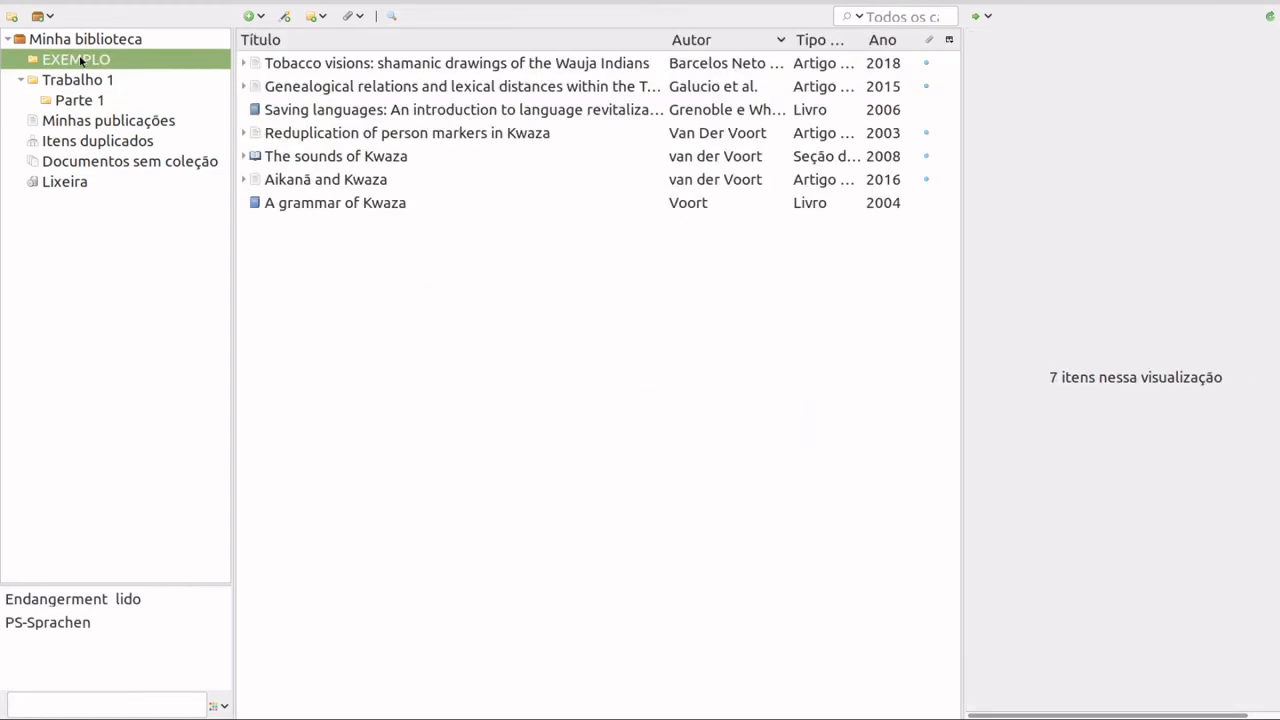
left_click(334, 136)
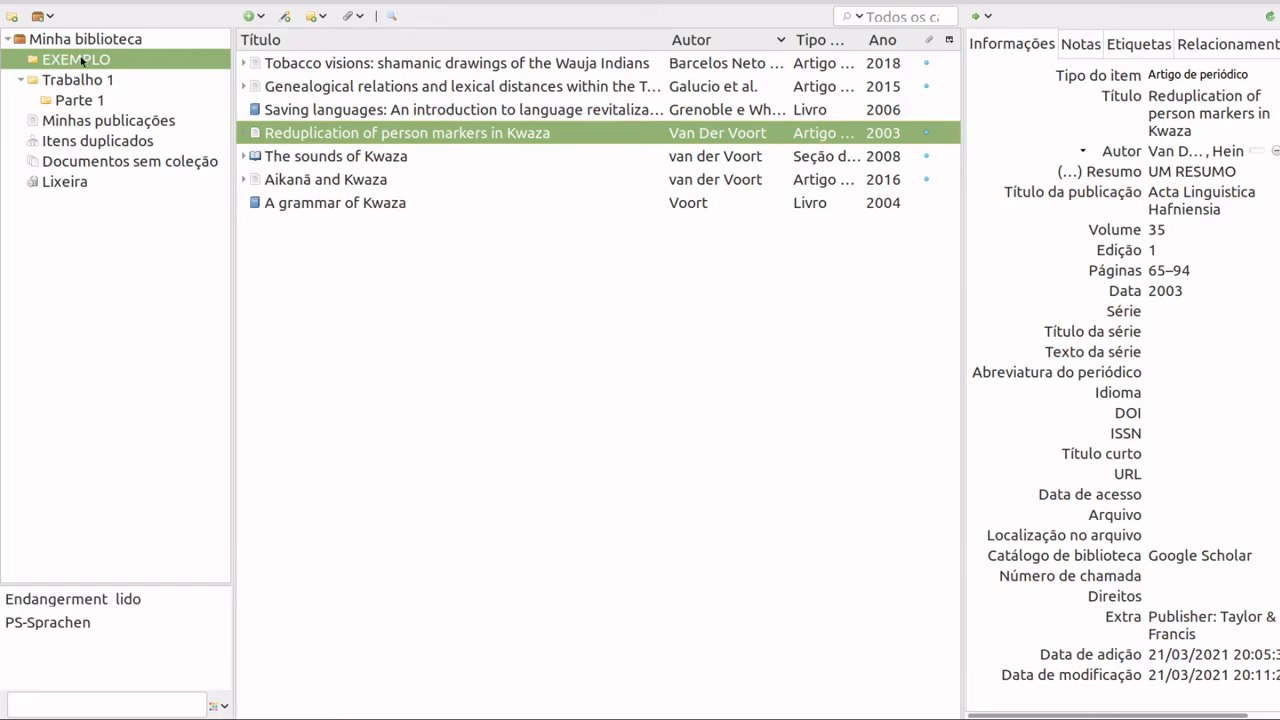
right_click(344, 138)
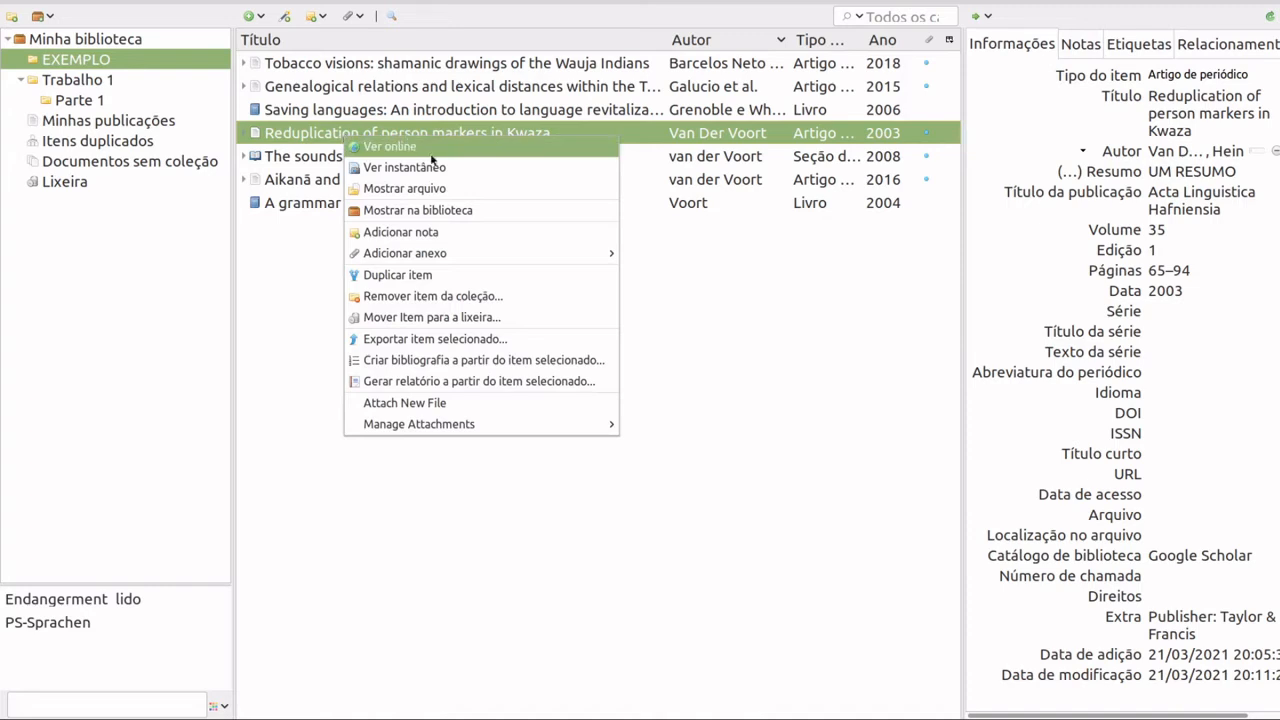
left_click(471, 296)
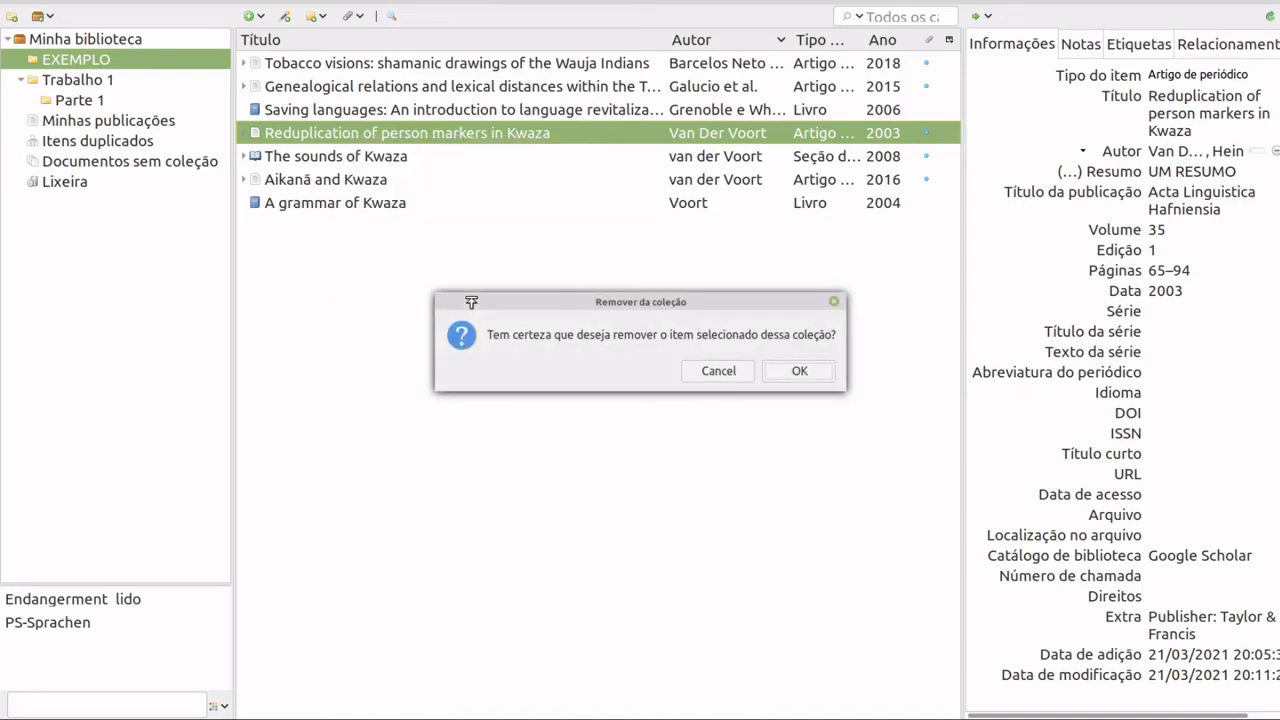
left_click(799, 371)
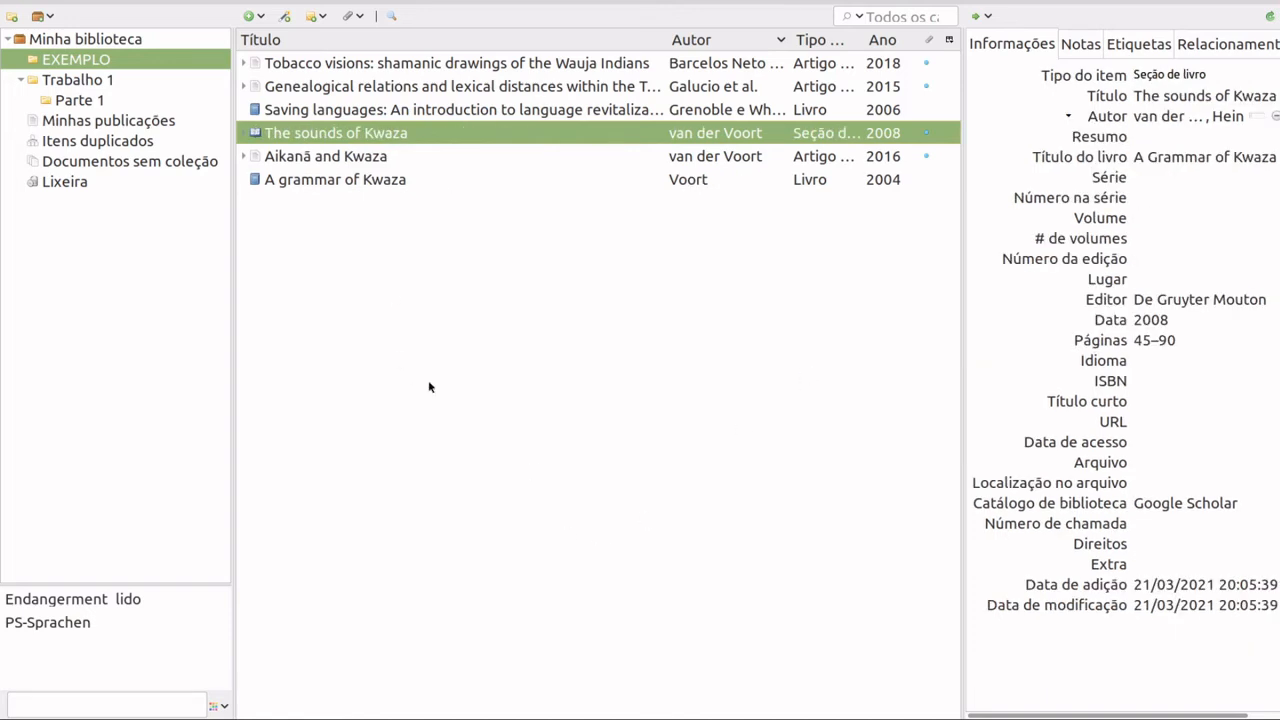
Look for "Reduplication of person markers in Kwaza" in the complete Minha biblioteca list
left_click(78, 42)
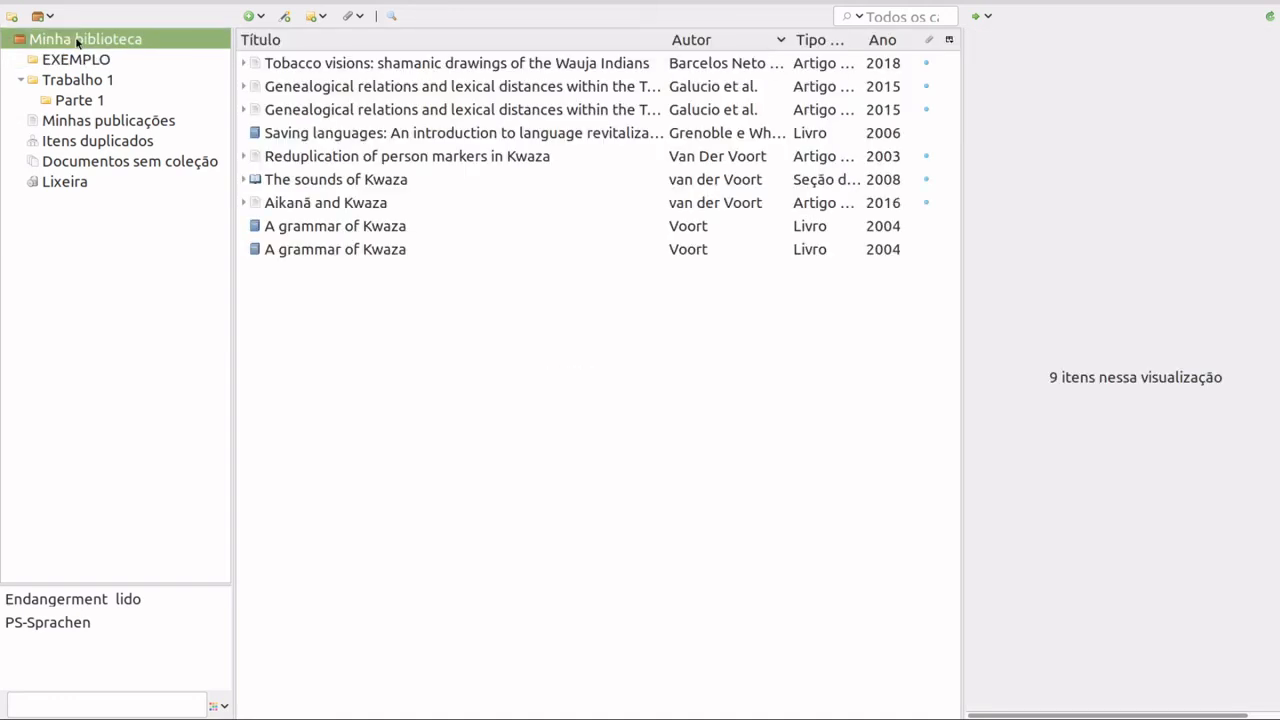
left_click(331, 156)
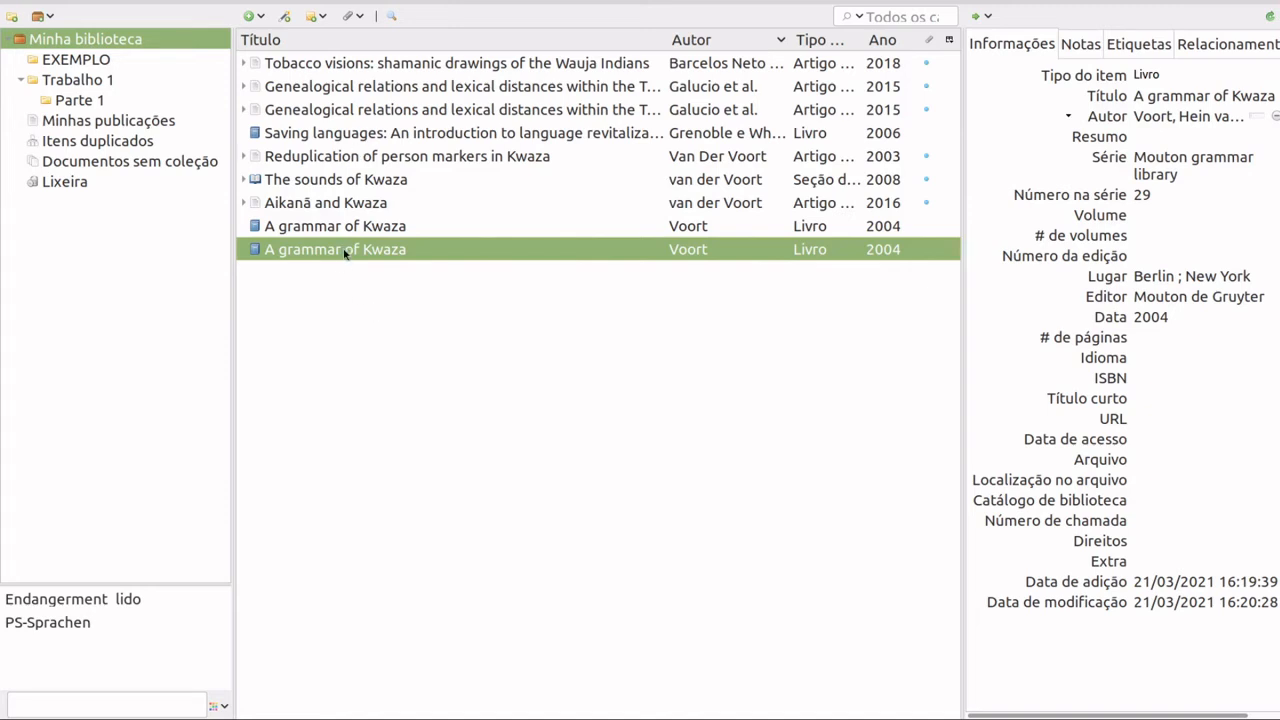
Review the item commands for "A grammar of Kwaza" in the EXEMPLO collection, including removal from the collection and moving to the trash
left_click(78, 62)
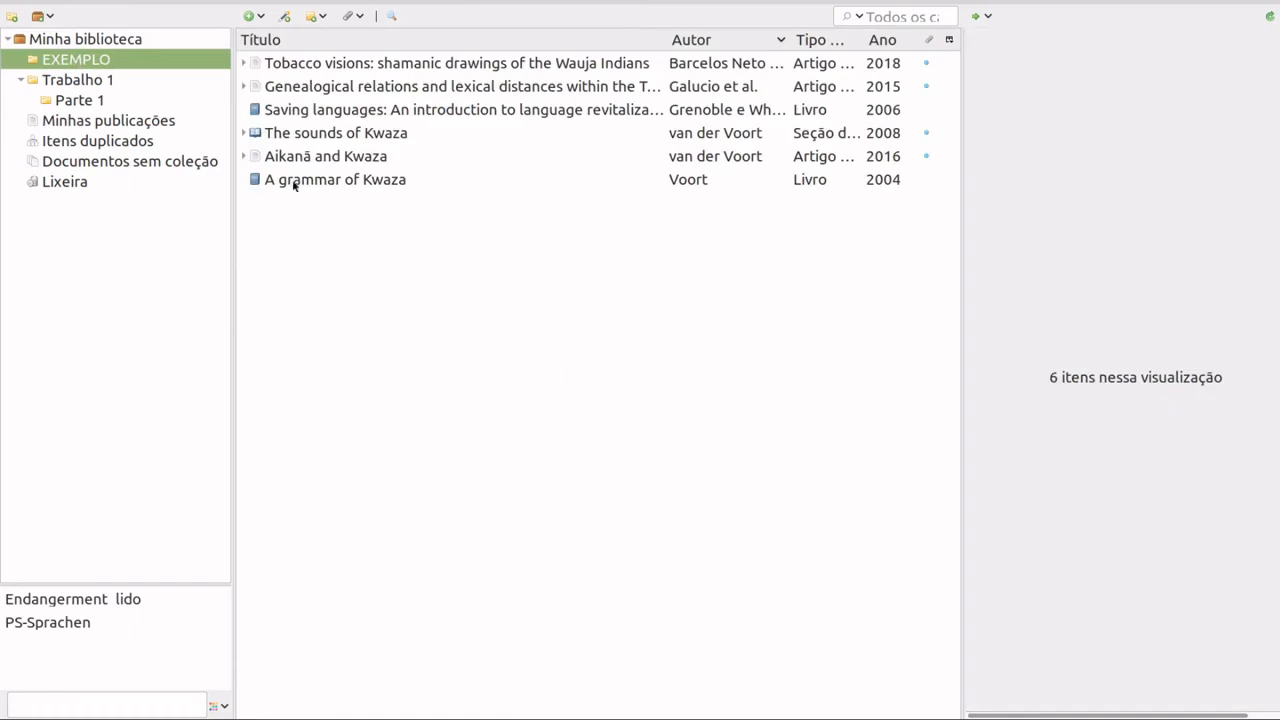
left_click(312, 186)
right_click(318, 184)
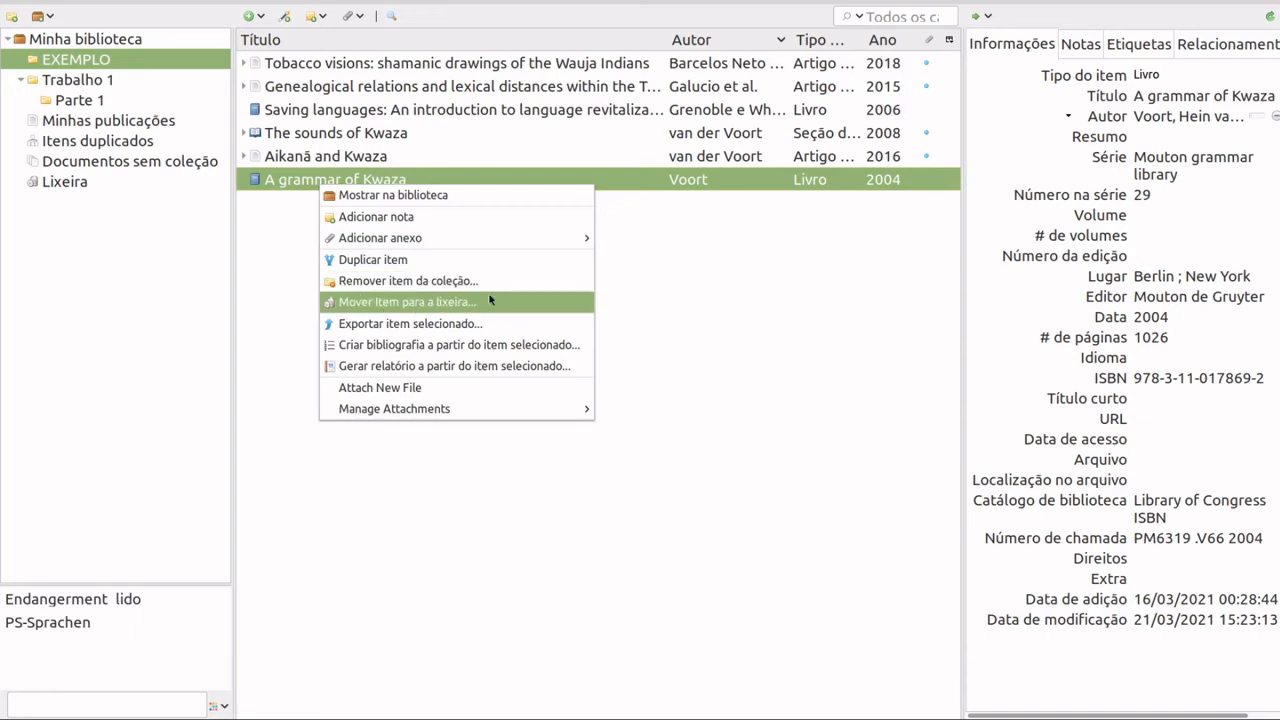
left_click(487, 468)
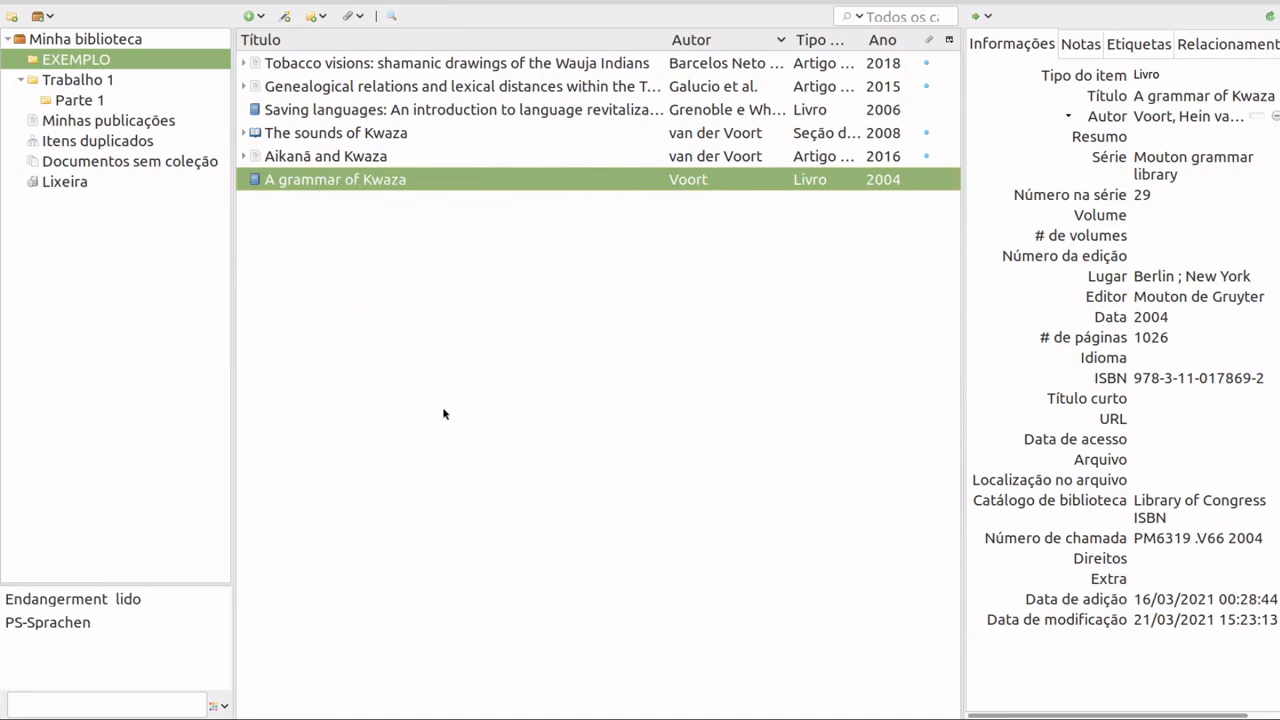
Add "The sounds of Kwaza" from the EXEMPLO collection to the Parte 1 subcollection under Trabalho 1
left_click(78, 40)
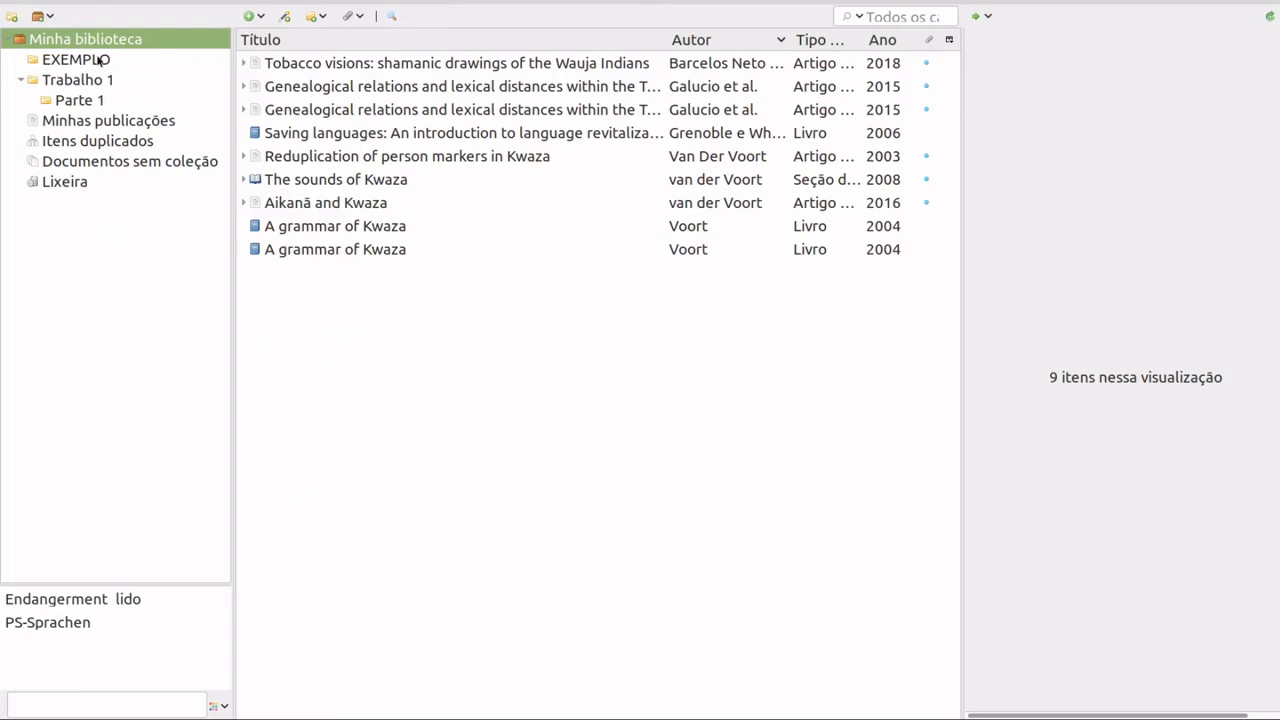
left_click(78, 101)
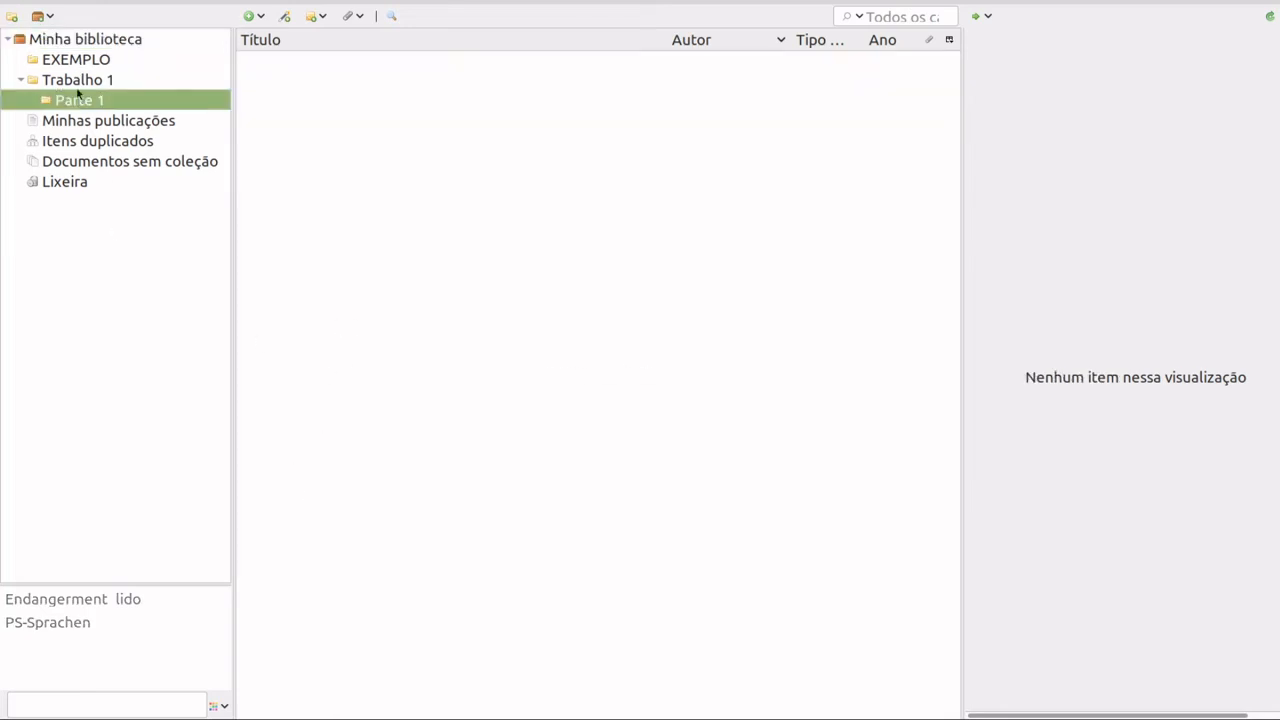
left_click(75, 66)
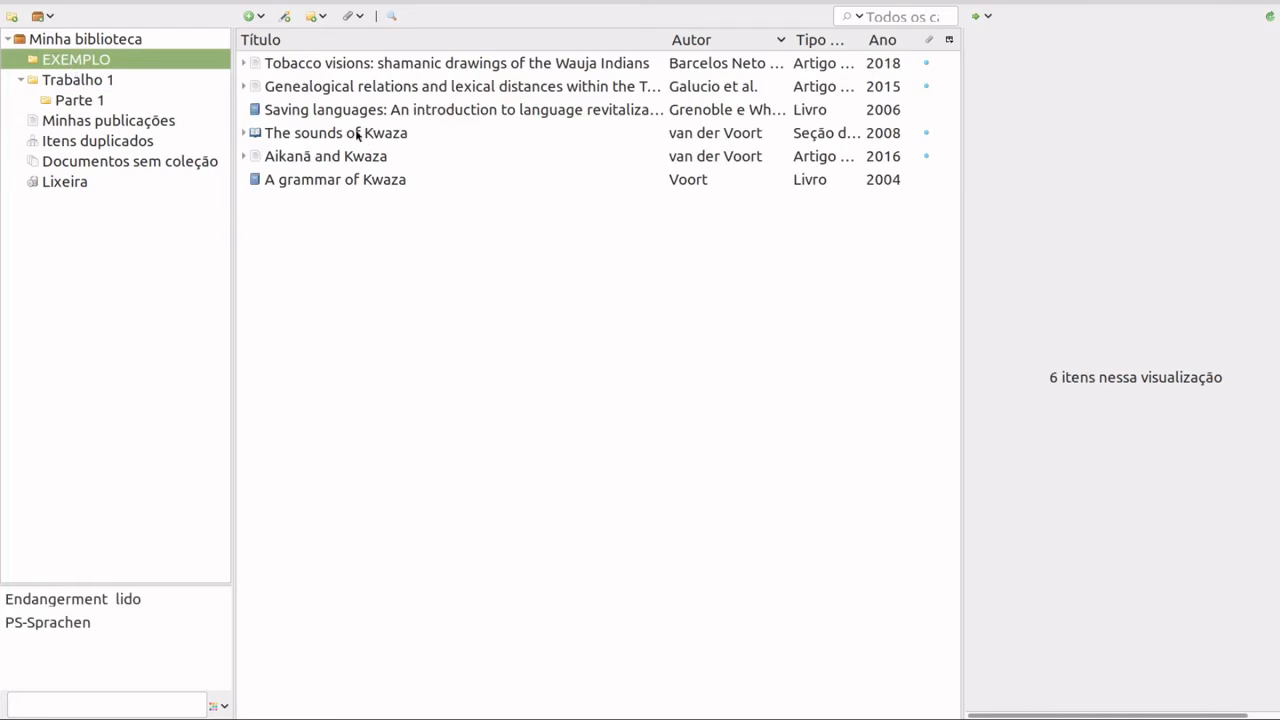
left_click_drag(366, 137, 121, 105)
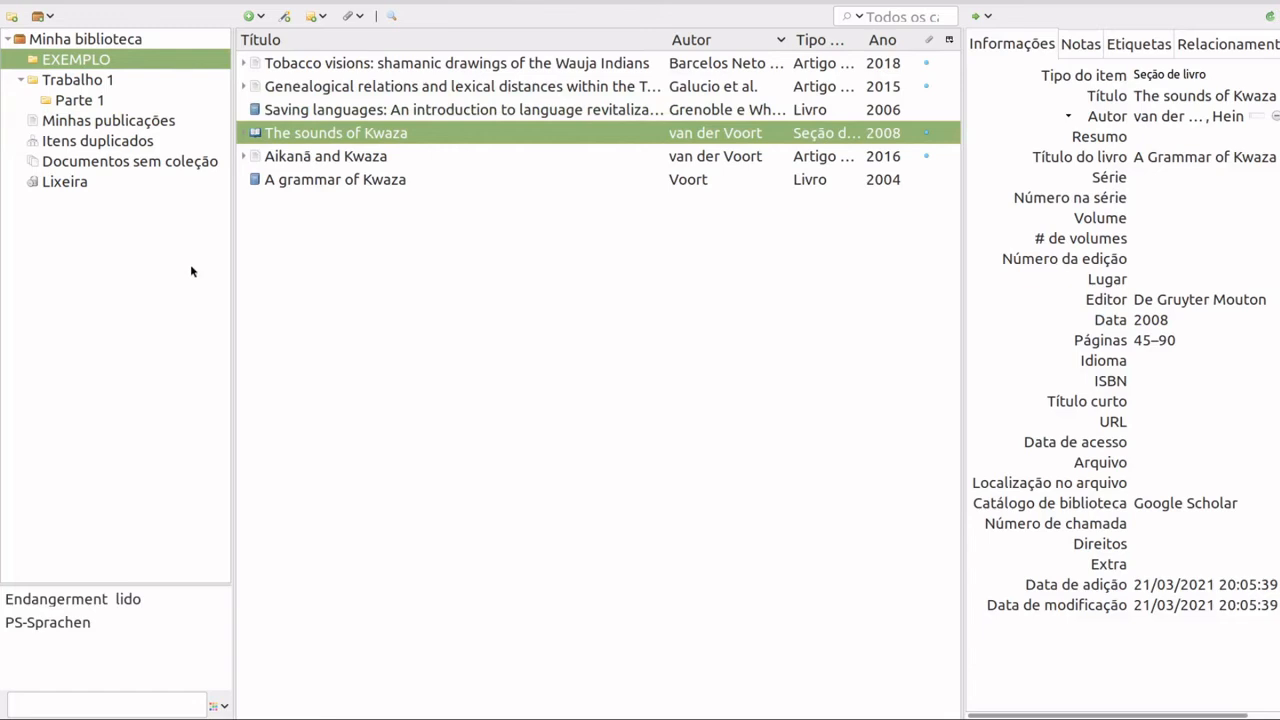
Highlight which collections contain "The sounds of Kwaza" from the complete Minha biblioteca list, and return to the EXEMPLO collection
left_click(70, 38)
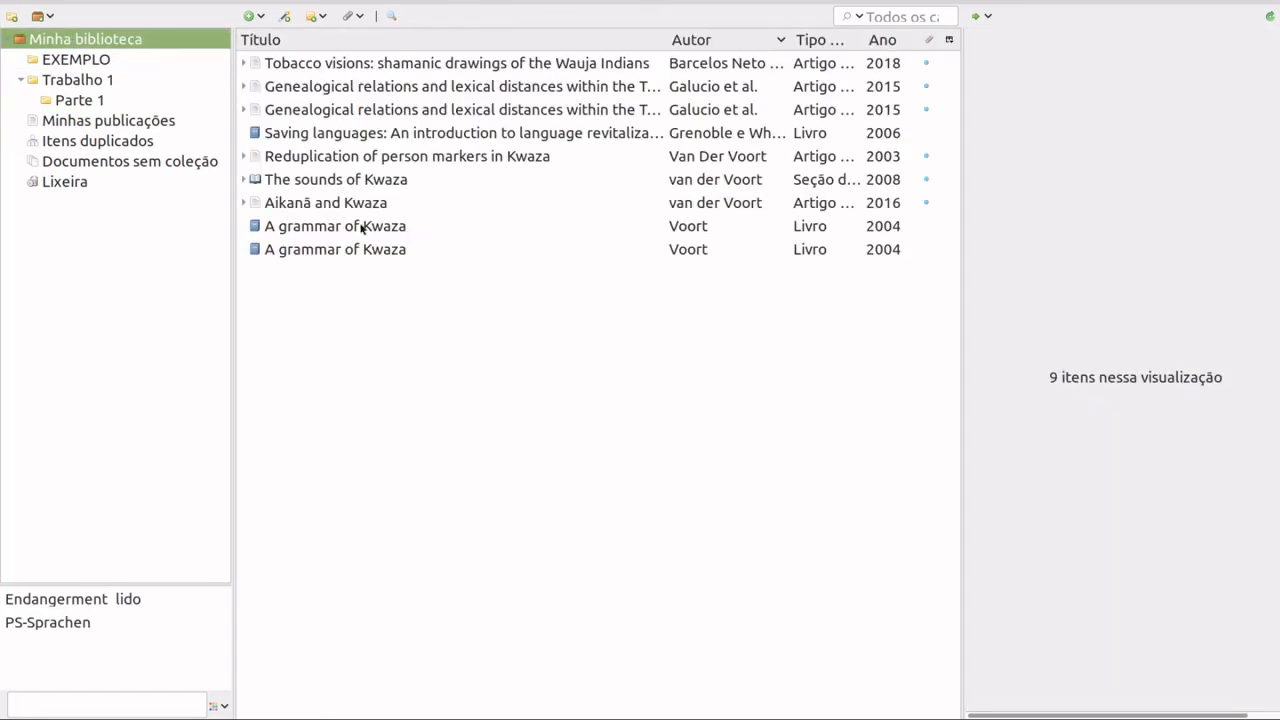
left_click(340, 184)
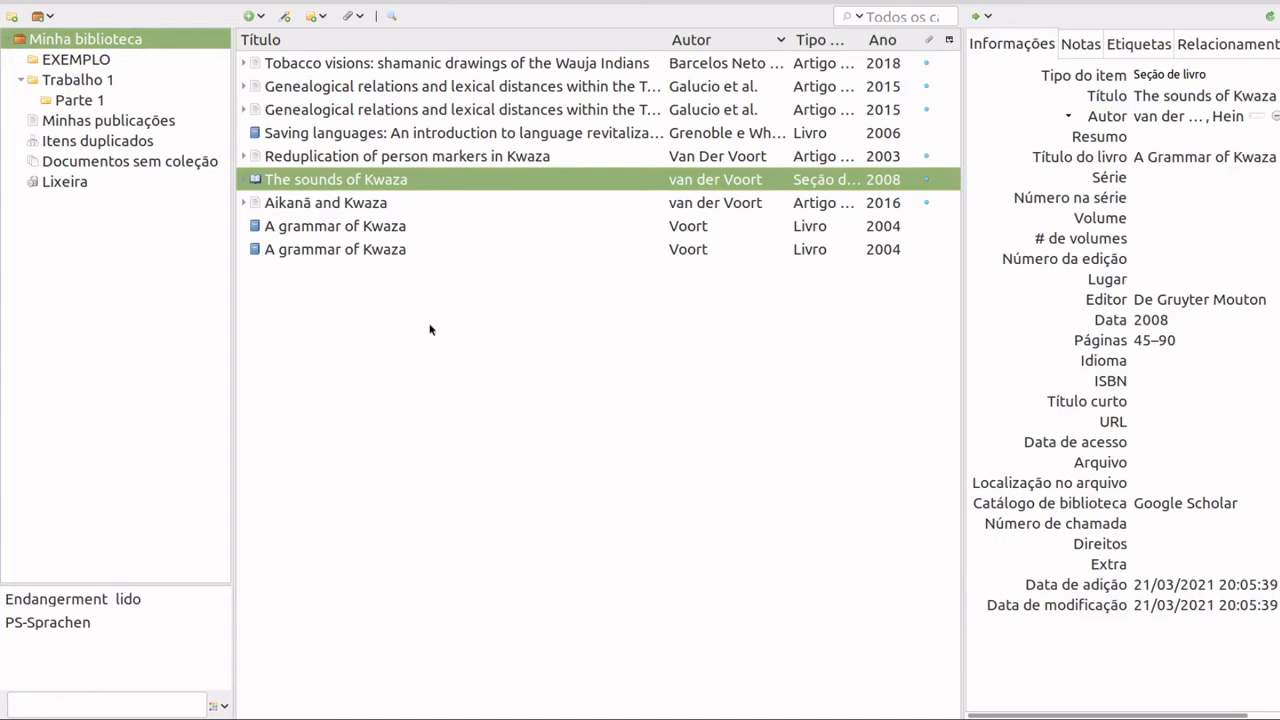
key("ctrl")
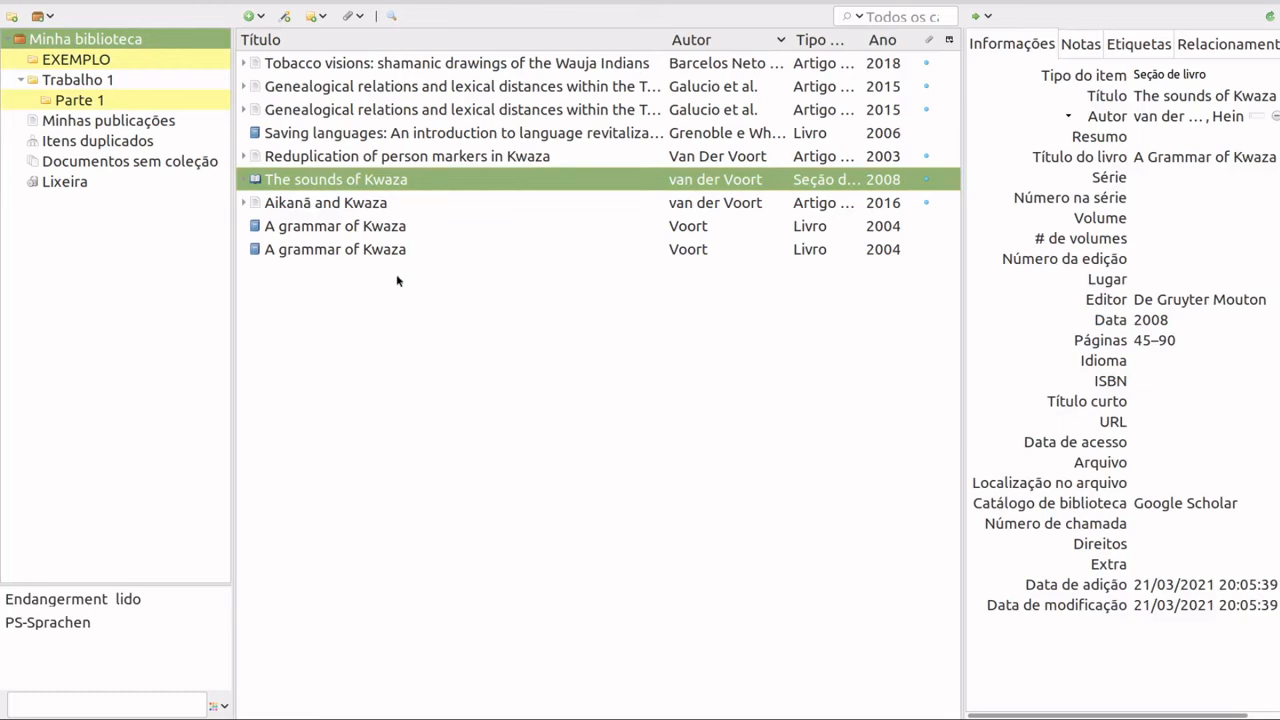
key("ctrl")
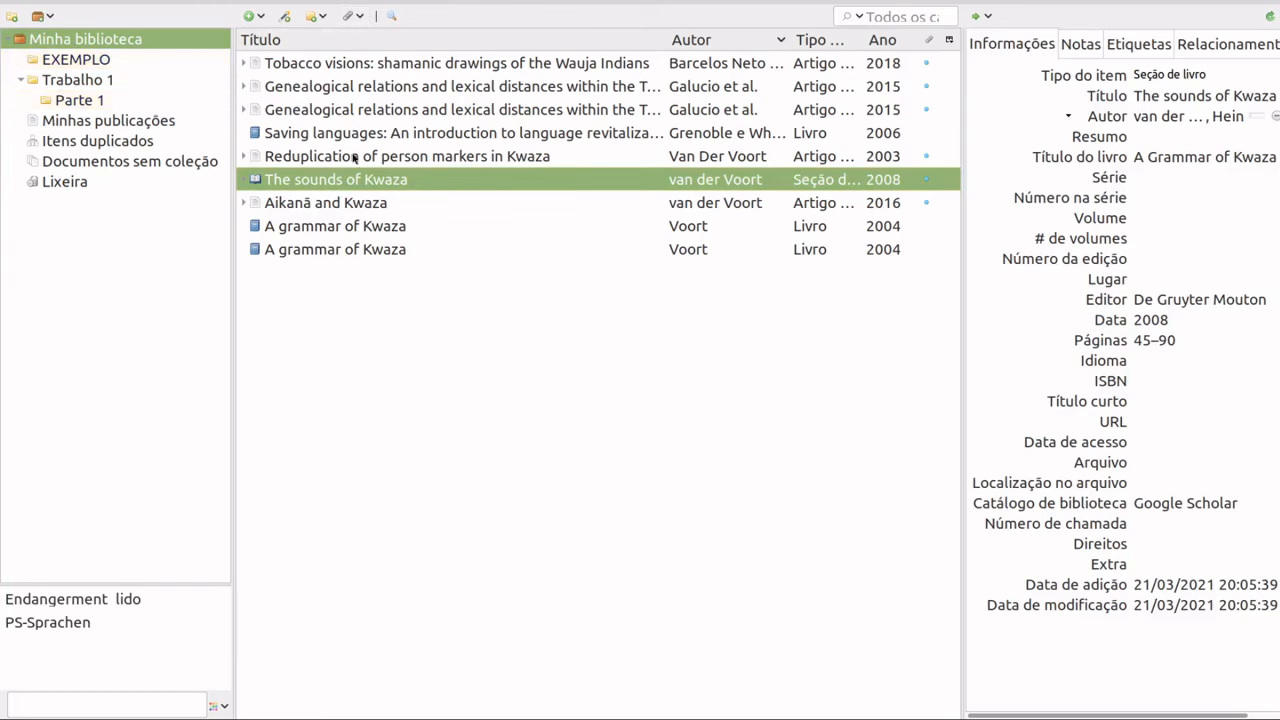
left_click(96, 62)
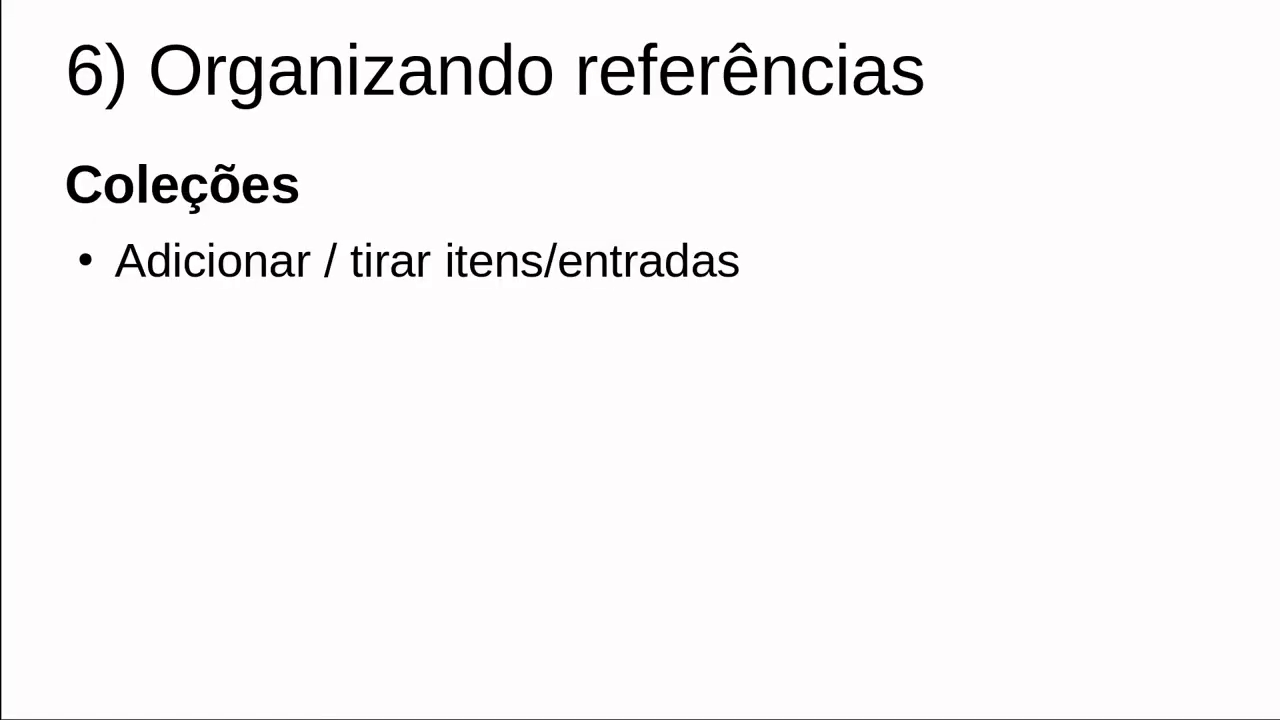
key("Right")
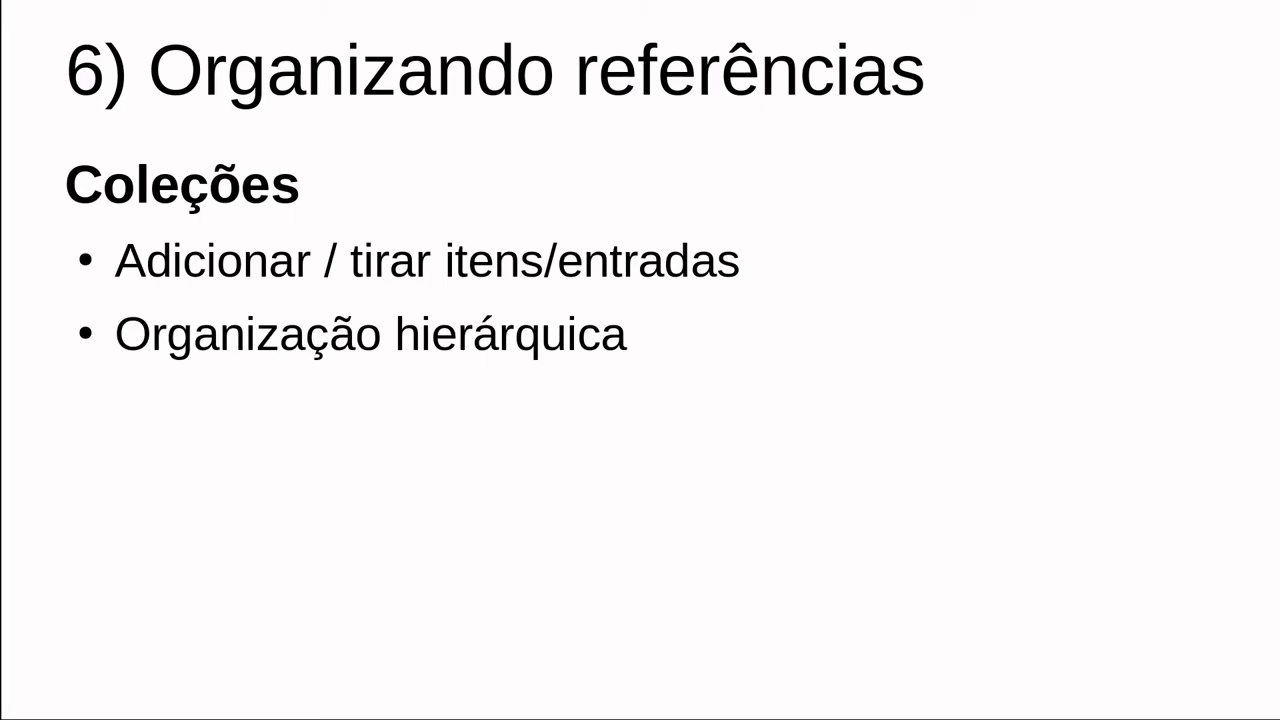
key("Right")
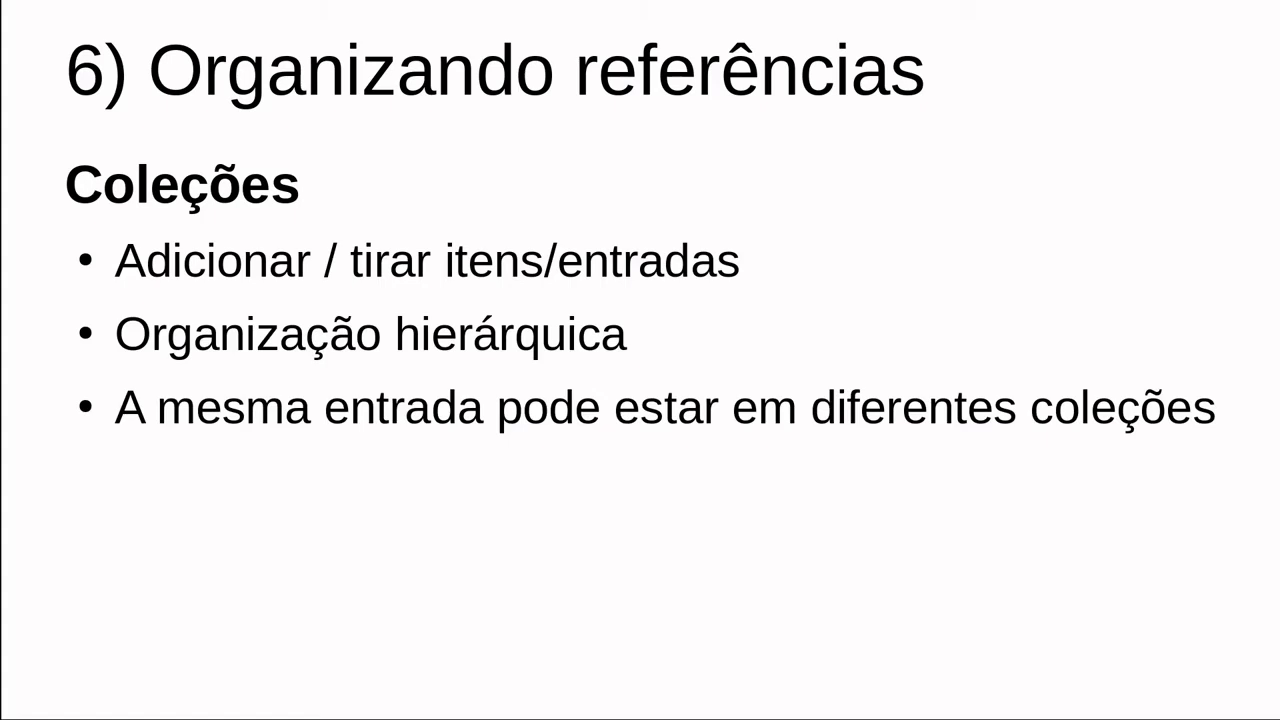
key("Right")
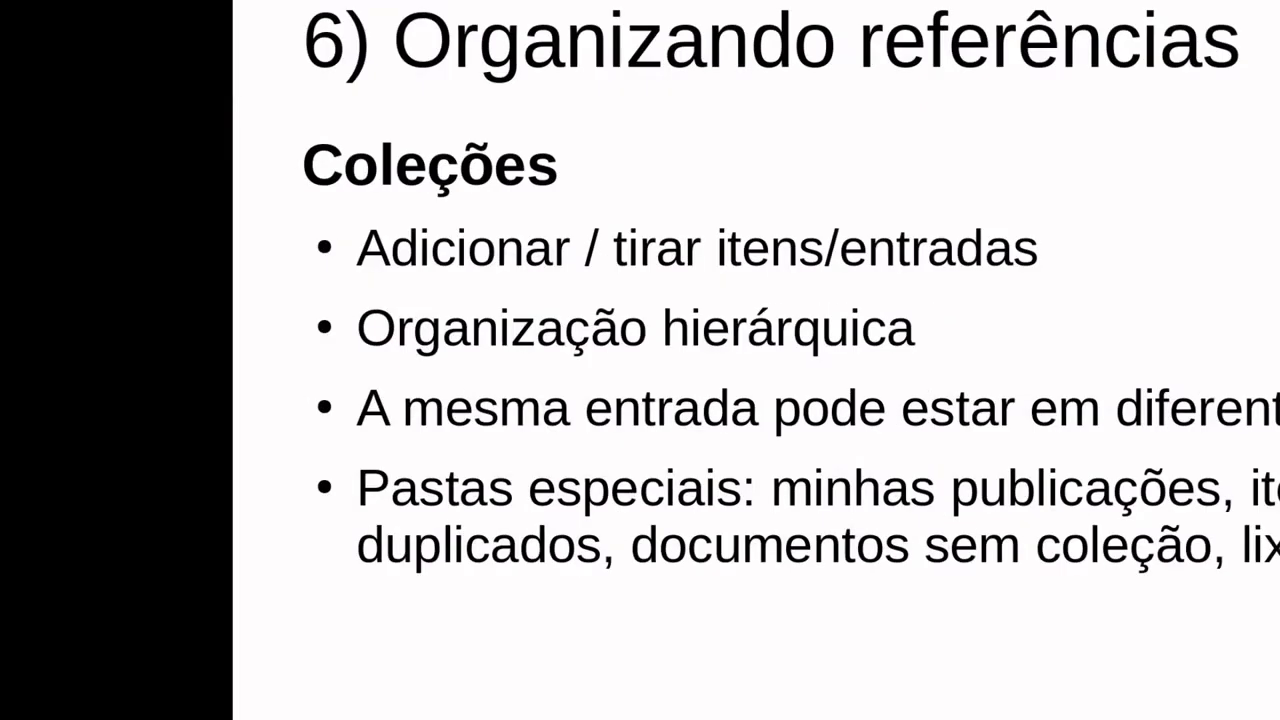
Switch back to Zotero and read the explanation of the Minhas publicações folder
key("ctrl+alt+Left")
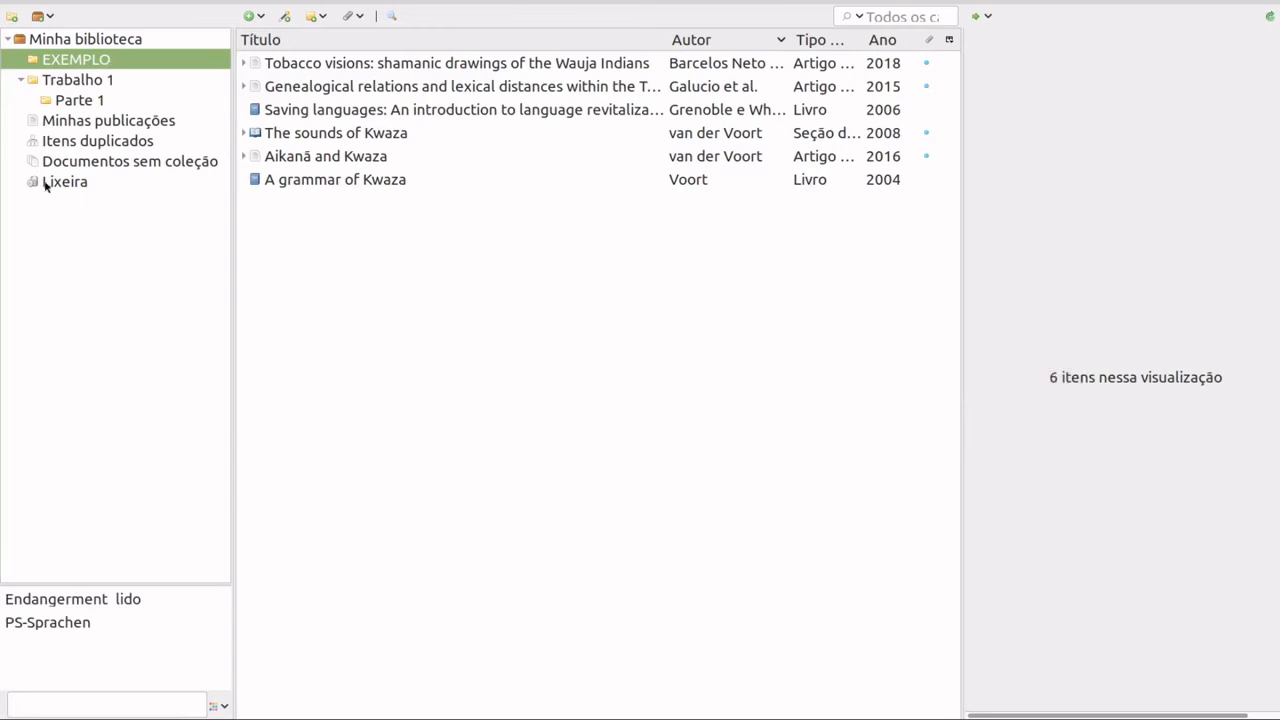
left_click(93, 123)
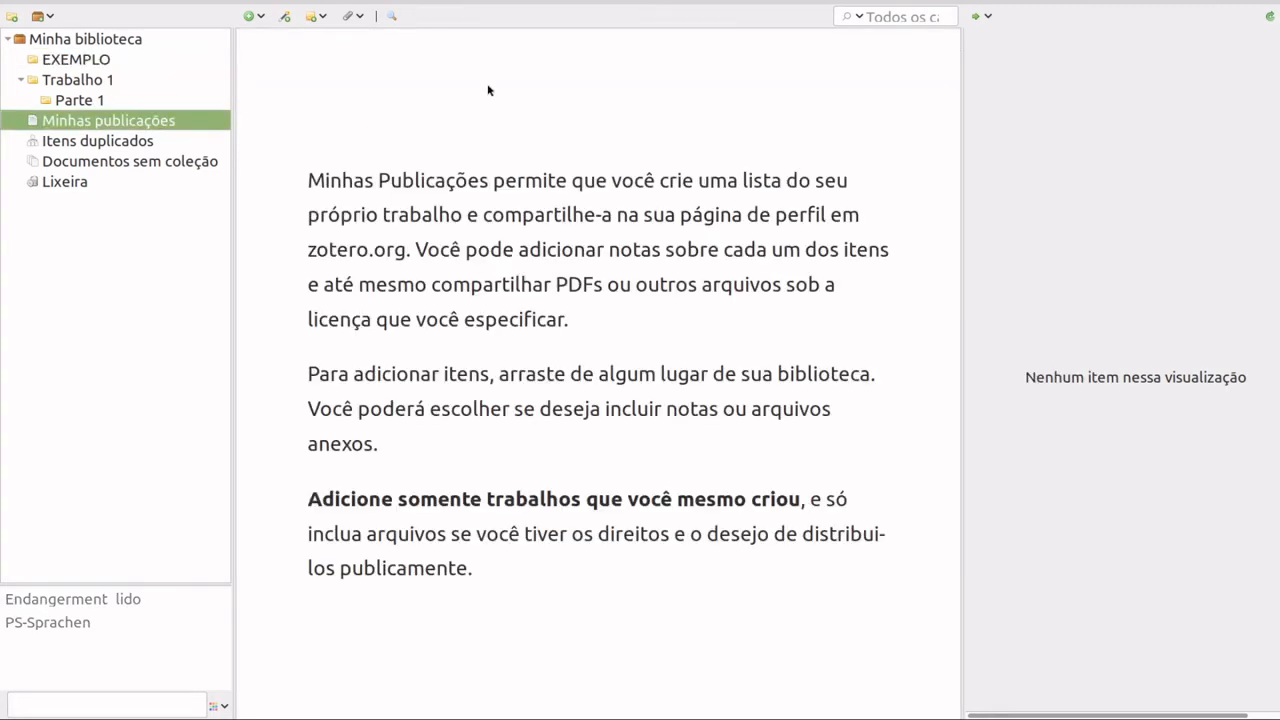
Merge the two duplicate "Genealogical relations and lexical distances within the Tupian linguistic family" items, using the 09/03/2021 version as master
left_click(99, 145)
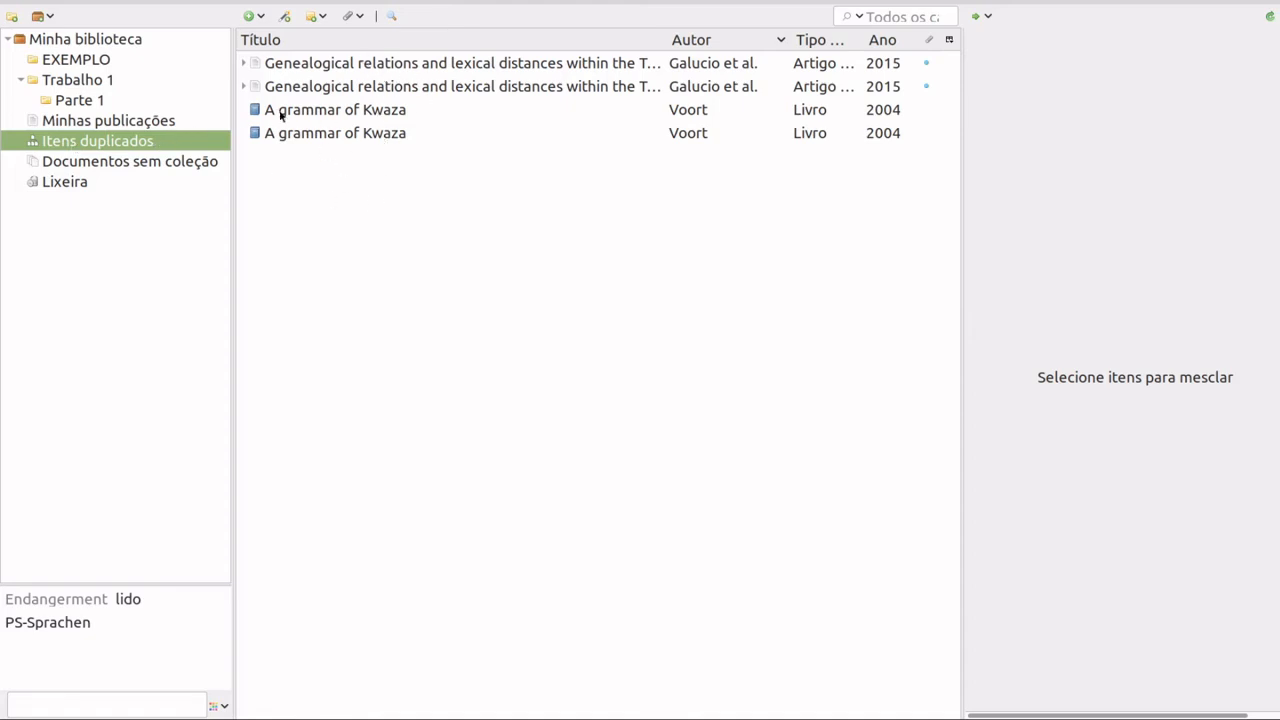
left_click(343, 63)
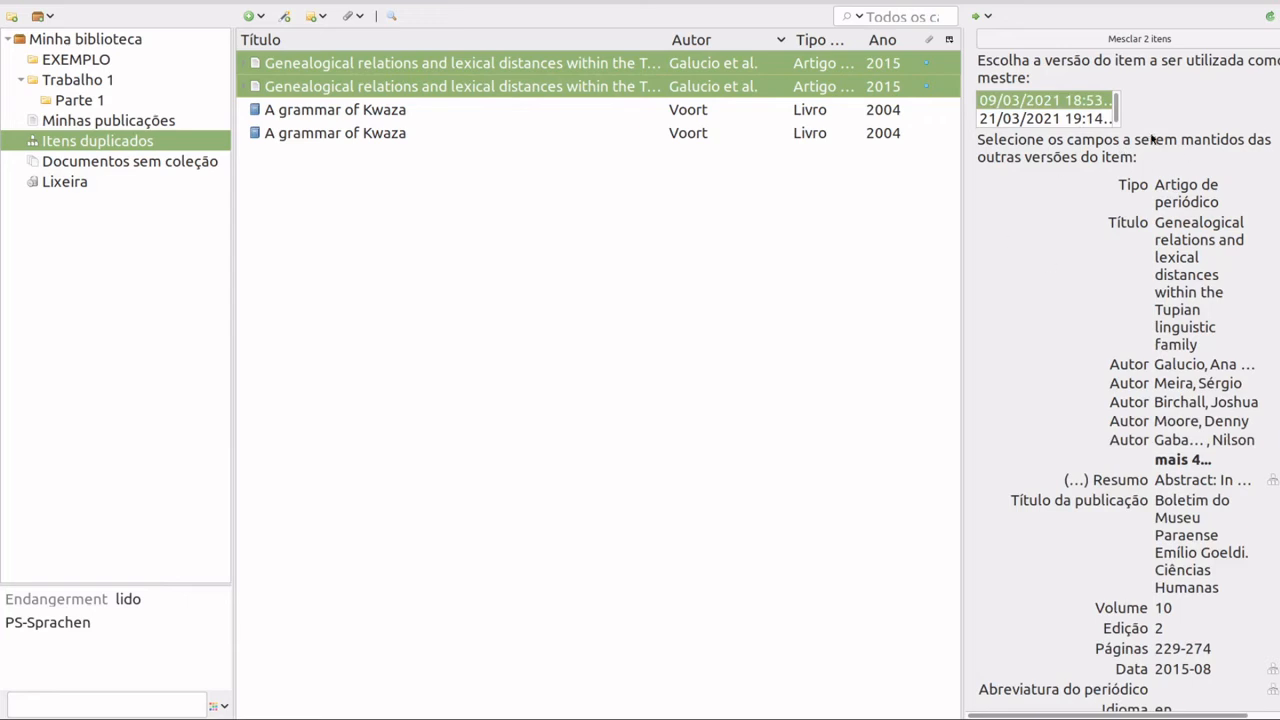
scroll(1116, 580, "down", 3)
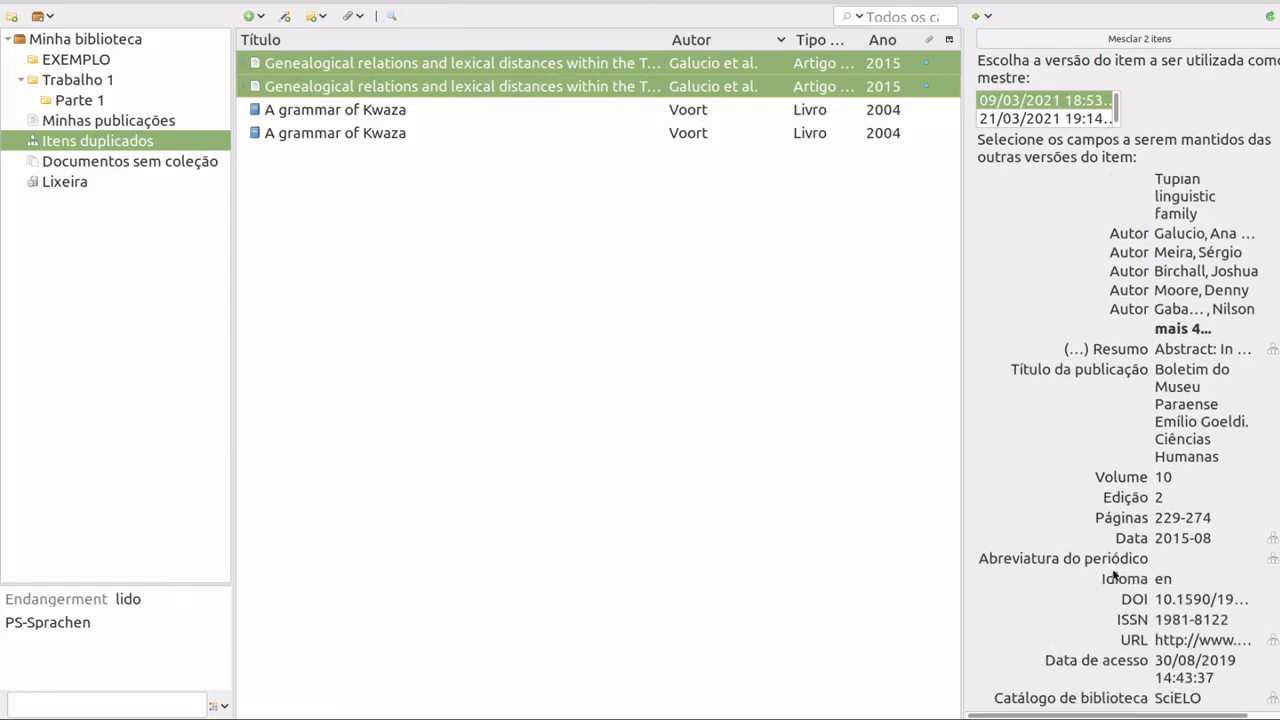
scroll(1113, 572, "up", 3)
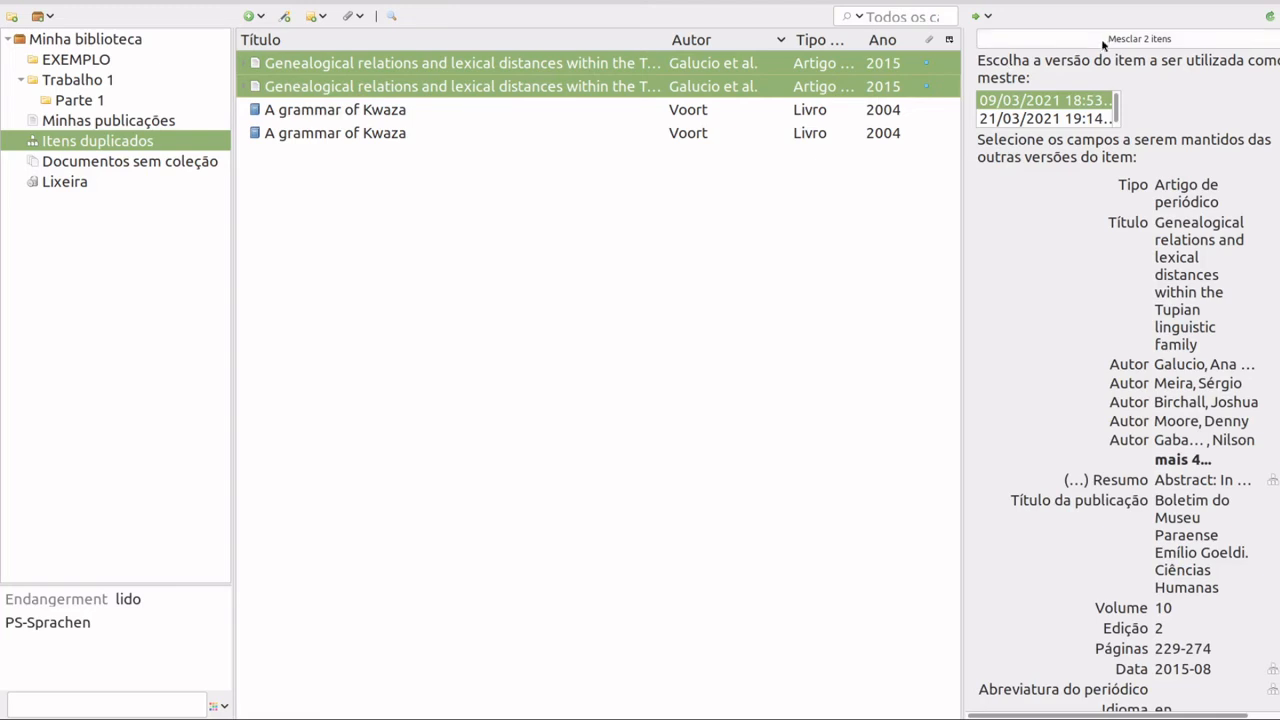
left_click(1128, 40)
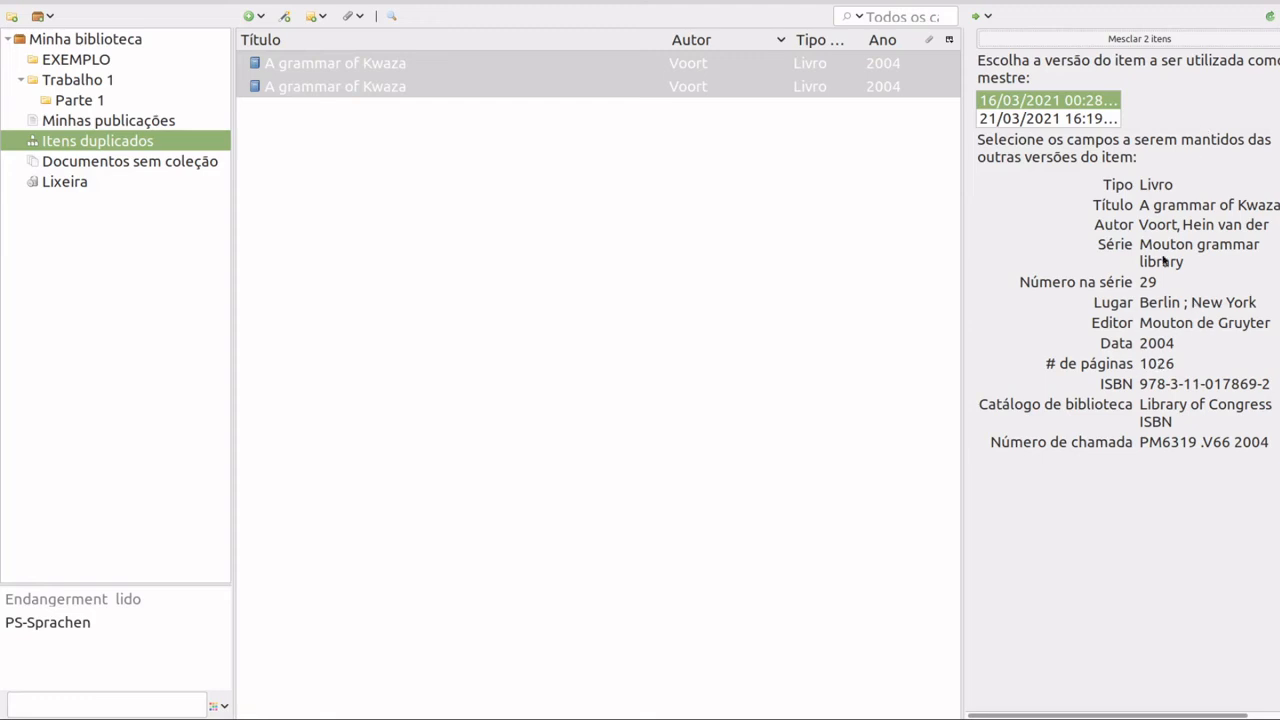
Compare both versions of the duplicate "A grammar of Kwaza" and merge them with the 16/03/2021 version as master
left_click(1032, 120)
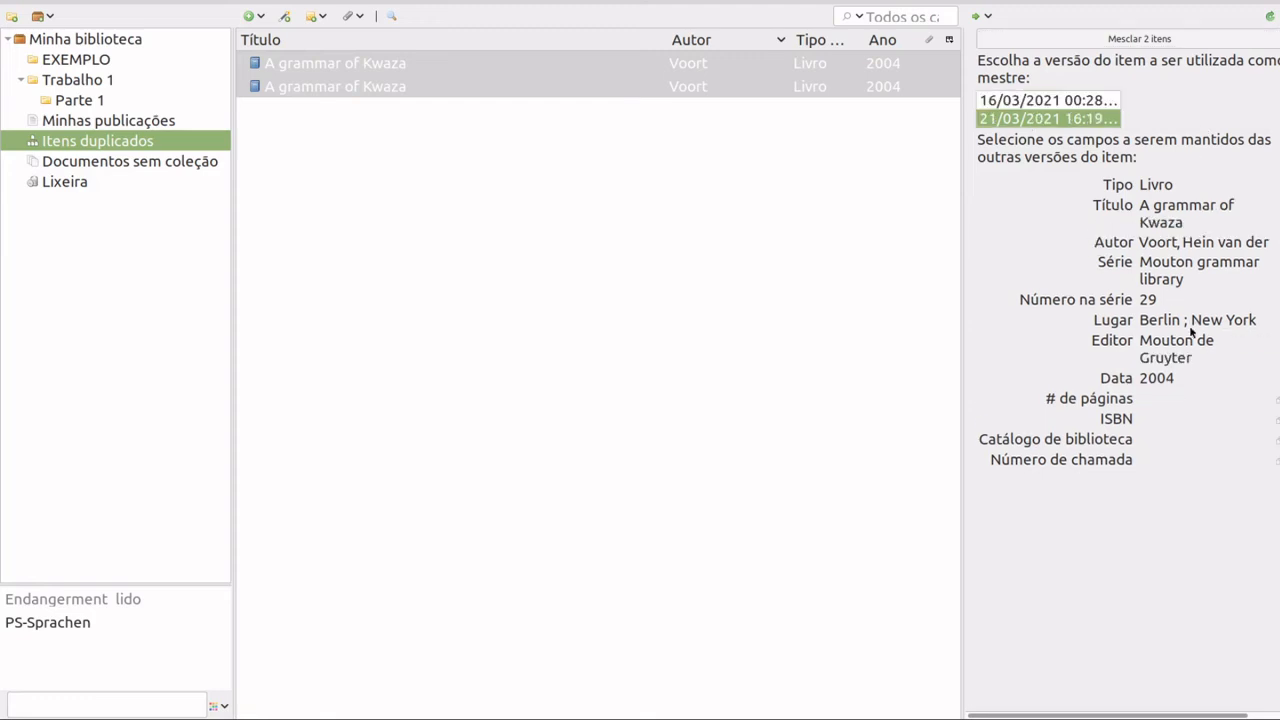
left_click(1036, 102)
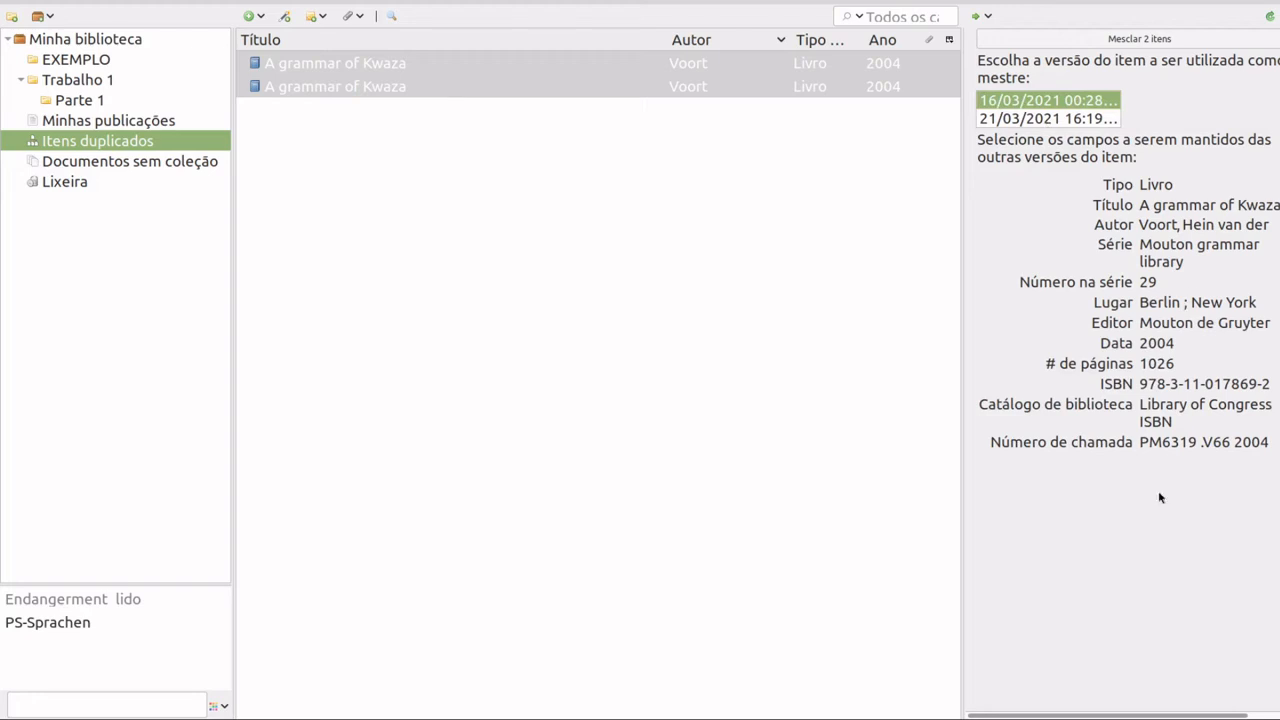
left_click(1043, 120)
left_click(1048, 102)
left_click(1146, 38)
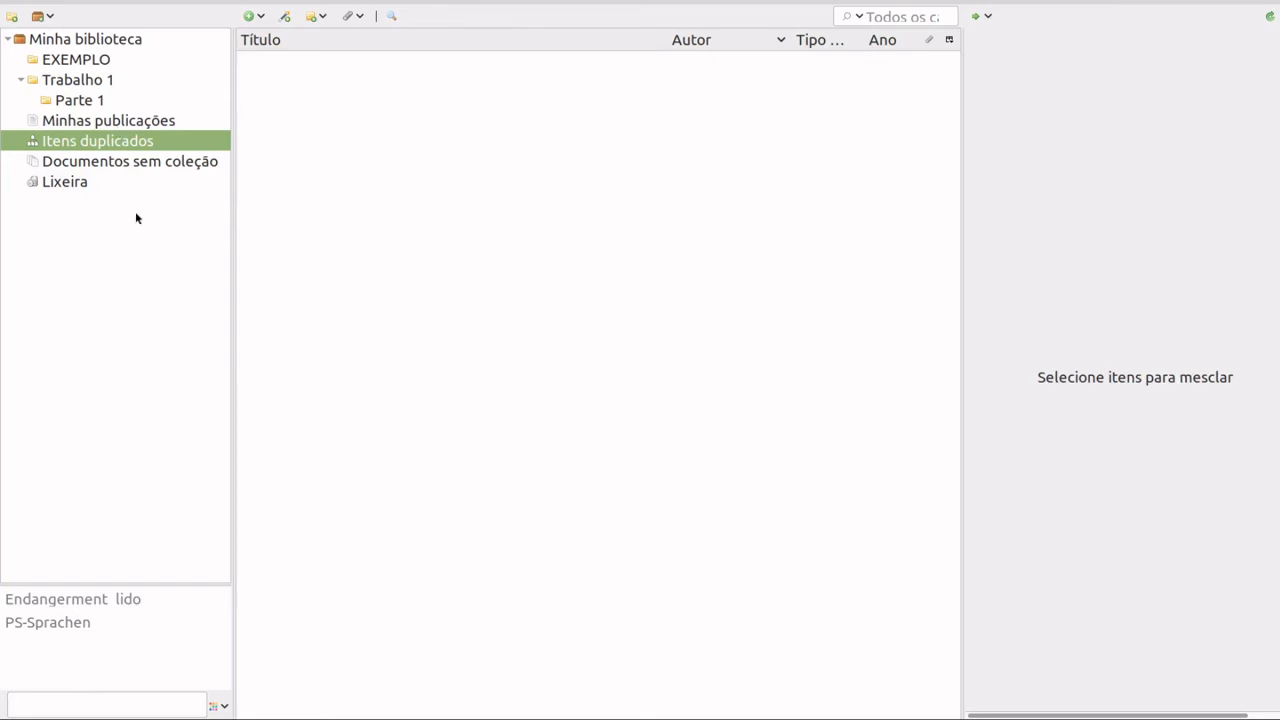
Compare the items in Documentos sem coleção with the complete Minha biblioteca list
left_click(111, 165)
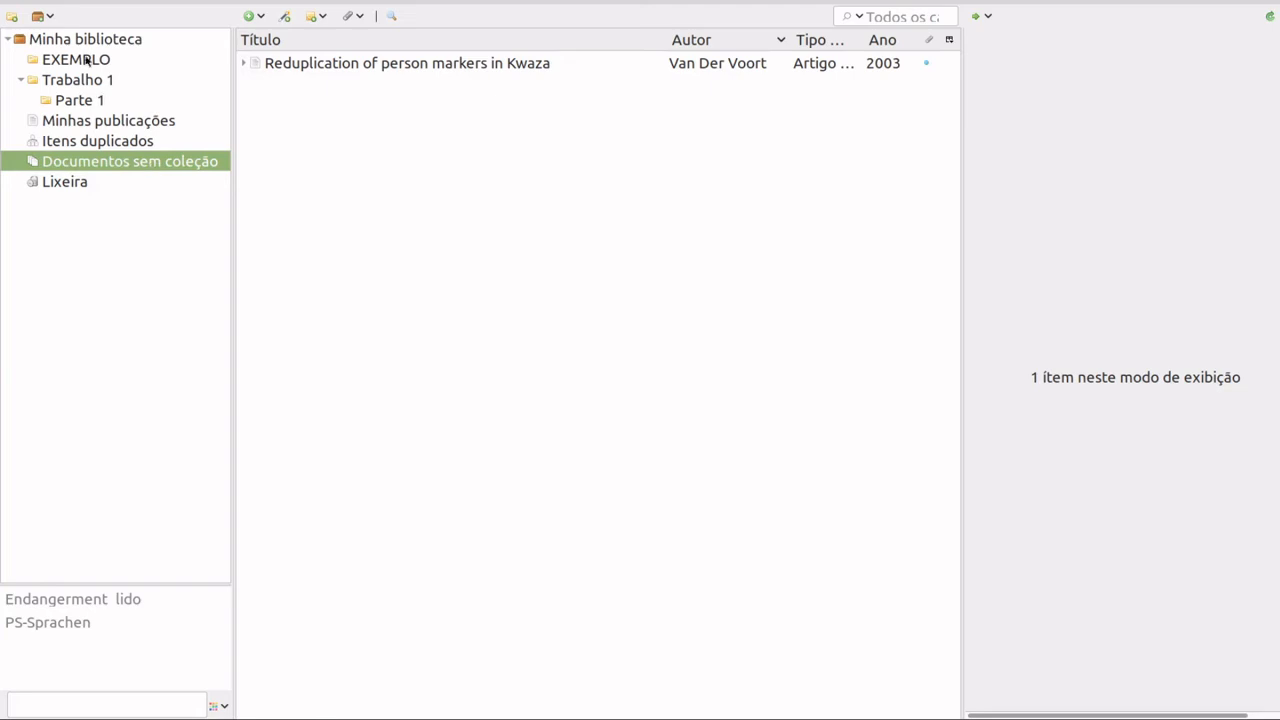
left_click(421, 65)
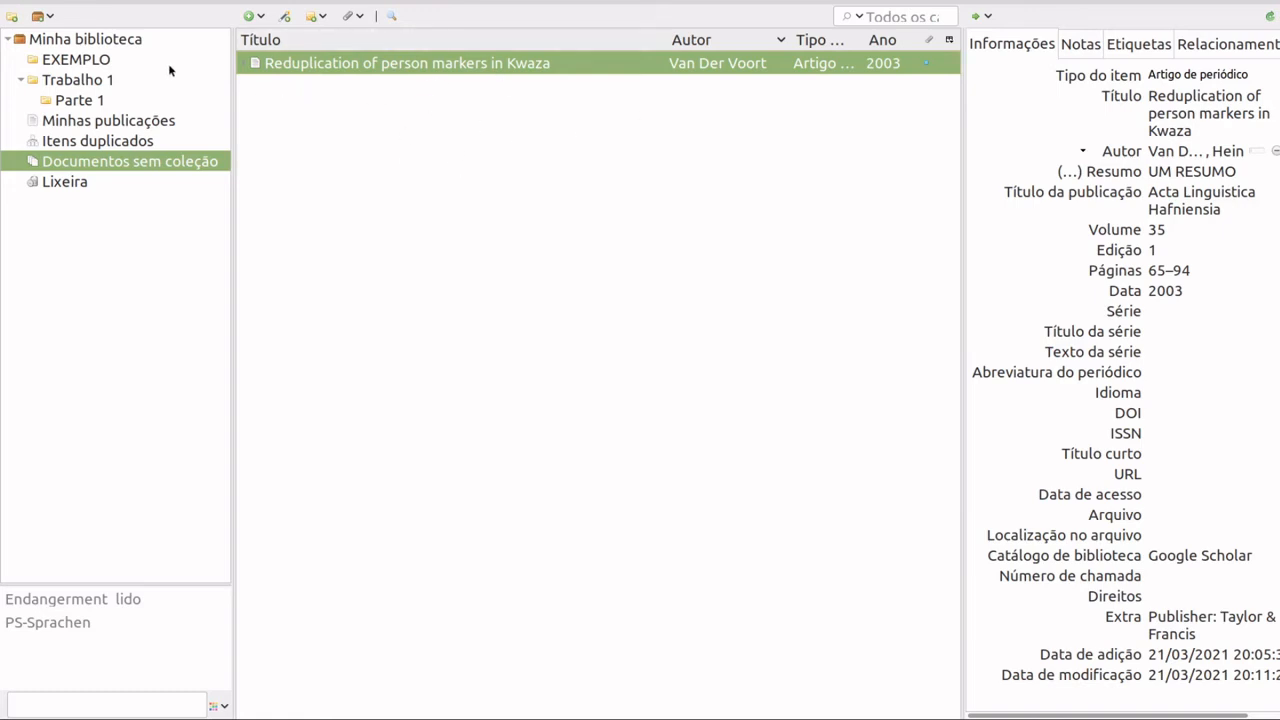
left_click(123, 46)
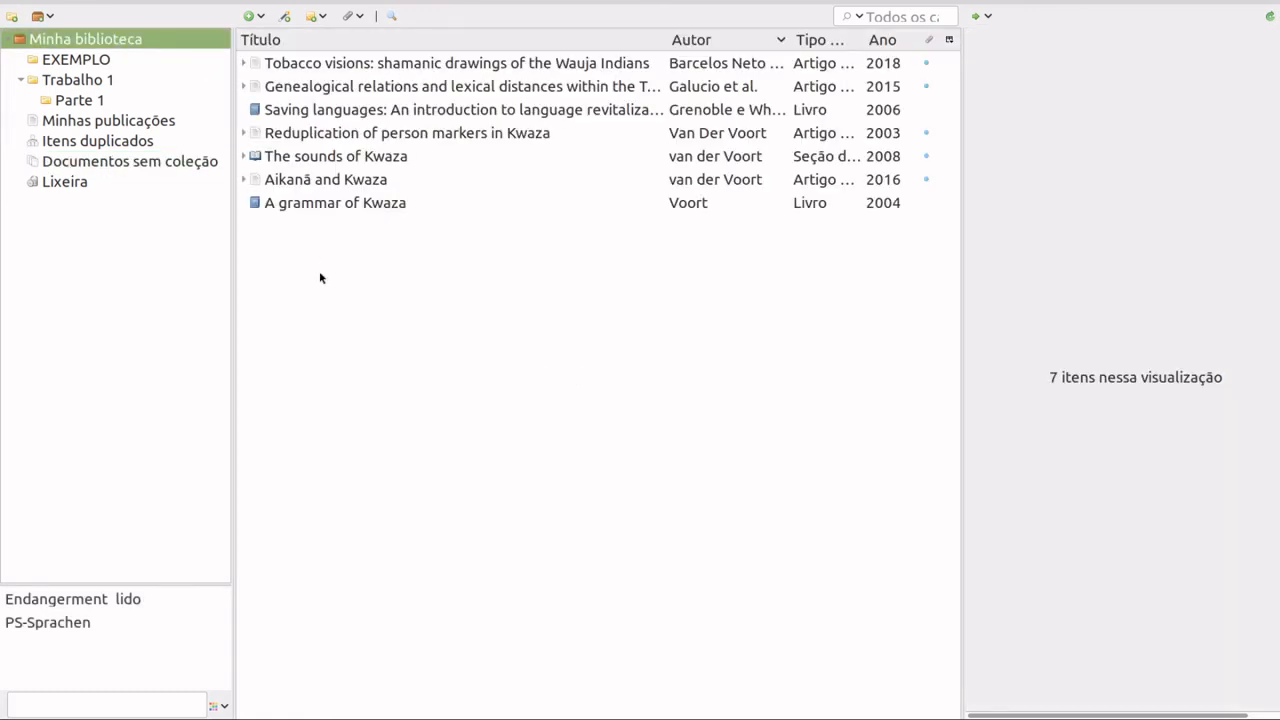
left_click(124, 165)
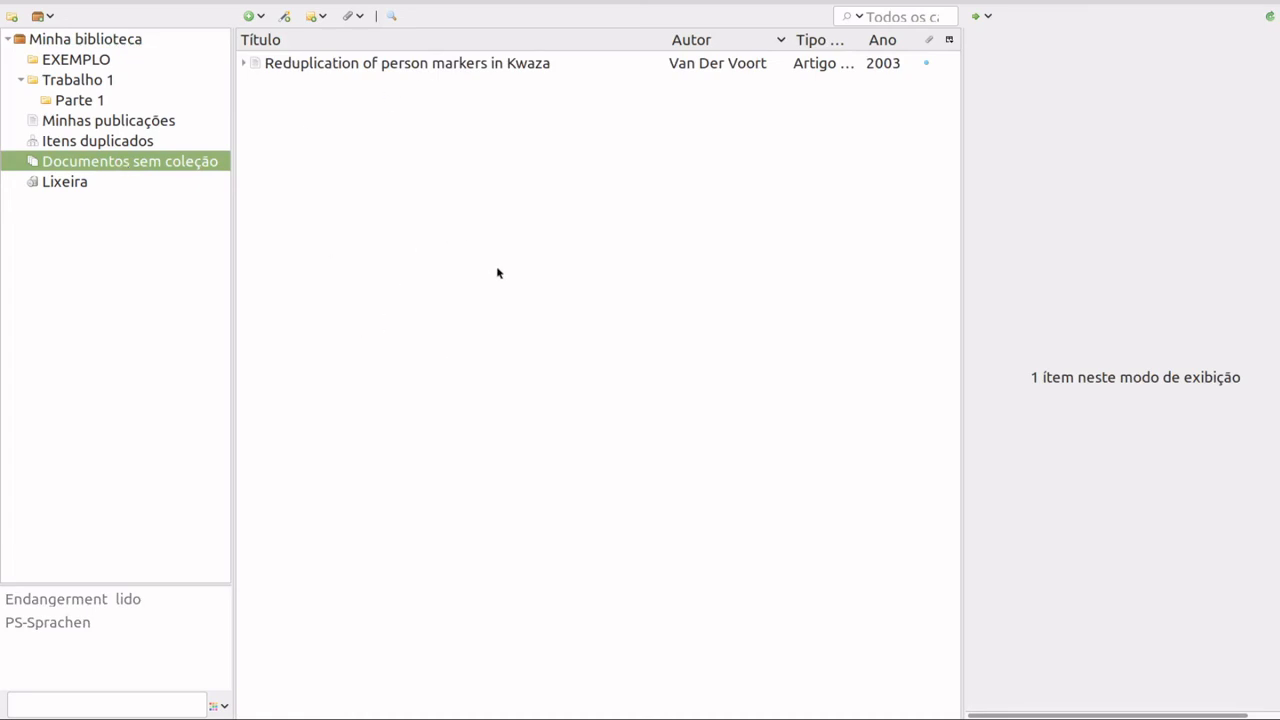
Look through the deleted items in Lixeira and return to the complete Minha biblioteca list
left_click(75, 184)
scroll(355, 273, "down", 5)
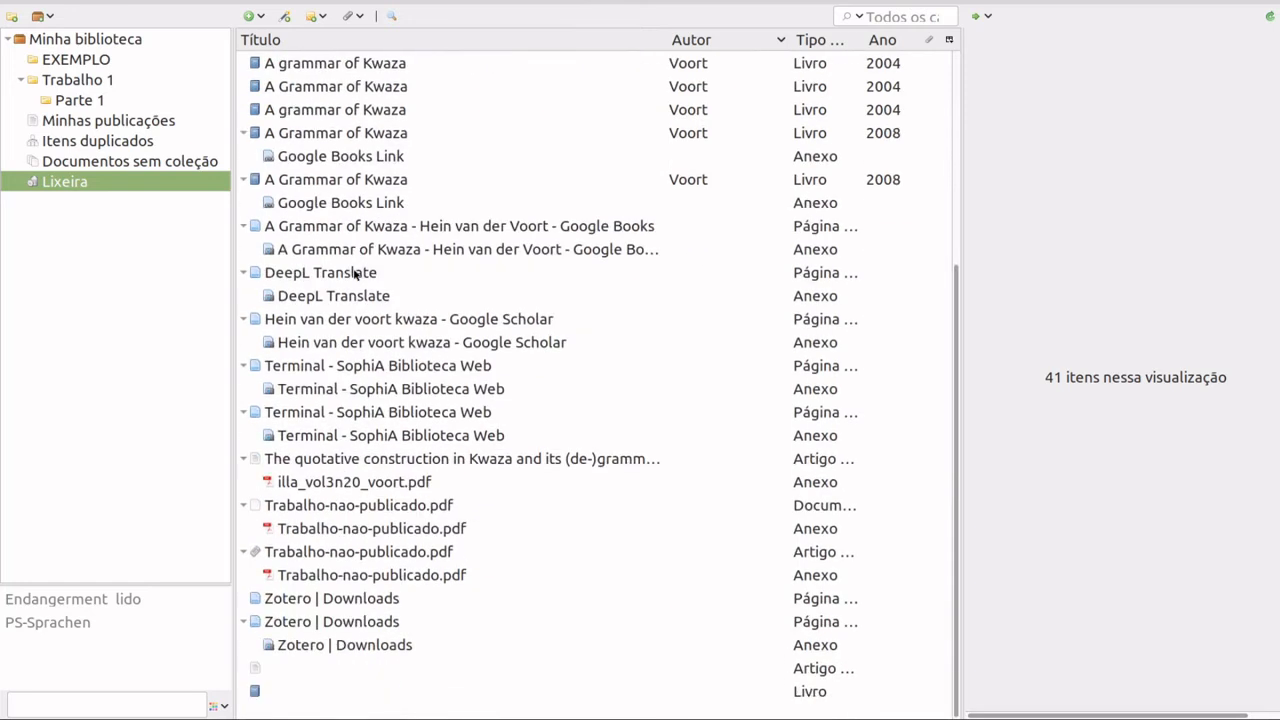
scroll(355, 273, "up", 6)
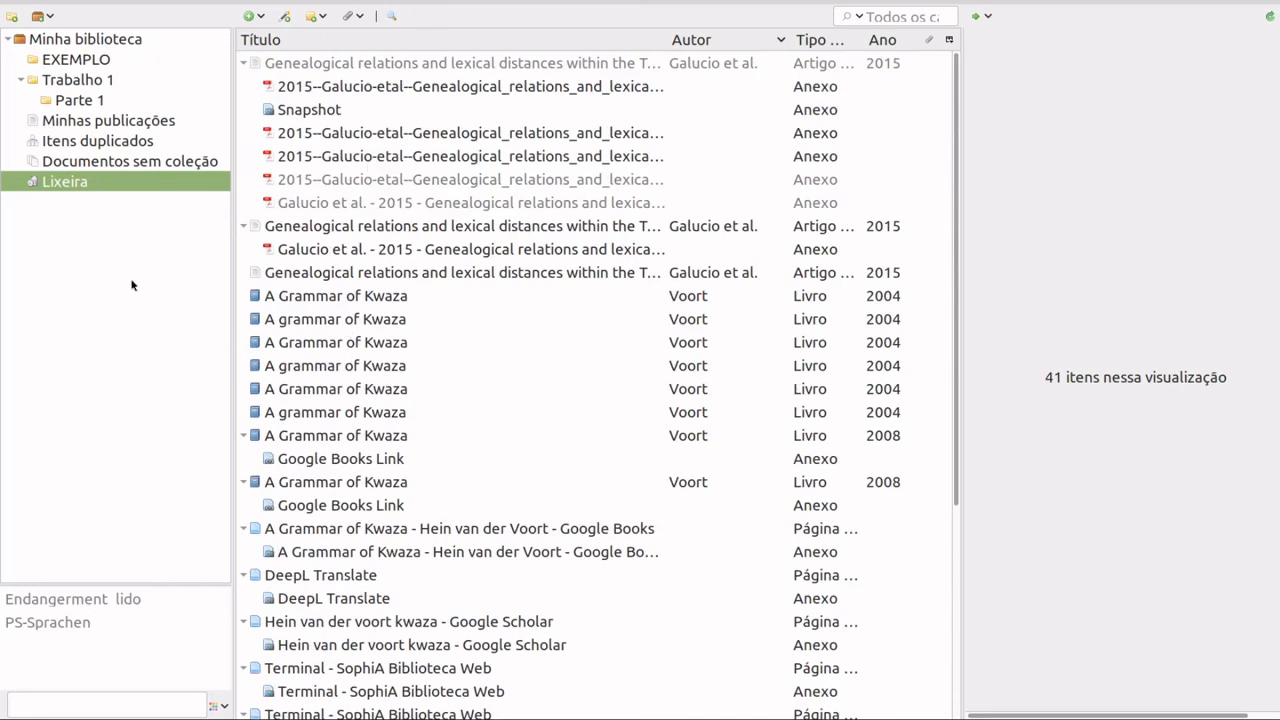
left_click(70, 41)
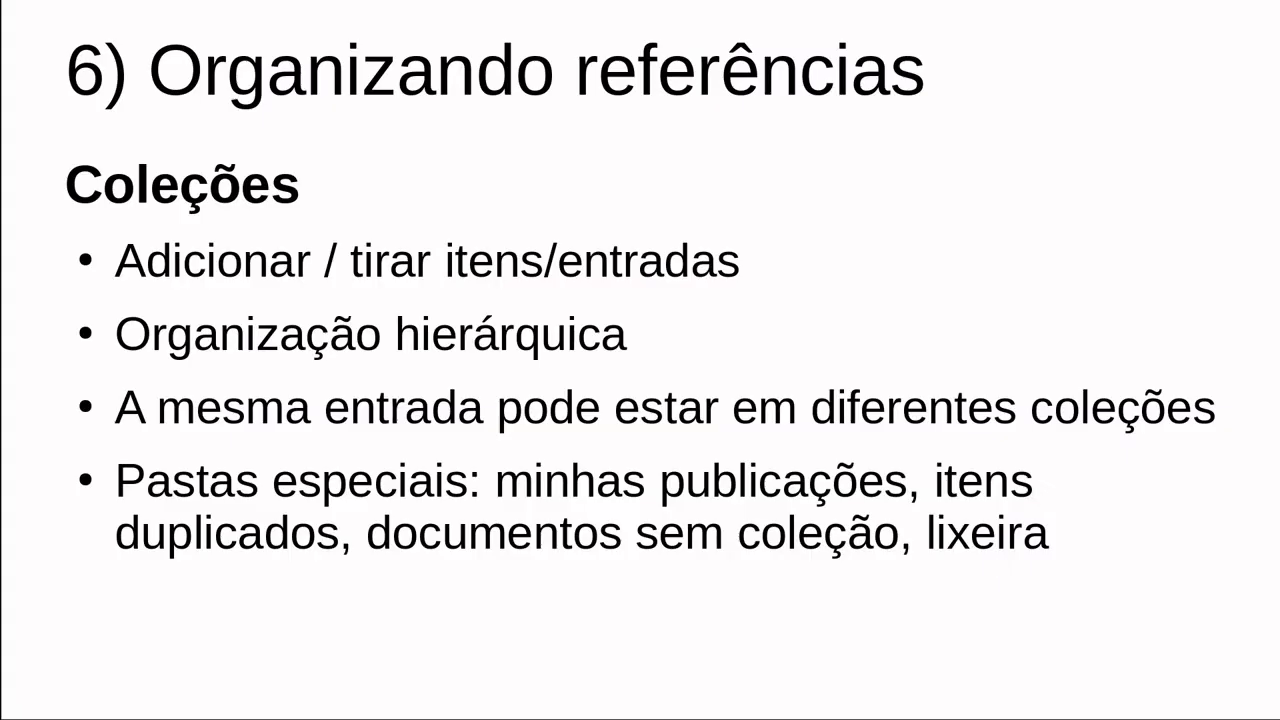
key("Right")
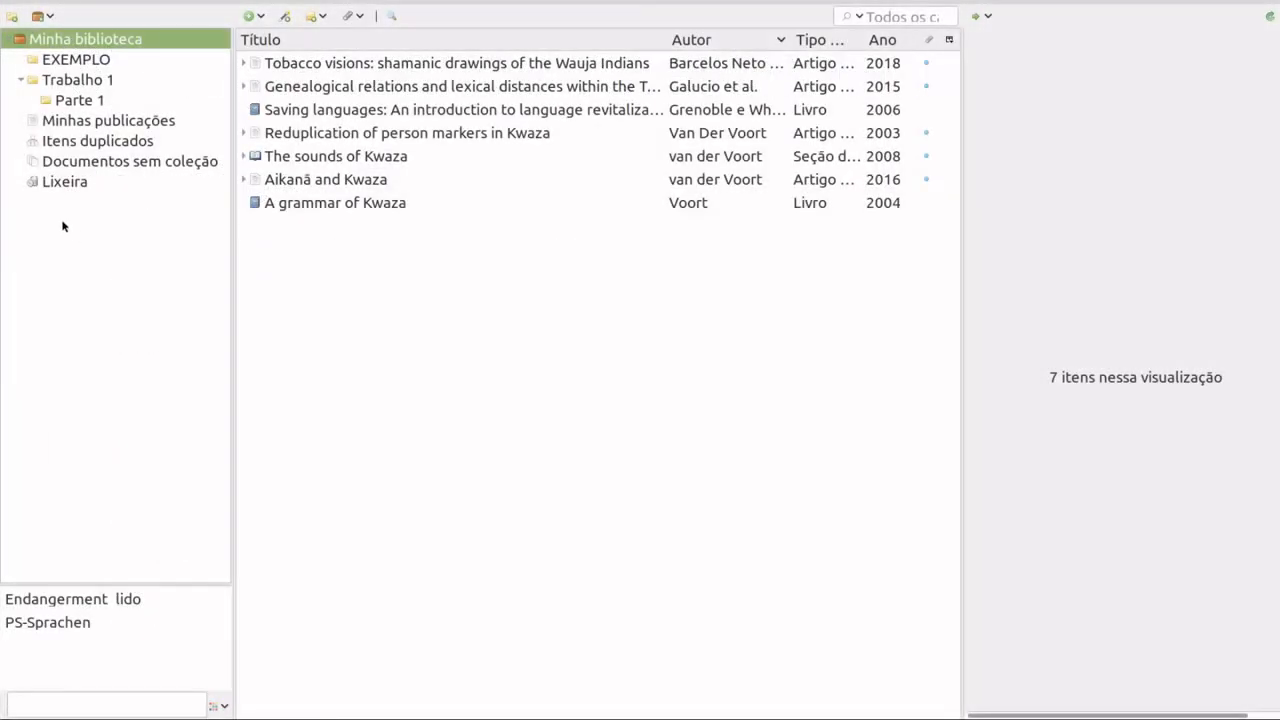
Set up an advanced search of Minha biblioteca with the condition Etiqueta contém PS-Sprachen
left_click(96, 5)
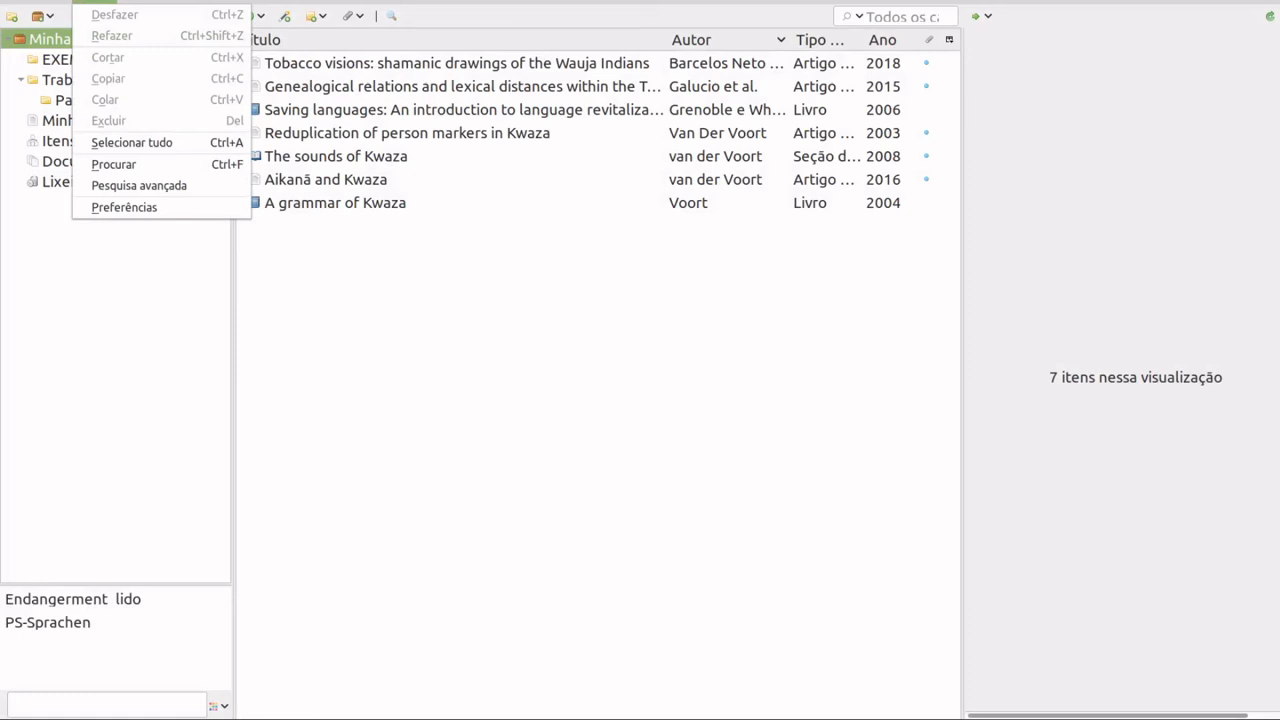
left_click(173, 187)
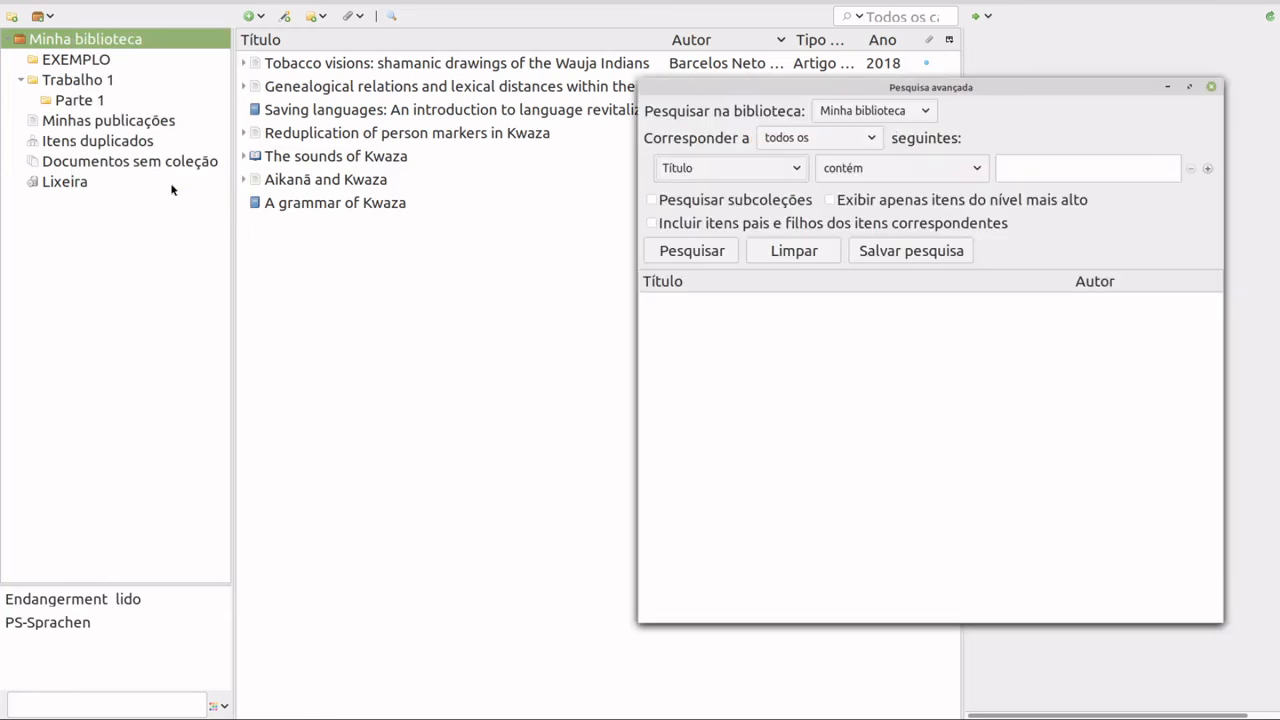
left_click_drag(835, 89, 504, 110)
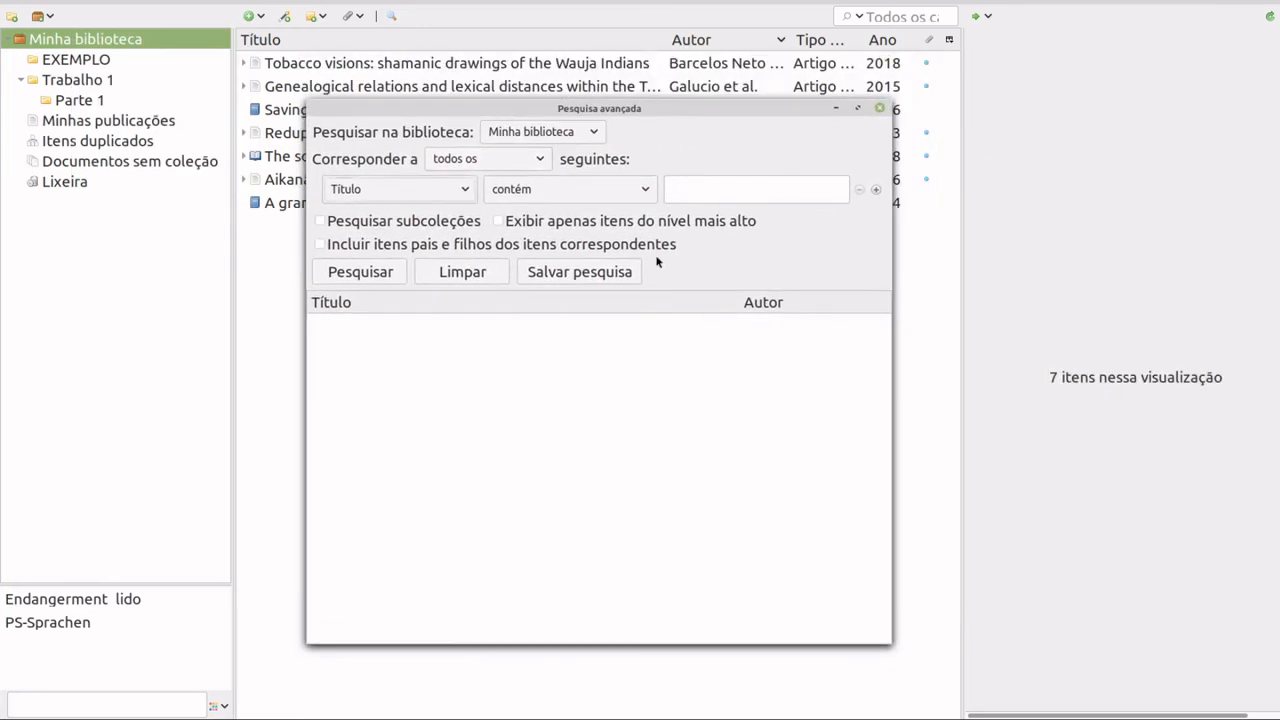
left_click(592, 132)
left_click(592, 133)
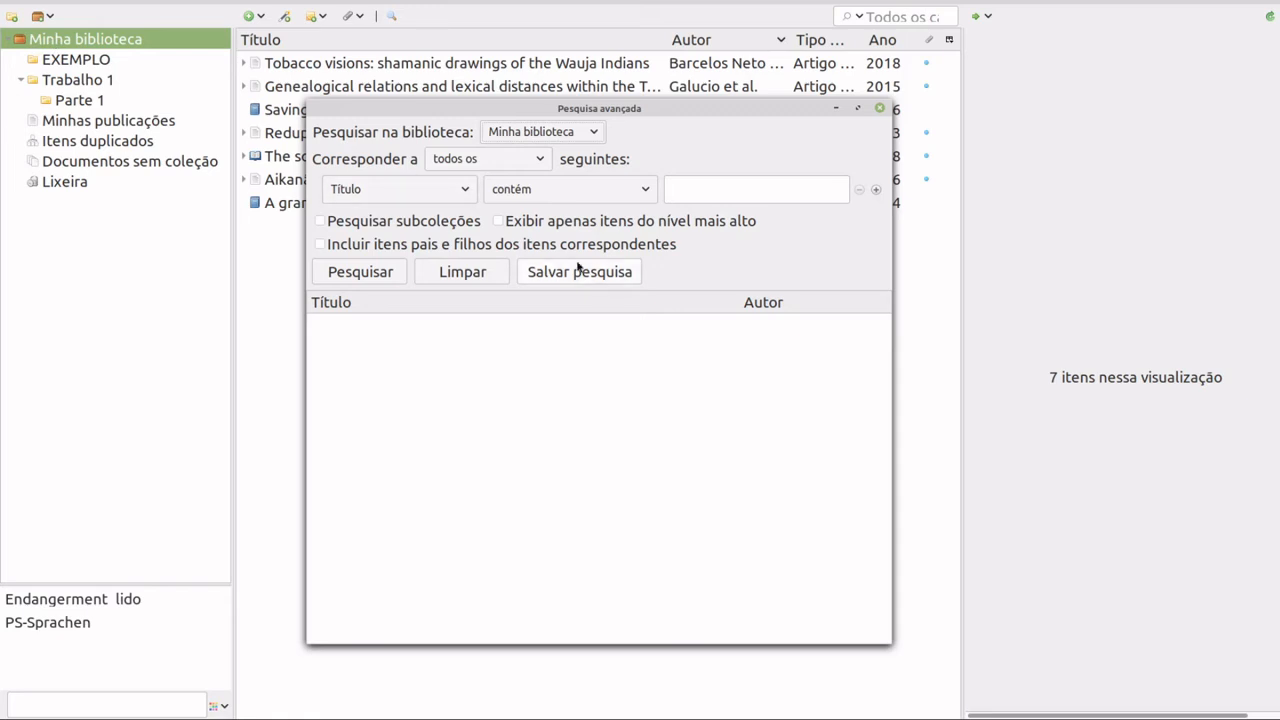
left_click(459, 188)
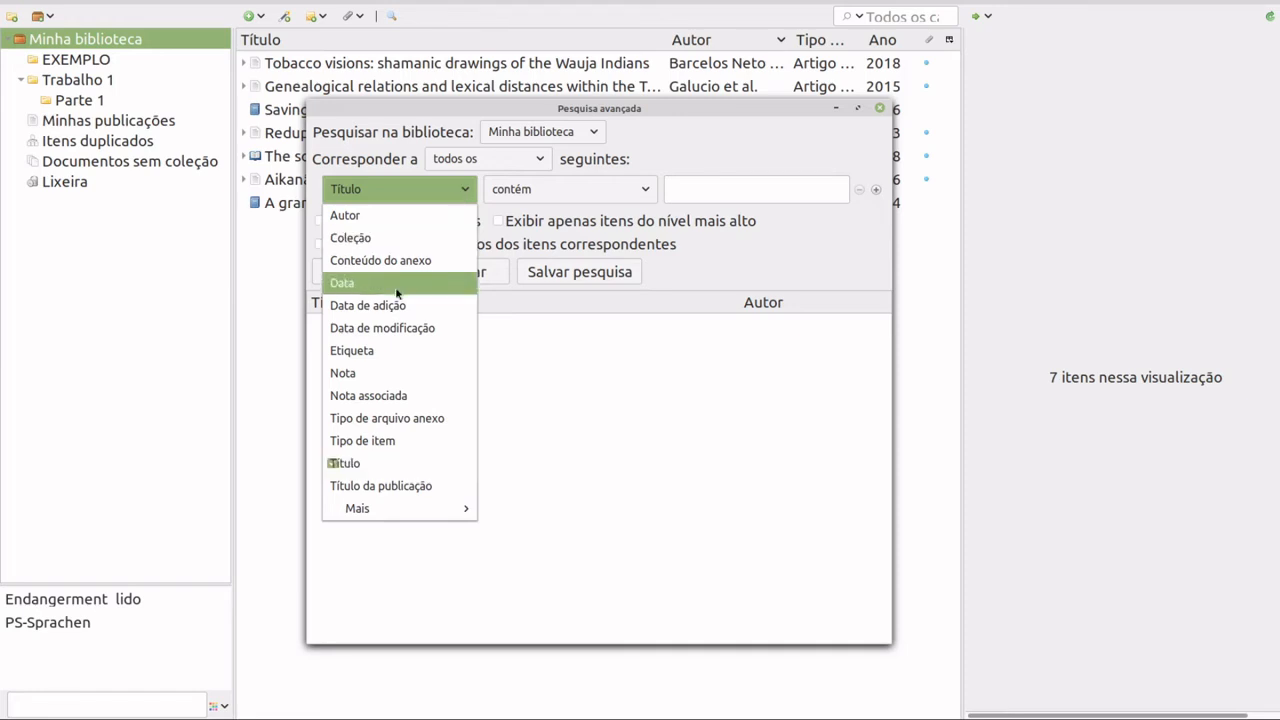
left_click(356, 352)
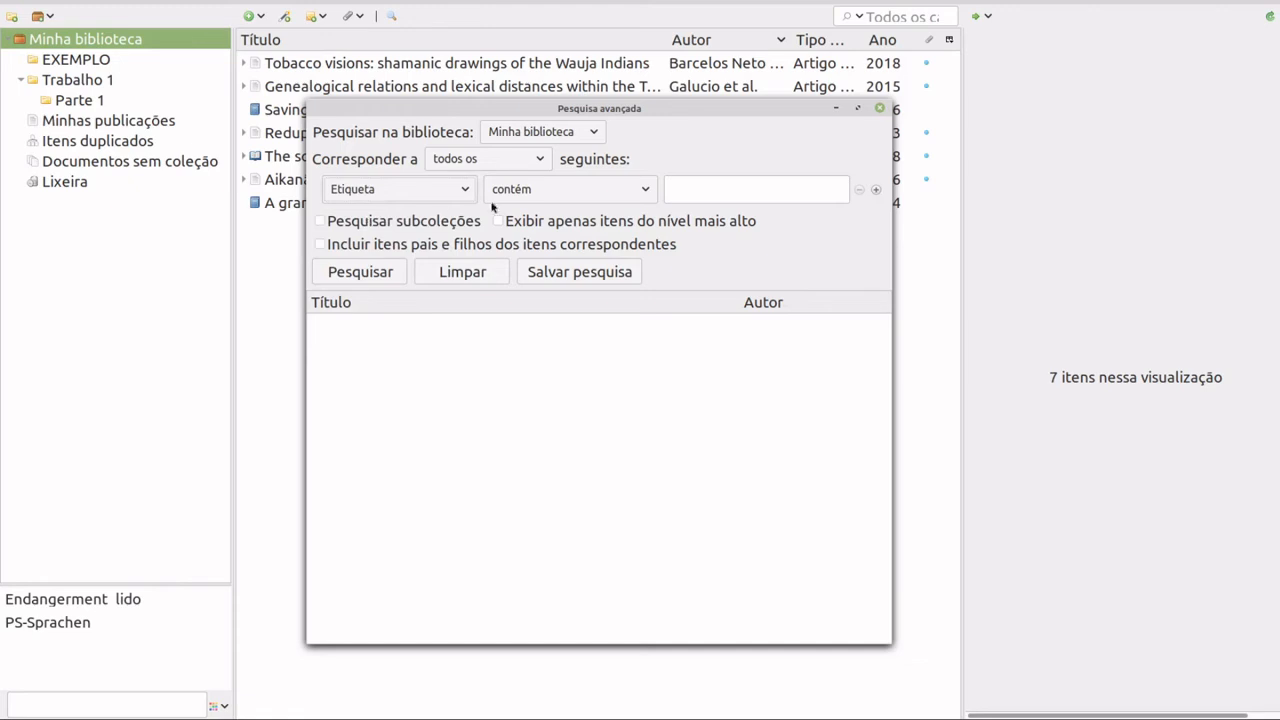
left_click(697, 192)
type("PS")
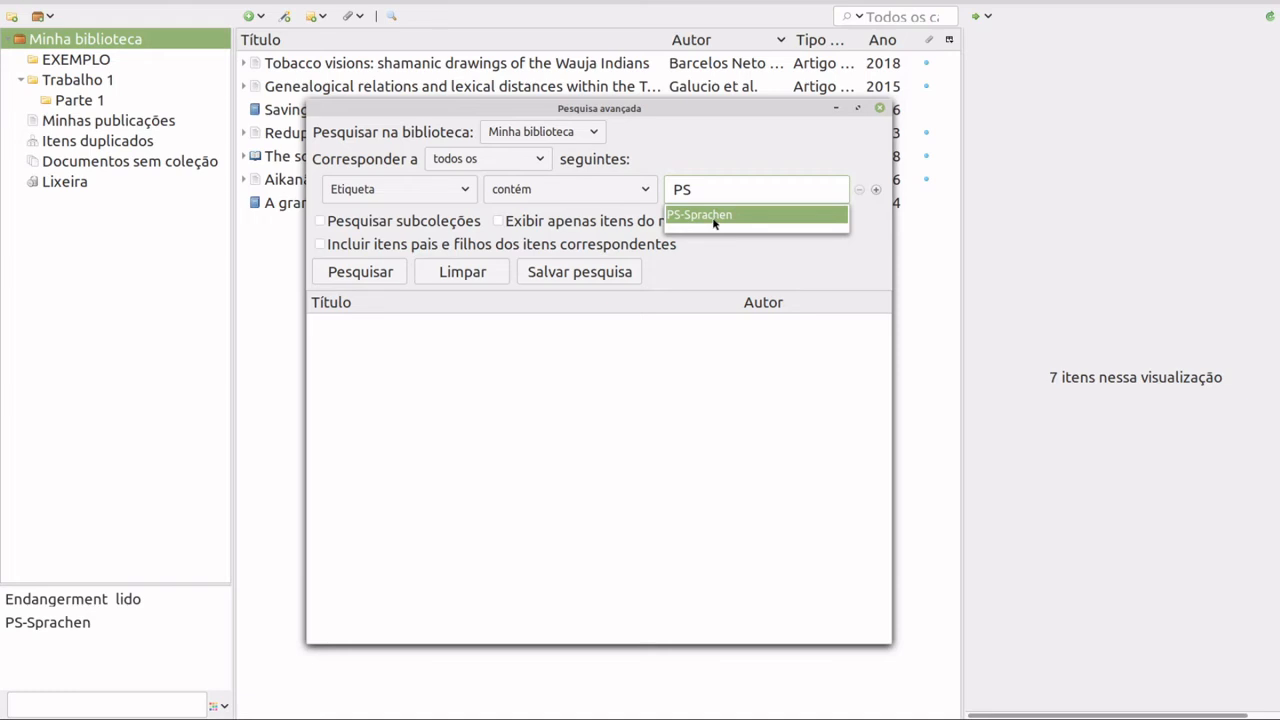
left_click(715, 216)
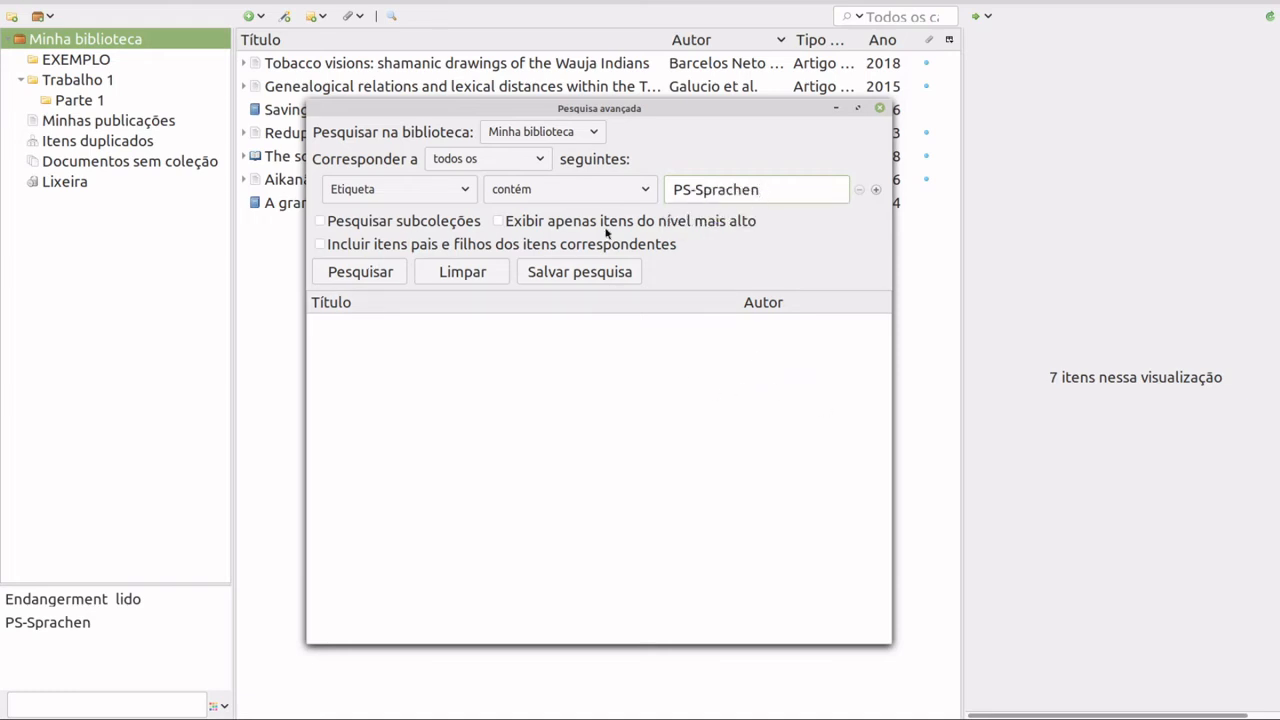
Add a second, empty condition row and save the advanced search as "PS-Spr"
left_click(876, 189)
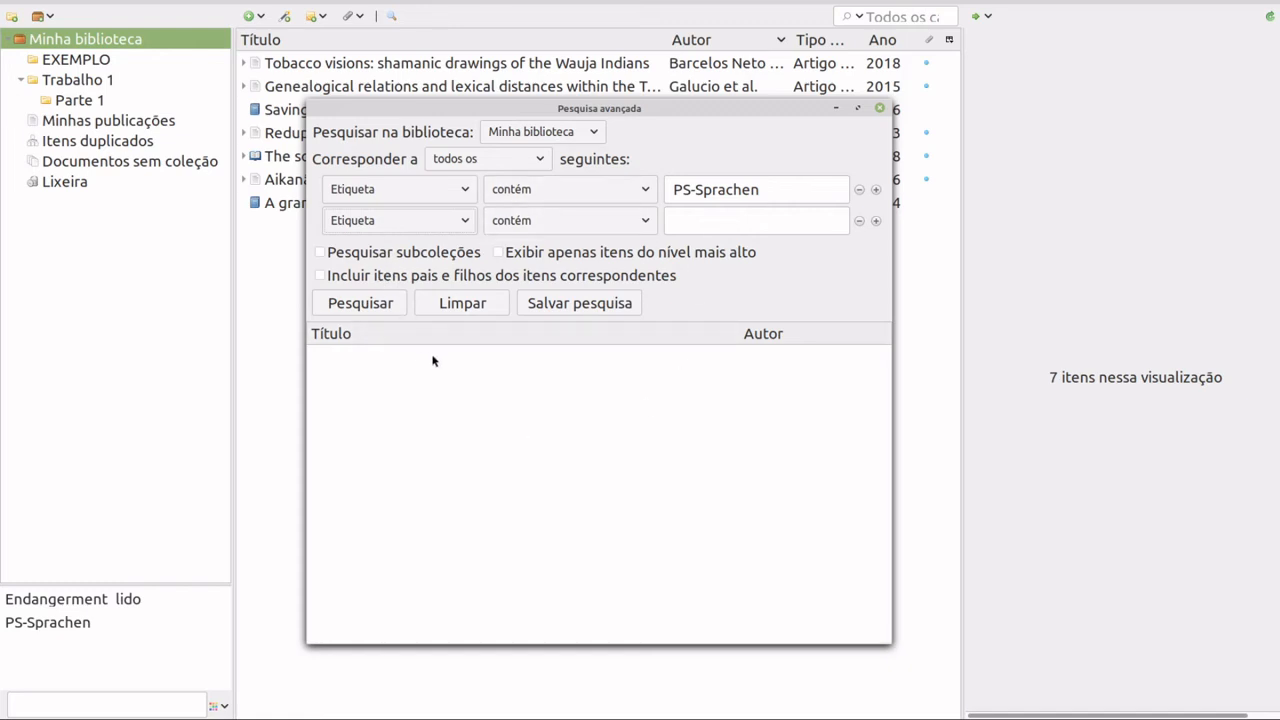
left_click(578, 309)
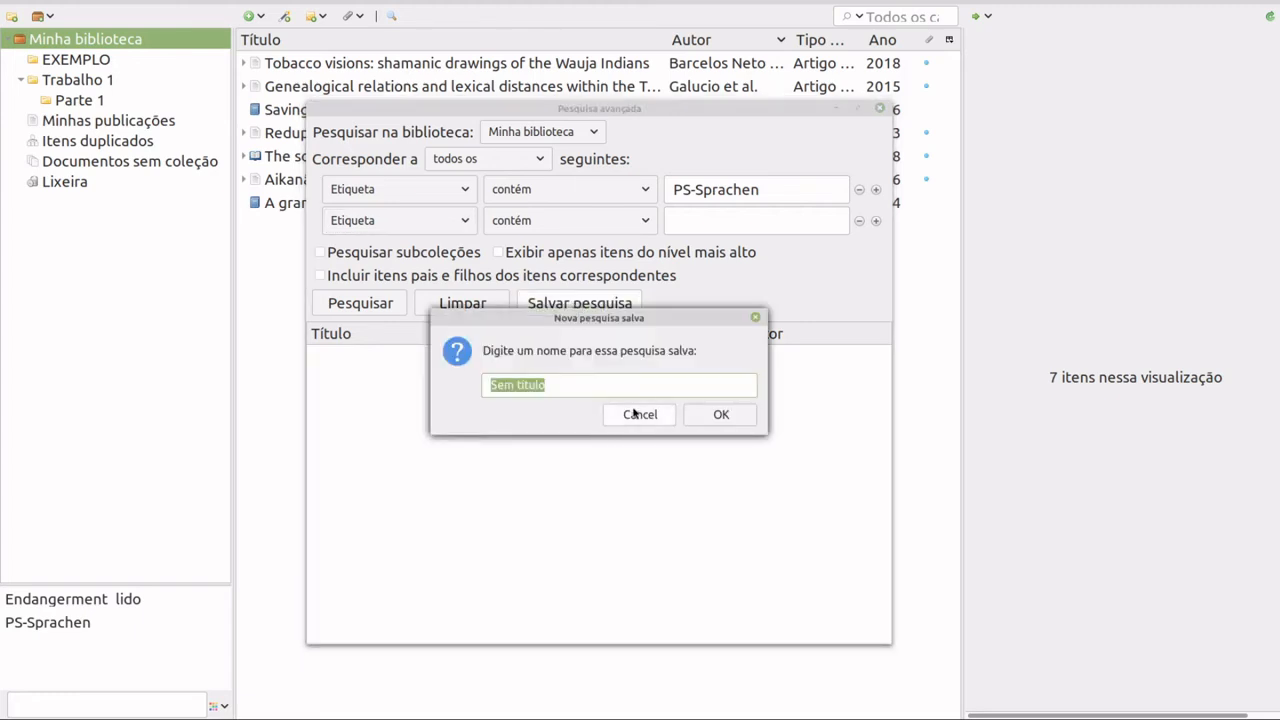
type("PS-Spr")
left_click(729, 414)
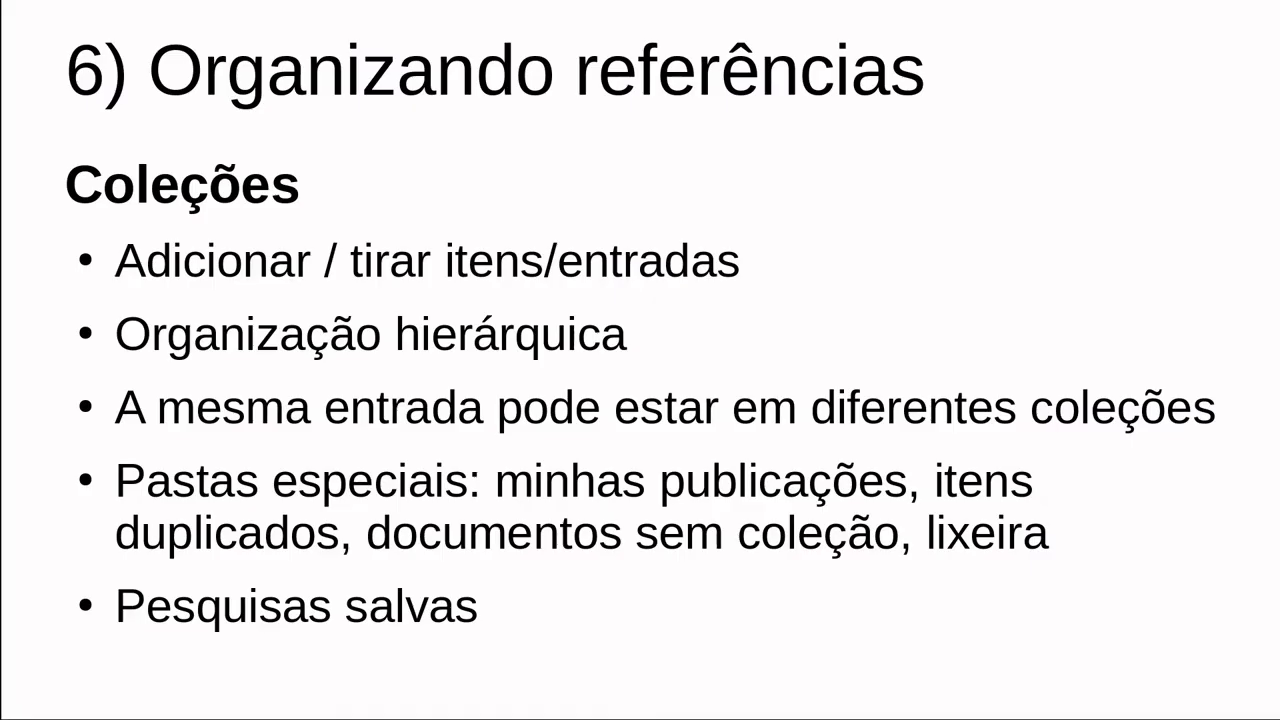
key("Right")
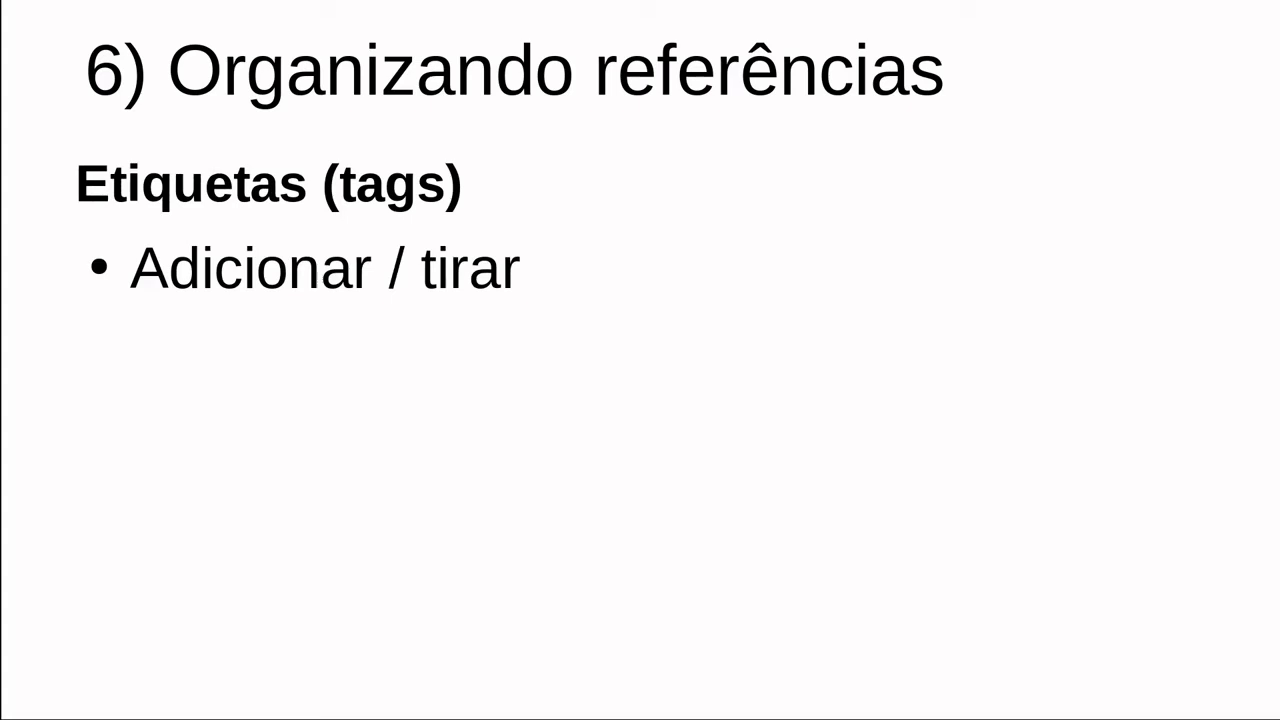
key("ctrl+alt+Left")
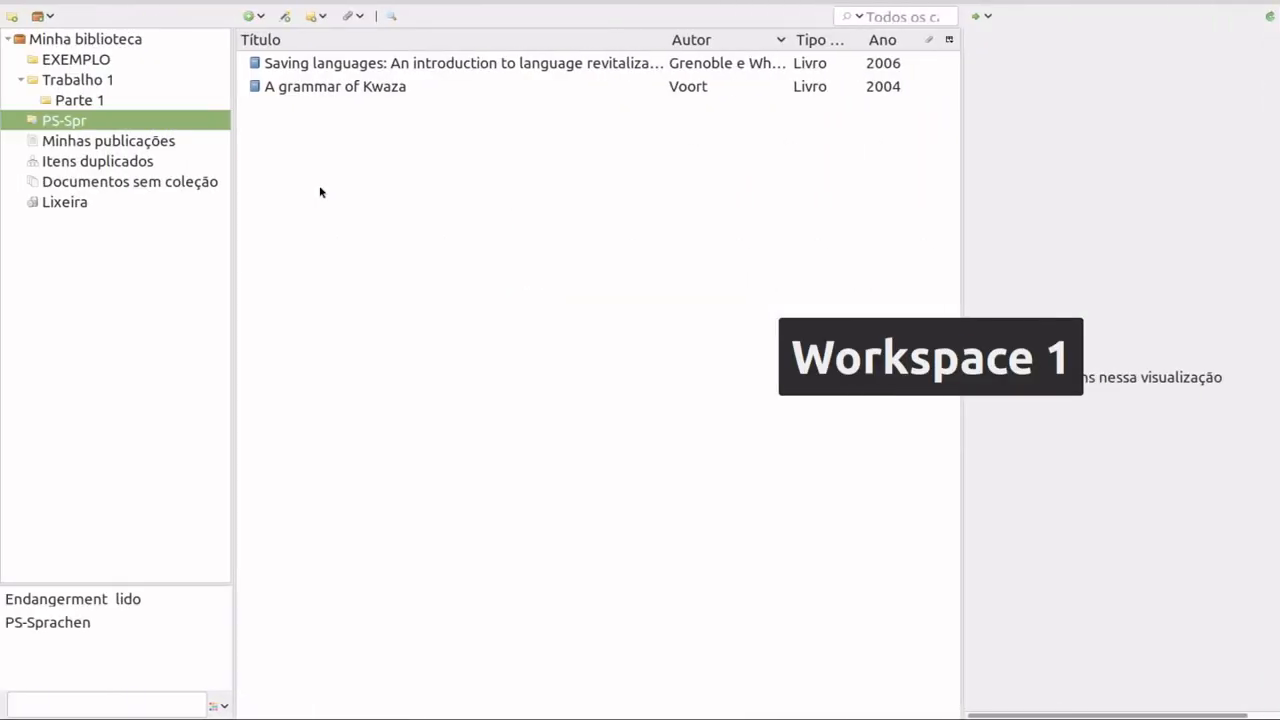
Examine the tags of "A grammar of Kwaza" in the PS-Spr saved search
left_click(329, 88)
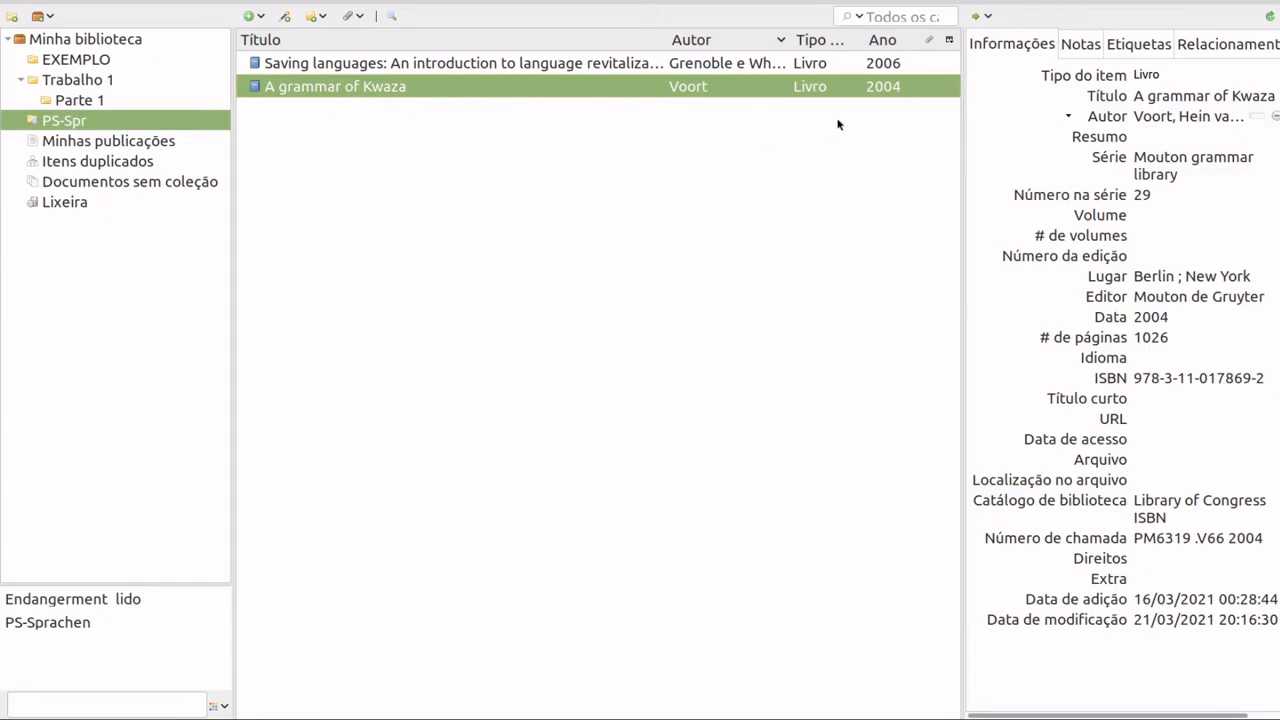
left_click(1139, 46)
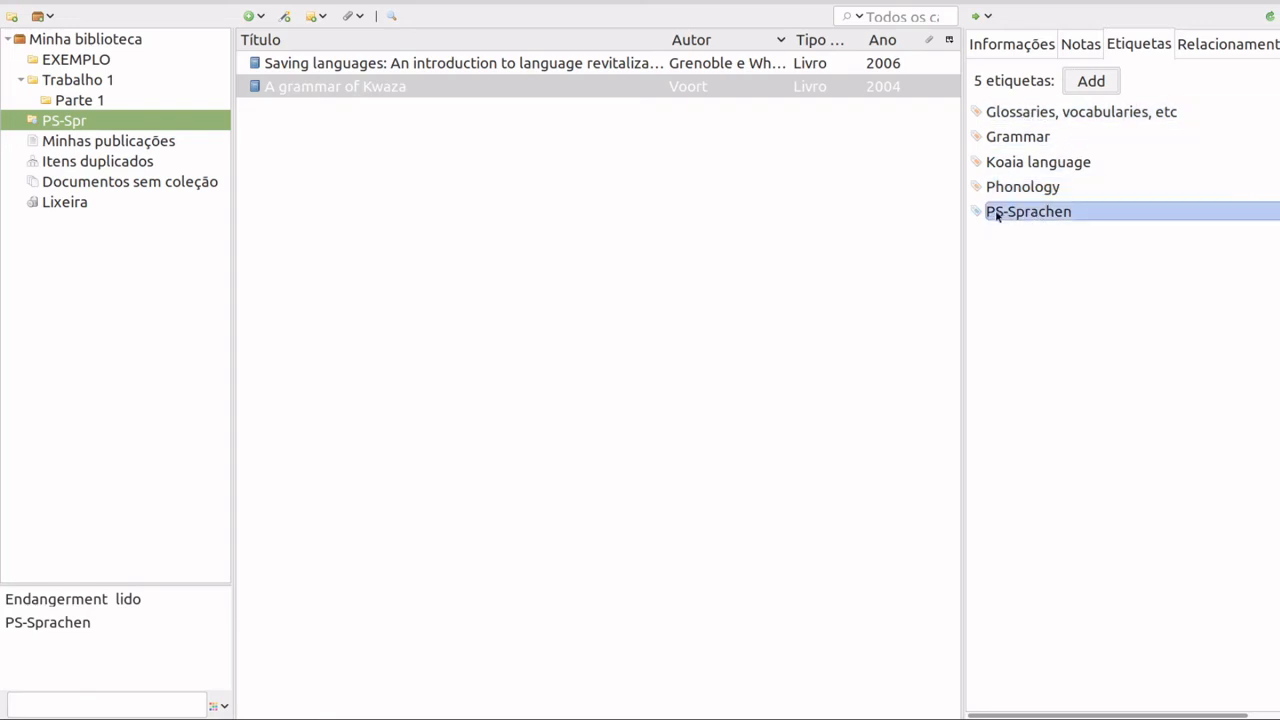
left_click(1050, 213)
left_click(1103, 214)
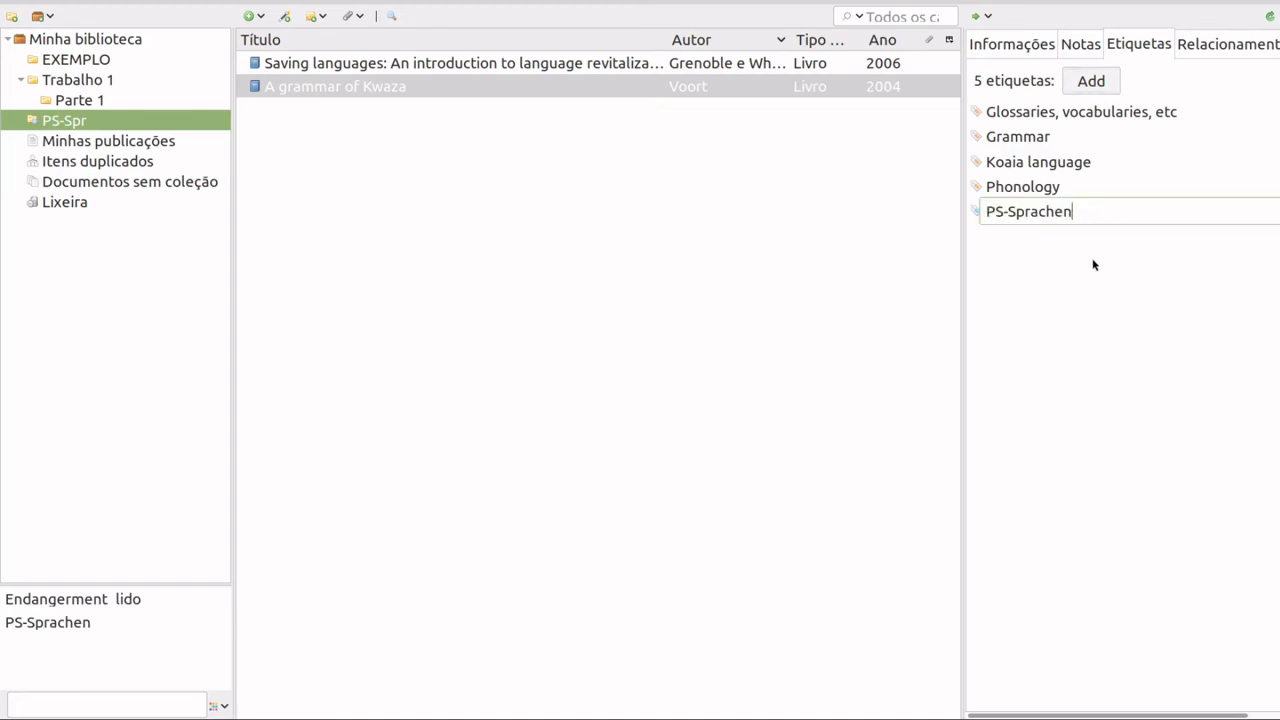
left_click(1094, 265)
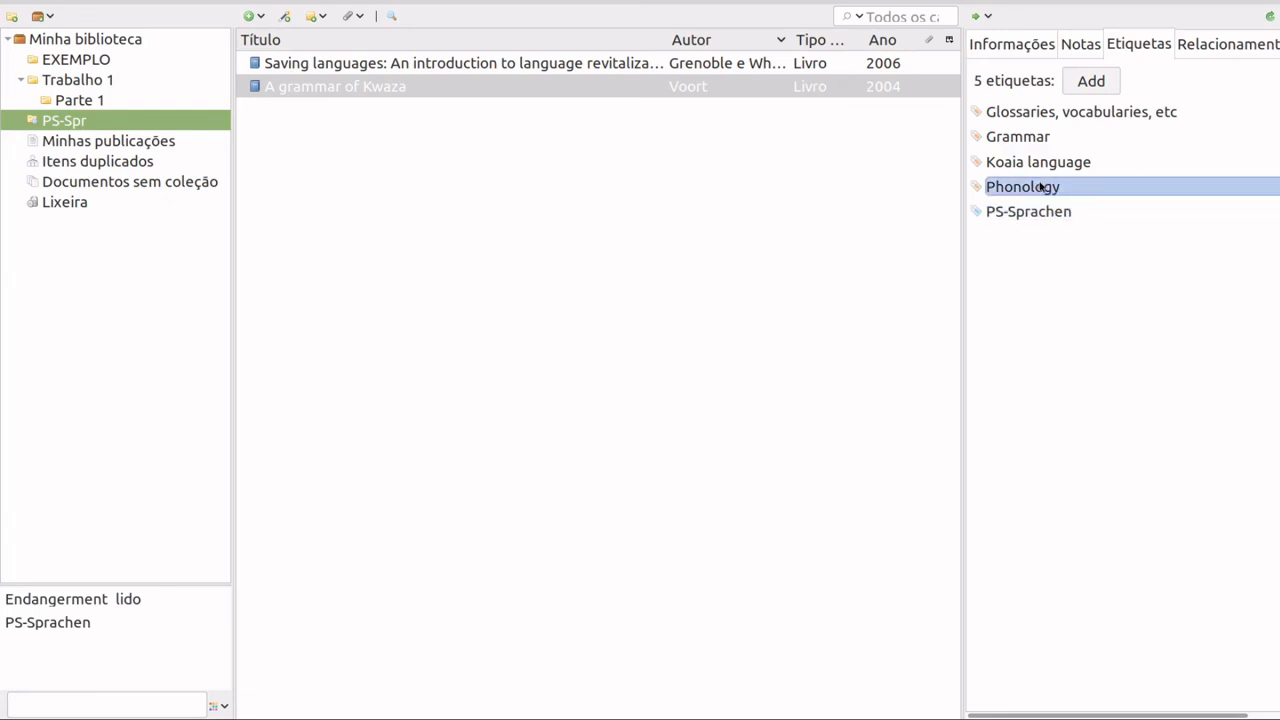
left_click(1030, 195)
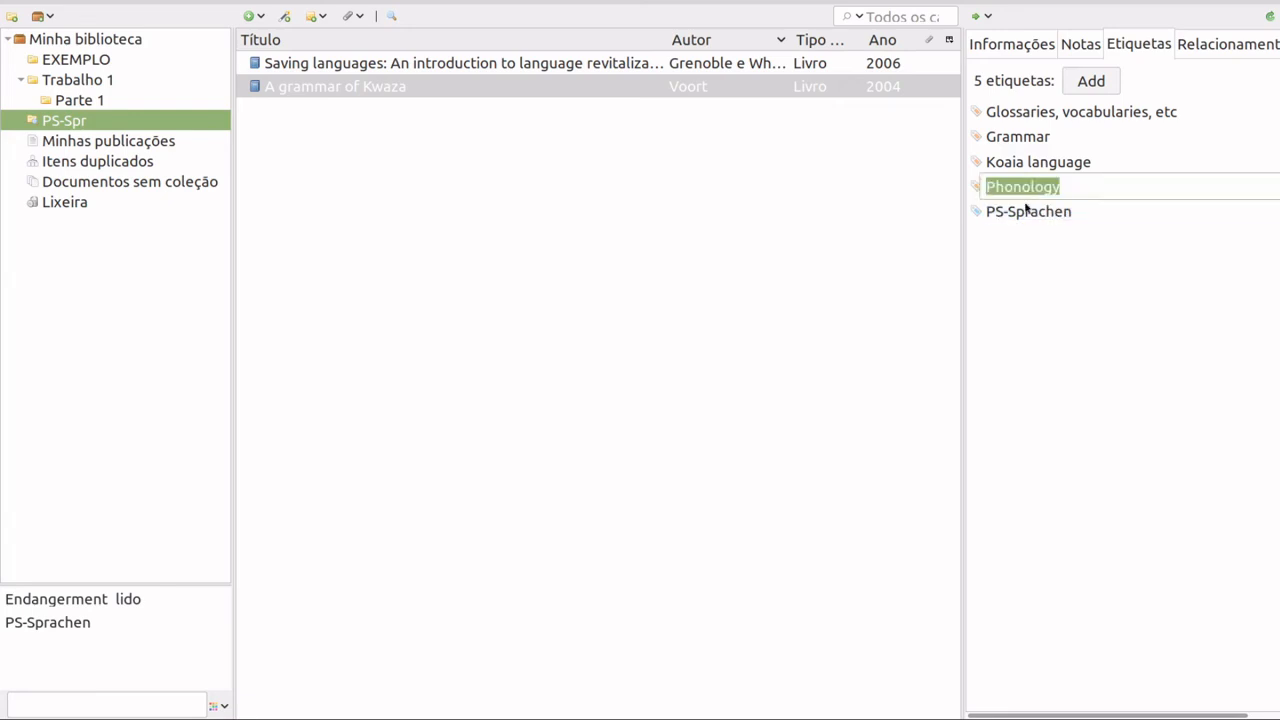
left_click(1027, 210)
left_click(1006, 252)
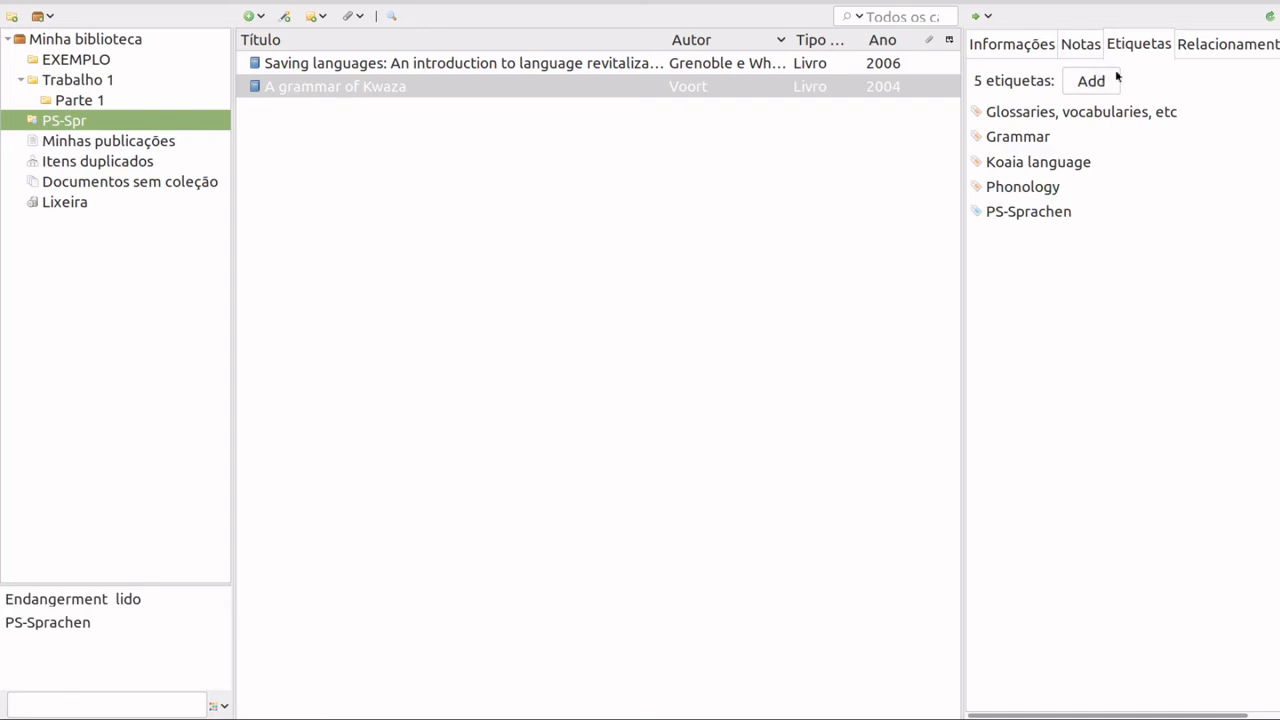
Remove the PS-Sprachen tag from "A grammar of Kwaza" and check the items in the PS-Spr saved search
left_click(1030, 211)
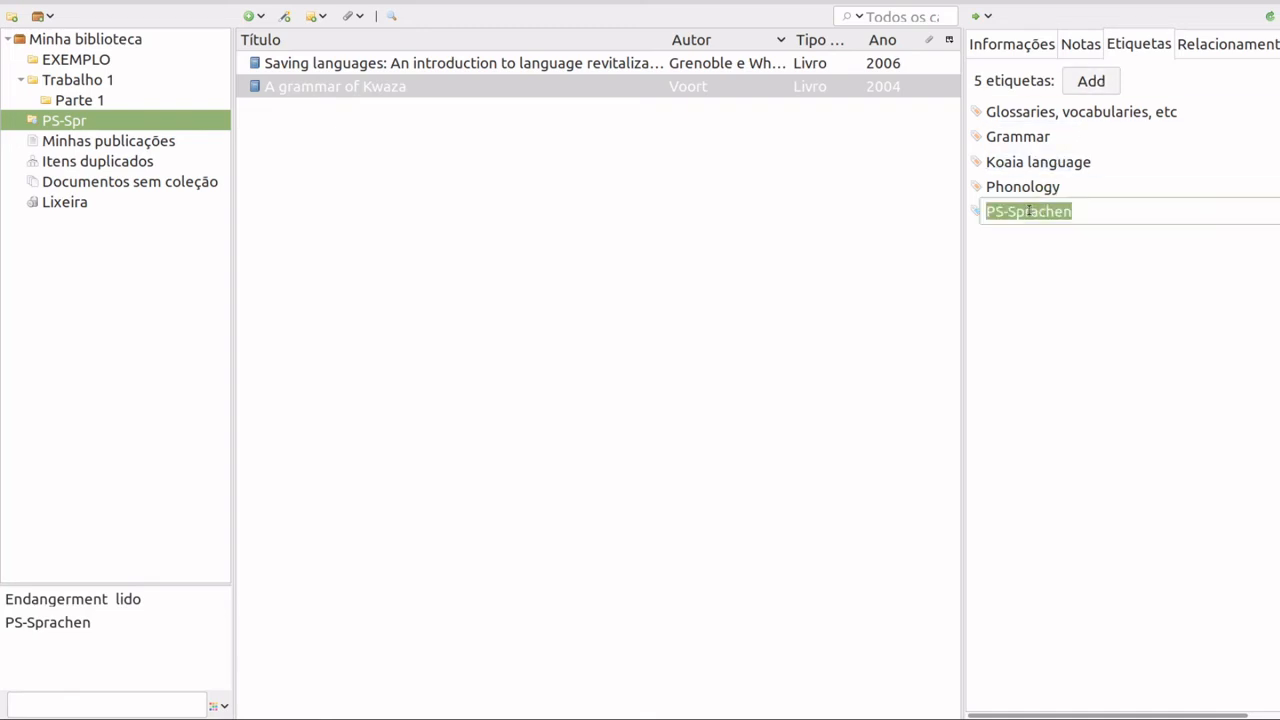
key("BackSpace")
key("Return")
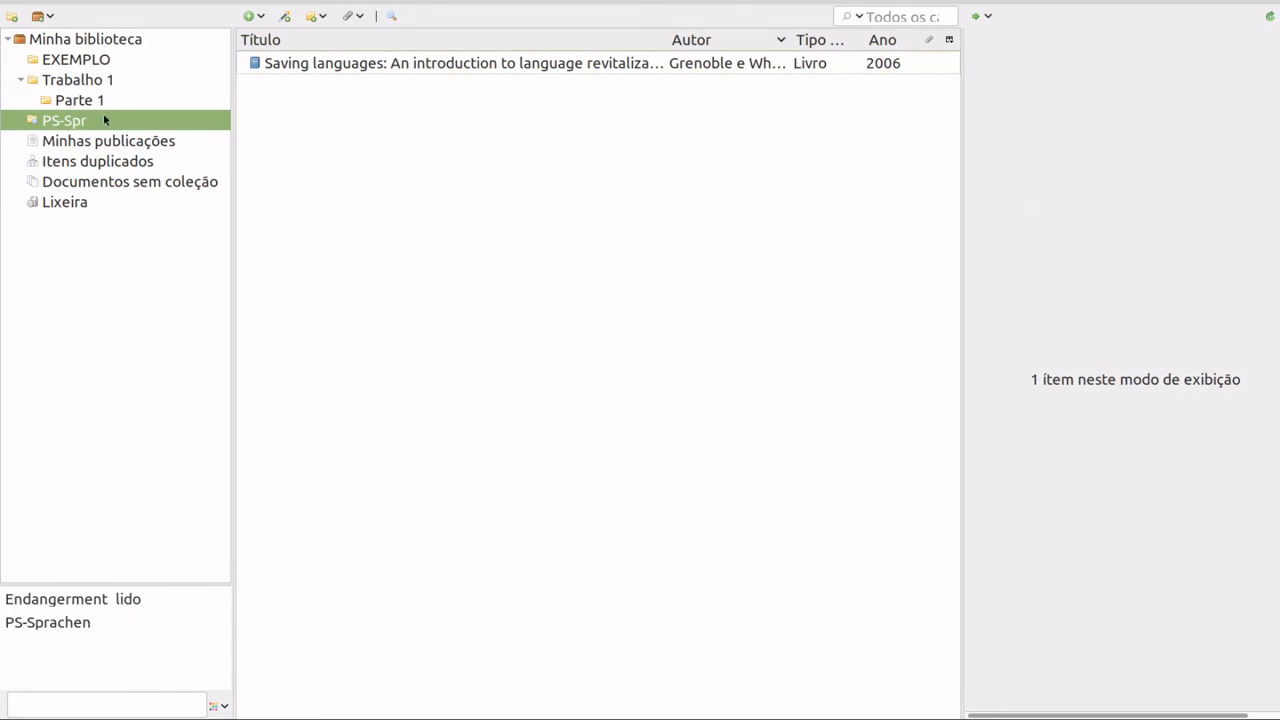
left_click(80, 125)
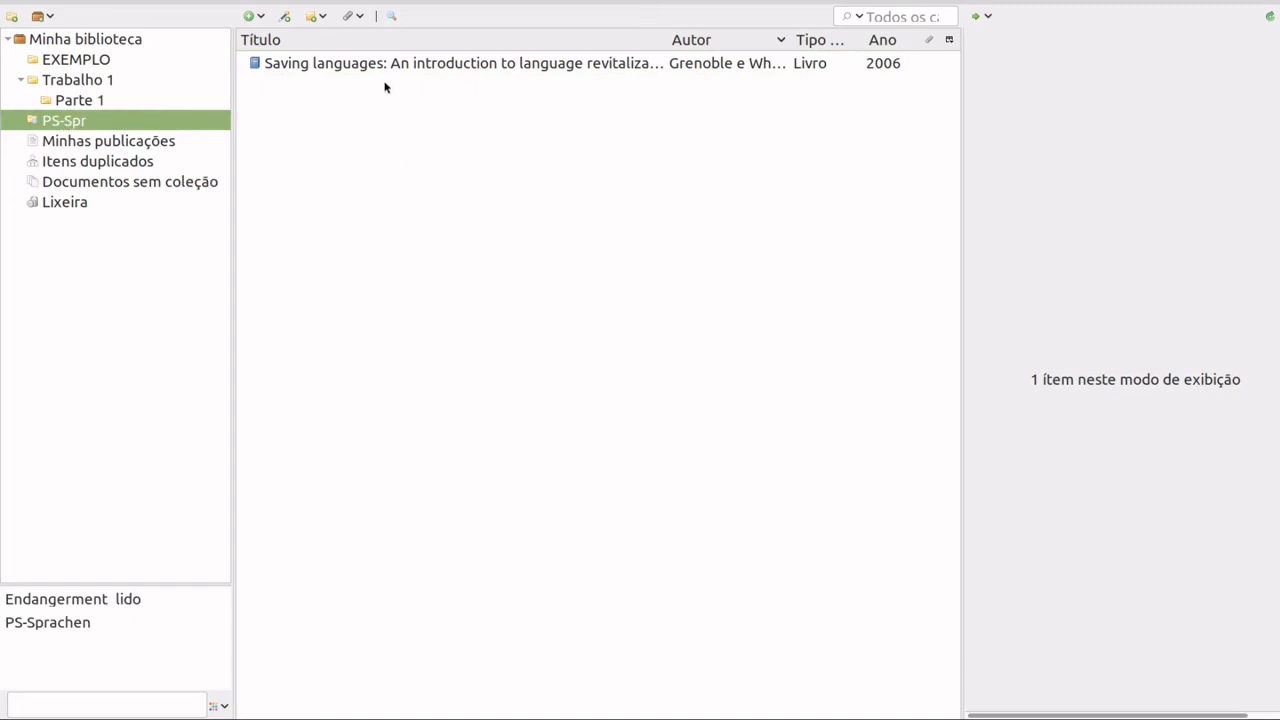
View EXEMPLO and Minha biblioteca, filtering the whole library by the tags PS-Sprachen, Endangerment and lido
left_click(63, 61)
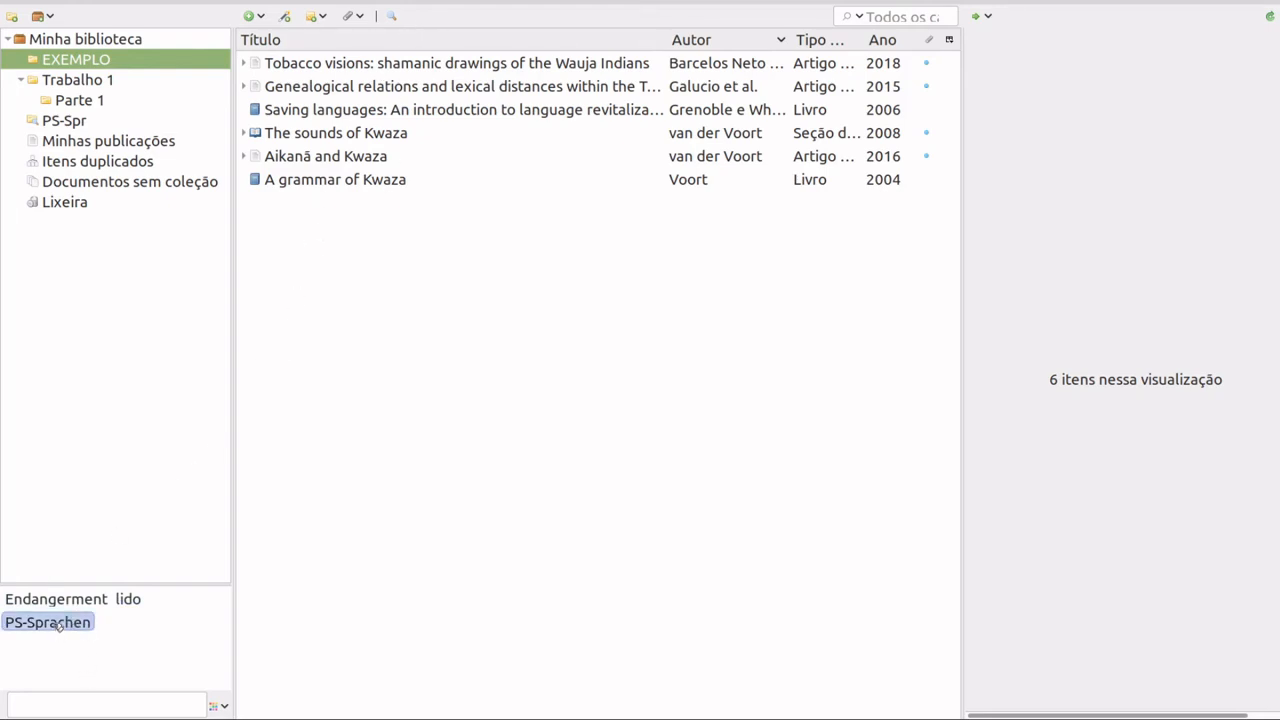
left_click(80, 42)
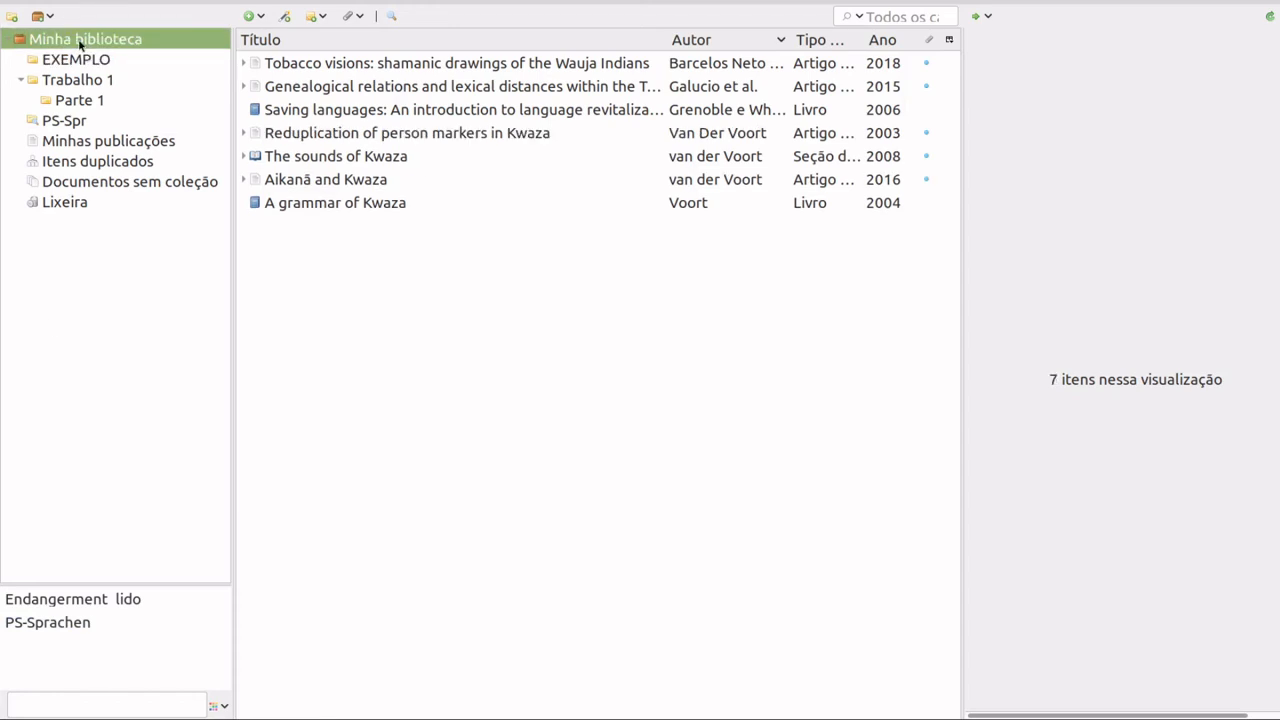
left_click(55, 623)
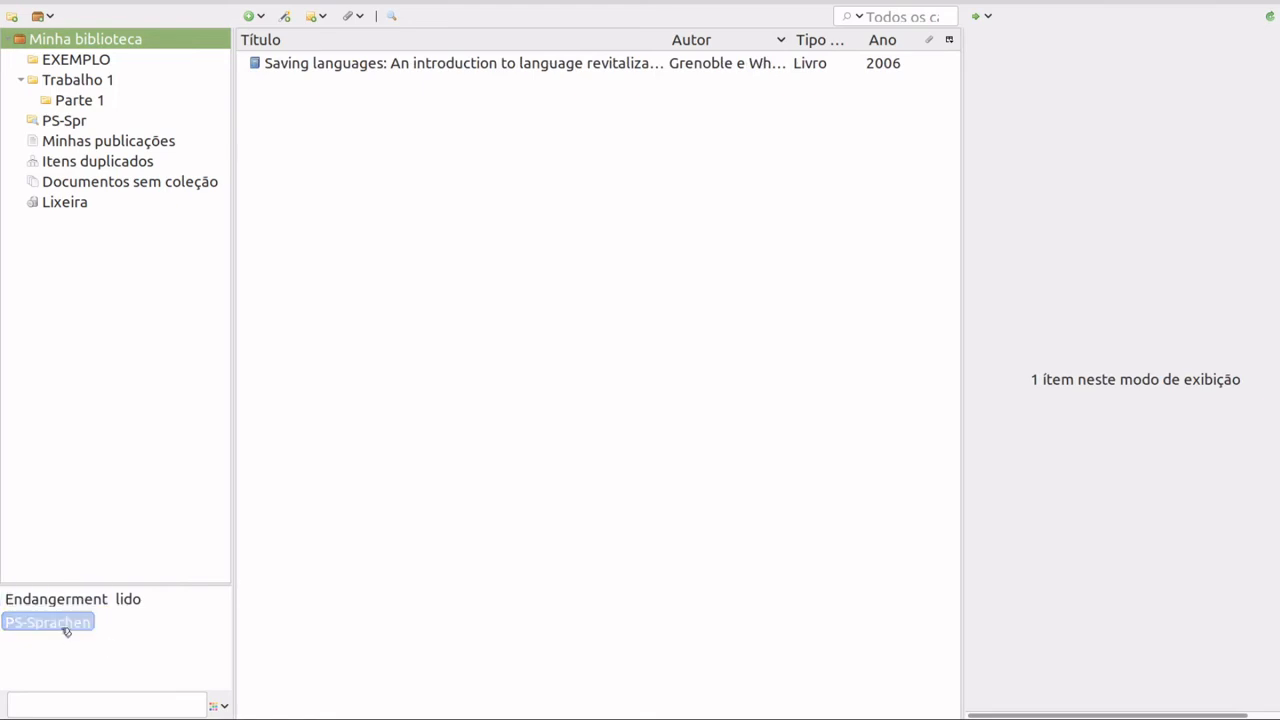
left_click(64, 625)
left_click(87, 601)
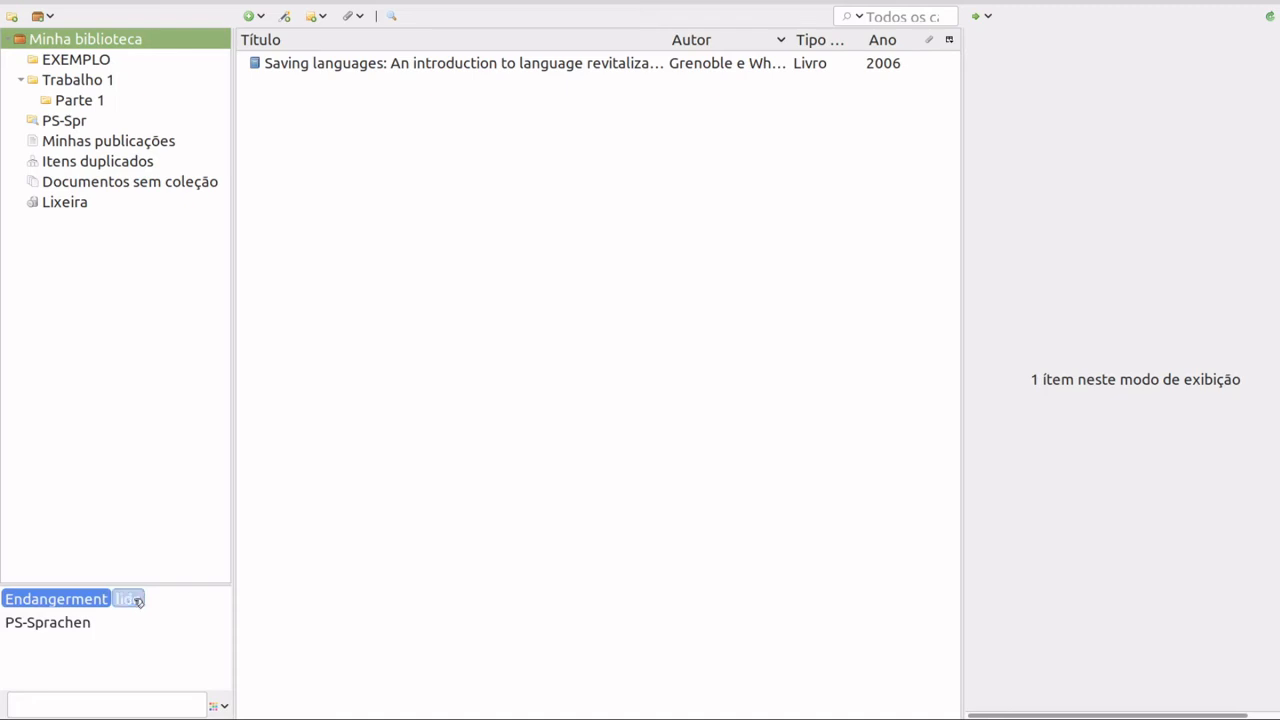
left_click(128, 599)
left_click(65, 600)
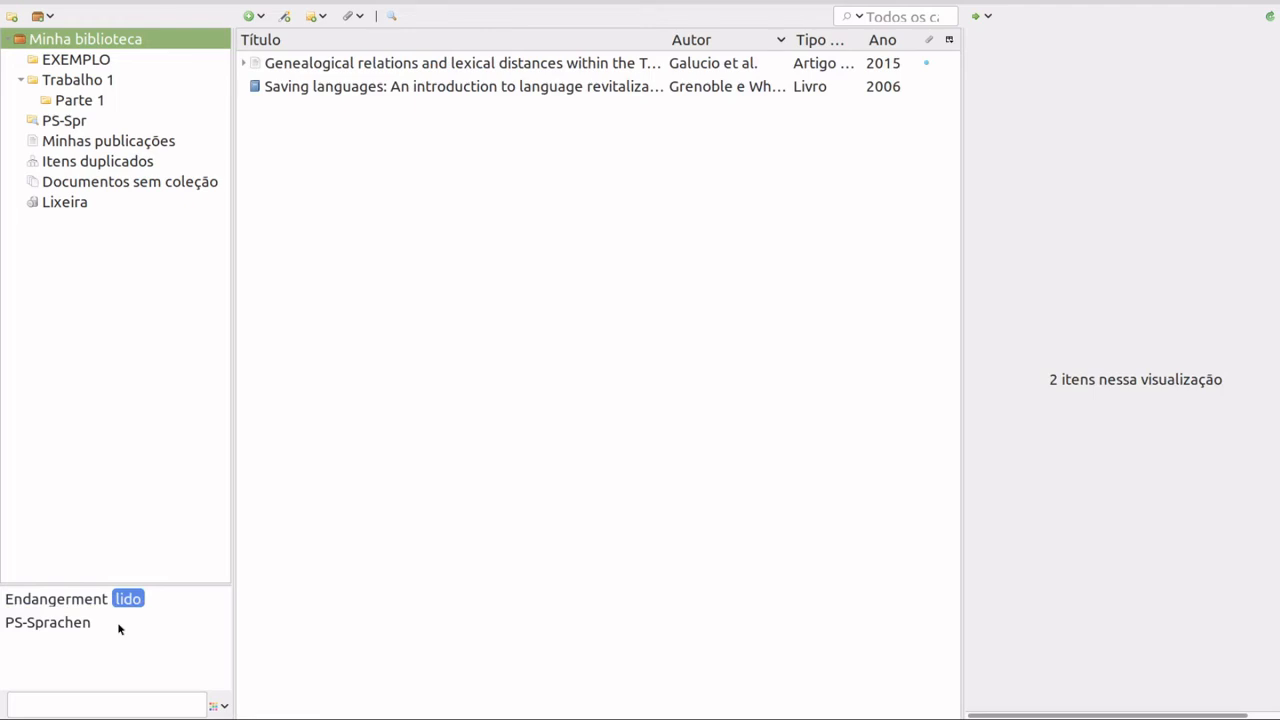
Edit the PS-Spr saved search, setting the operator of its first Etiqueta condition to "não é"
left_click(60, 122)
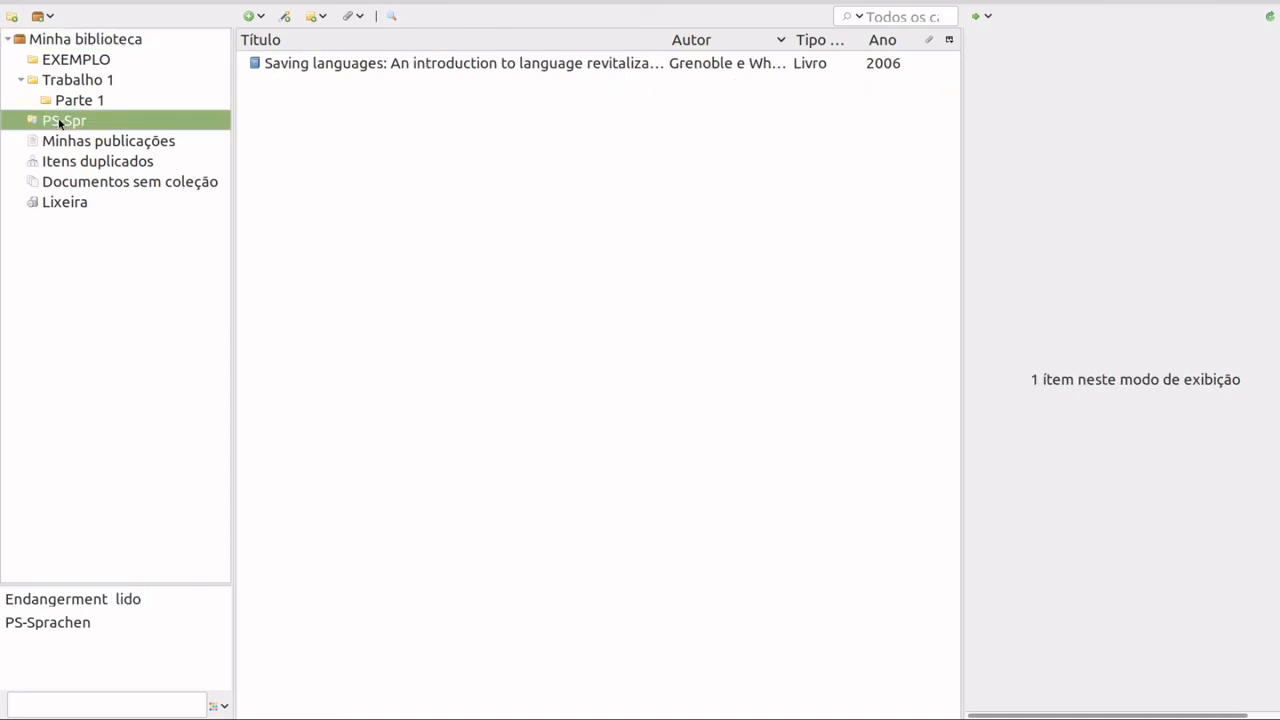
right_click(60, 123)
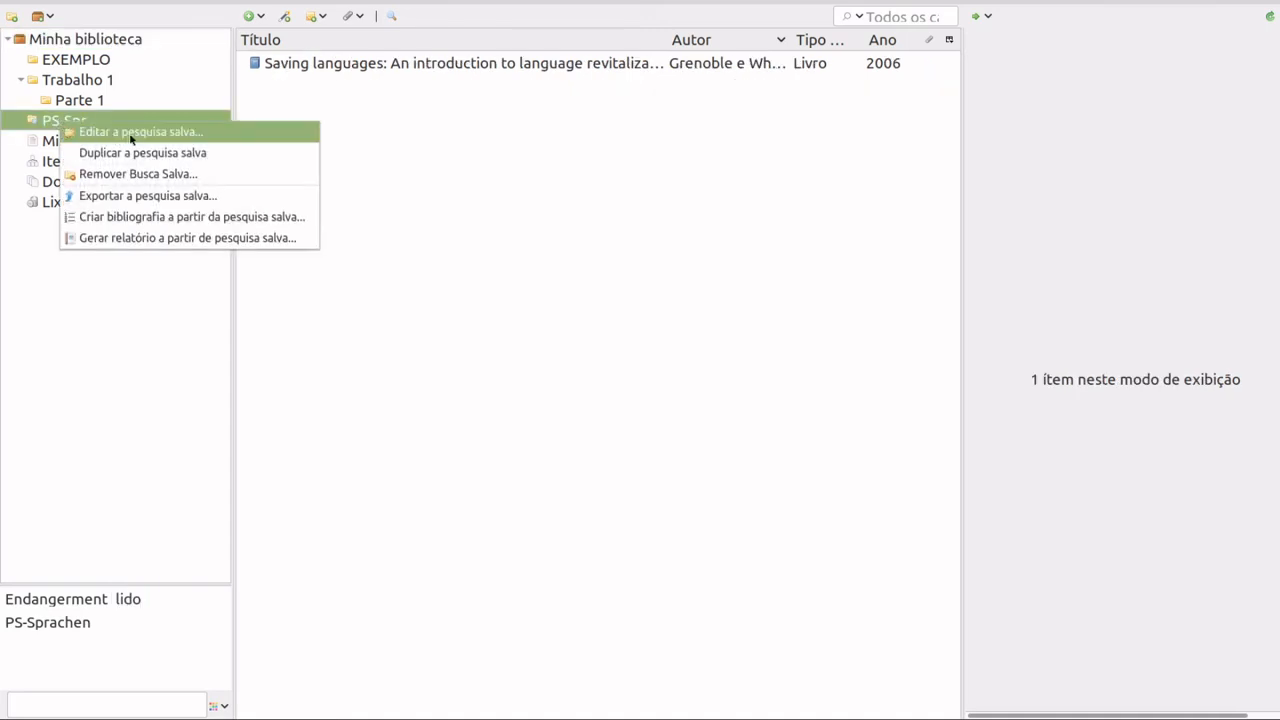
left_click(135, 137)
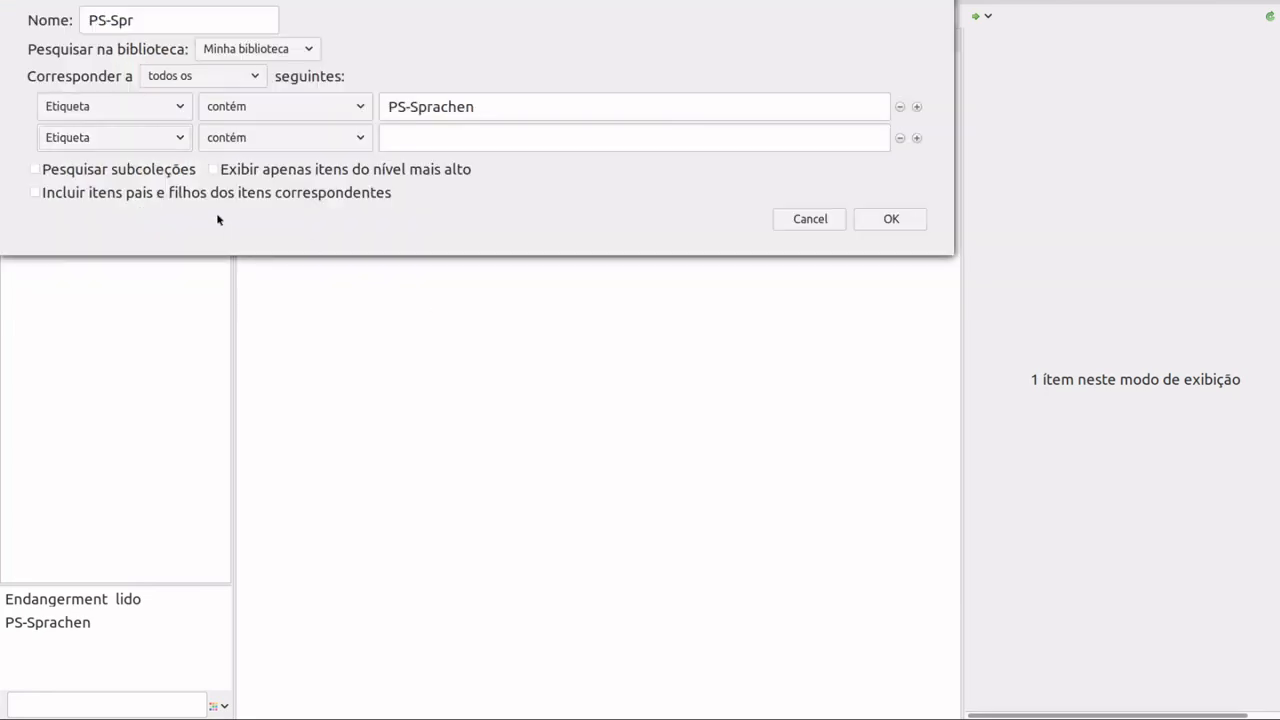
left_click(179, 106)
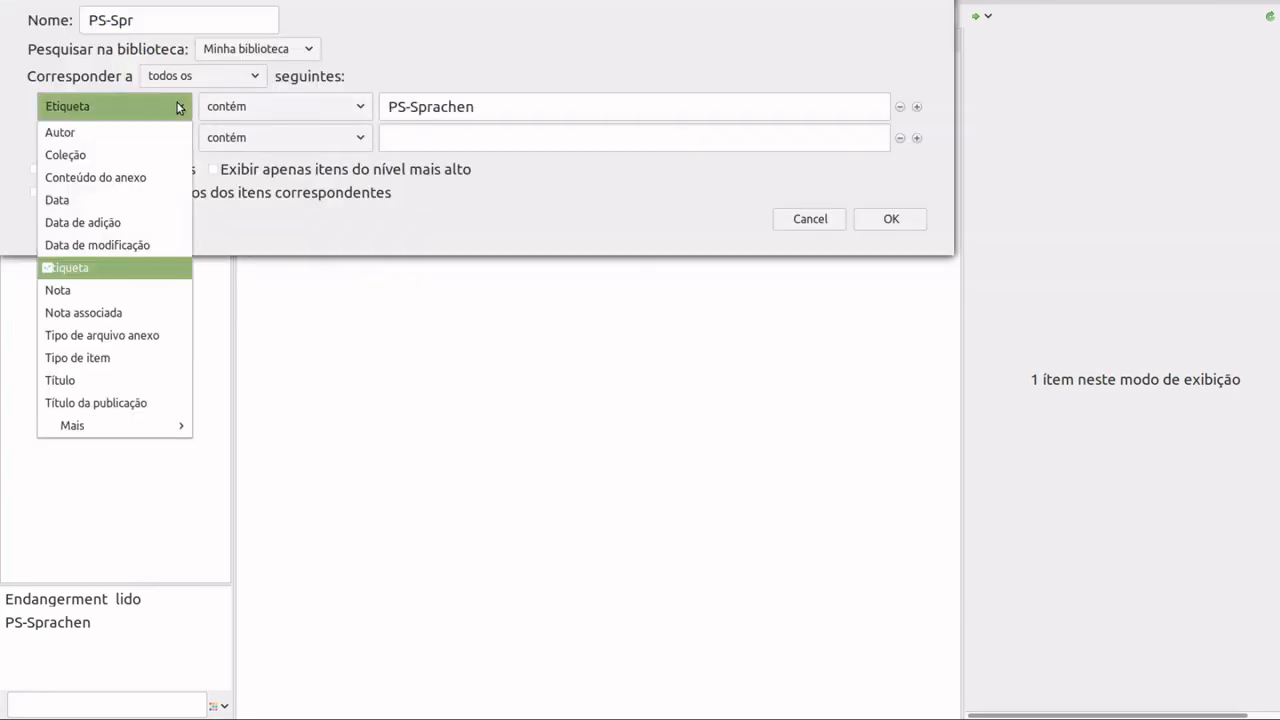
left_click(179, 106)
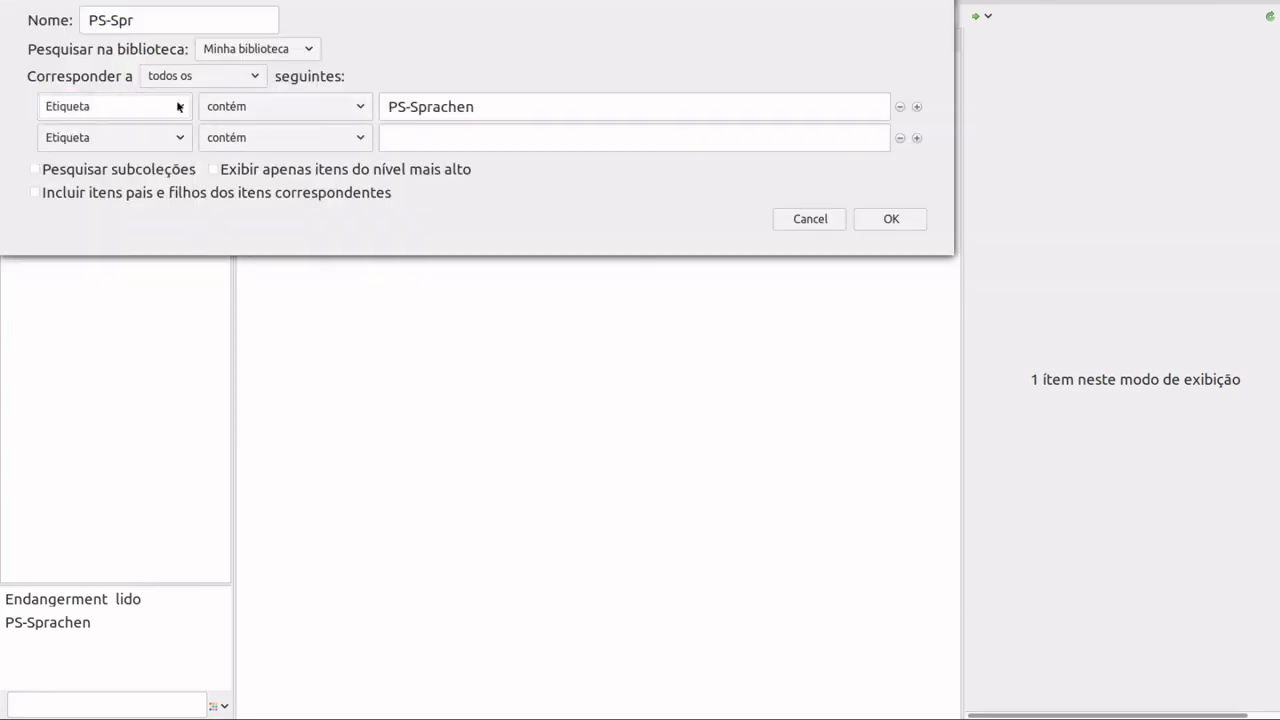
left_click(292, 107)
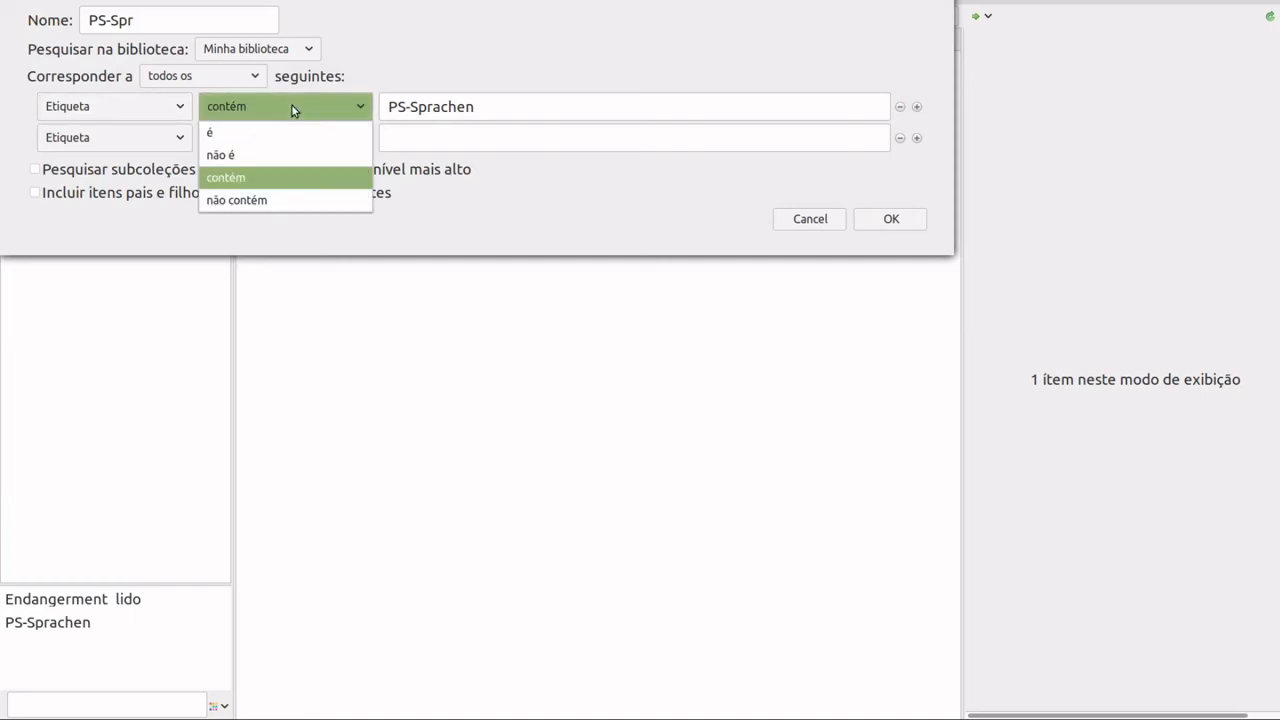
left_click(242, 157)
Set the first condition's value to "lido" and save the search with parent and child items of matching items included
left_click_drag(497, 106, 297, 100)
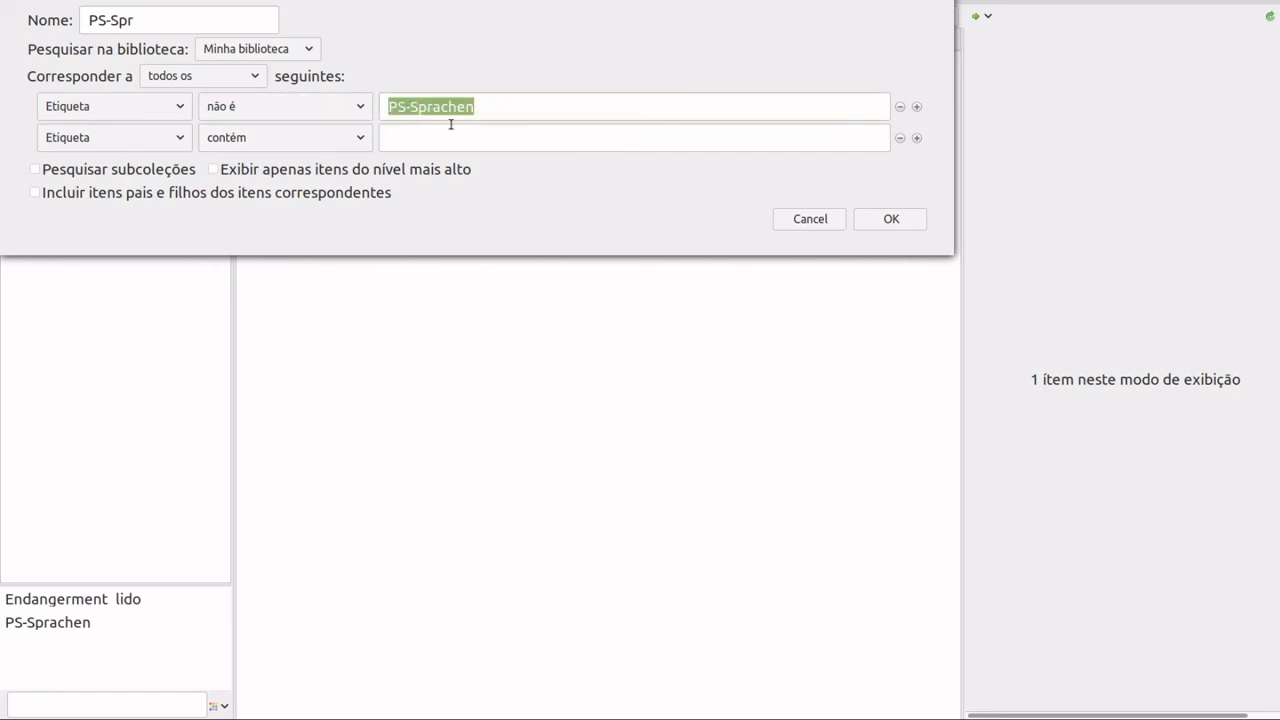
type("lido")
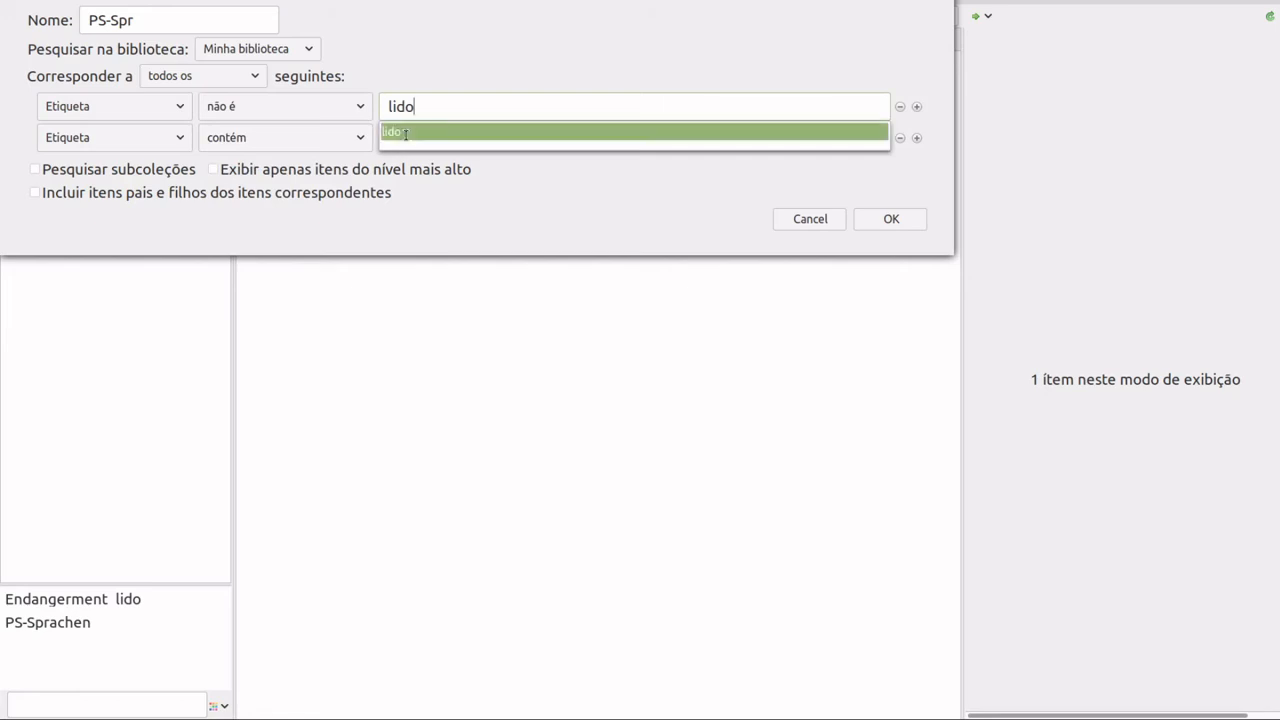
left_click(405, 136)
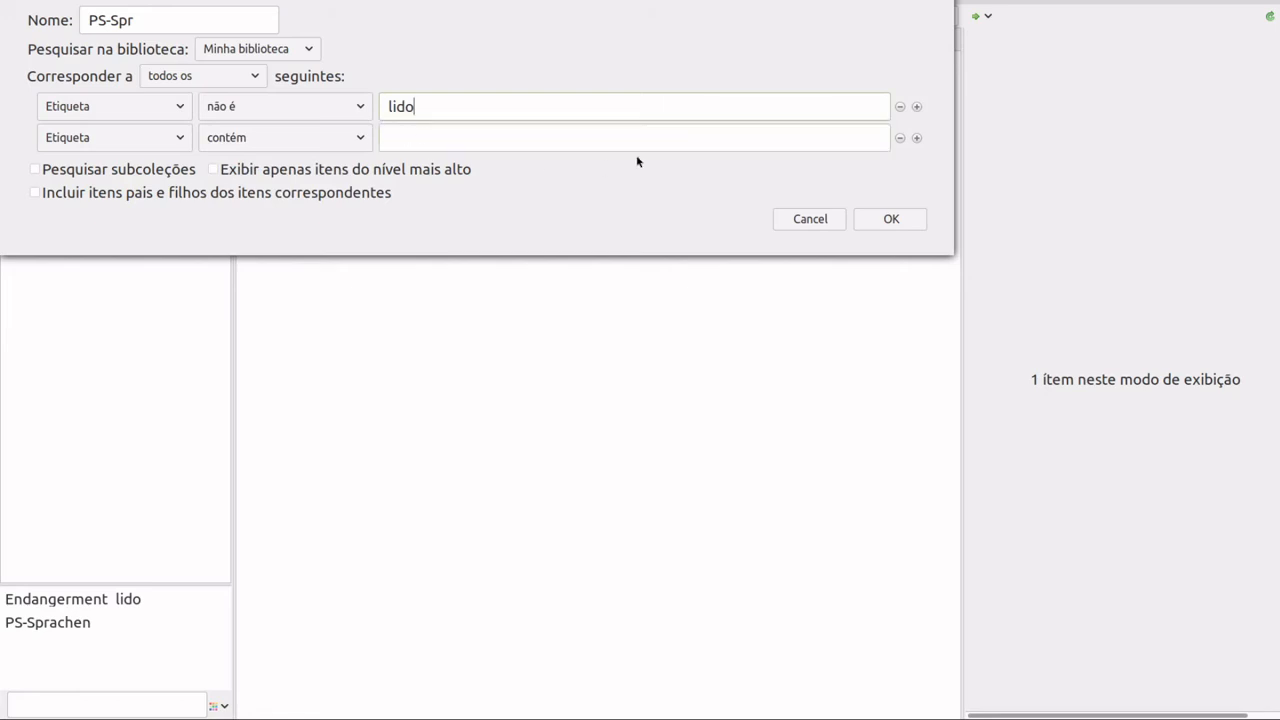
left_click(50, 196)
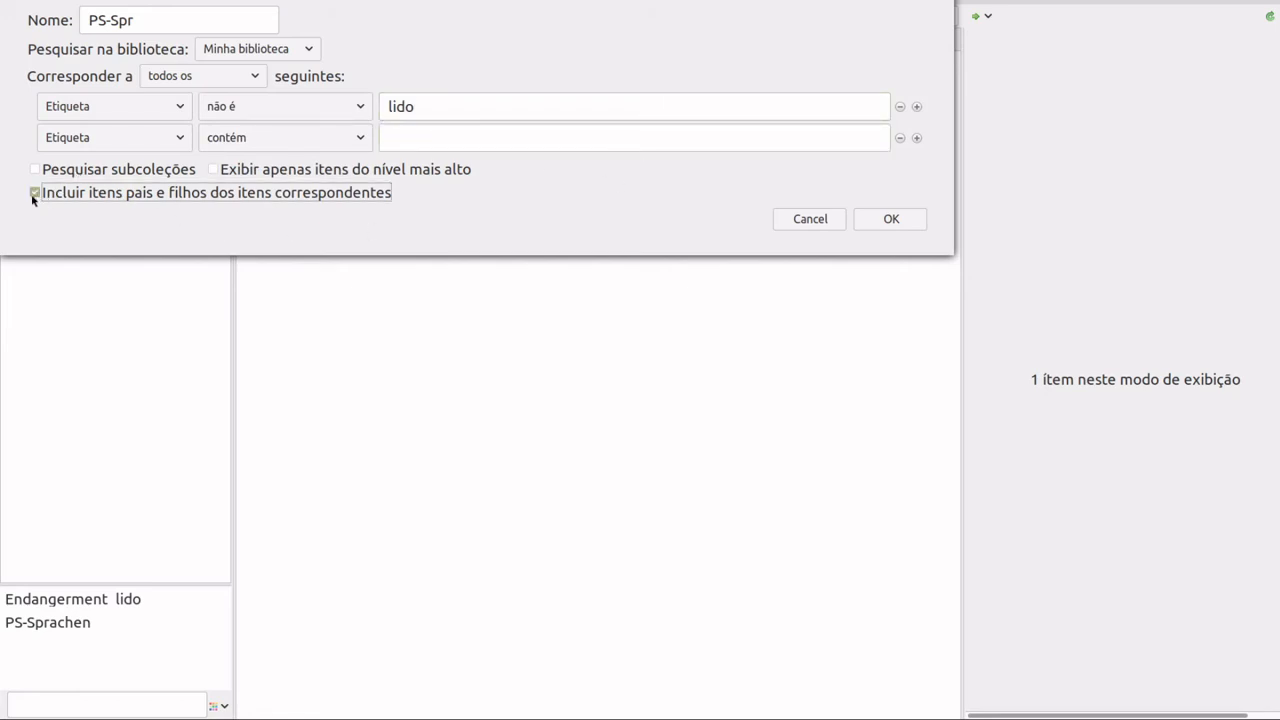
left_click(895, 222)
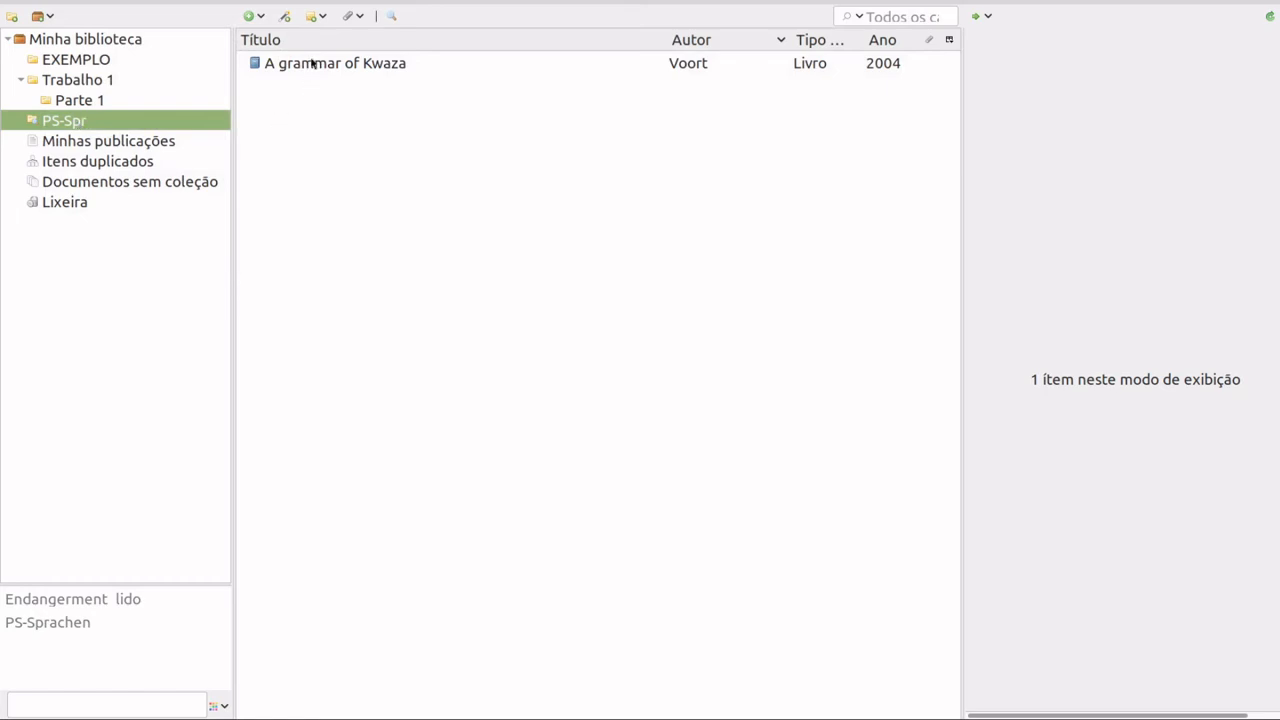
Compare the tags of "A grammar of Kwaza" in PS-Spr with those of the library items filtered by the tag lido
left_click(354, 66)
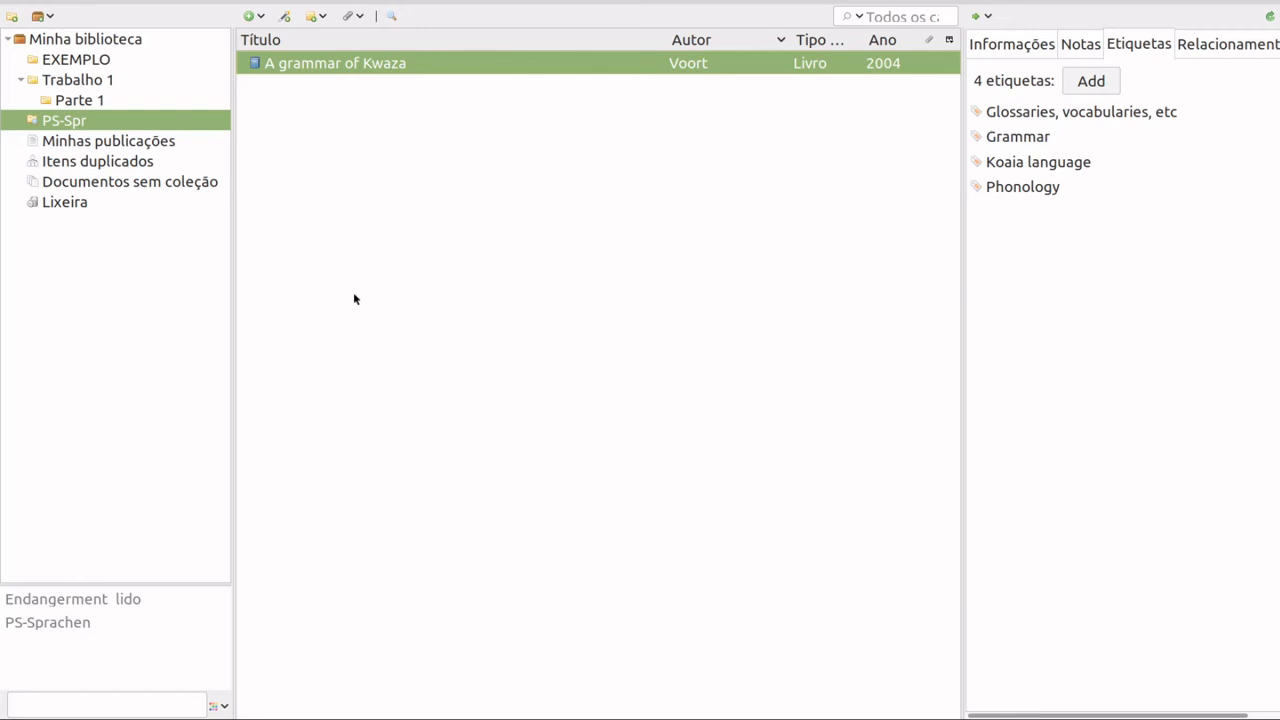
left_click(108, 42)
left_click(132, 601)
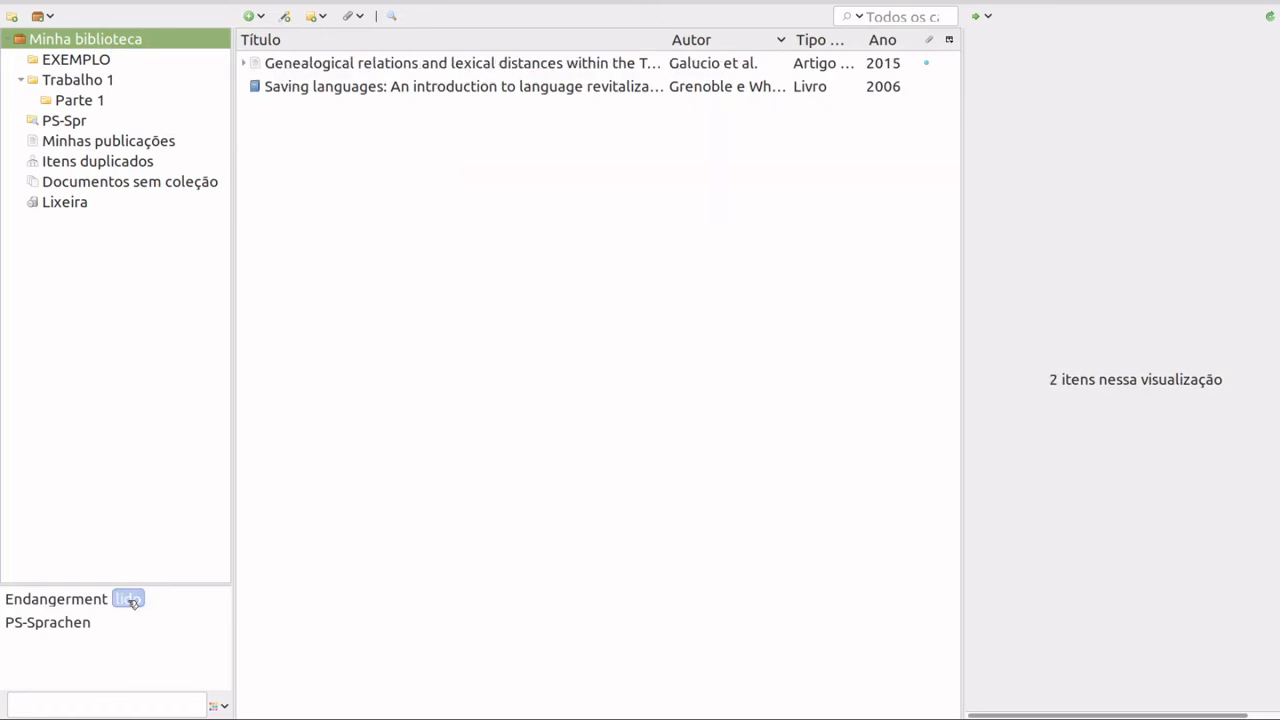
left_click(350, 65)
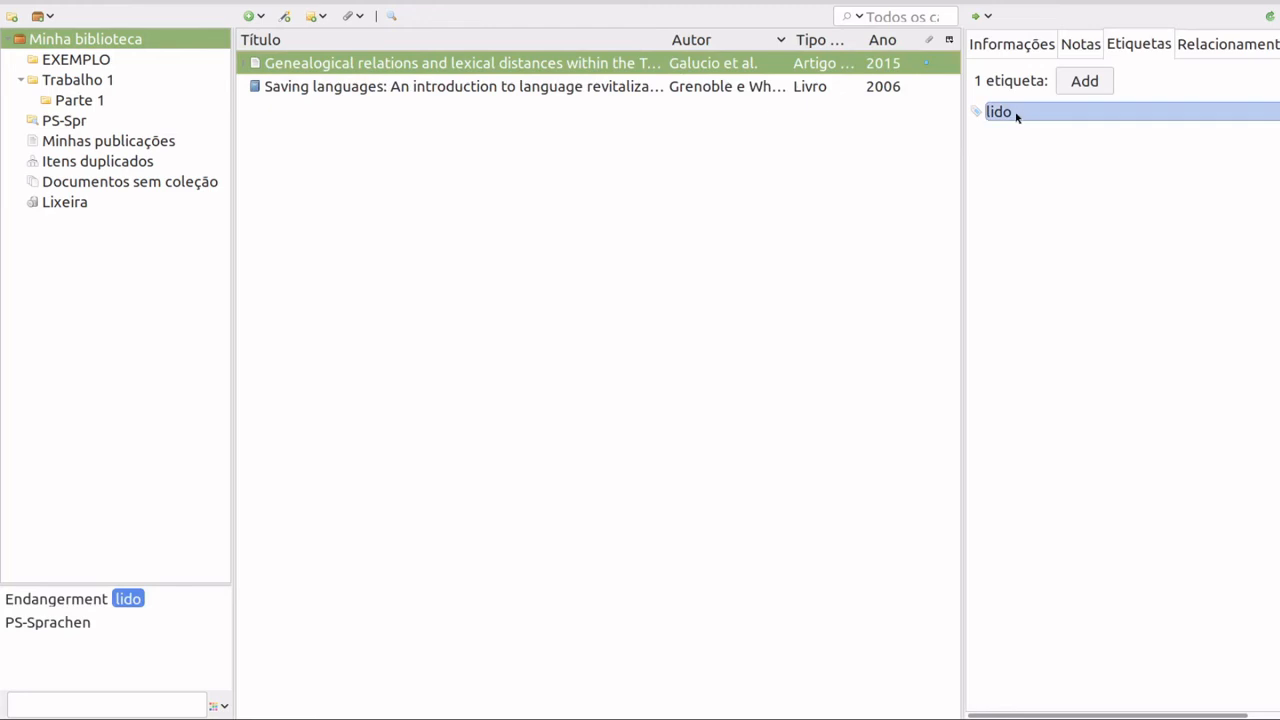
left_click(465, 90)
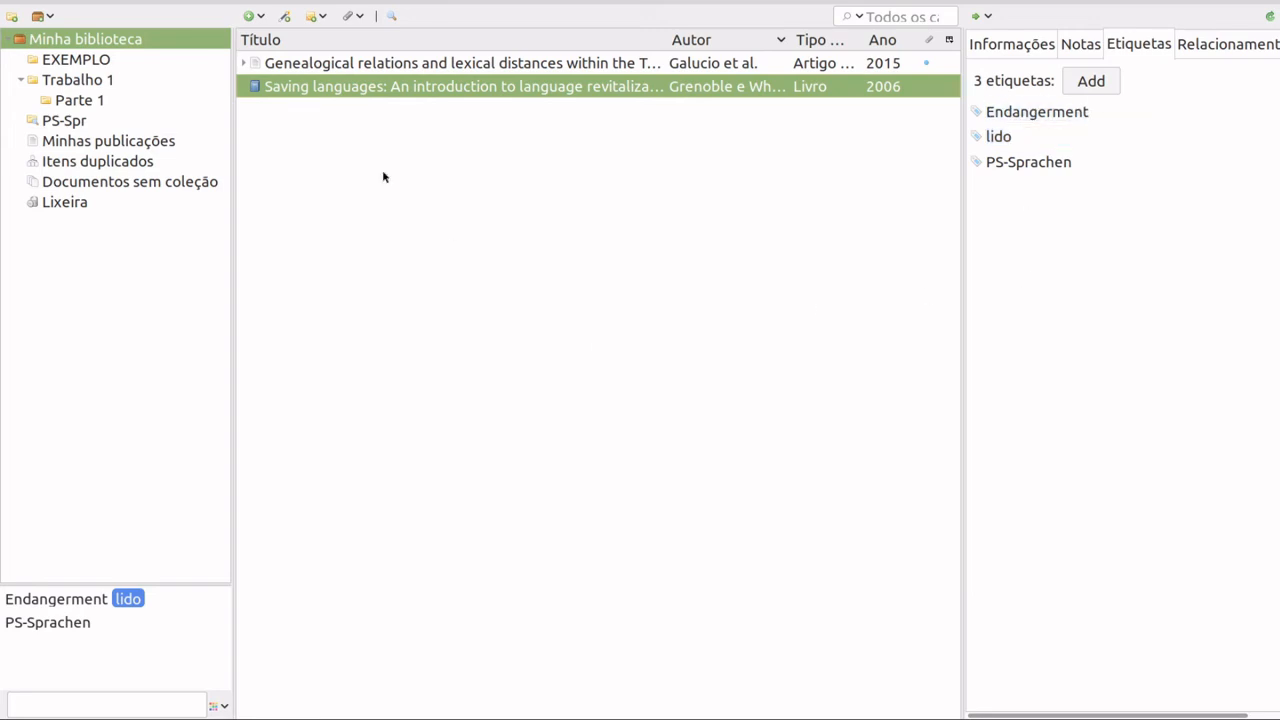
left_click(66, 122)
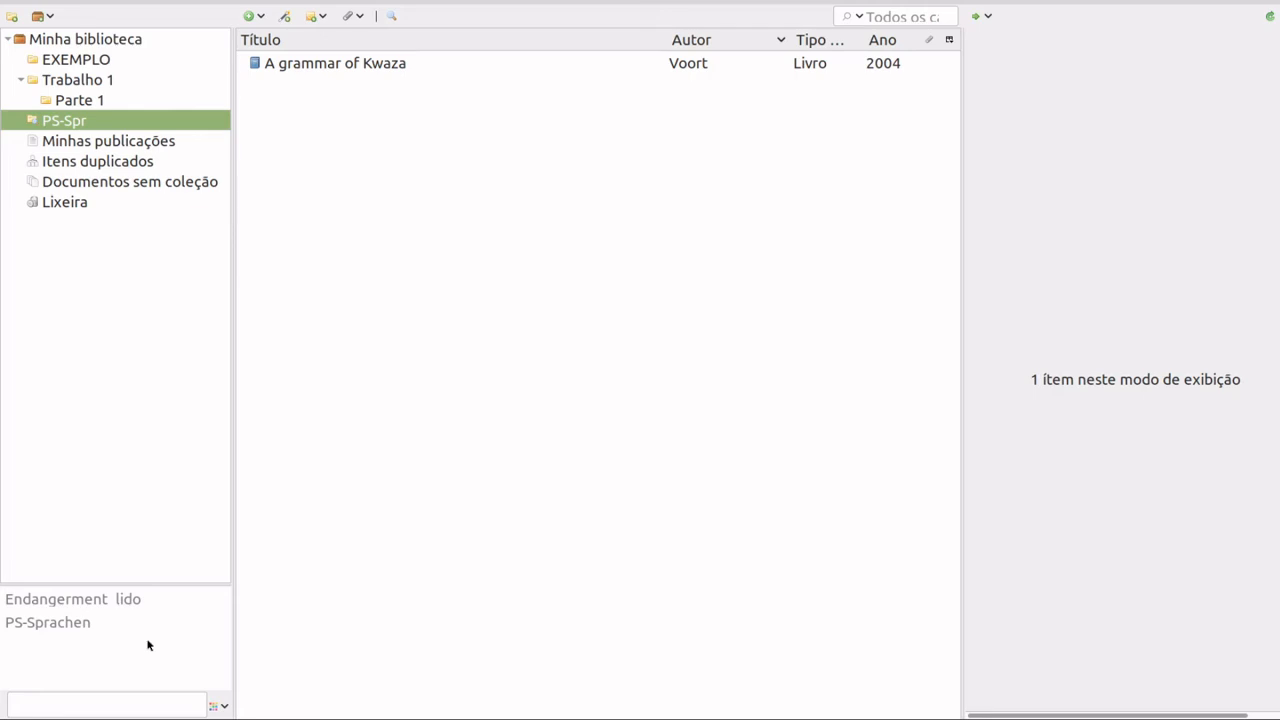
left_click(98, 46)
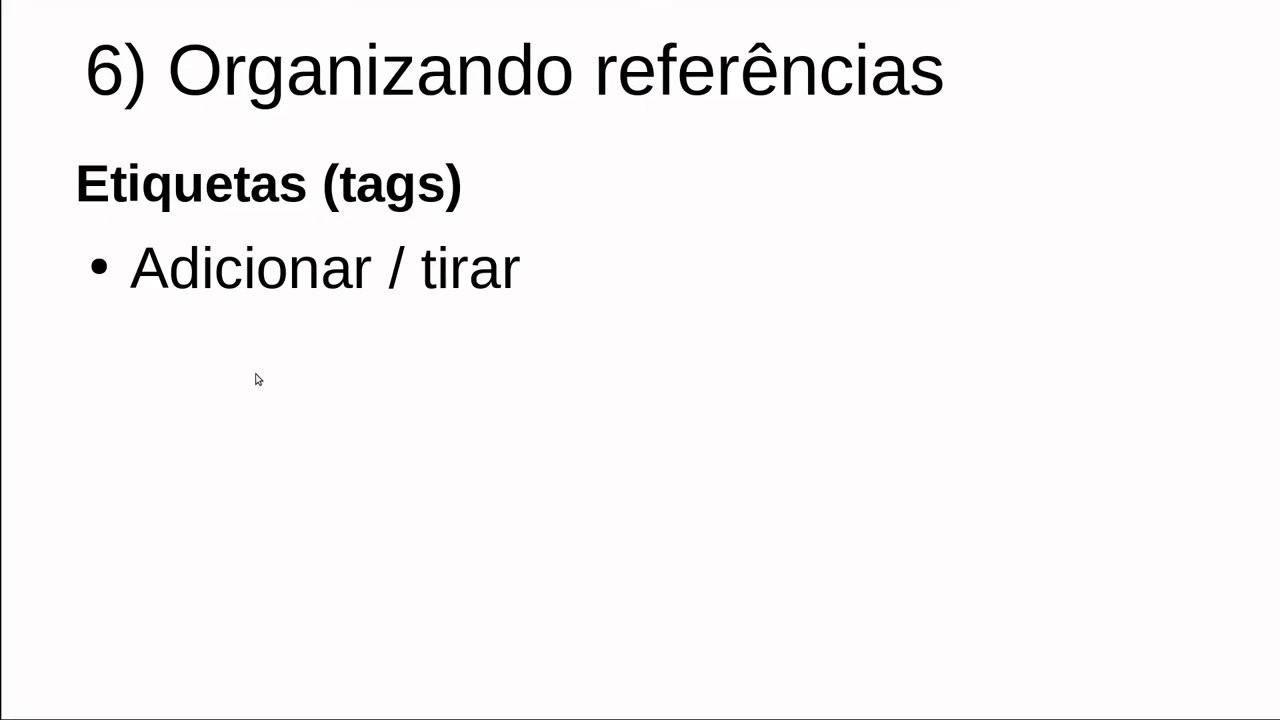
left_click(256, 379)
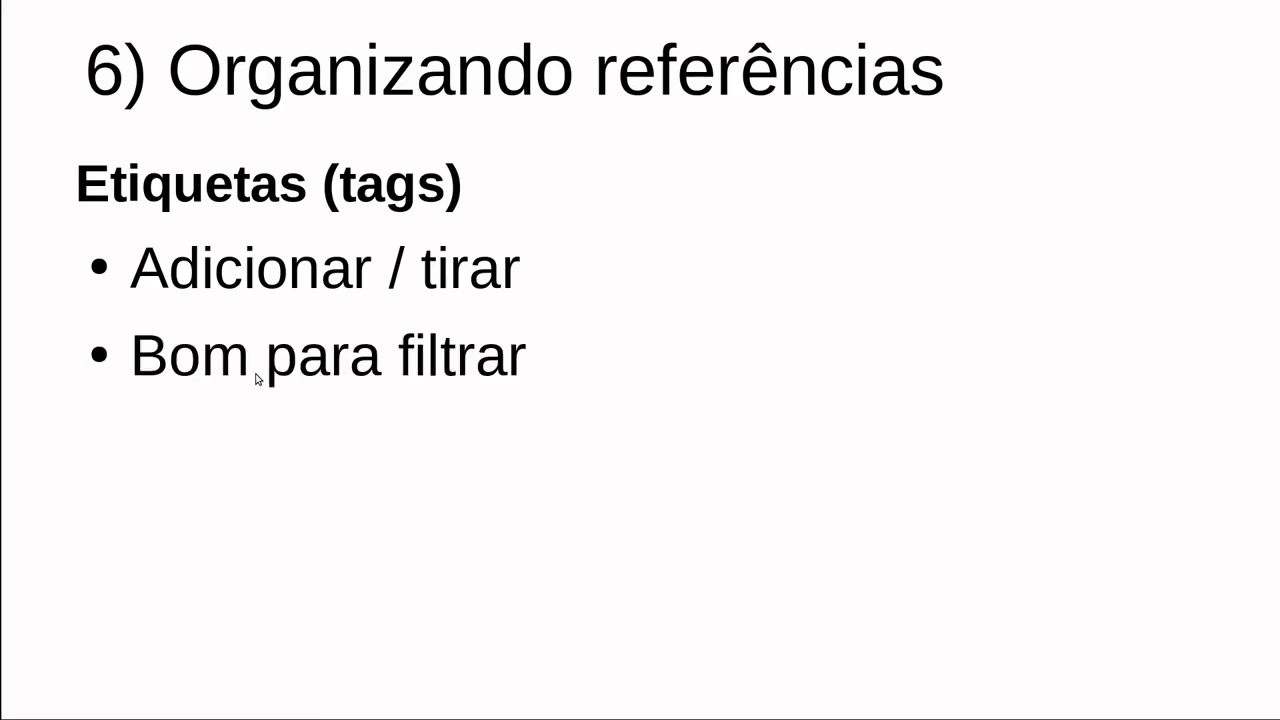
left_click(256, 379)
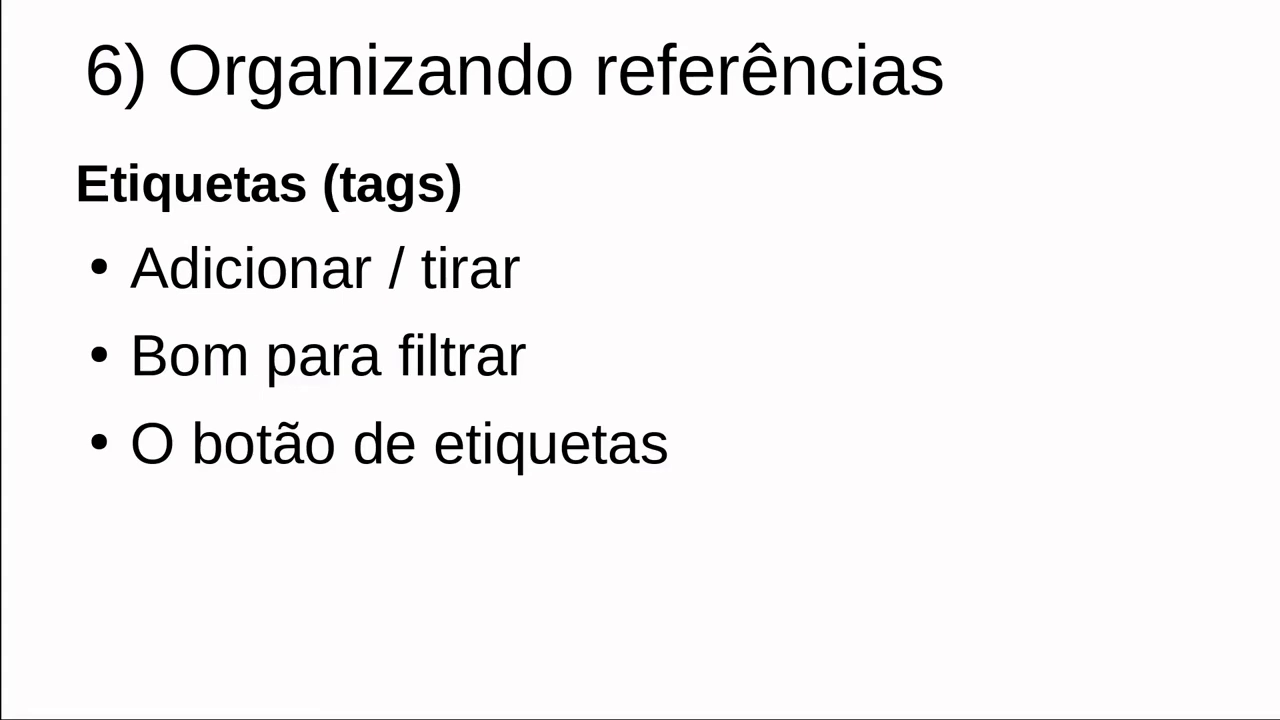
Switch back to Zotero, display automatic tags in the library's tag selector and enlarge the tag area
key("ctrl+alt+Left")
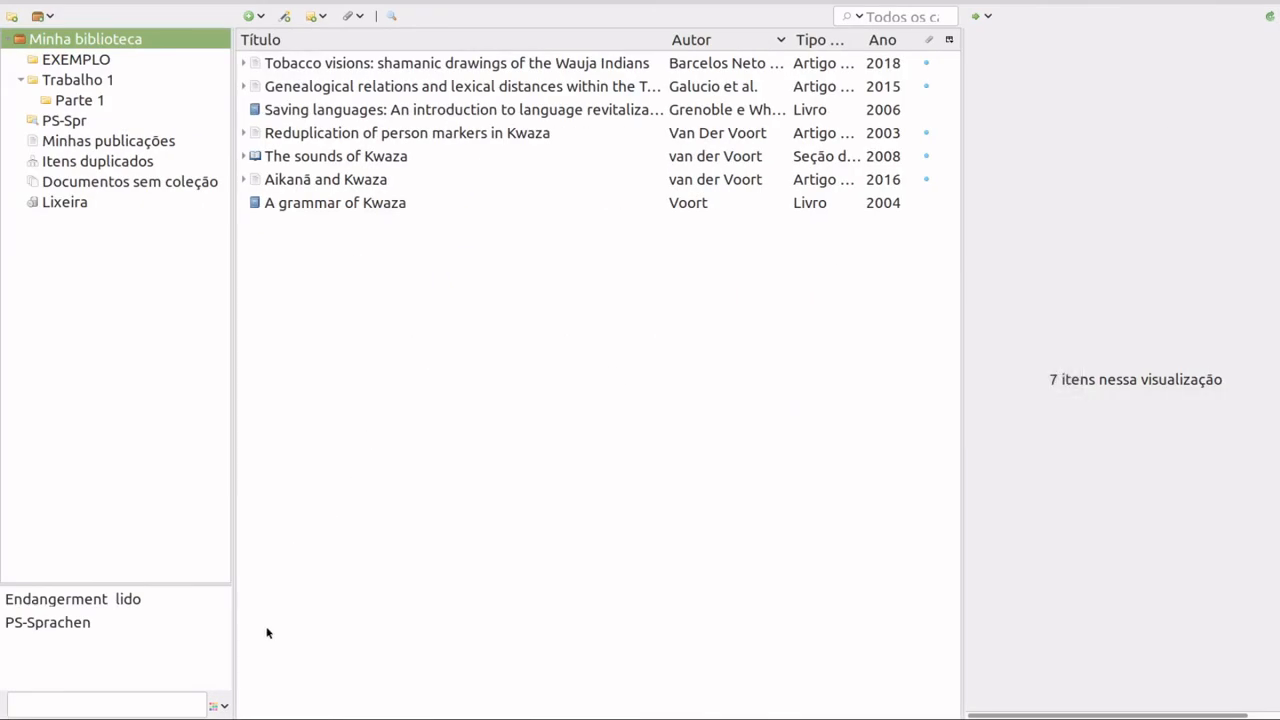
left_click(218, 709)
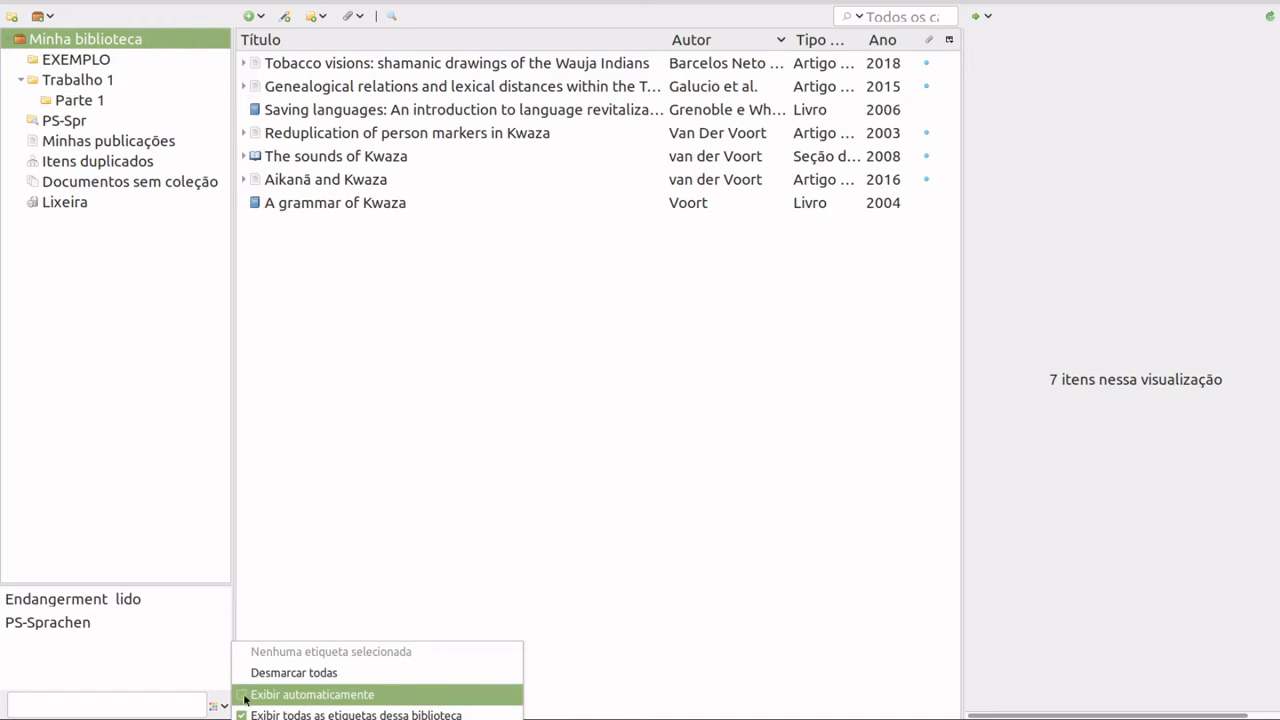
left_click(245, 695)
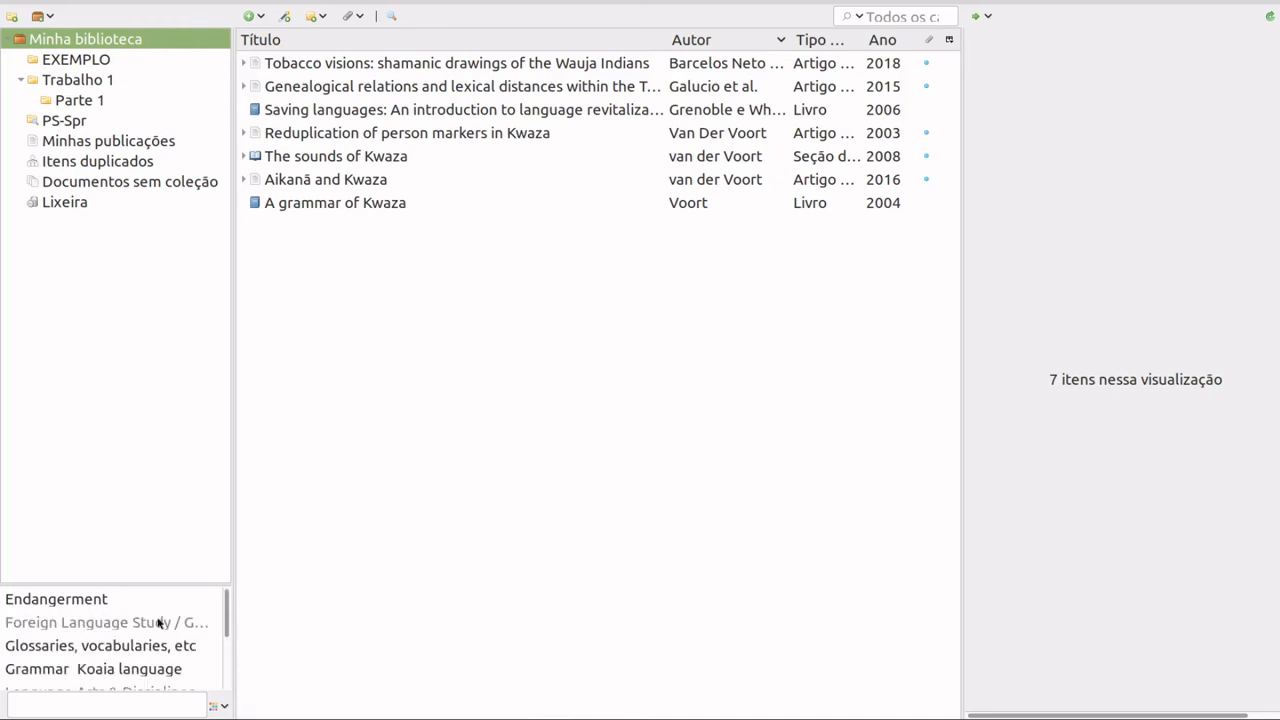
scroll(158, 622, "down", 3)
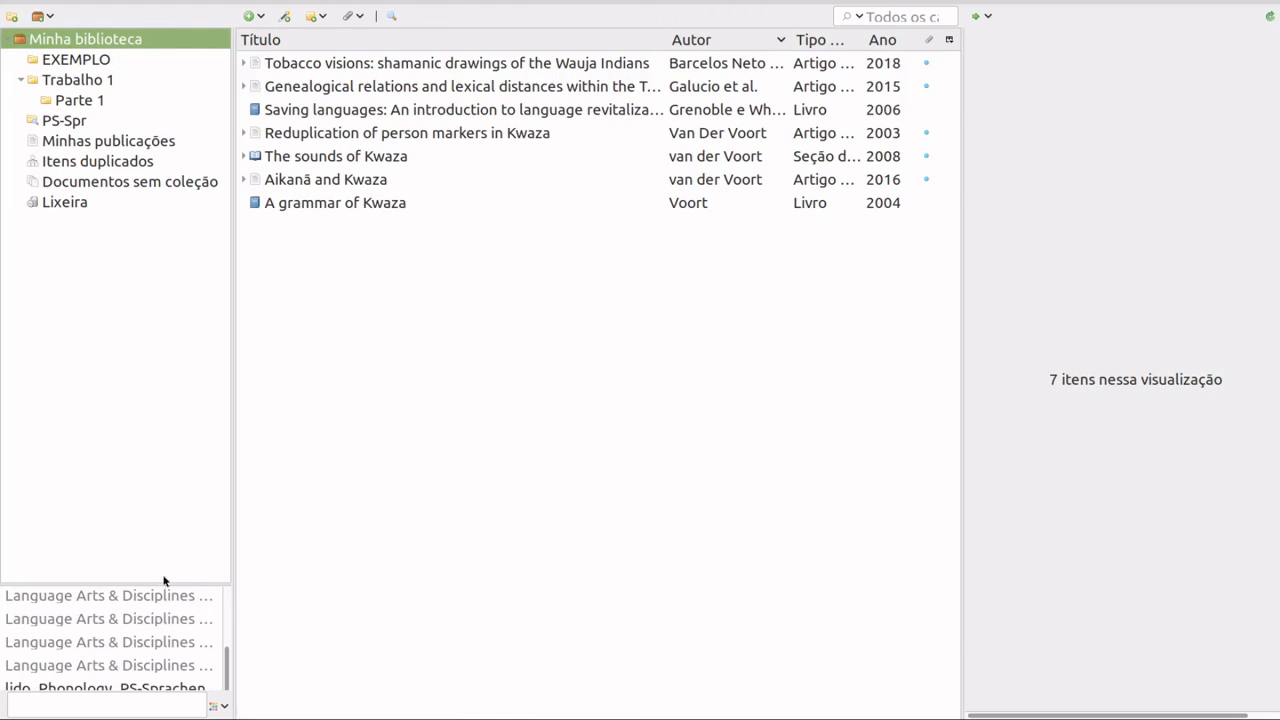
left_click_drag(166, 570, 174, 429)
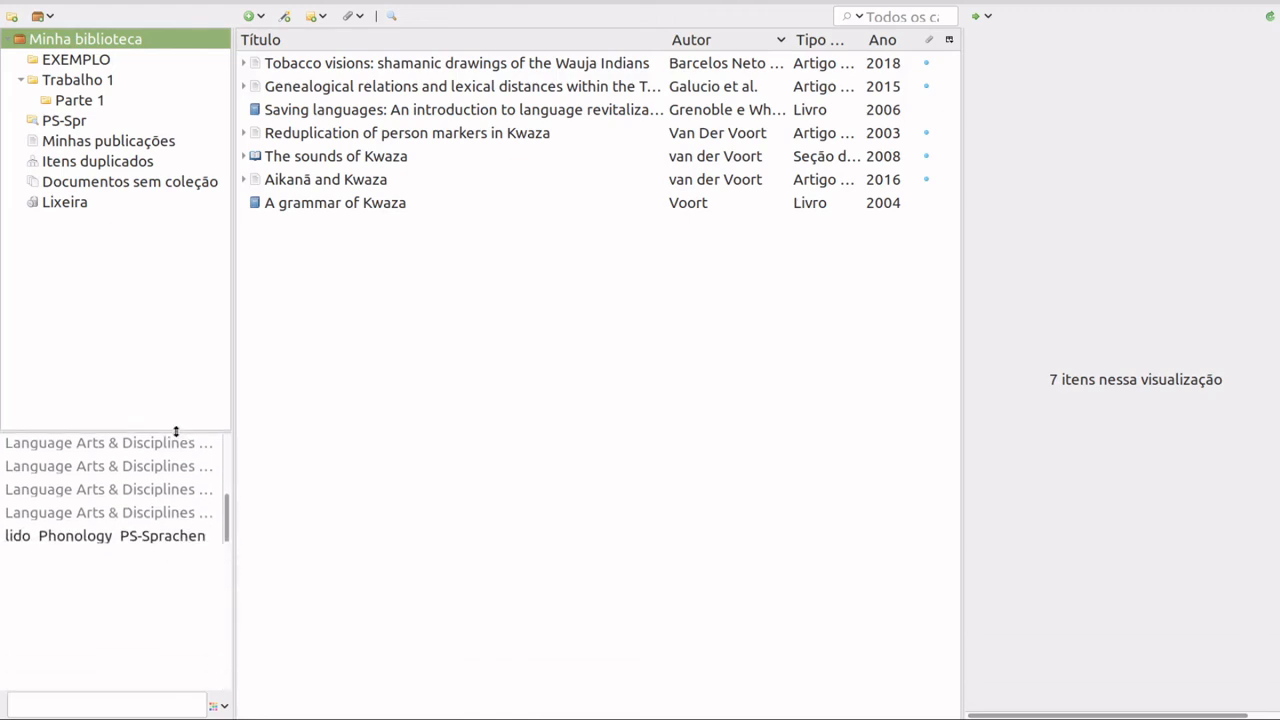
Hide the automatic tags and shrink the tag area back to its smaller height
left_click(224, 706)
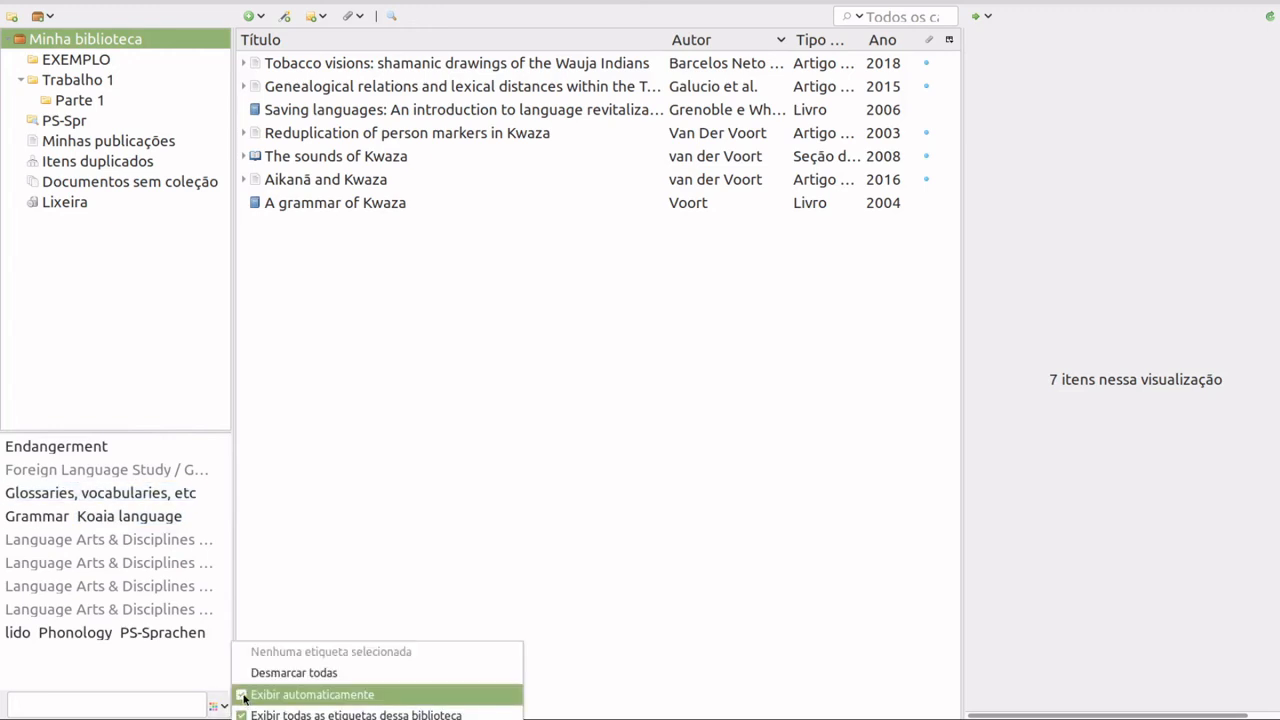
left_click(244, 694)
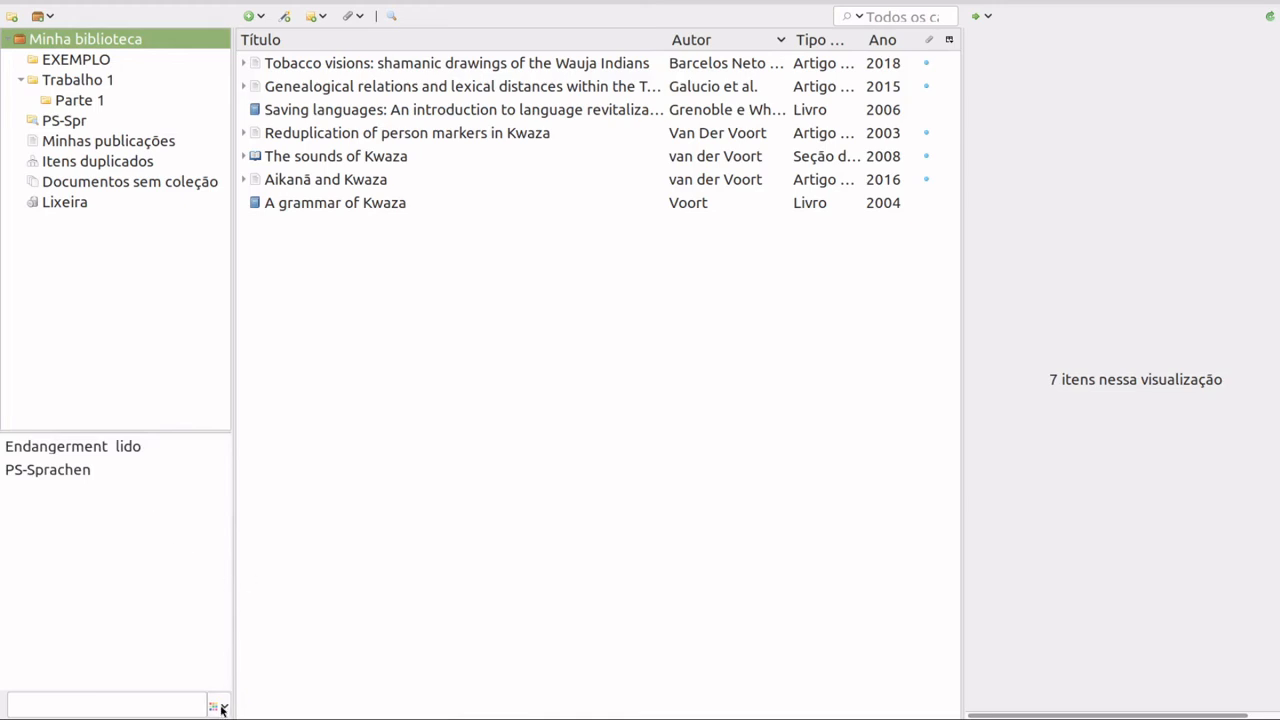
left_click_drag(165, 432, 172, 584)
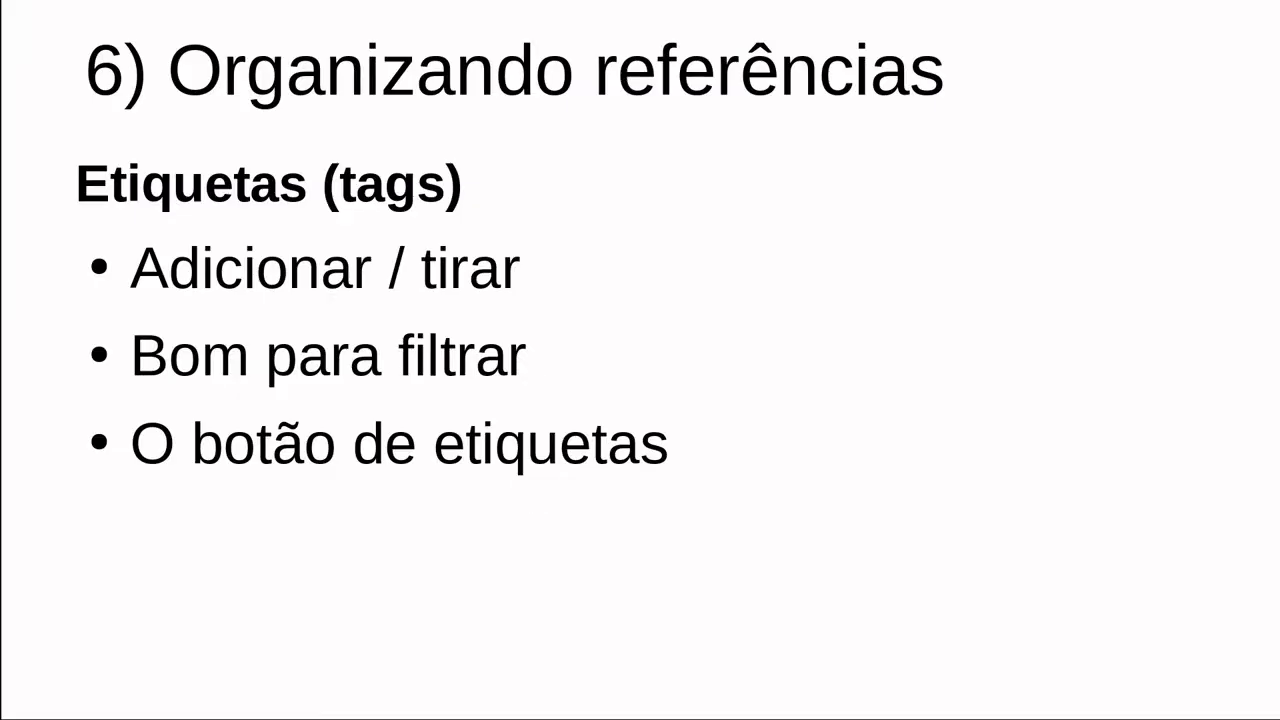
key("Right")
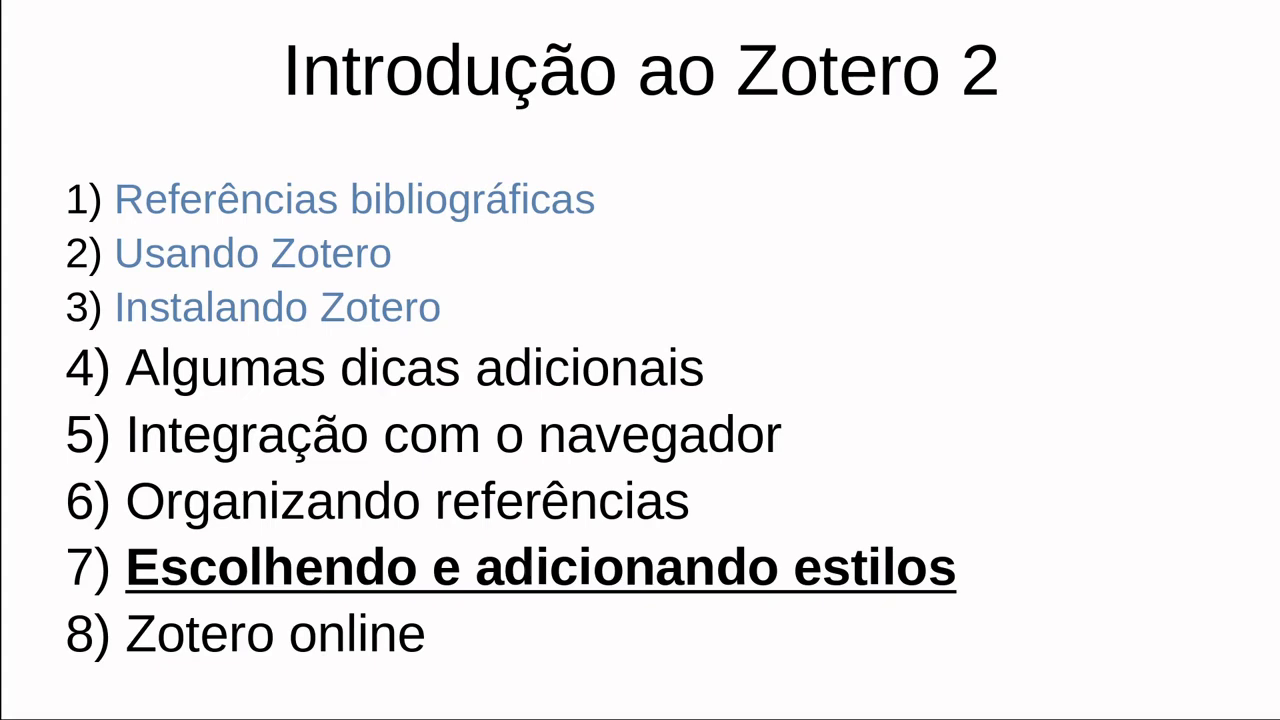
key("Right")
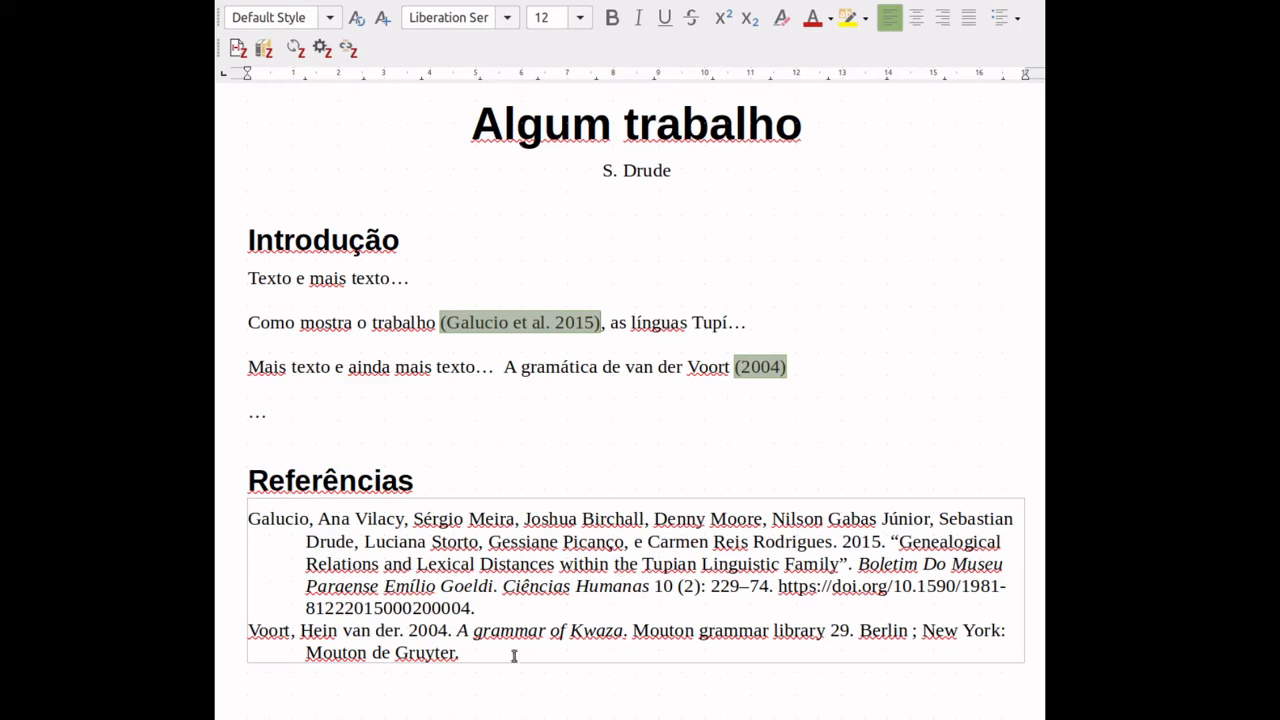
Change the document's Zotero citation style to Elsevier - Harvard (with titles)
left_click(323, 55)
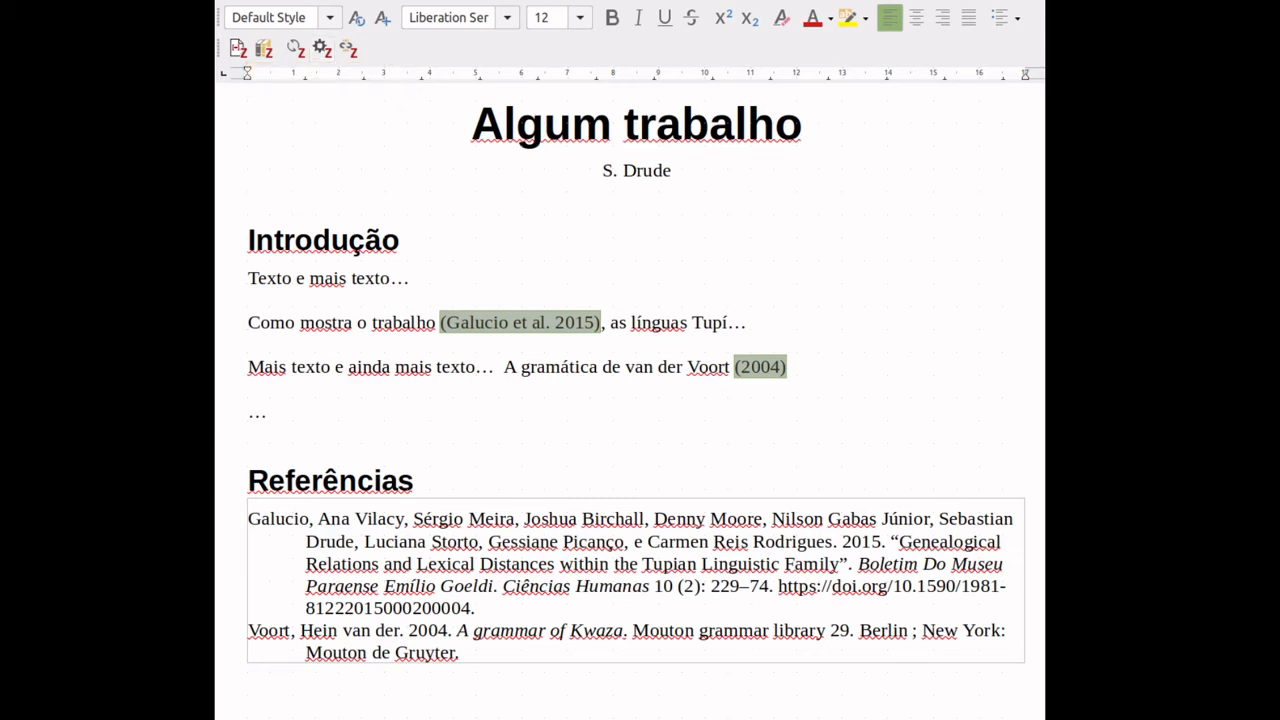
left_click_drag(368, 247, 593, 18)
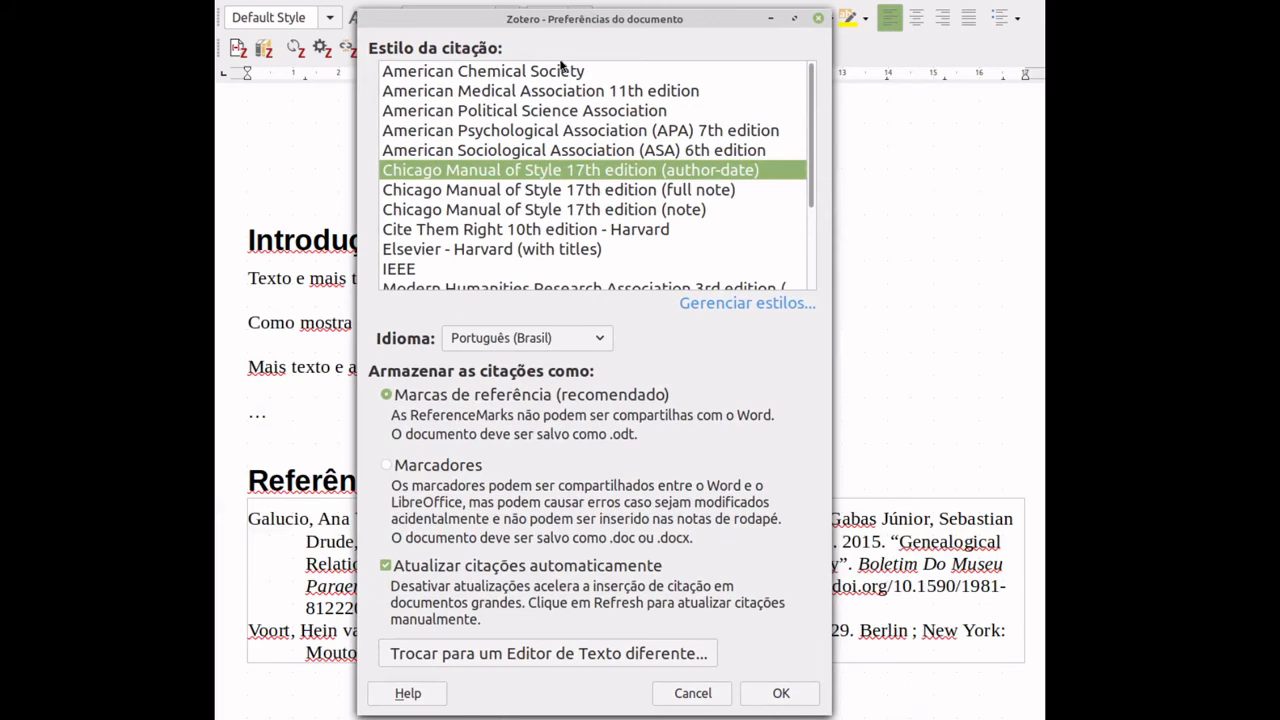
scroll(586, 155, "down", 3)
scroll(567, 119, "up", 3)
left_click(528, 252)
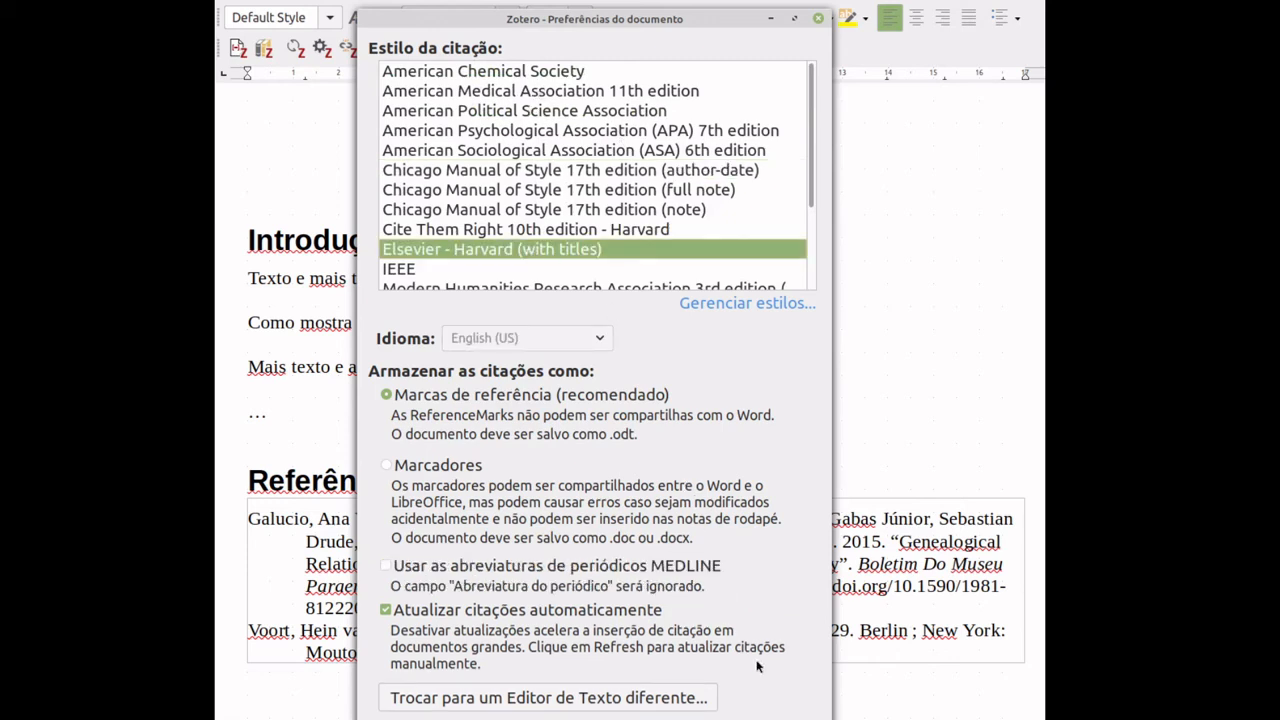
key("Return")
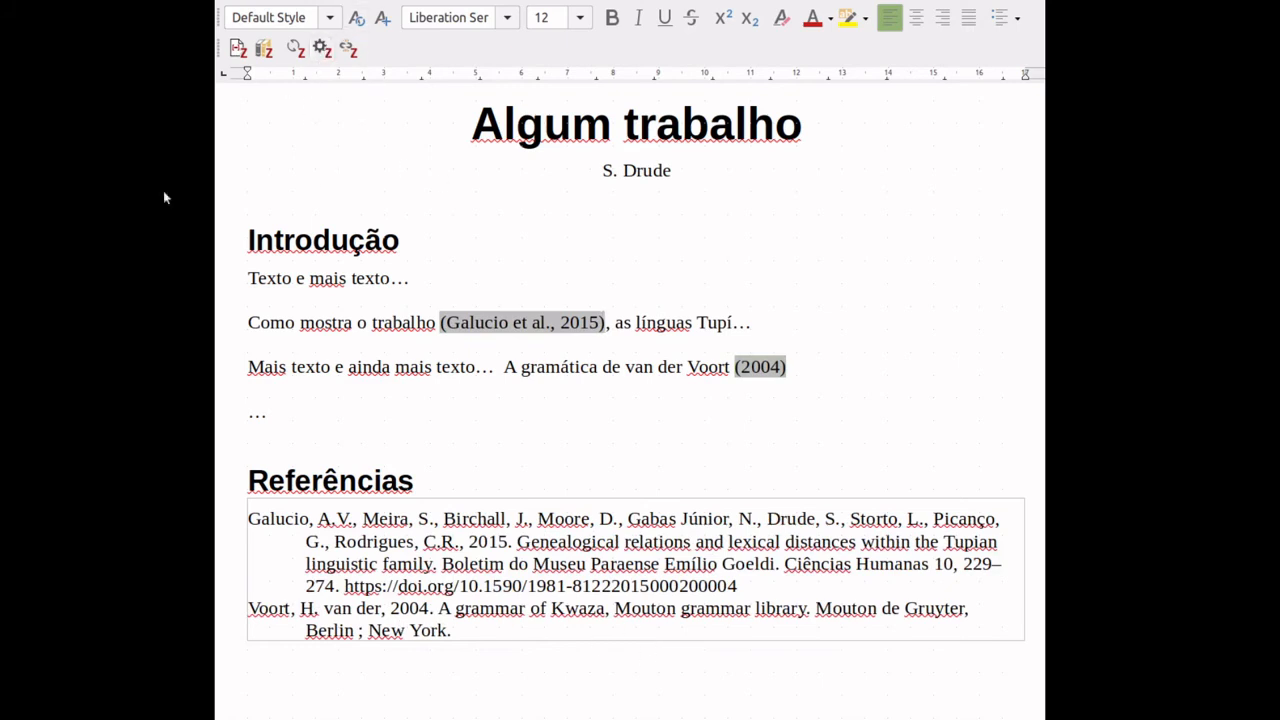
View the Zotero document preferences and the option for switching to a different word processor
left_click_drag(566, 200, 685, 17)
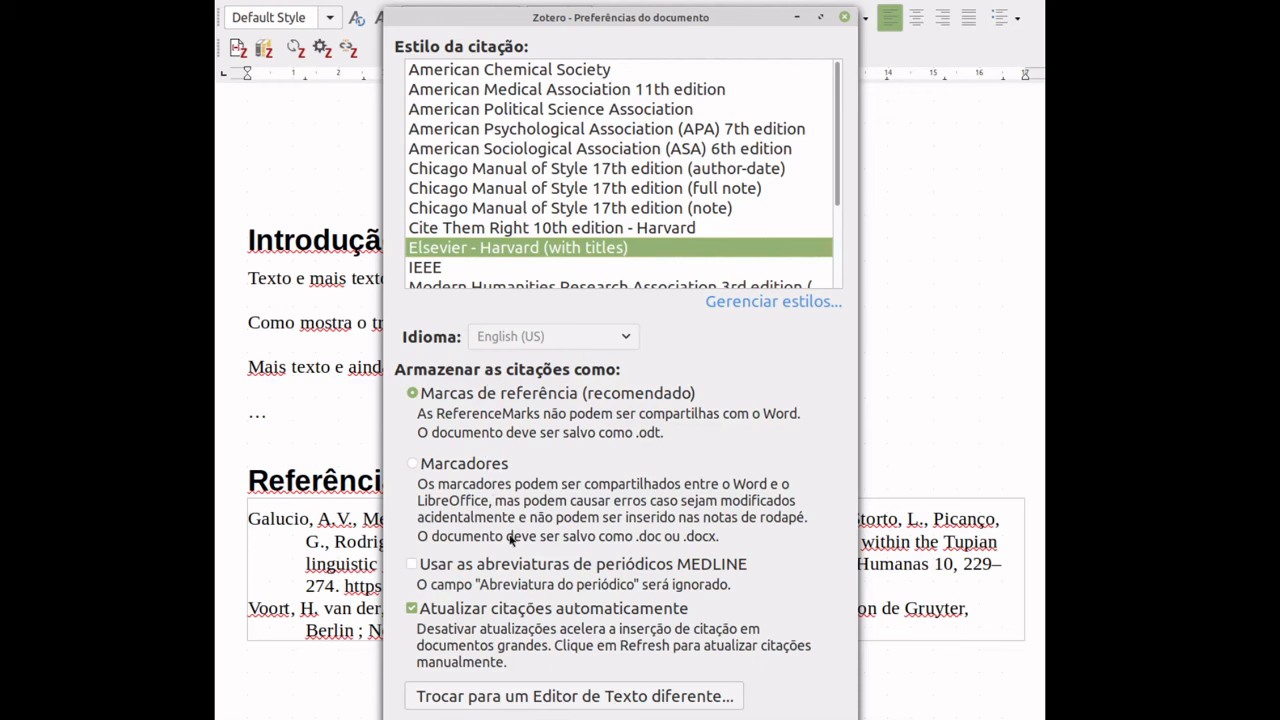
left_click(566, 696)
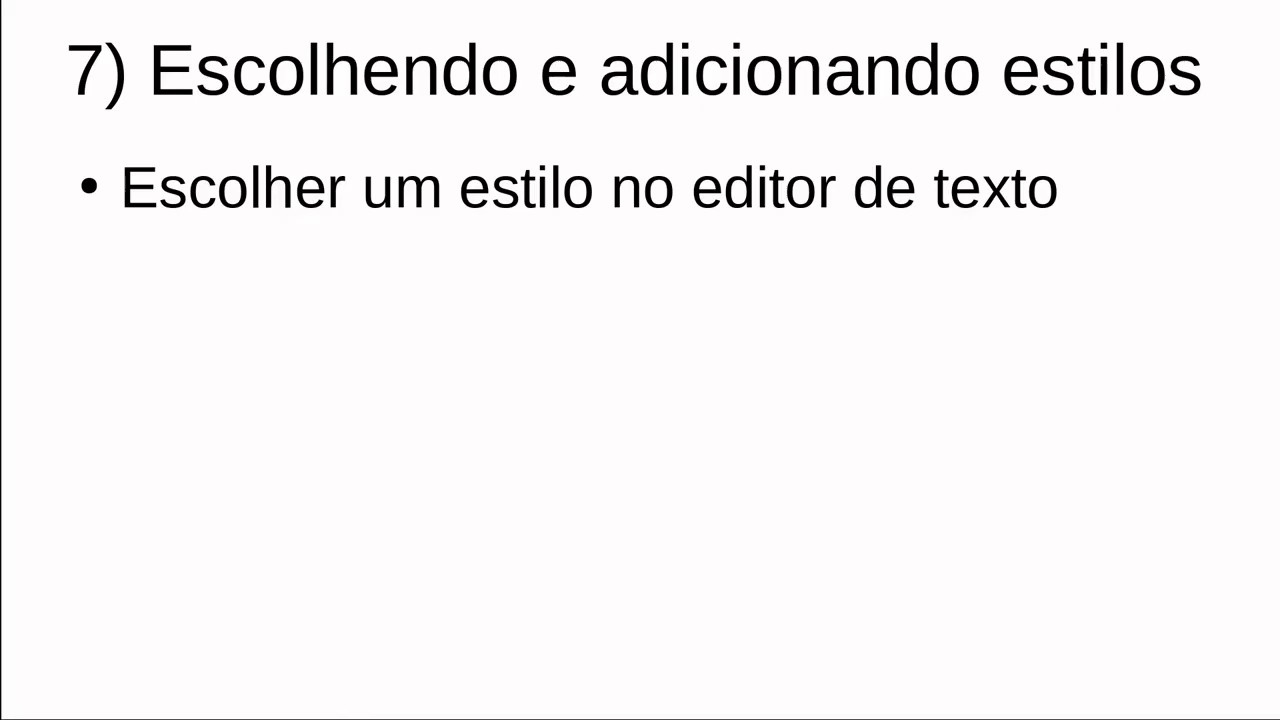
Create a bibliography from all items in the EXEMPLO collection in Chicago Manual of Style 17th edition (full note), copied to the clipboard
key("Right")
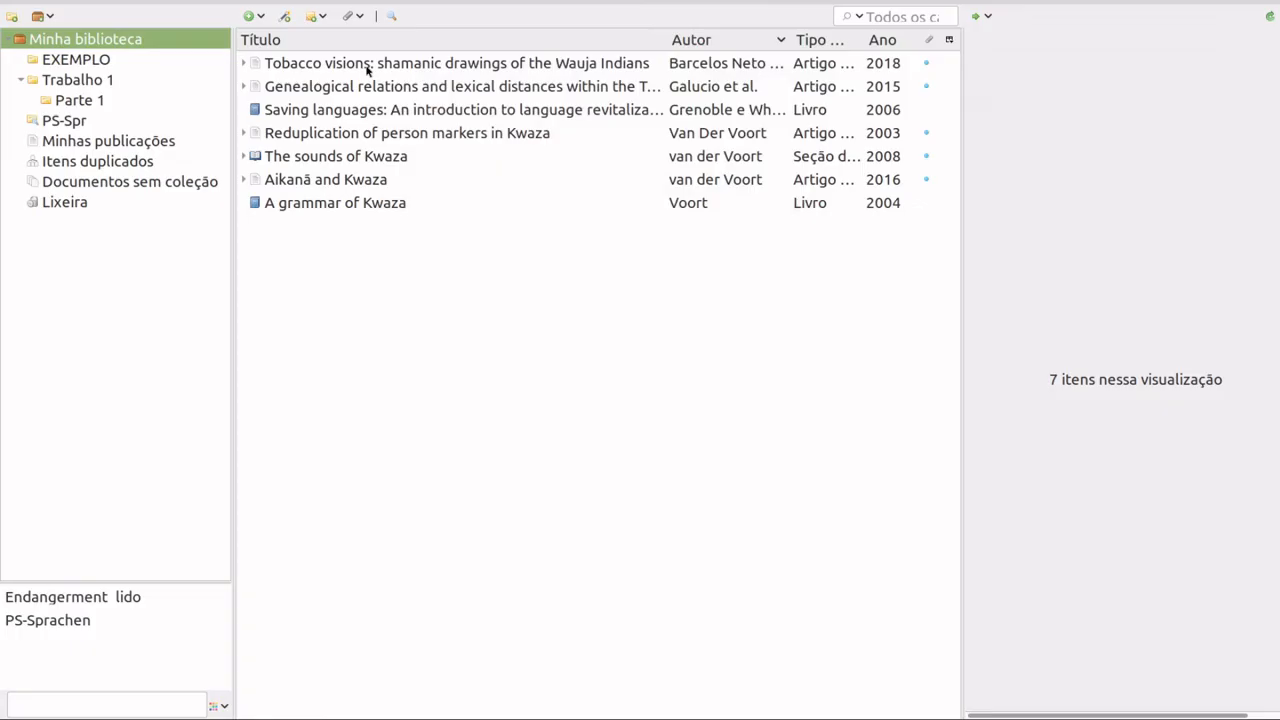
left_click(366, 63)
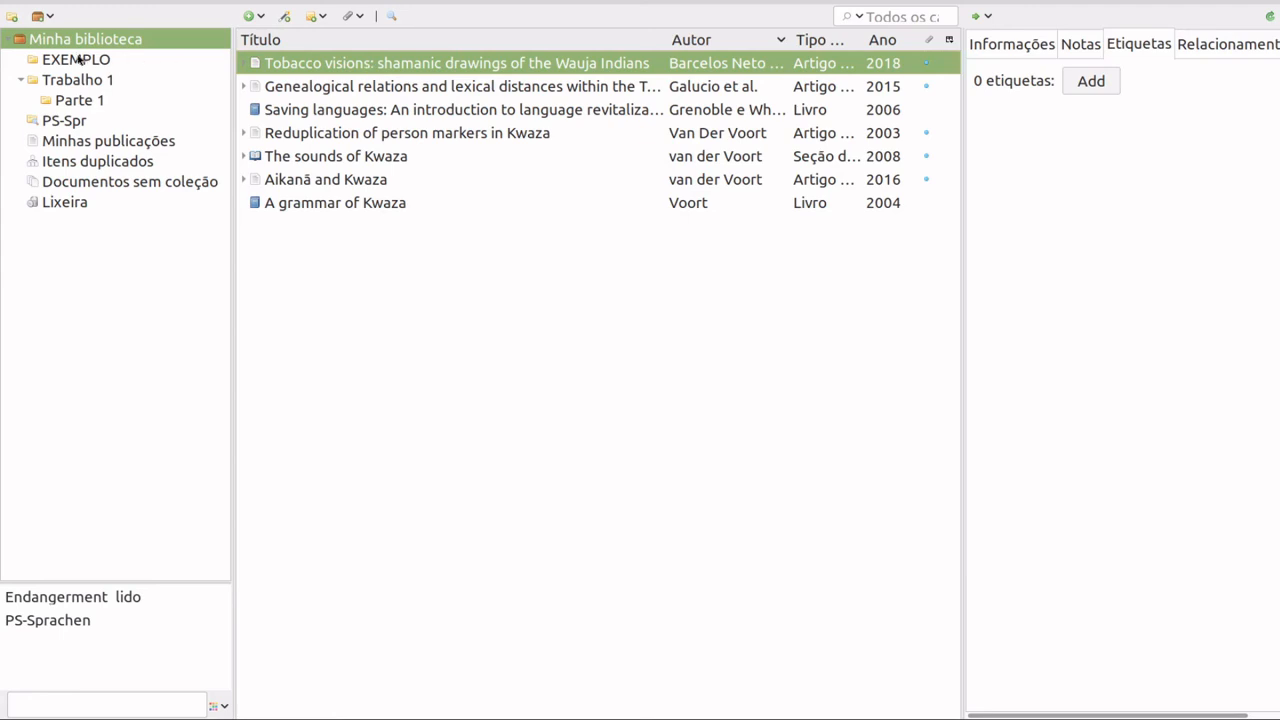
left_click(79, 60)
left_click(362, 66)
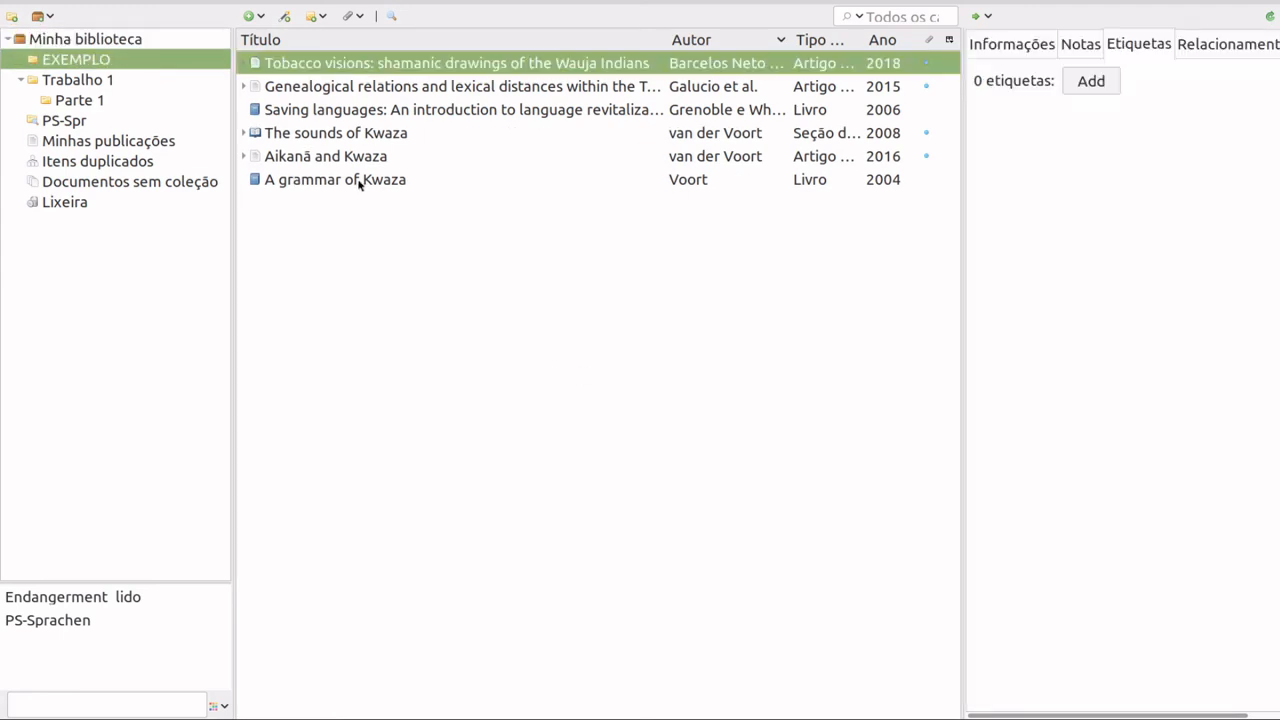
left_click(358, 181, "shift")
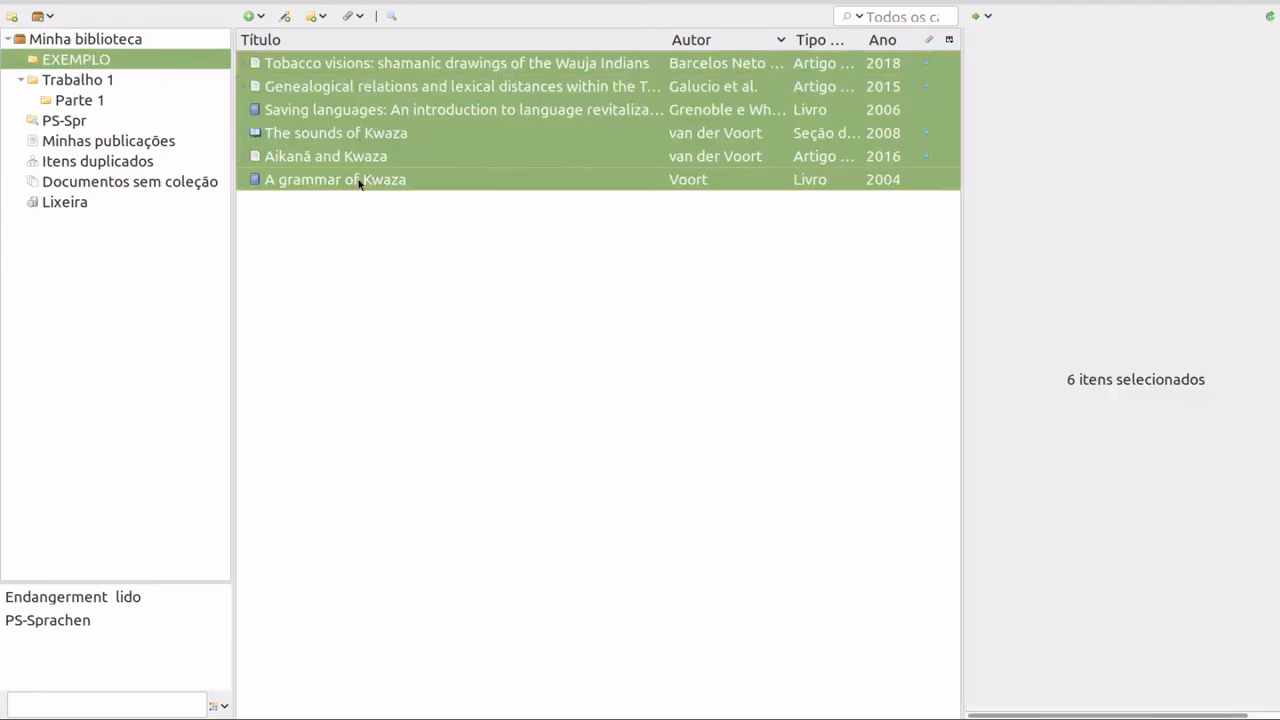
right_click(369, 116)
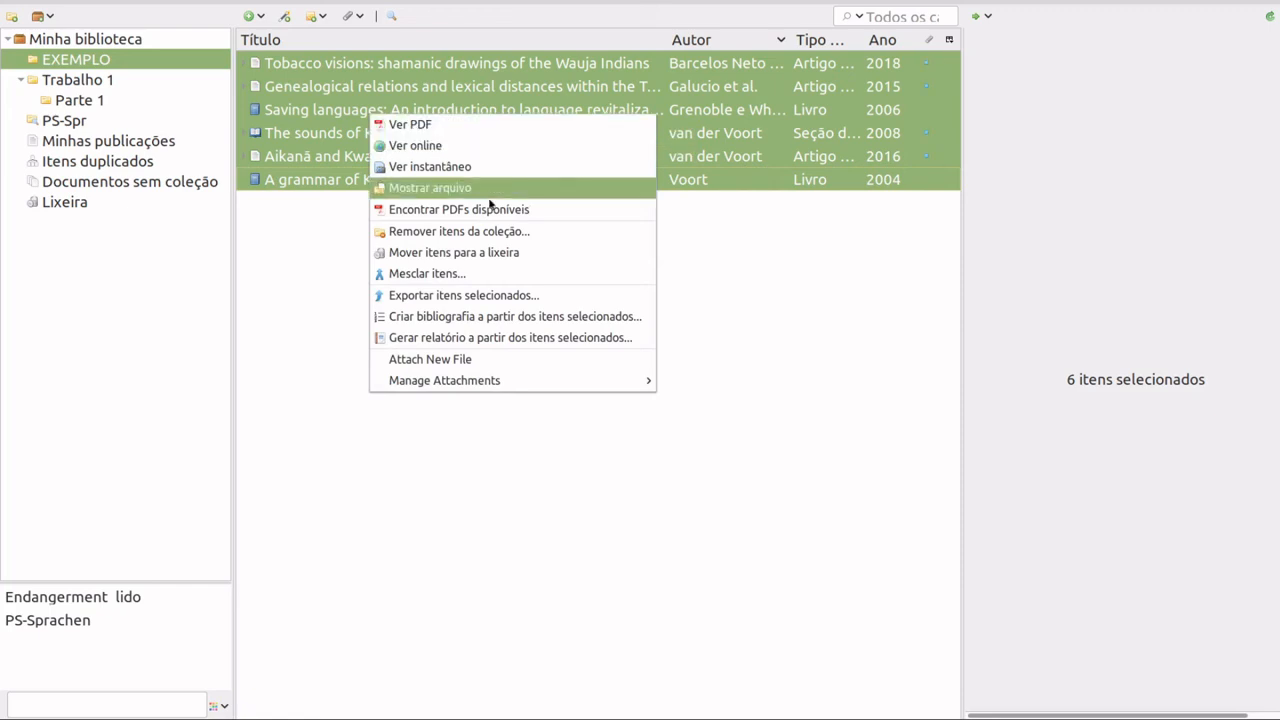
left_click(457, 318)
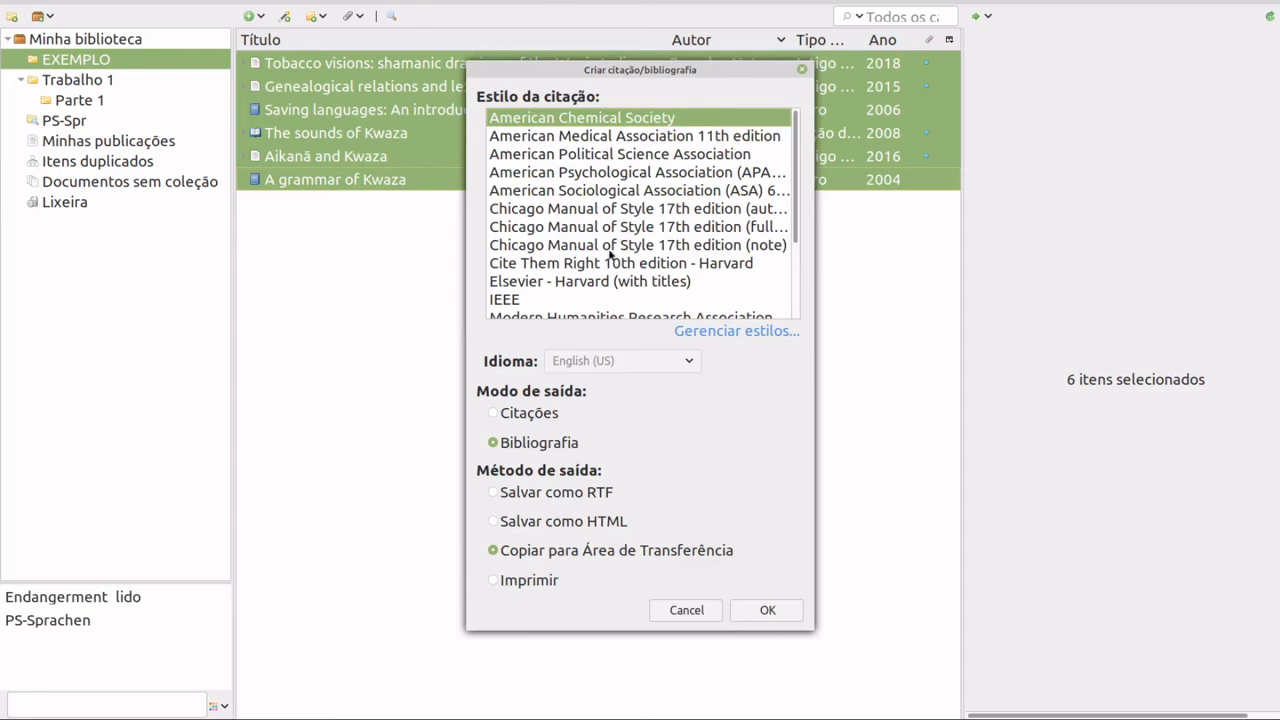
scroll(646, 227, "down", 2)
scroll(646, 227, "up", 3)
left_click(645, 248)
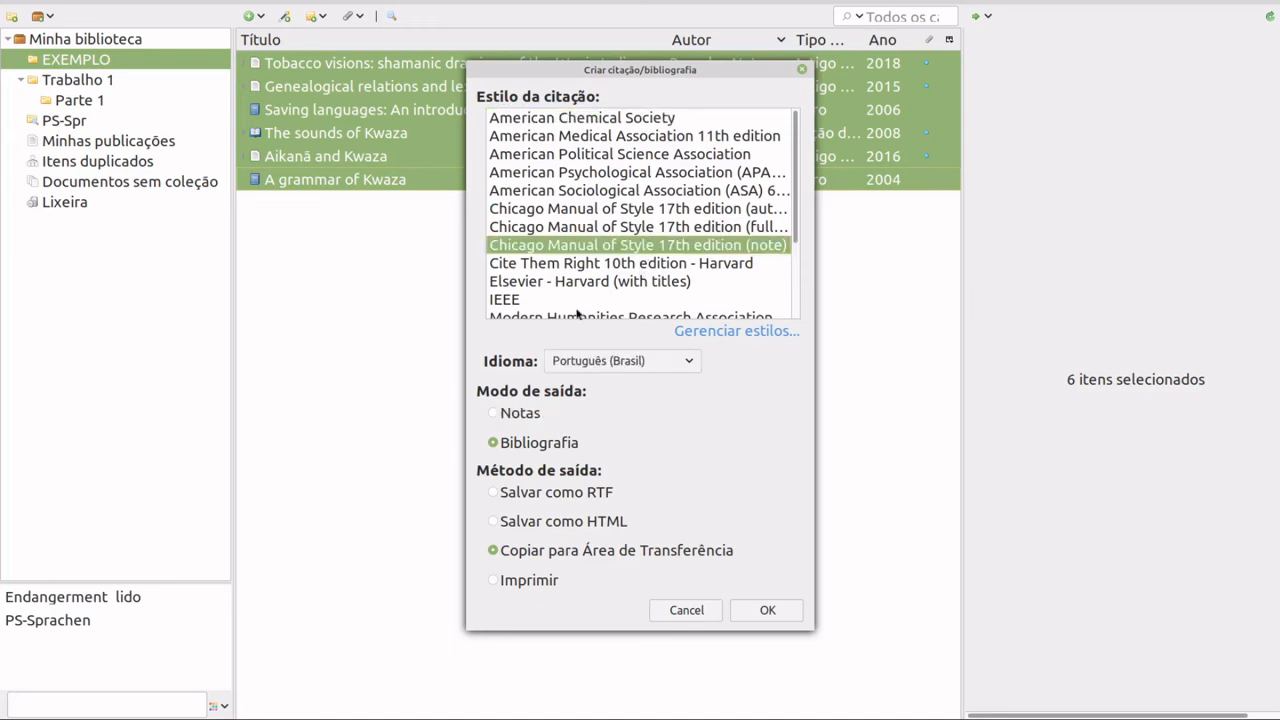
left_click(615, 228)
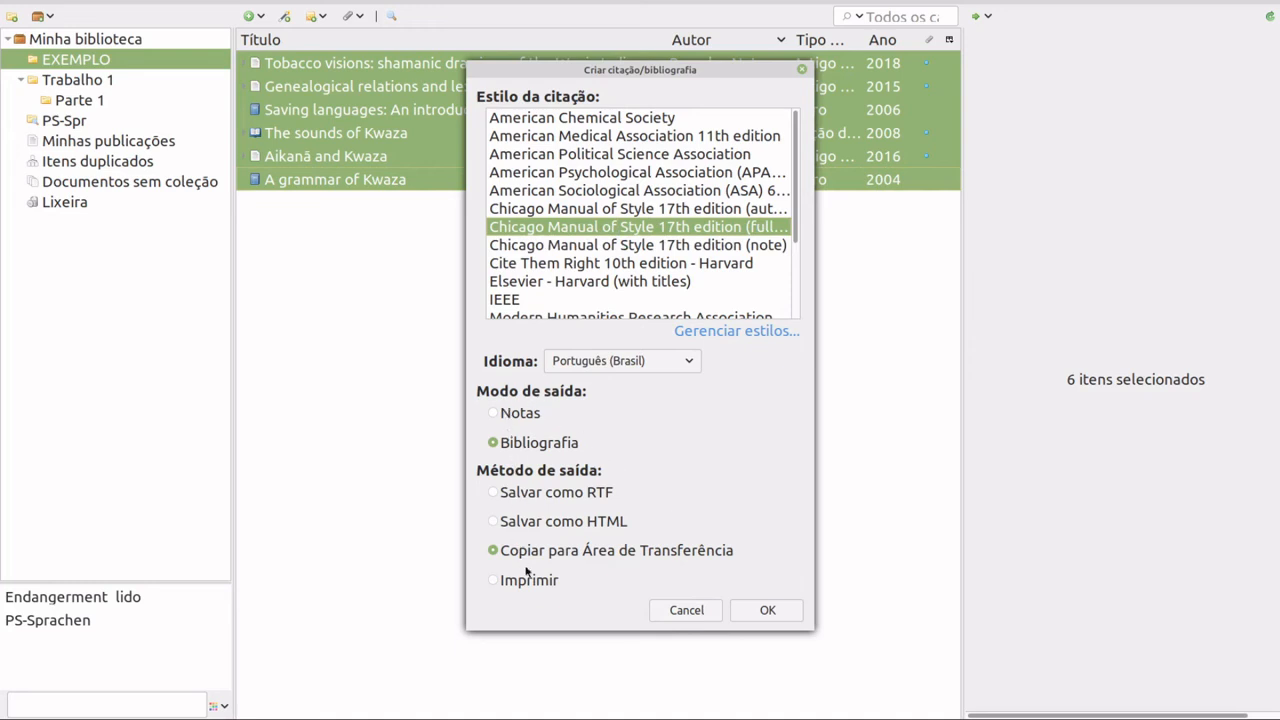
left_click(767, 611)
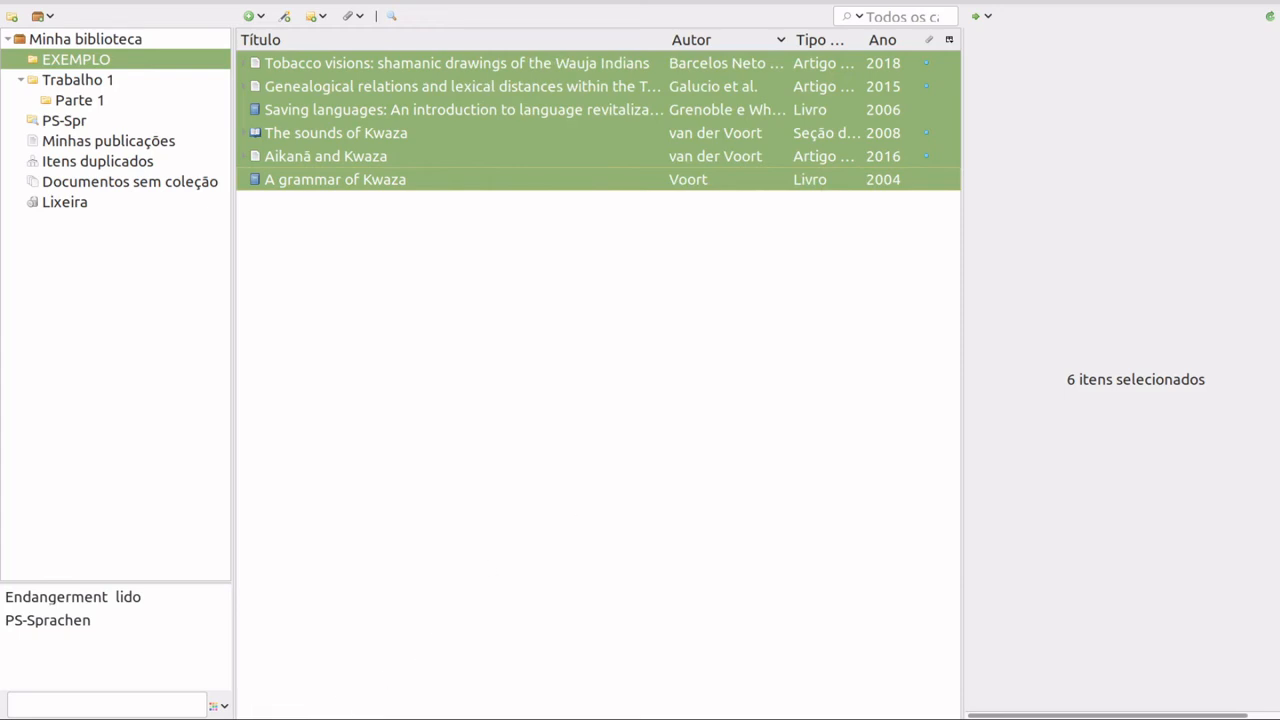
Switch to the blank Writer document, paste the copied bibliography into it and close the document
key("alt+Tab")
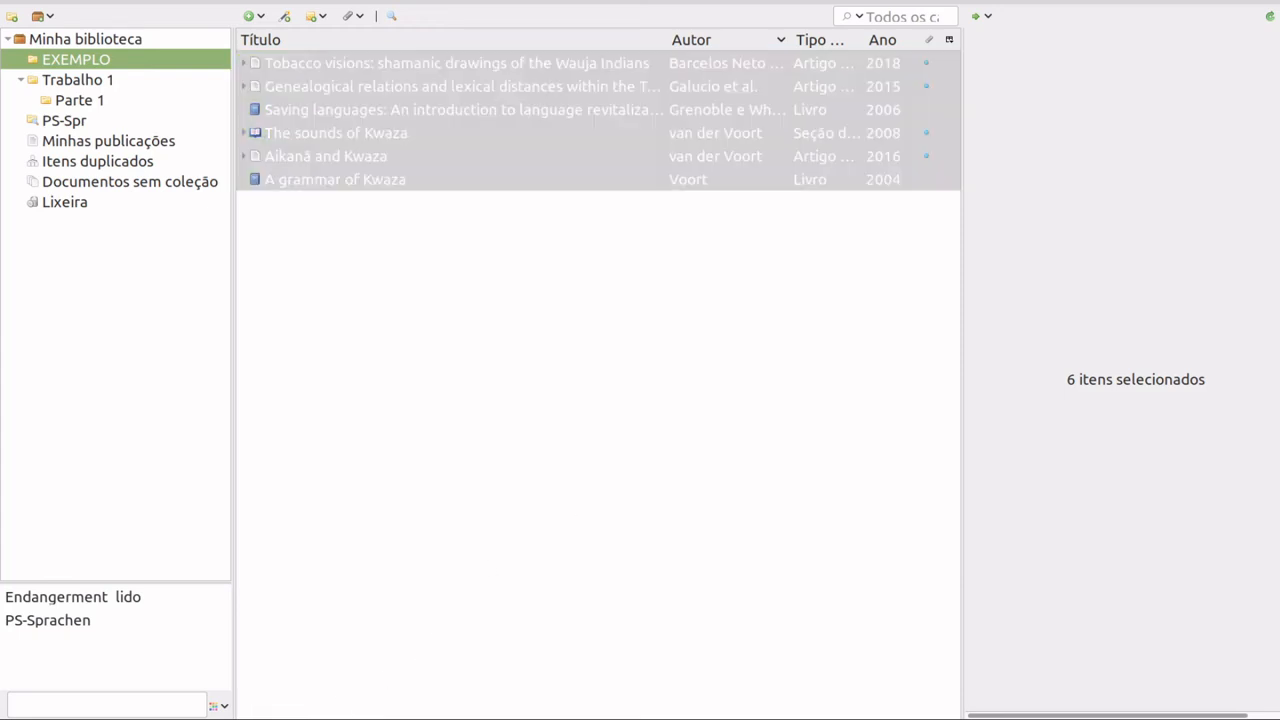
left_click_drag(1279, 28, 392, 0)
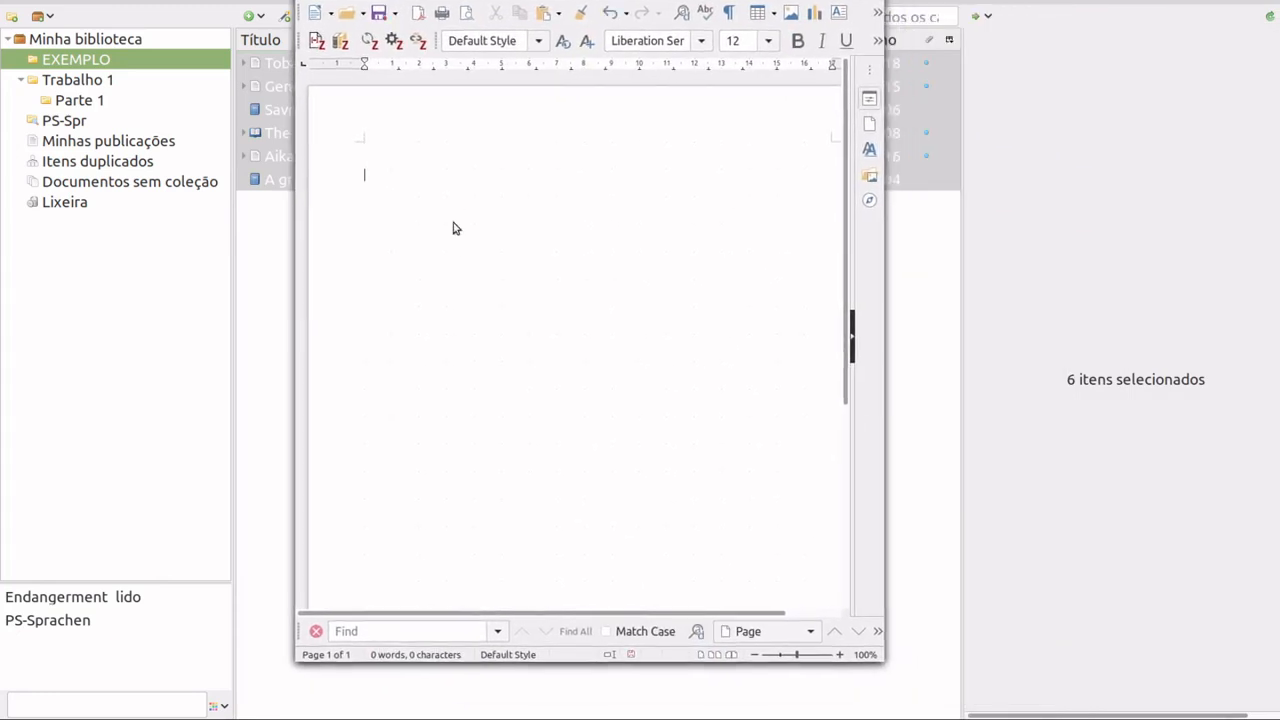
key("ctrl+v")
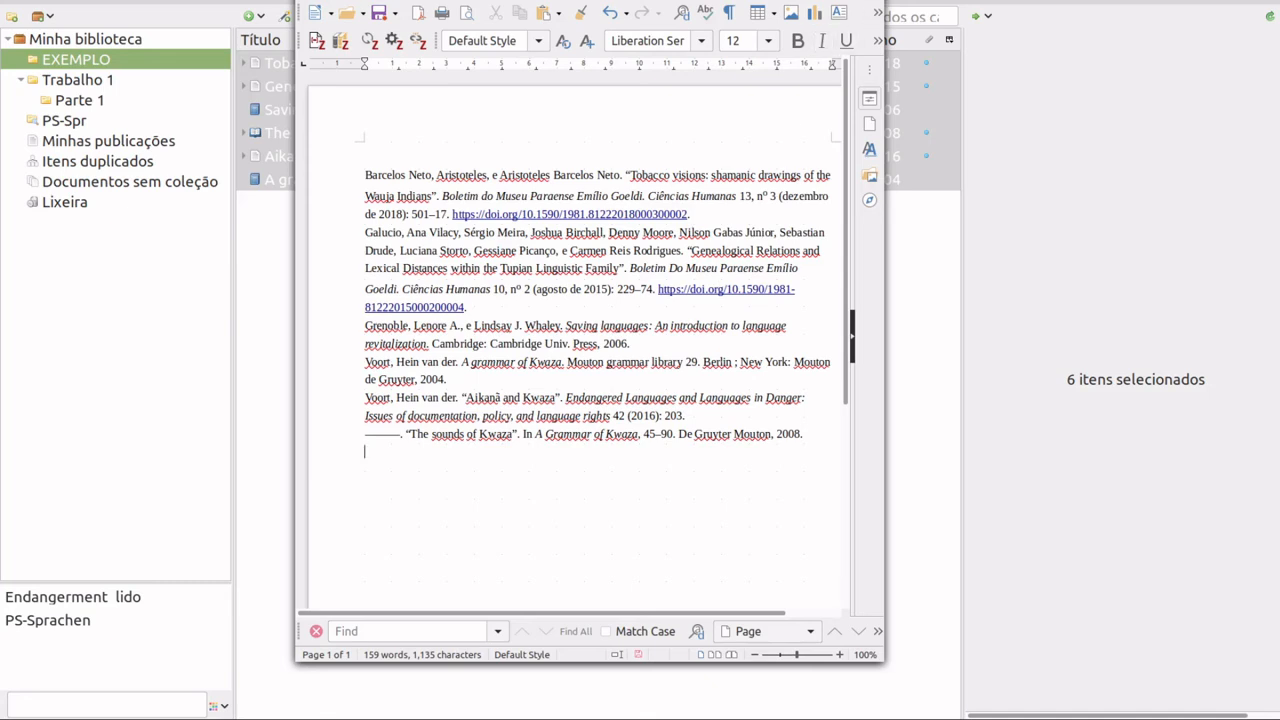
key("ctrl+w")
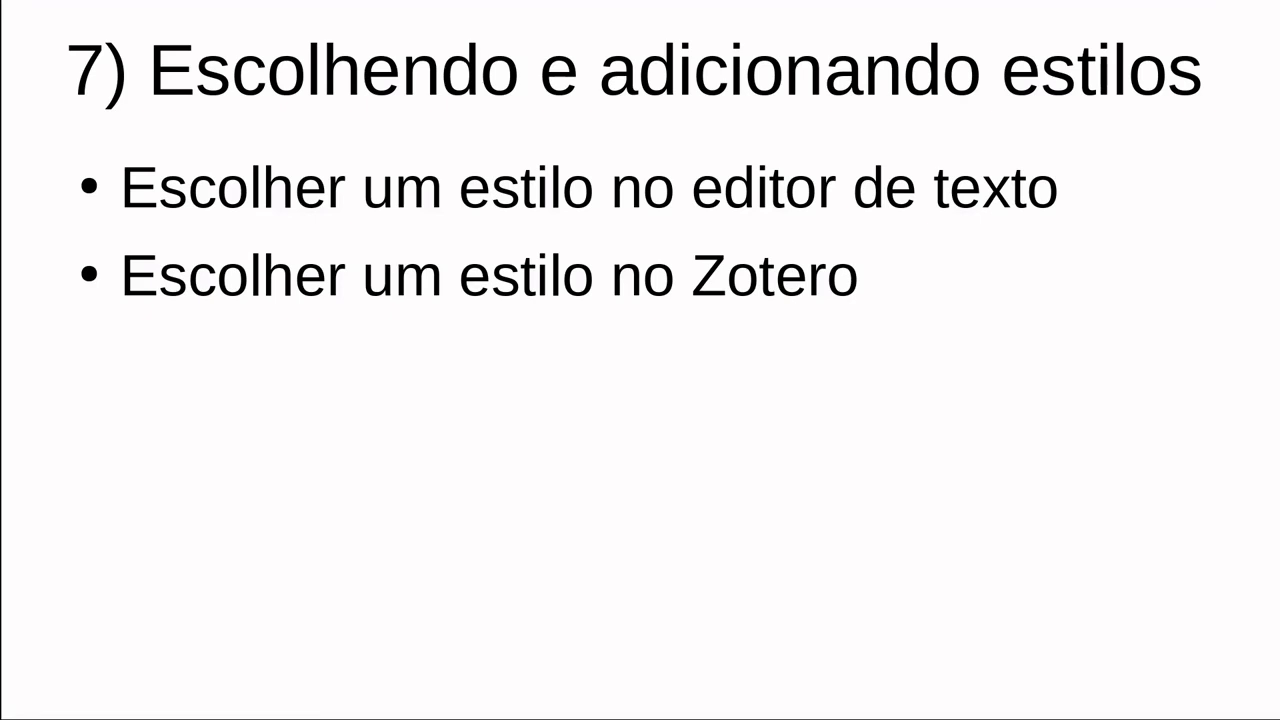
Return to Zotero, open the repository of additional citation styles from the preferences and move its window fully into view
key("Right")
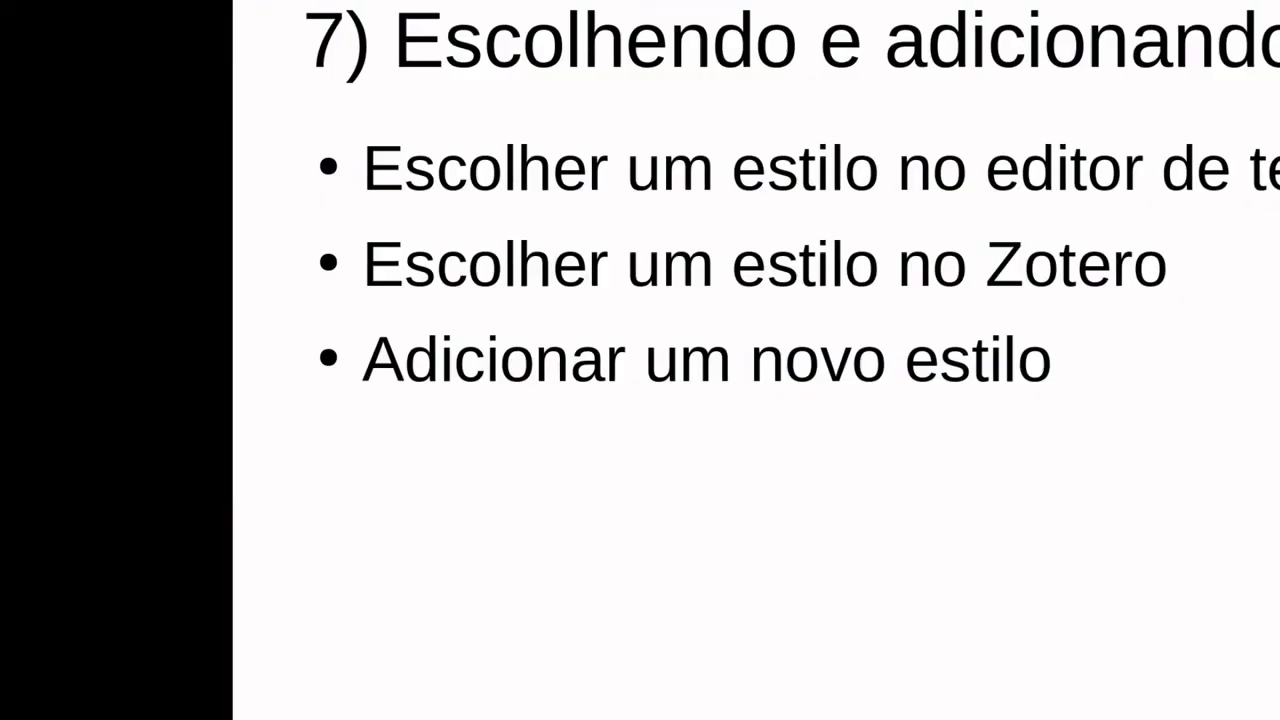
key("ctrl+alt+Left")
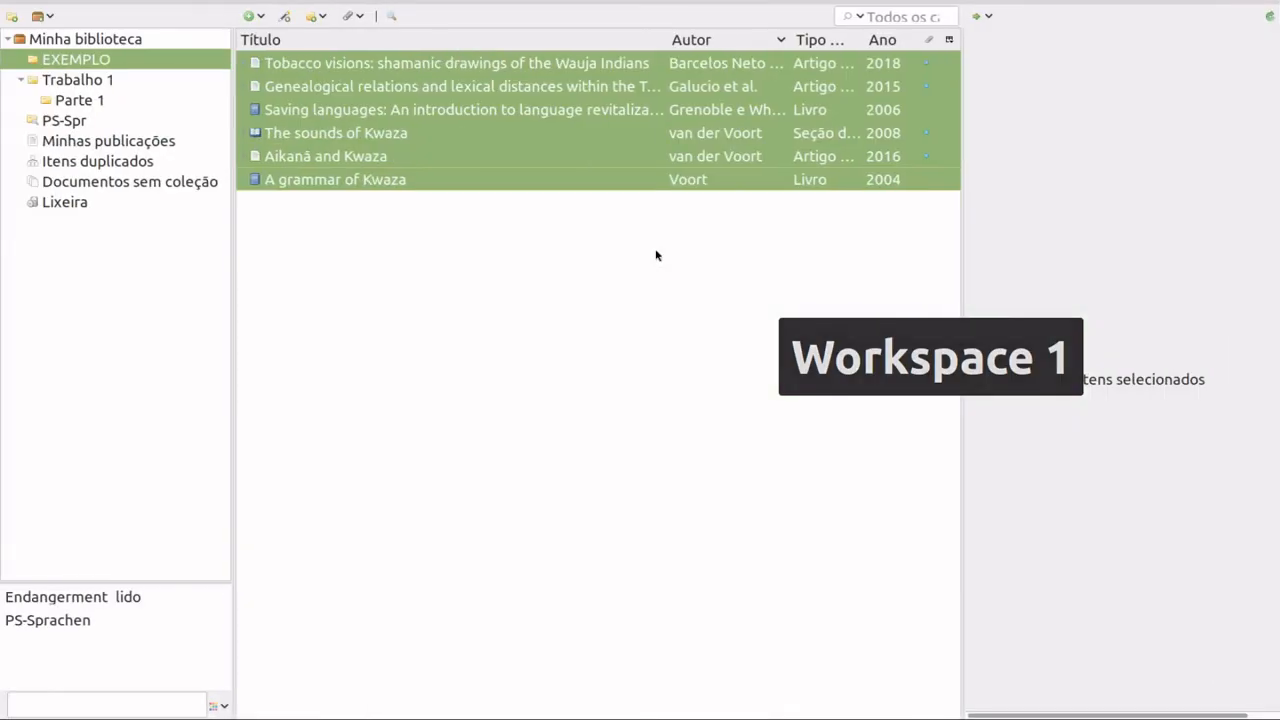
left_click(92, 2)
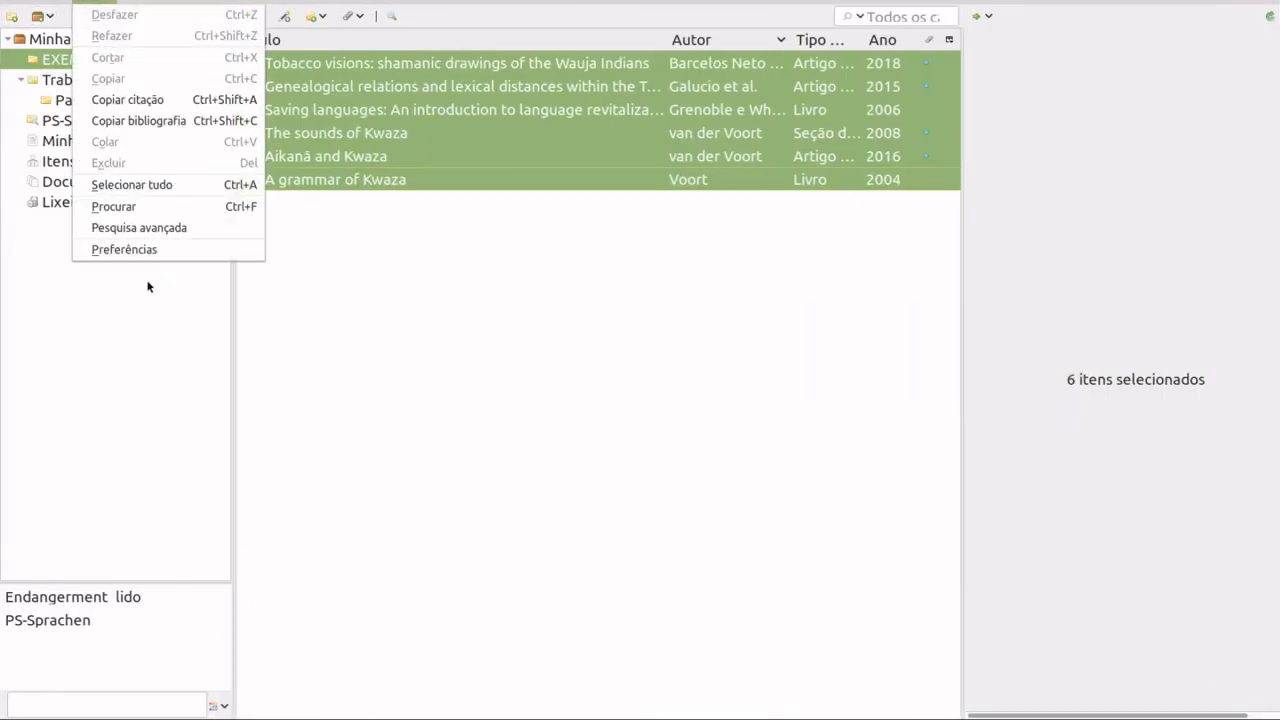
left_click(151, 250)
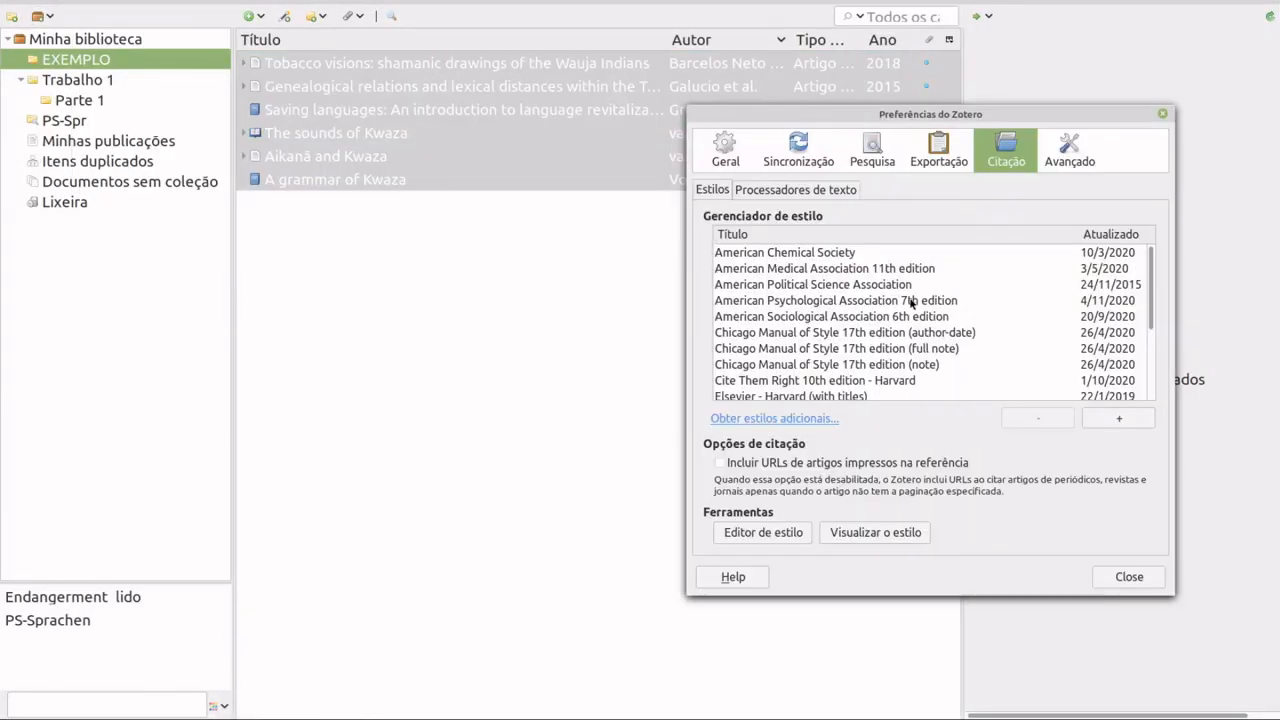
left_click(805, 422)
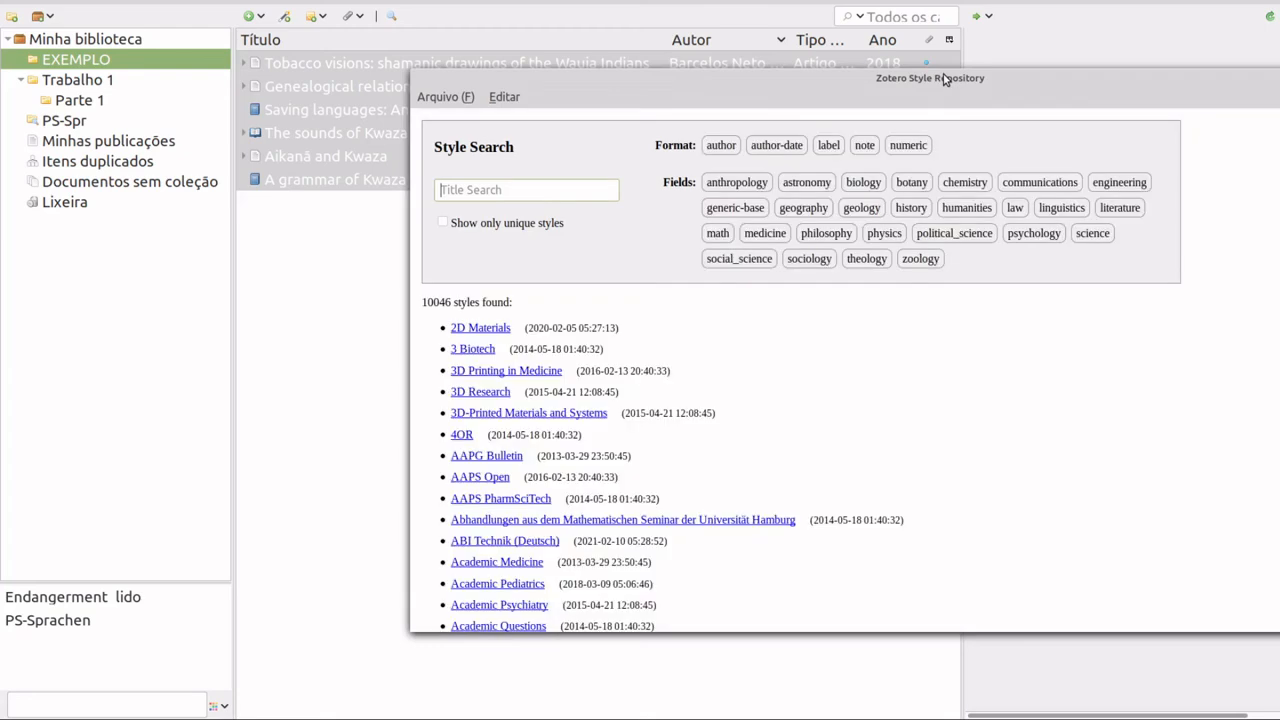
left_click_drag(943, 78, 720, 41)
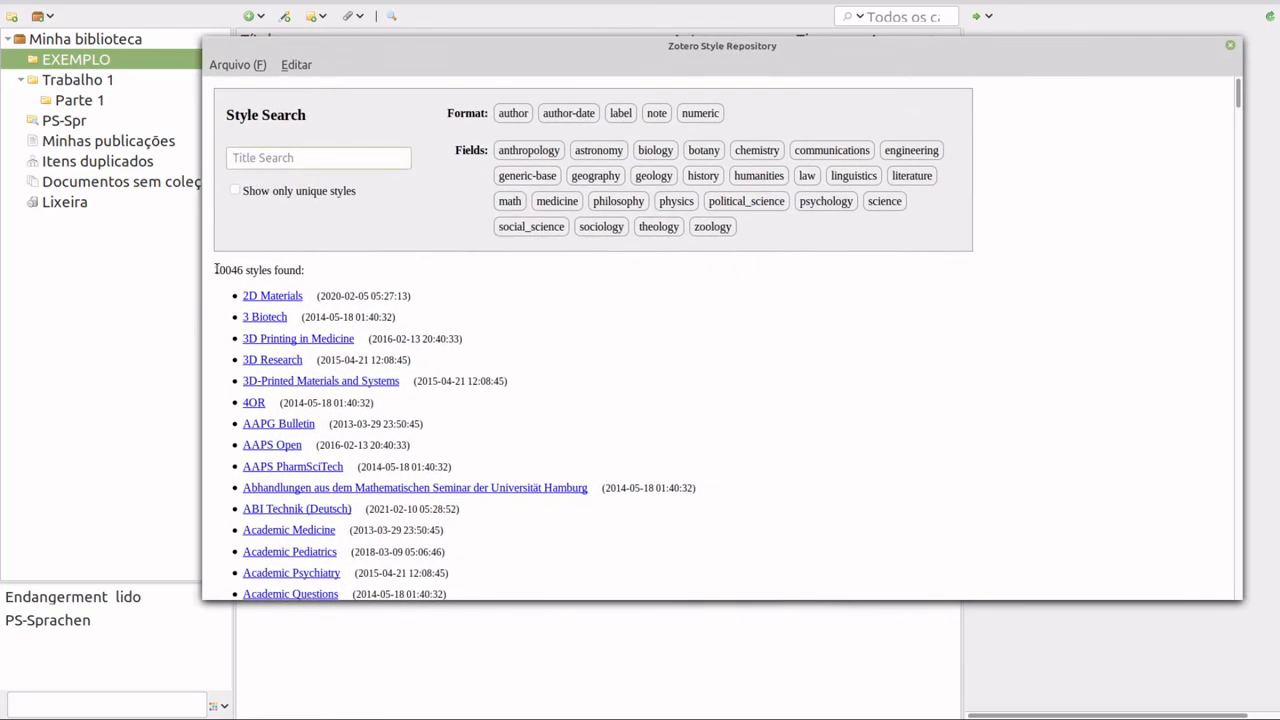
Search the Zotero Style Repository for styles titled ABNT
left_click_drag(216, 269, 243, 270)
left_click(404, 272)
left_click(288, 158)
type("ABN")
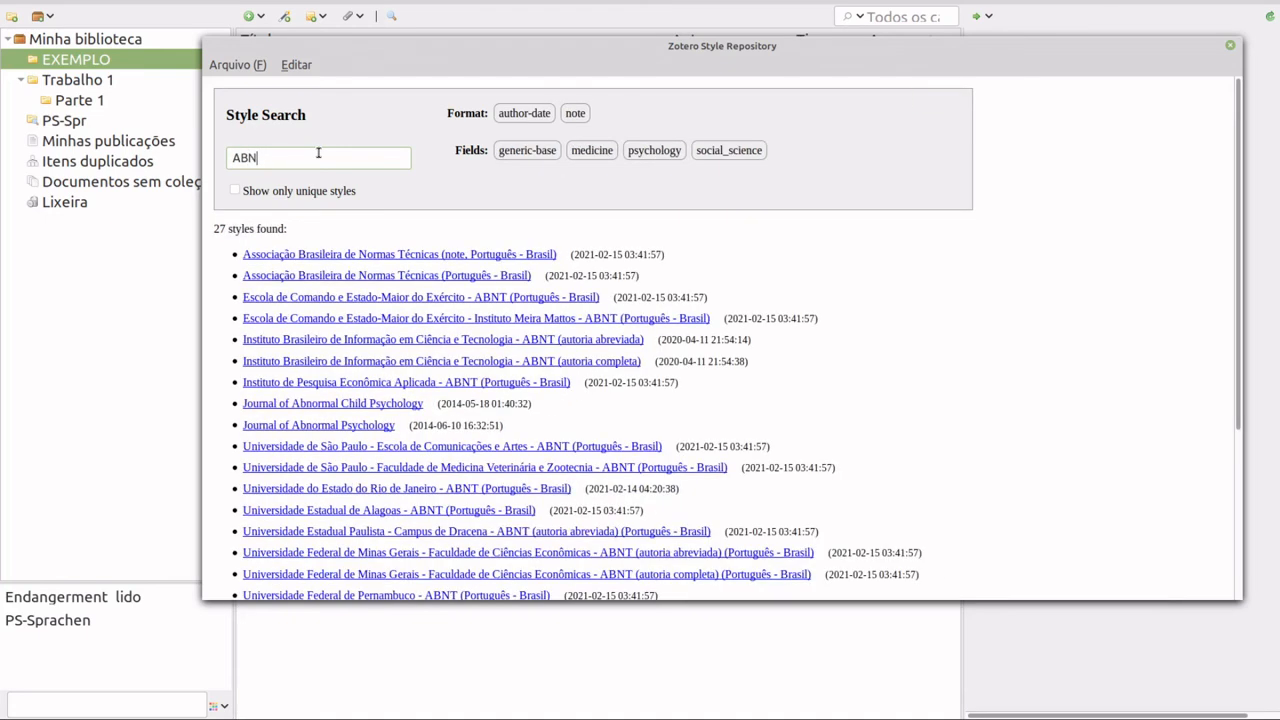
type("T")
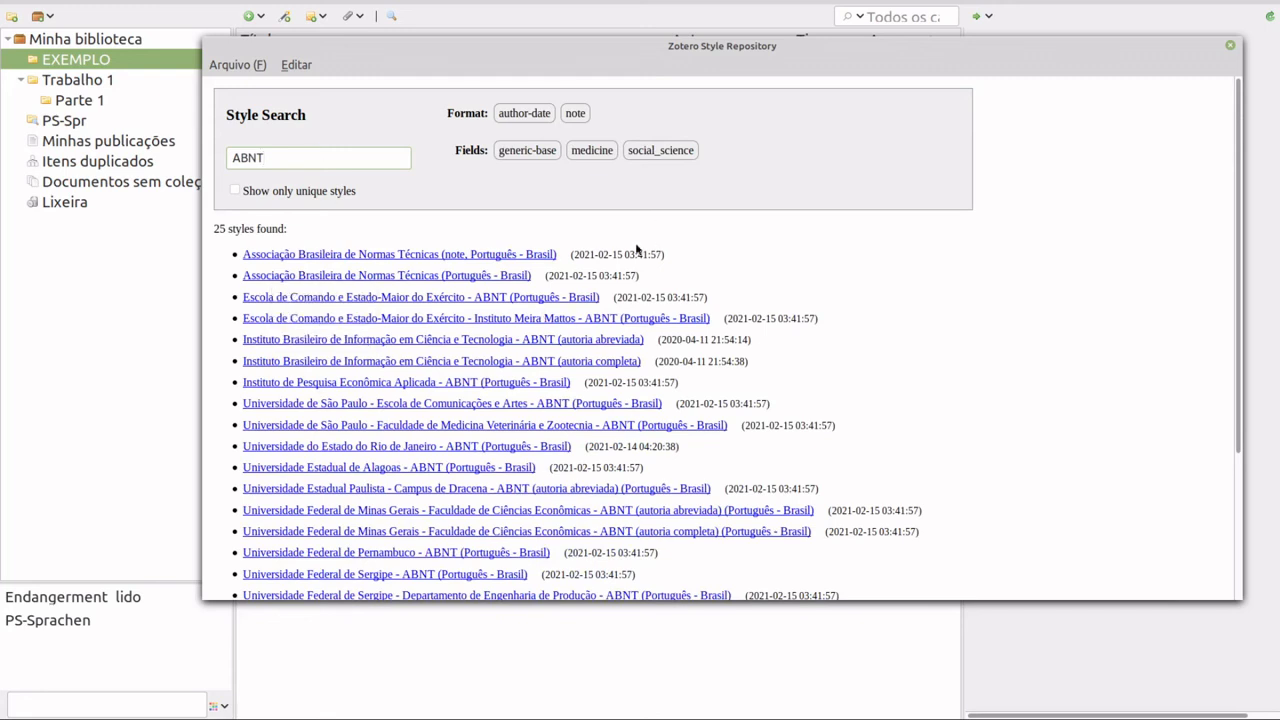
Preview several ABNT styles and choose Instituto Brasileiro de Informação em Ciência e Tecnologia - ABNT (autoria completa) for installation
scroll(366, 226, "down", 1)
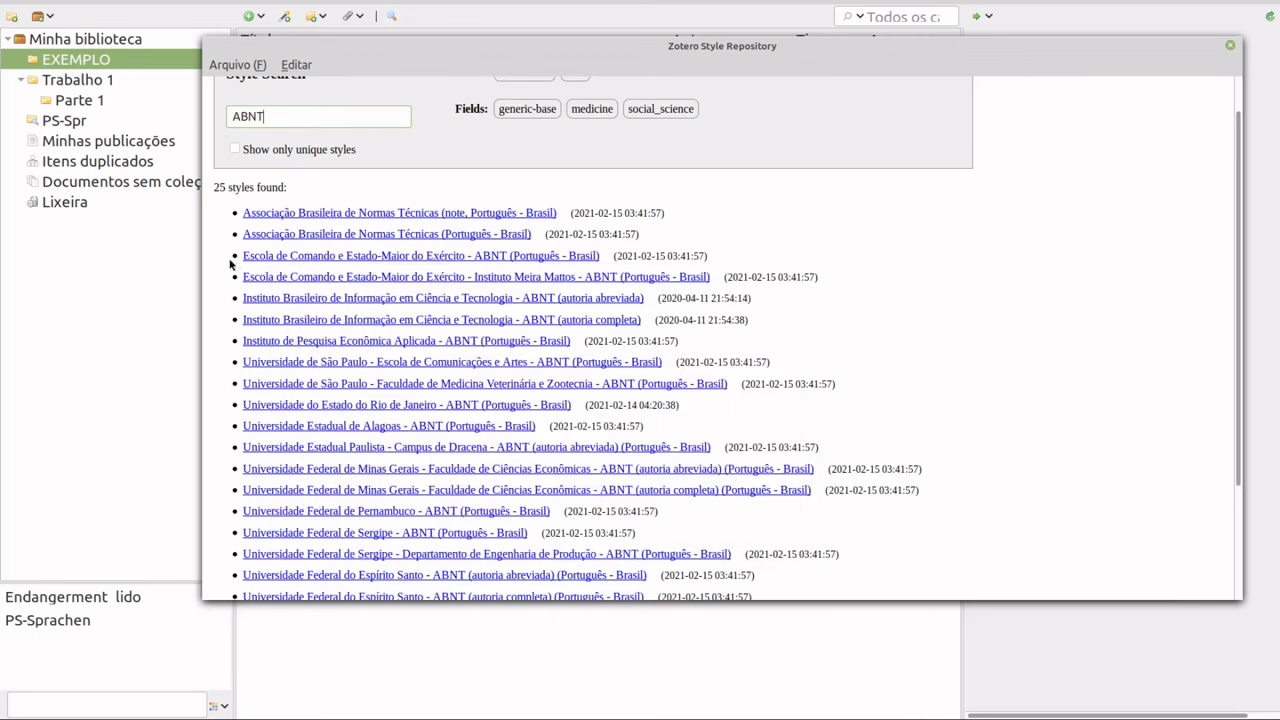
scroll(234, 266, "down", 3)
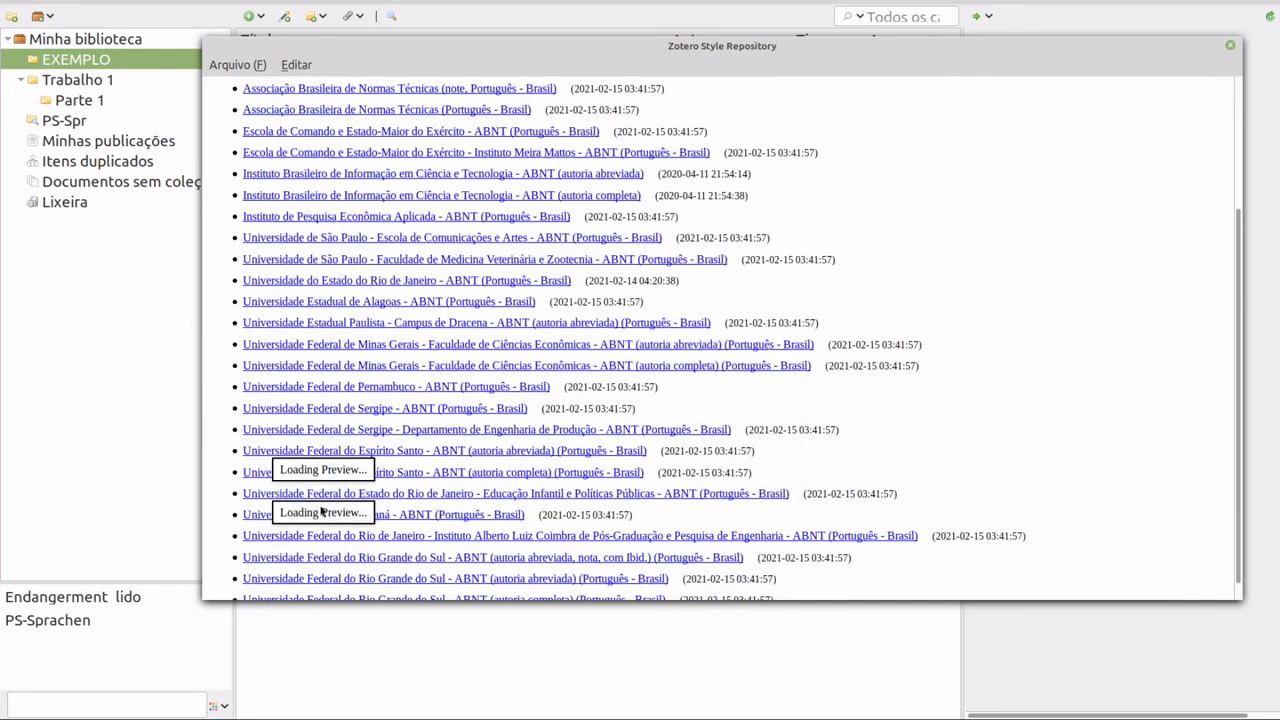
scroll(310, 515, "down", 1)
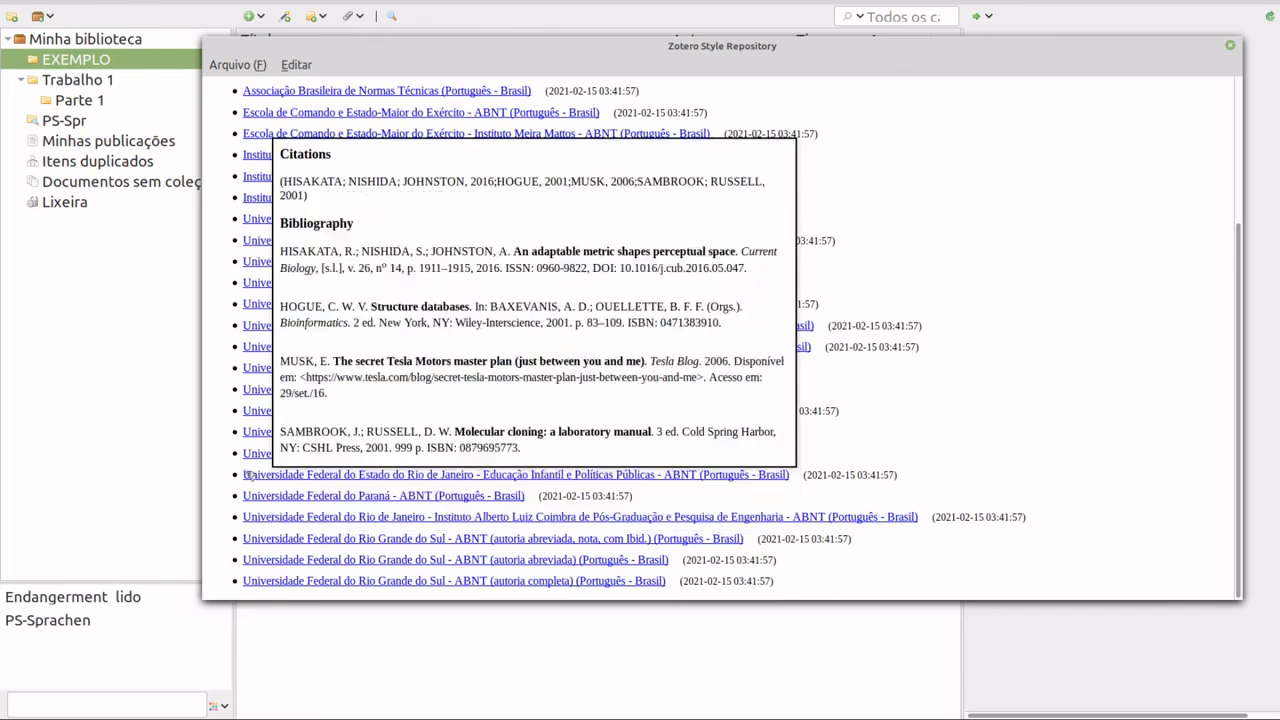
scroll(242, 305, "up", 3)
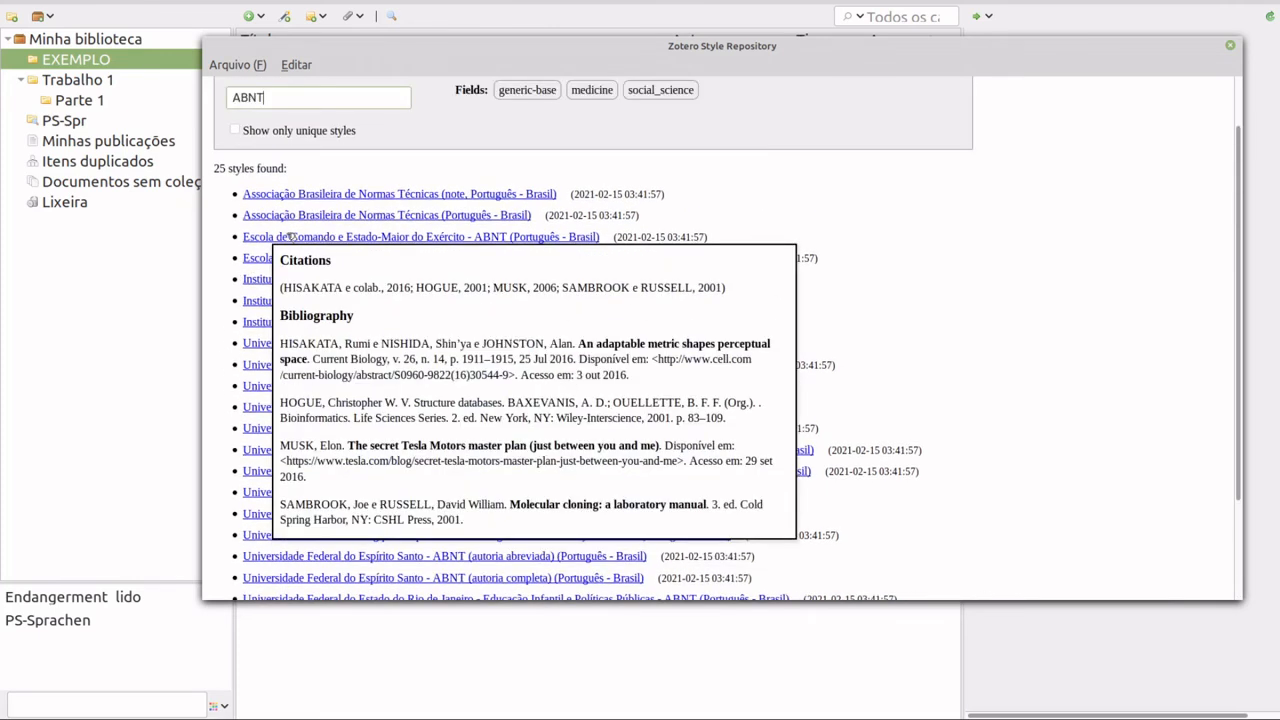
scroll(226, 270, "down", 2)
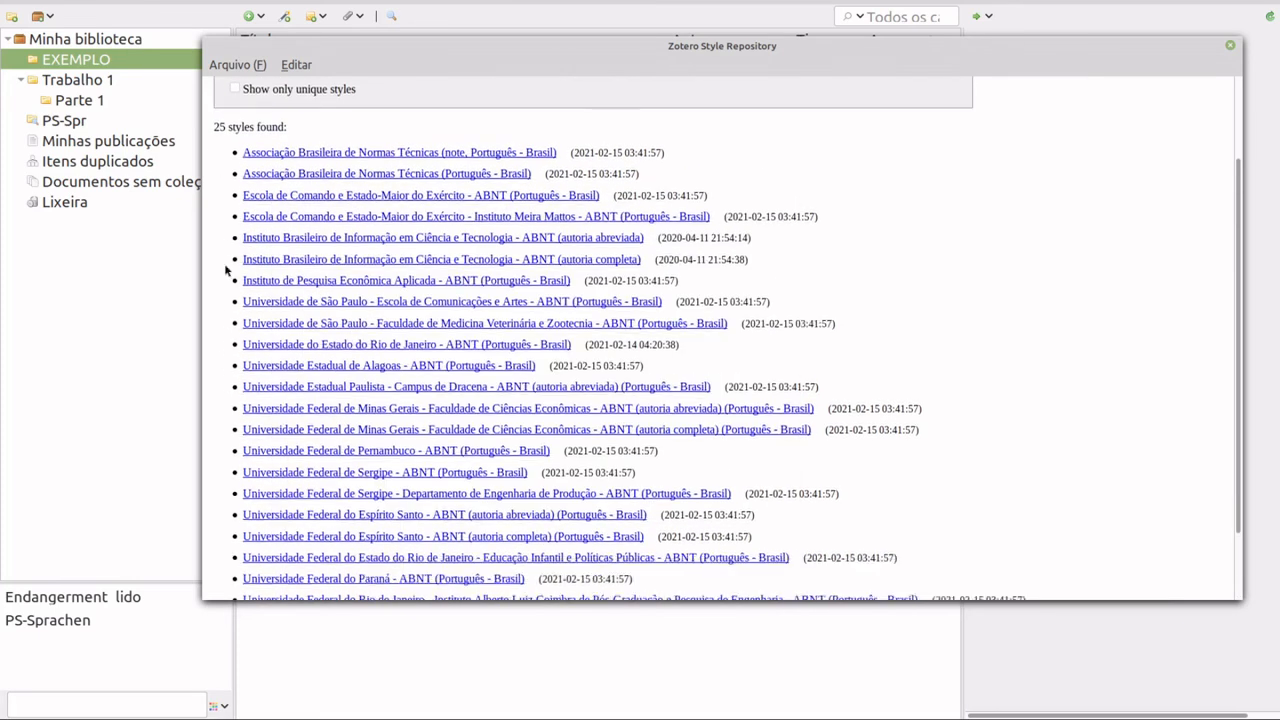
scroll(226, 270, "down", 2)
mouse_move(308, 220)
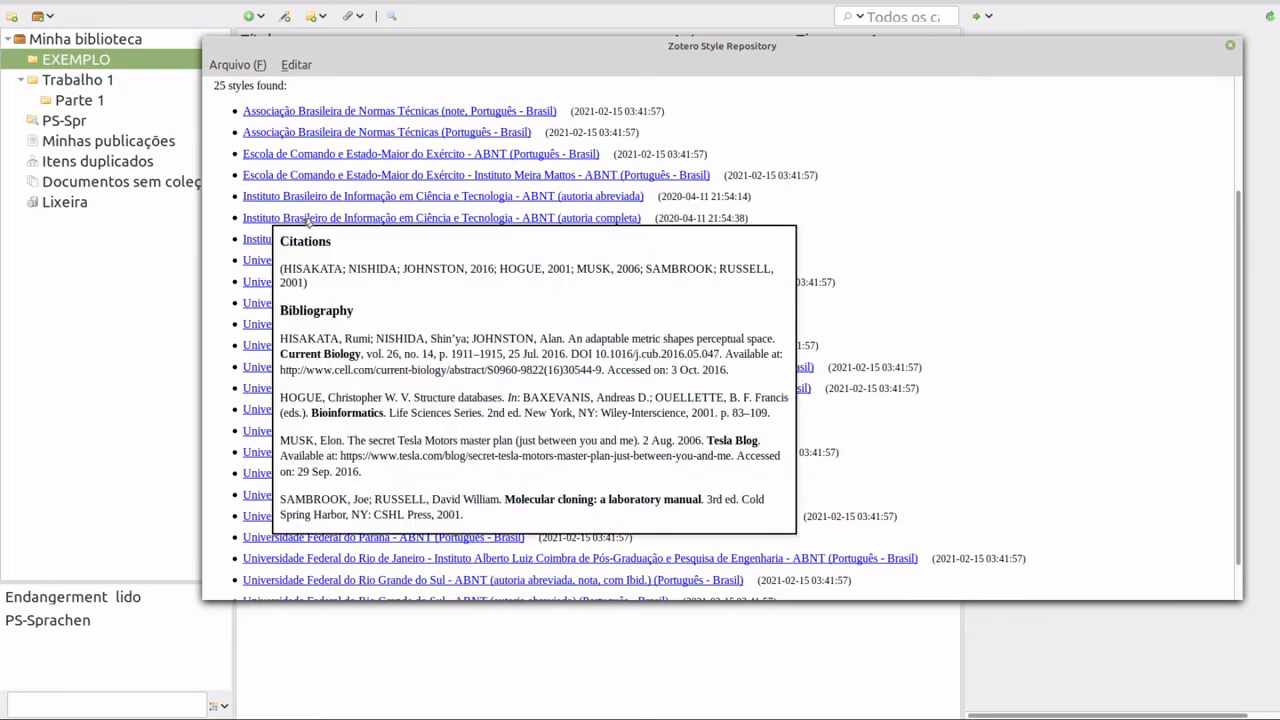
mouse_move(308, 197)
left_click(261, 217)
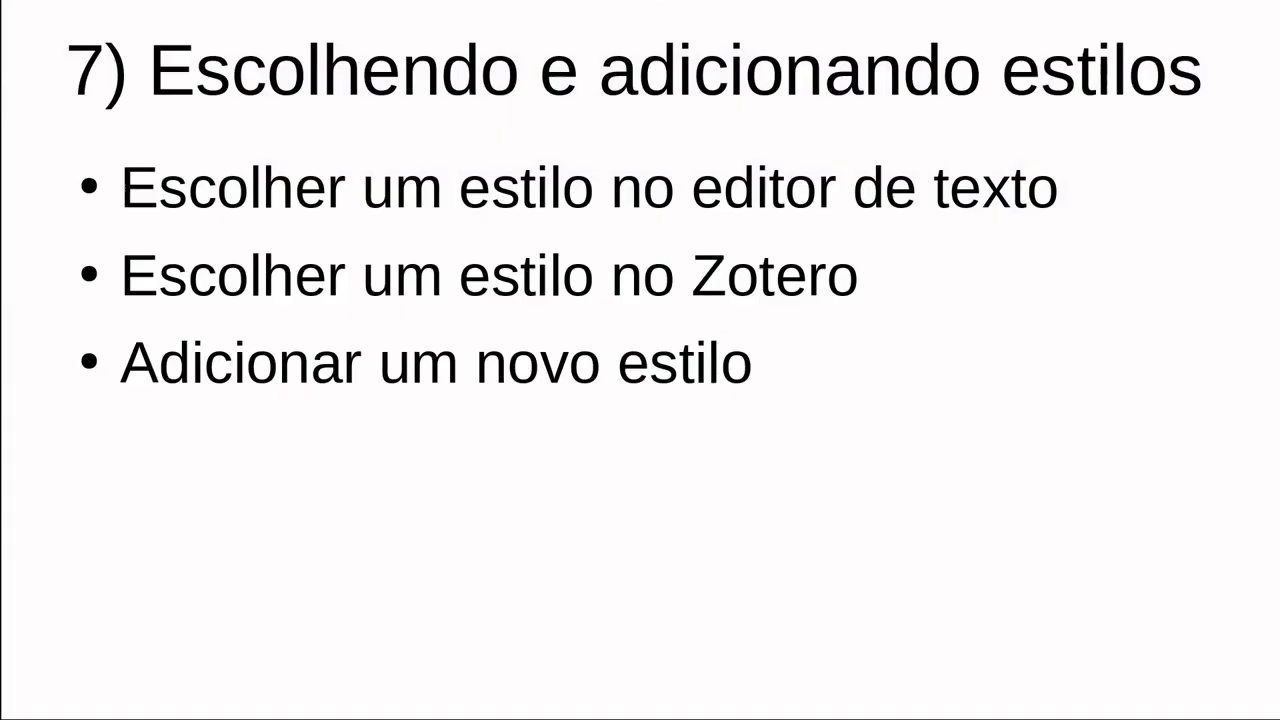
key("Right")
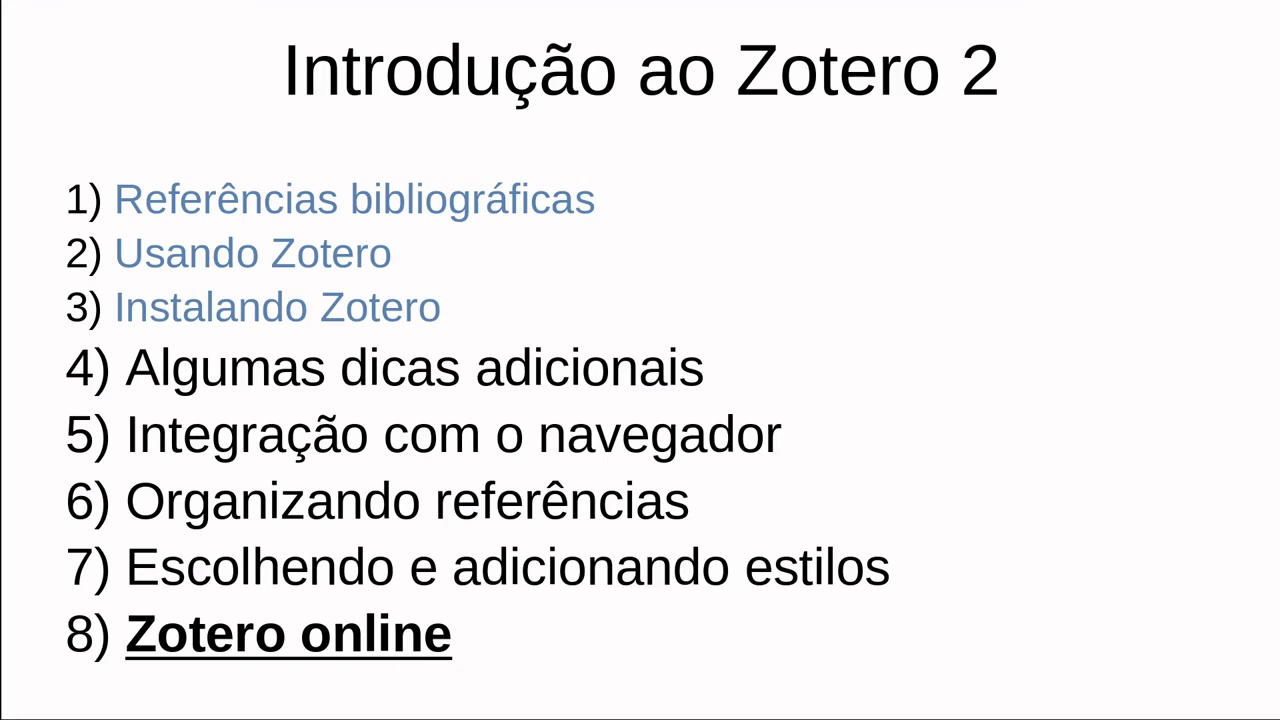
key("Right")
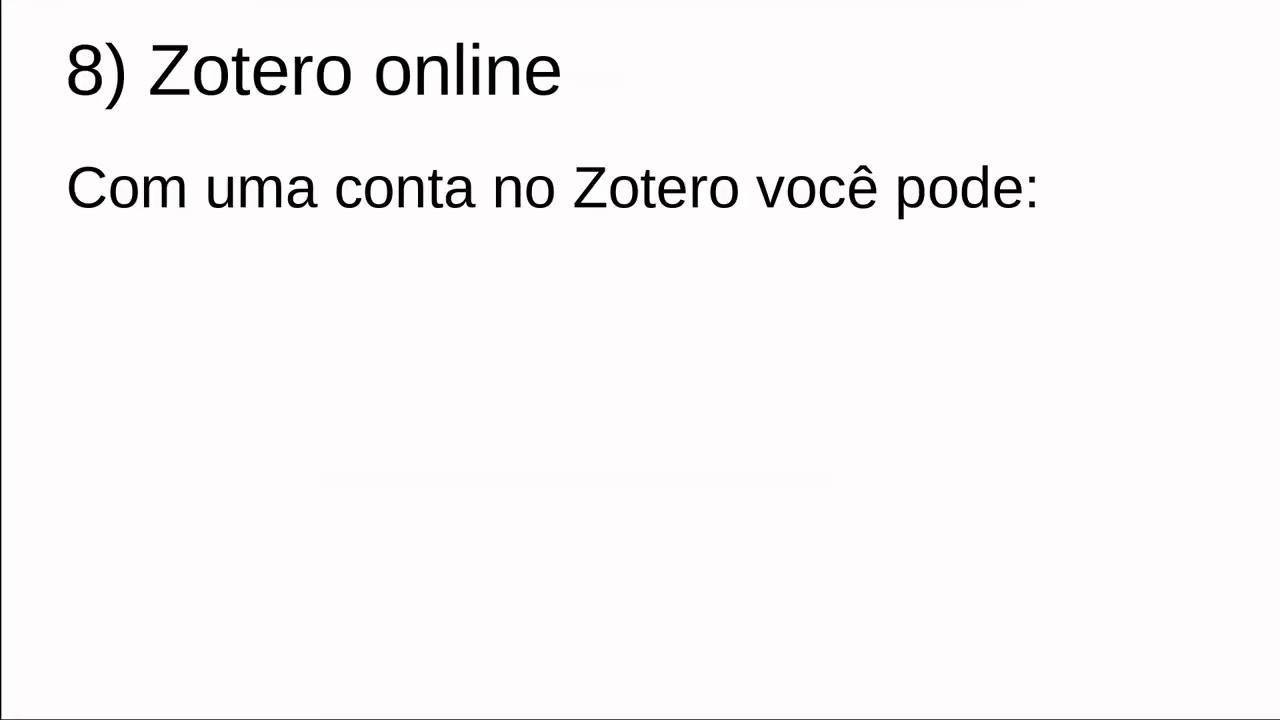
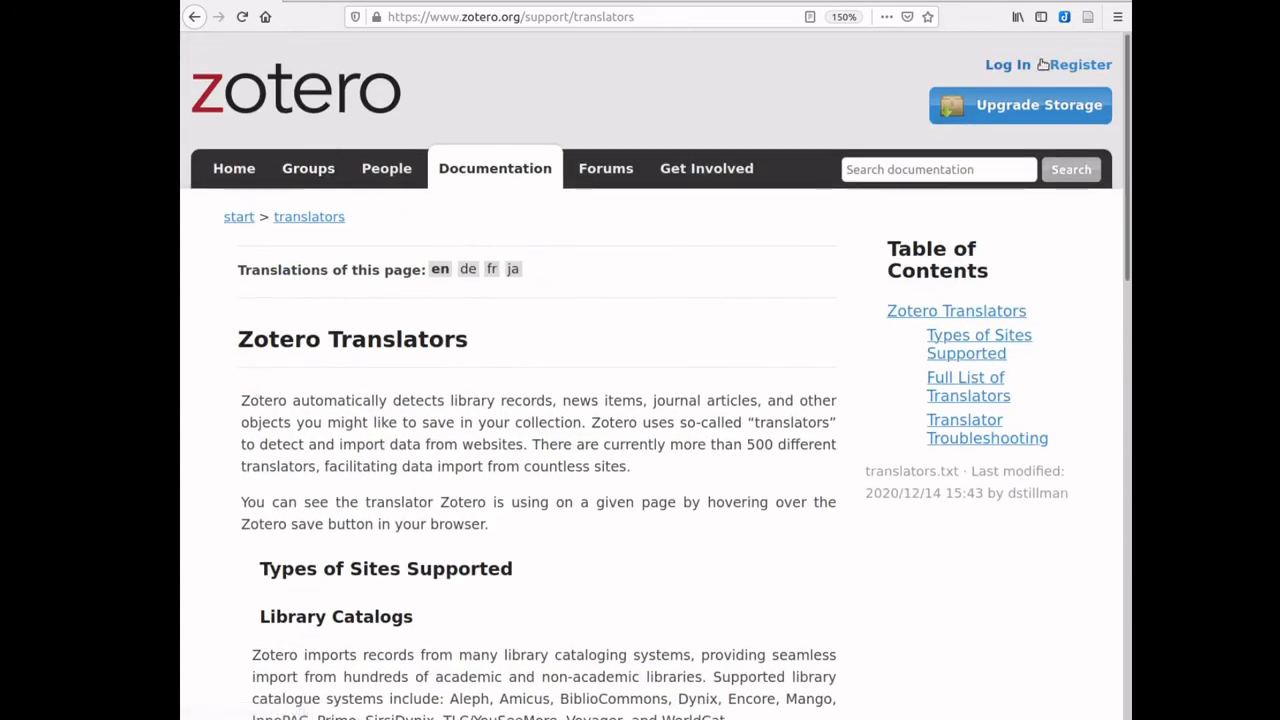
Open the Zotero website's account registration page and look through the registration form
left_click(1082, 65)
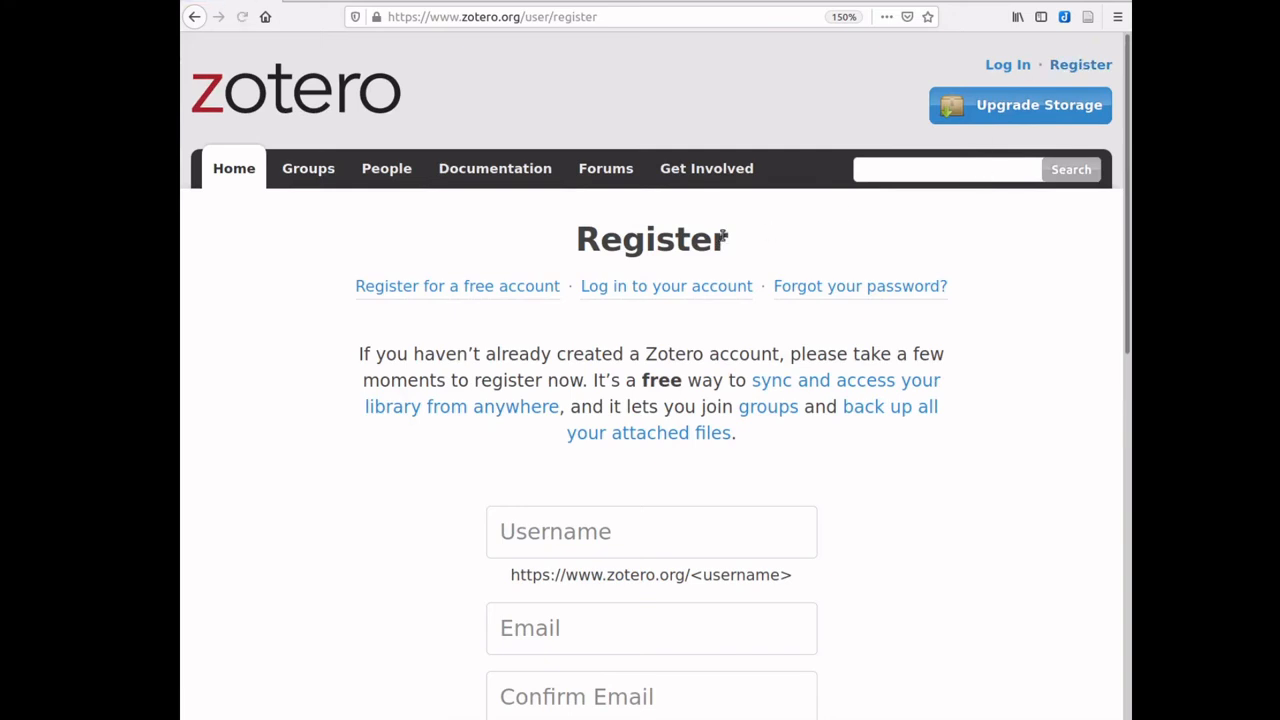
scroll(723, 238, "down", 3)
scroll(721, 236, "down", 2)
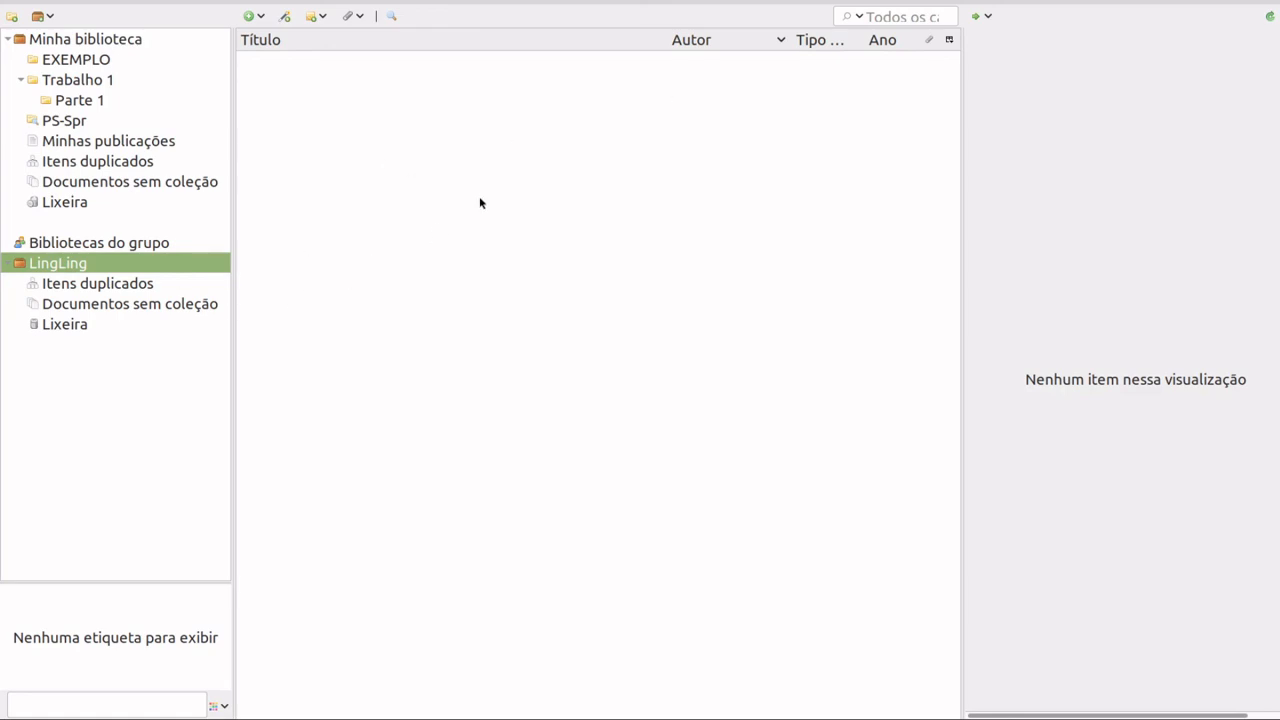
Switch to Zotero, view the account and file synchronization settings in the preferences and close them unchanged
left_click(92, 2)
left_click(124, 208)
left_click(790, 170)
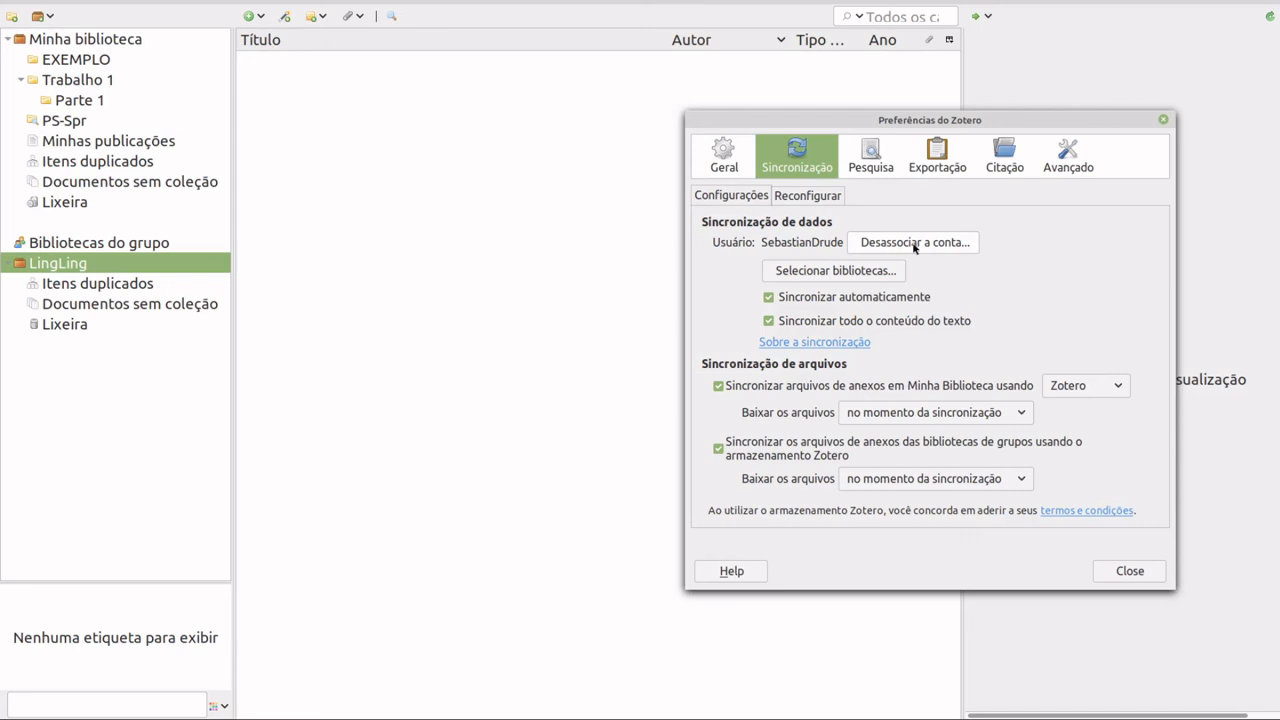
key("Escape")
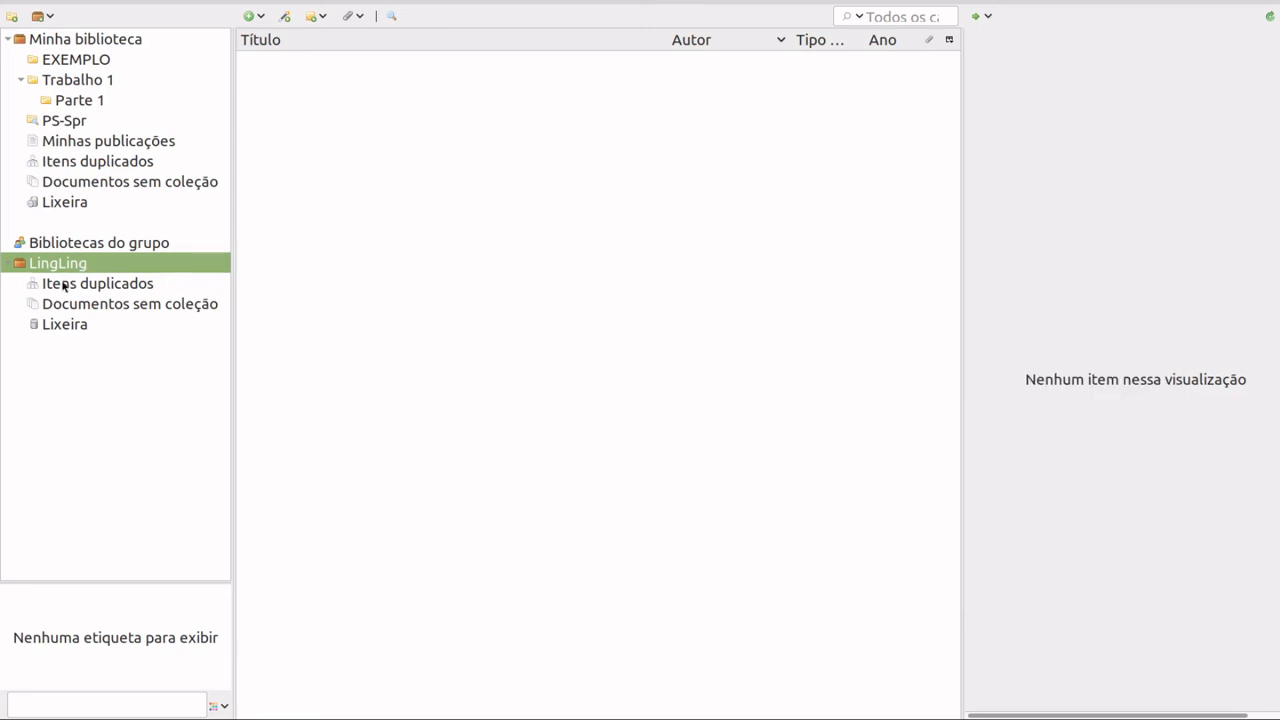
Switch to the browser and read the email validation page with its instructions for setting up Zotero syncing
left_click(76, 59)
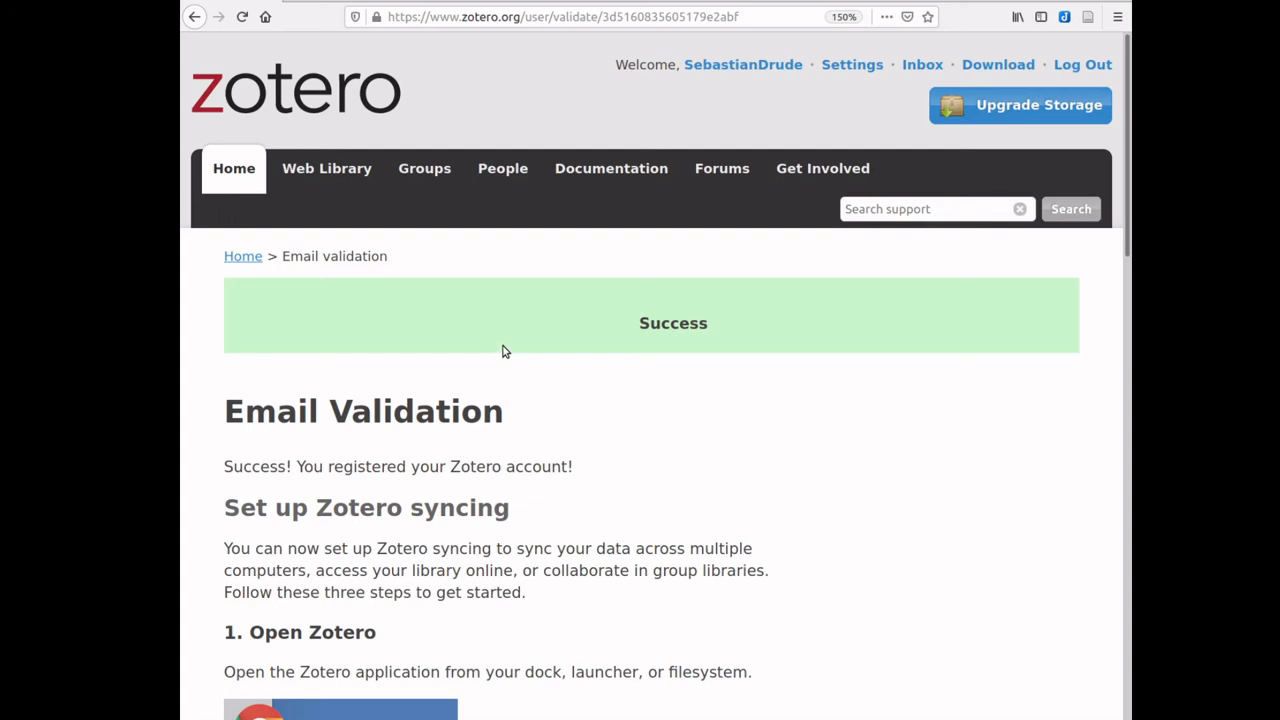
scroll(504, 351, "down", 5)
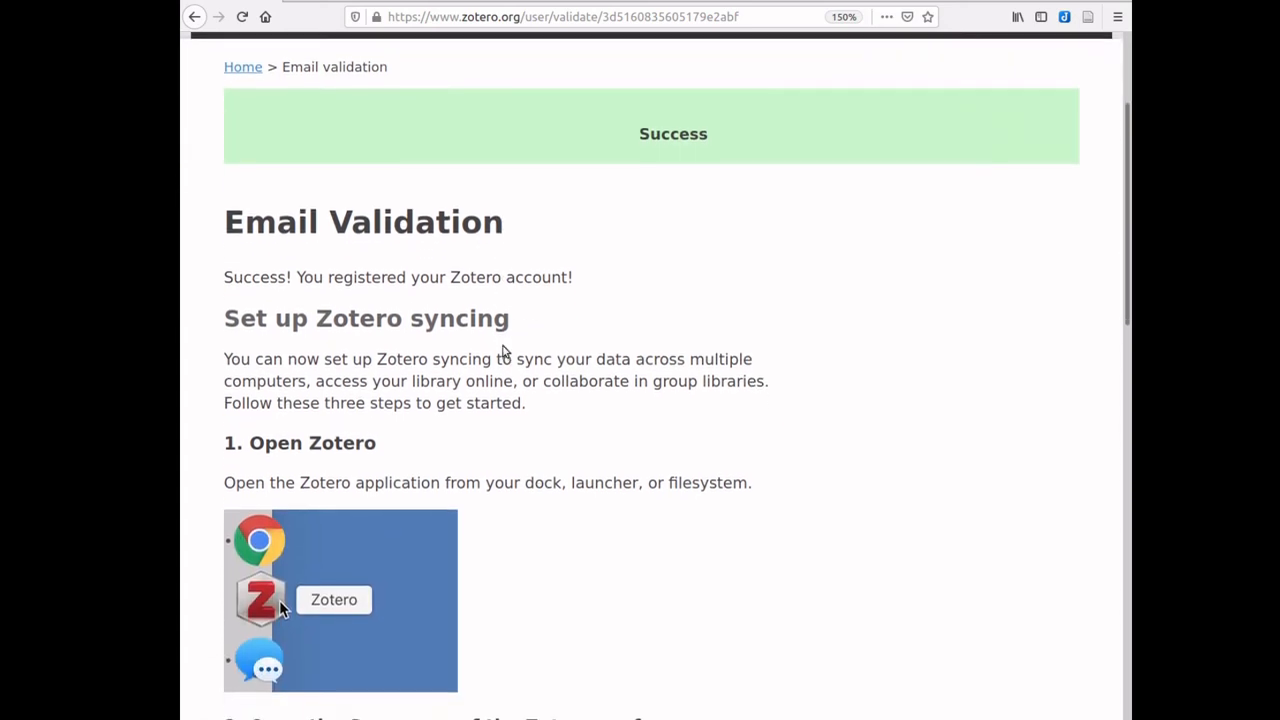
scroll(504, 351, "down", 5)
scroll(520, 352, "up", 10)
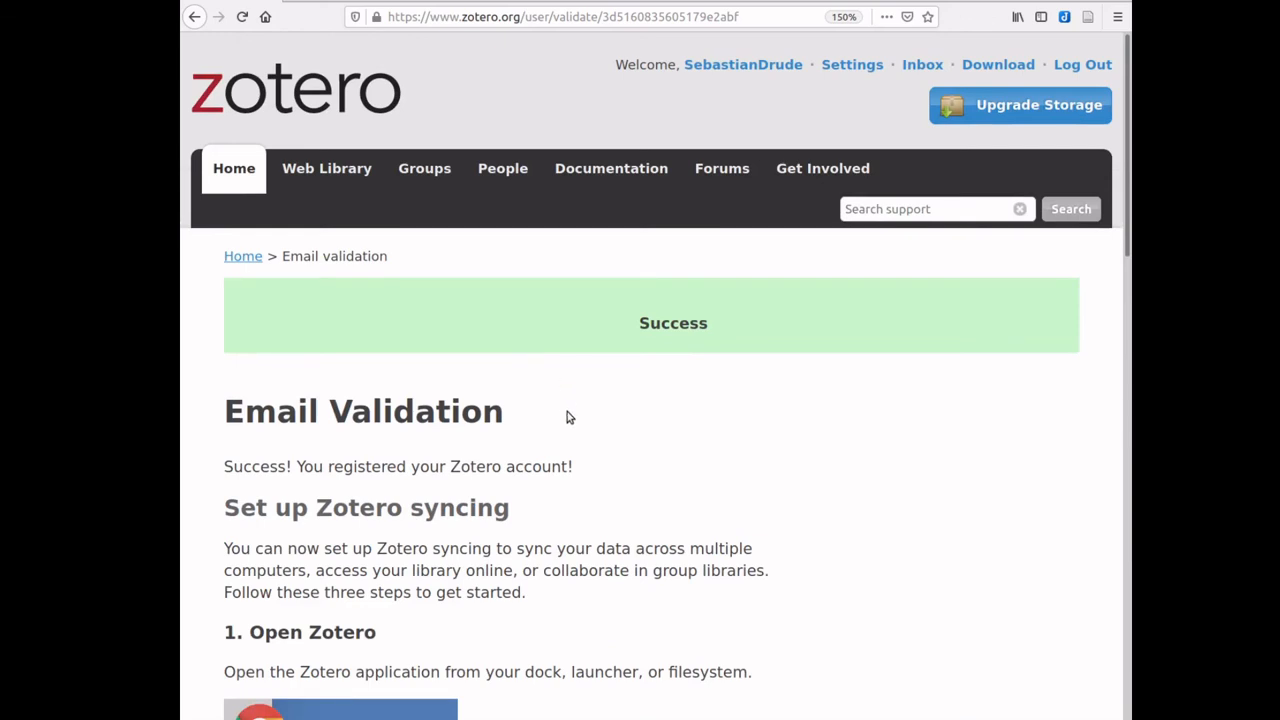
scroll(594, 412, "down", 5)
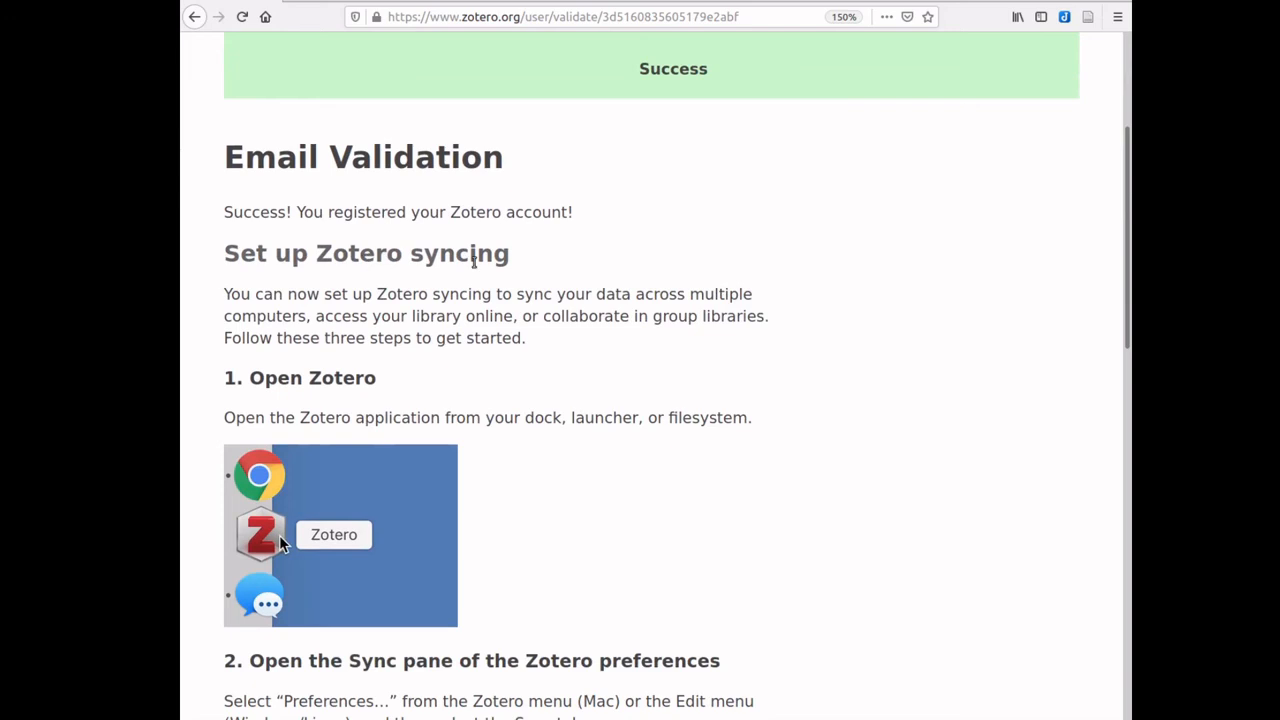
scroll(474, 261, "down", 1)
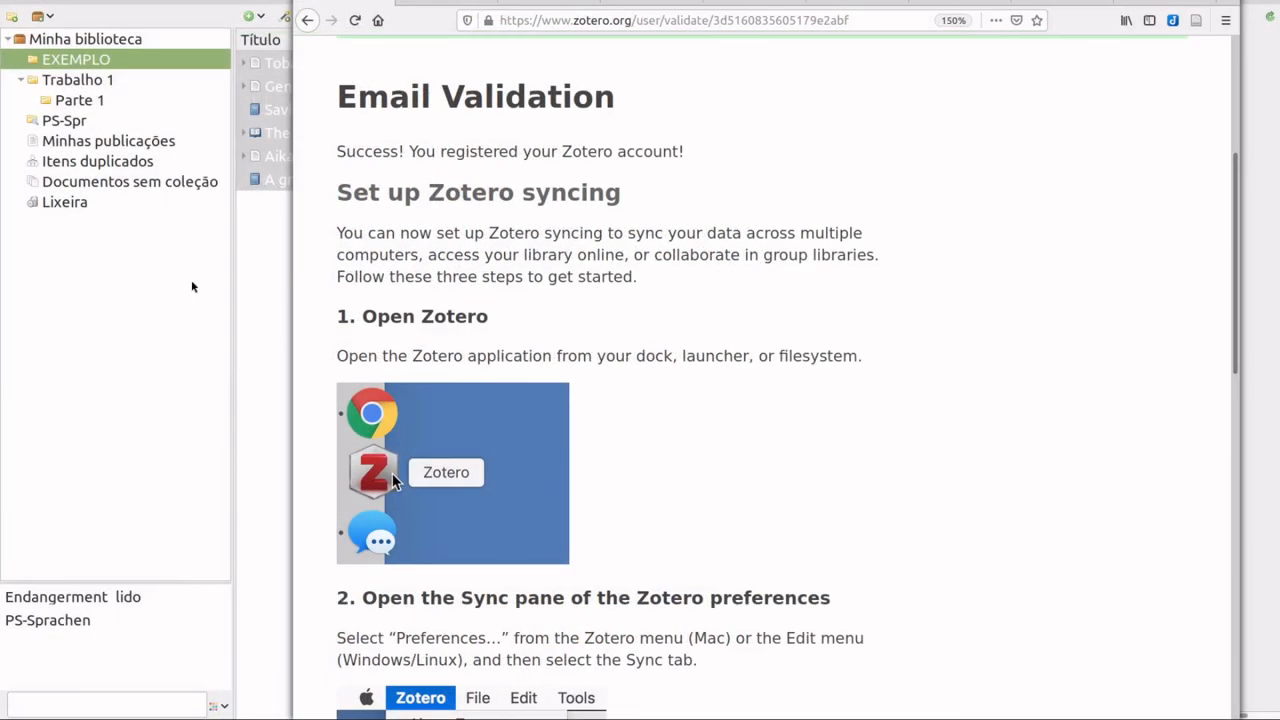
Switch to Zotero and link the registered online account in the data synchronization preferences
left_click(102, 290)
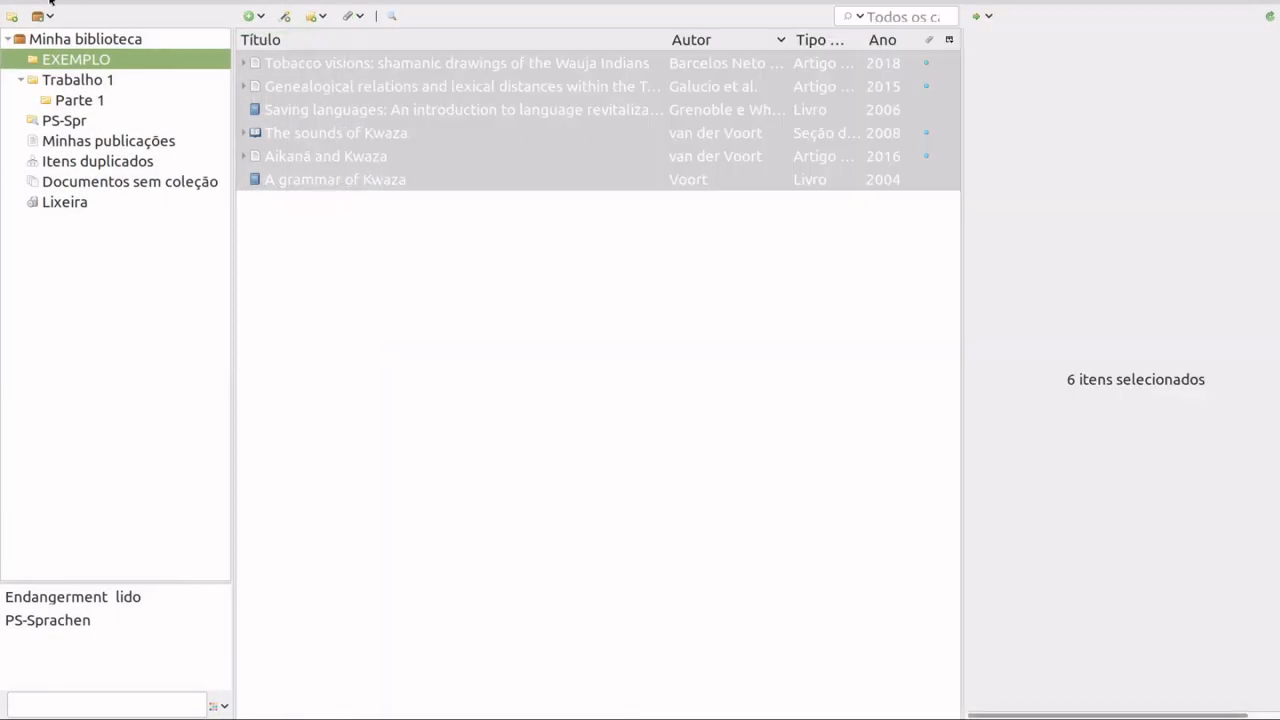
left_click(100, 3)
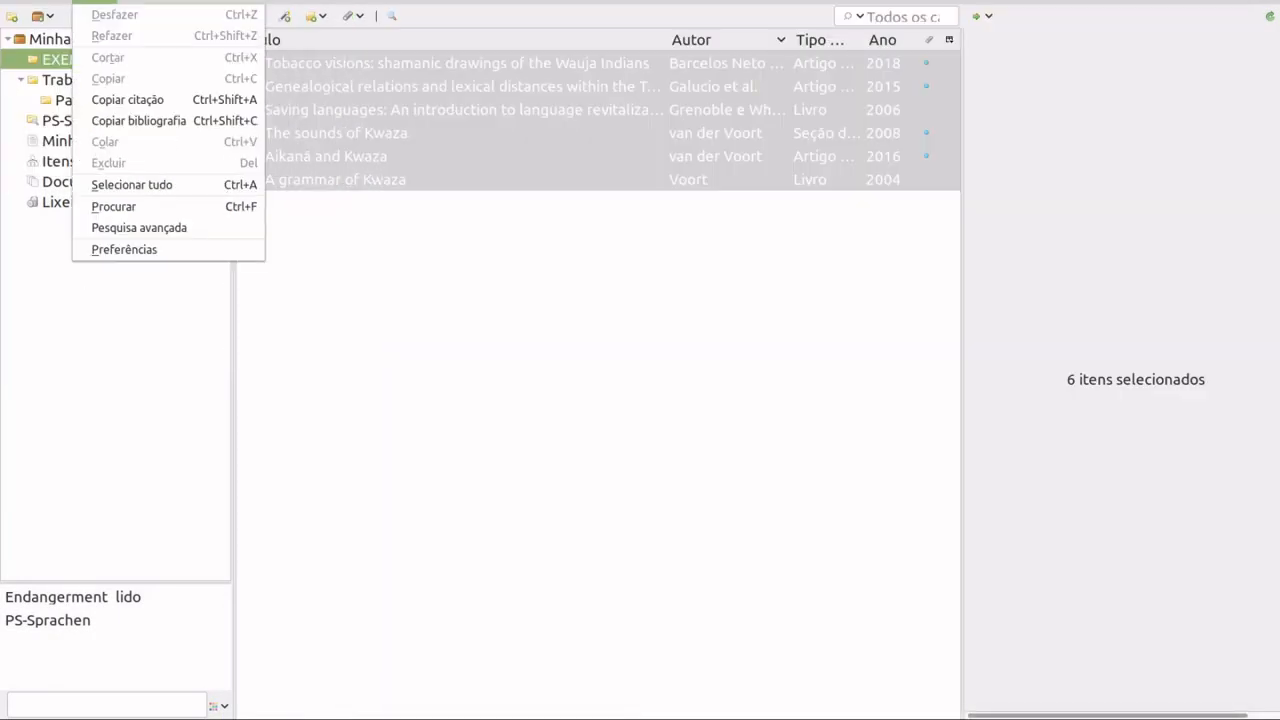
left_click(155, 250)
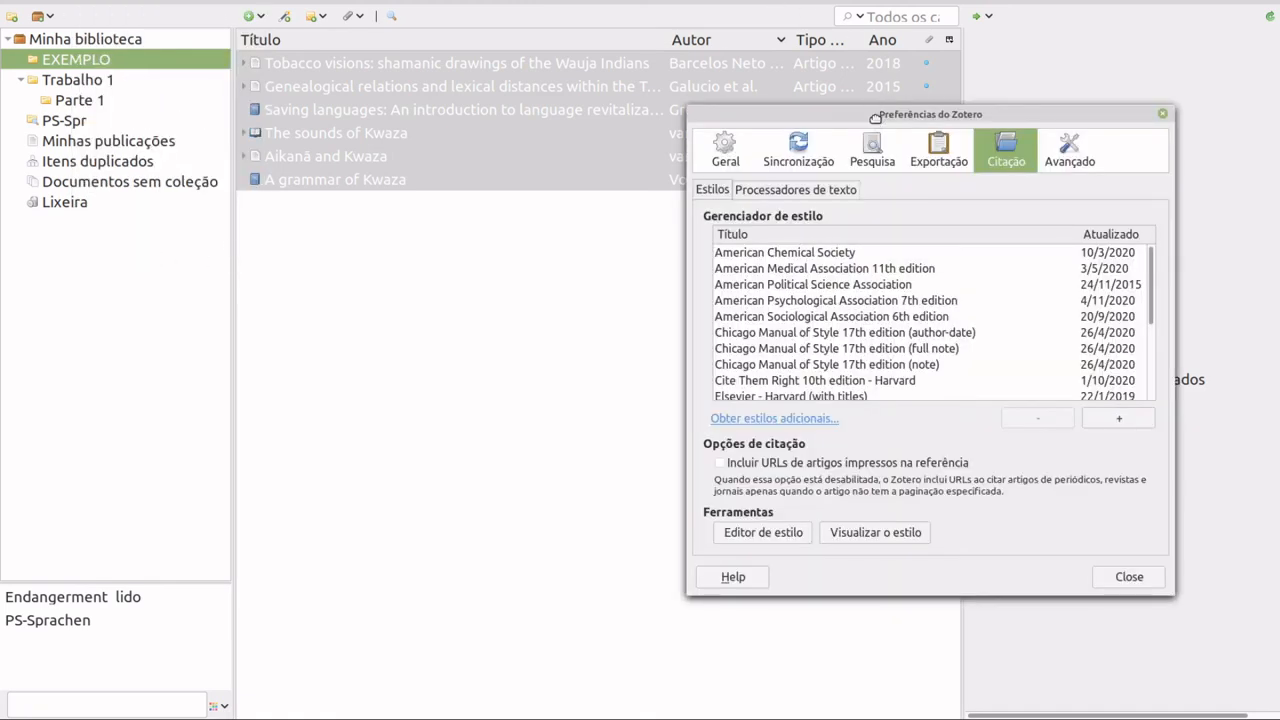
left_click_drag(874, 115, 598, 93)
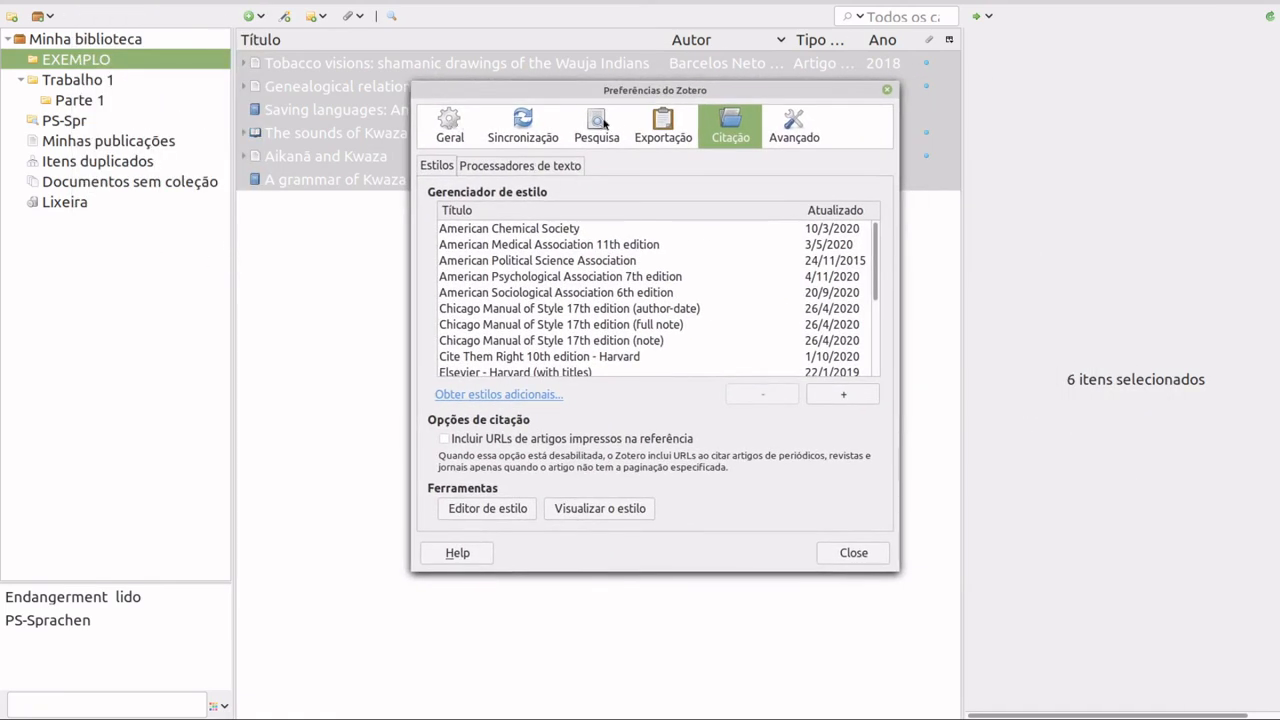
left_click(530, 122)
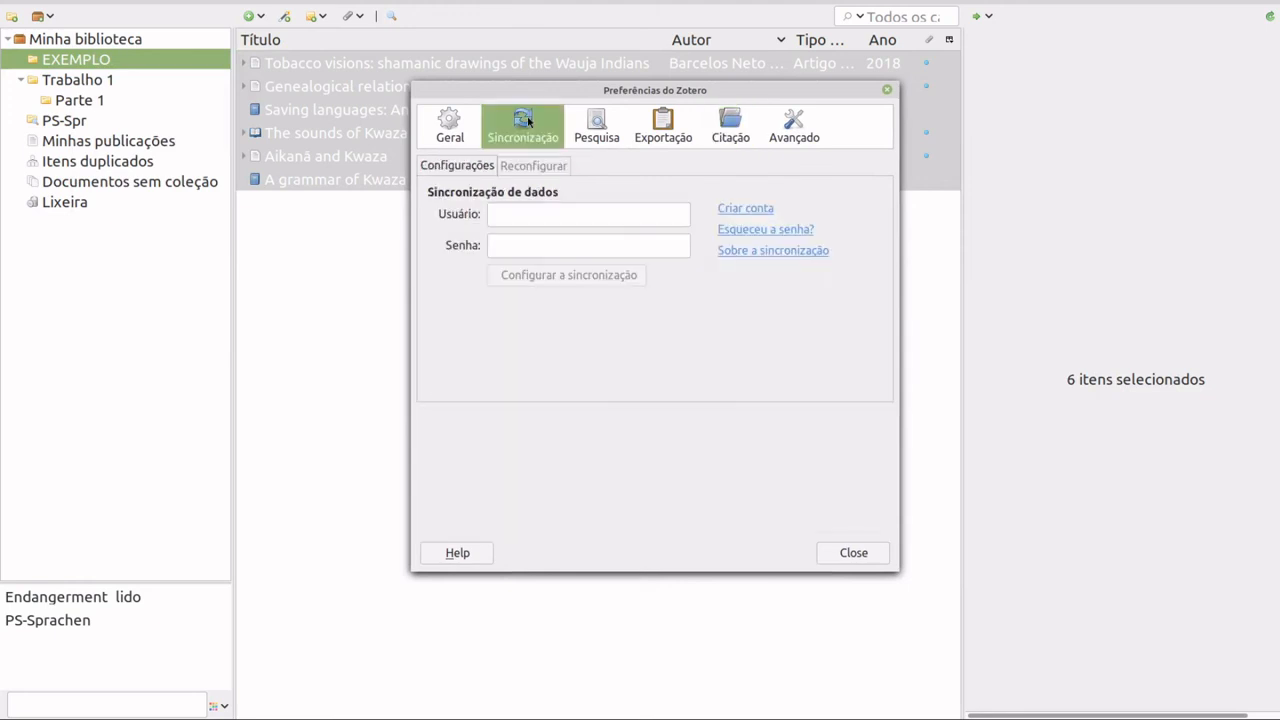
left_click(518, 213)
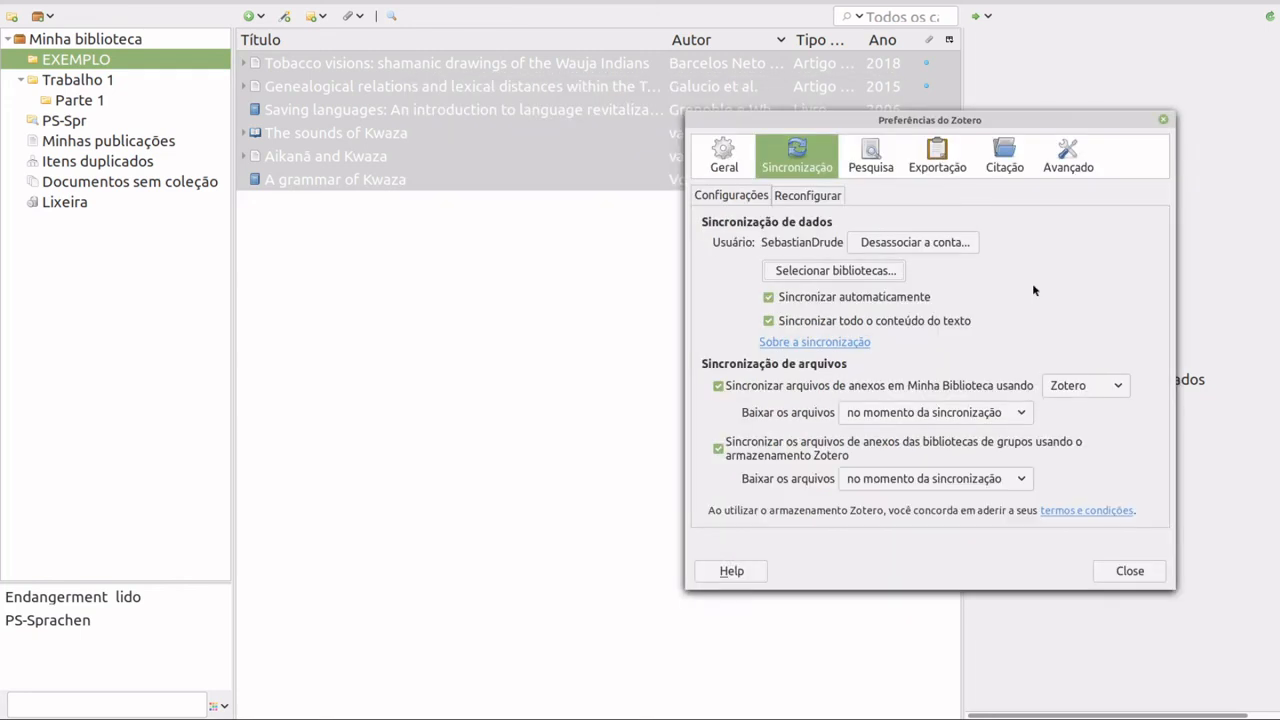
View the list of libraries chosen for synchronization and close the preferences without changes
left_click(822, 277)
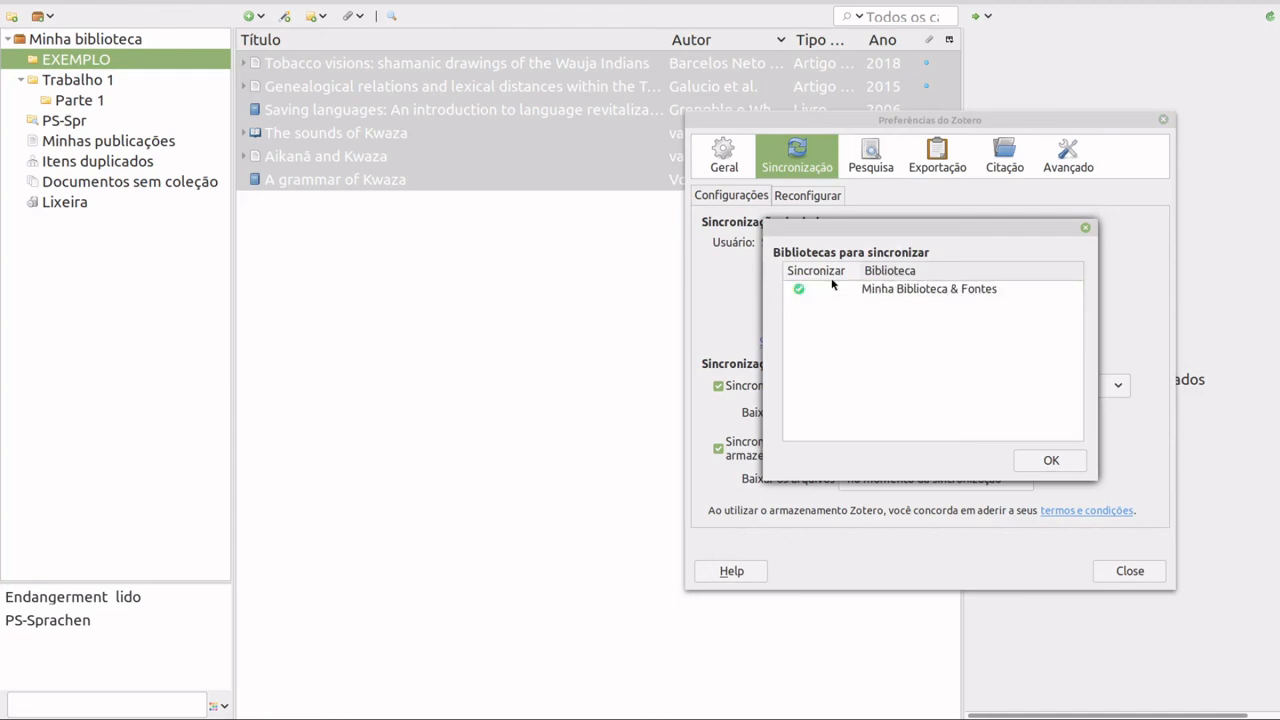
left_click(911, 291)
left_click(1051, 461)
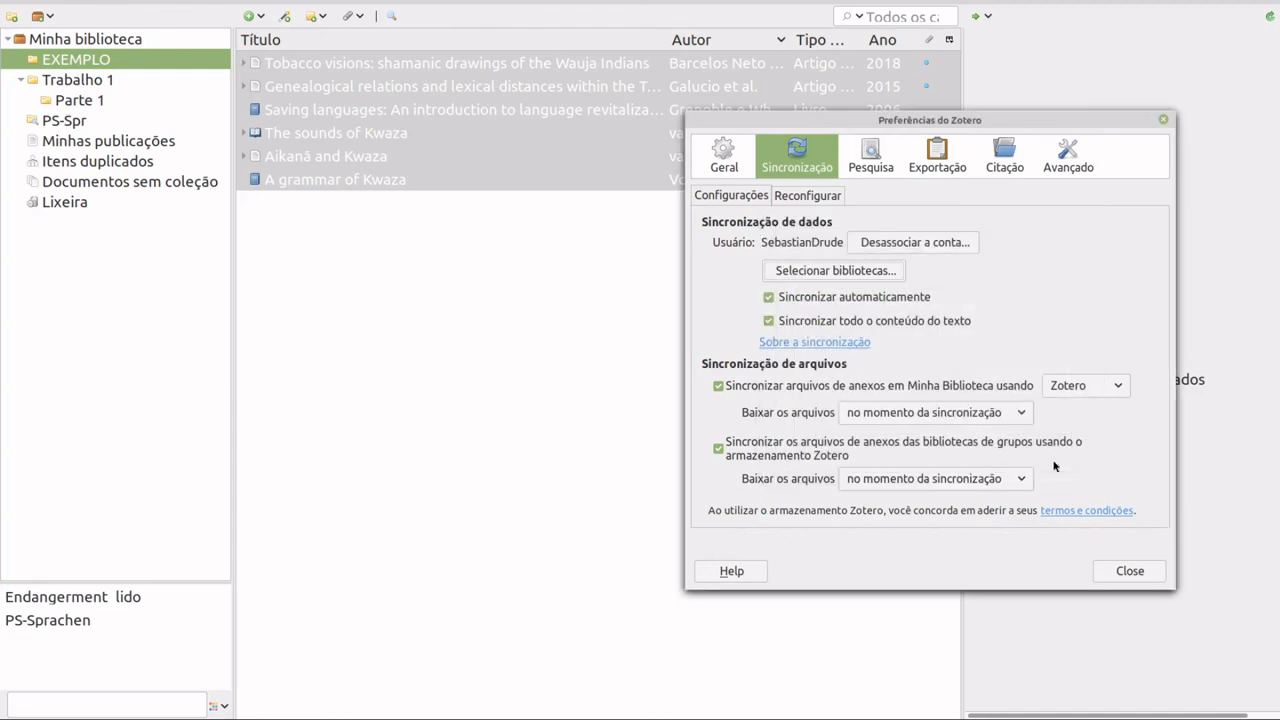
left_click(1136, 578)
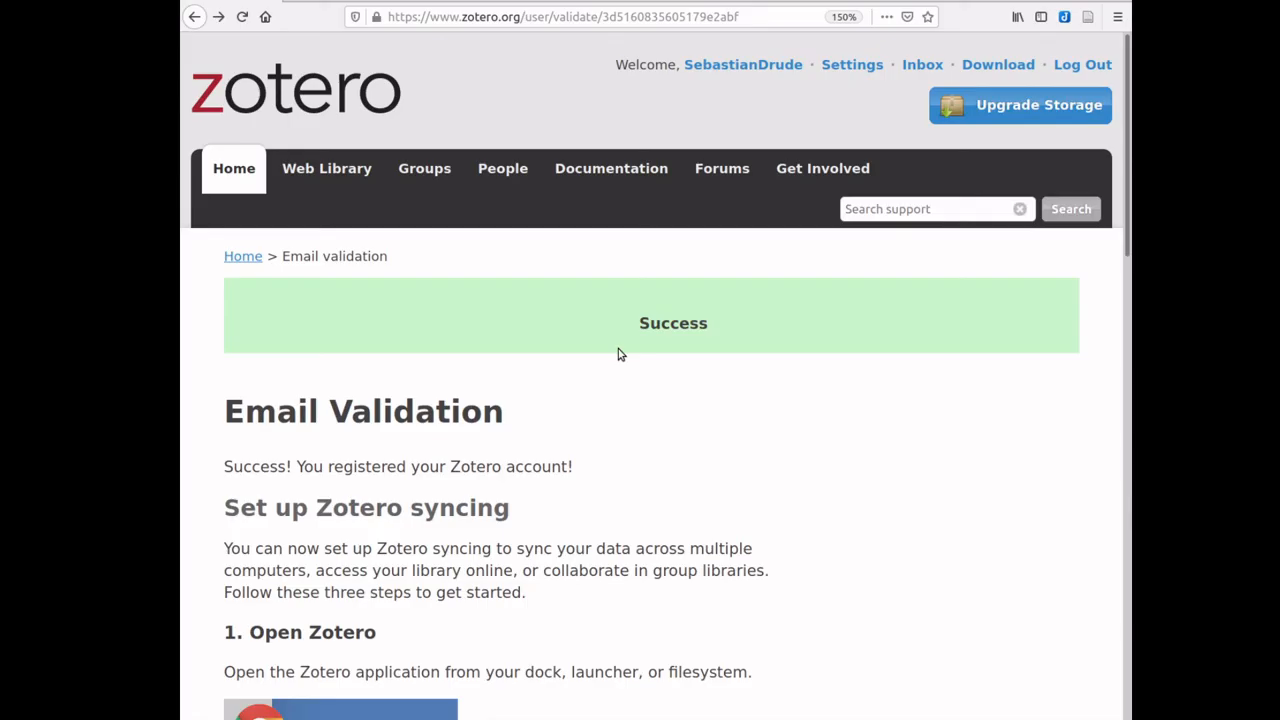
Switch to the browser and view the account's profile page and online library on the Zotero website
left_click(740, 66)
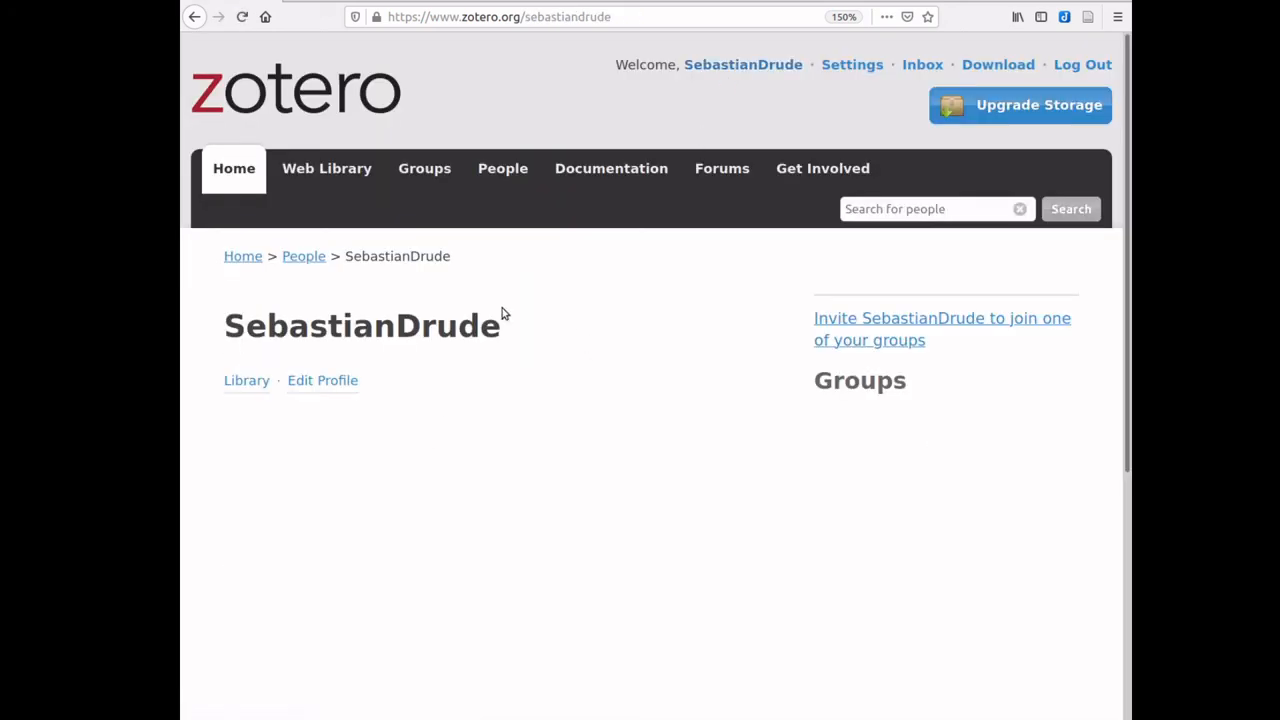
left_click(245, 382)
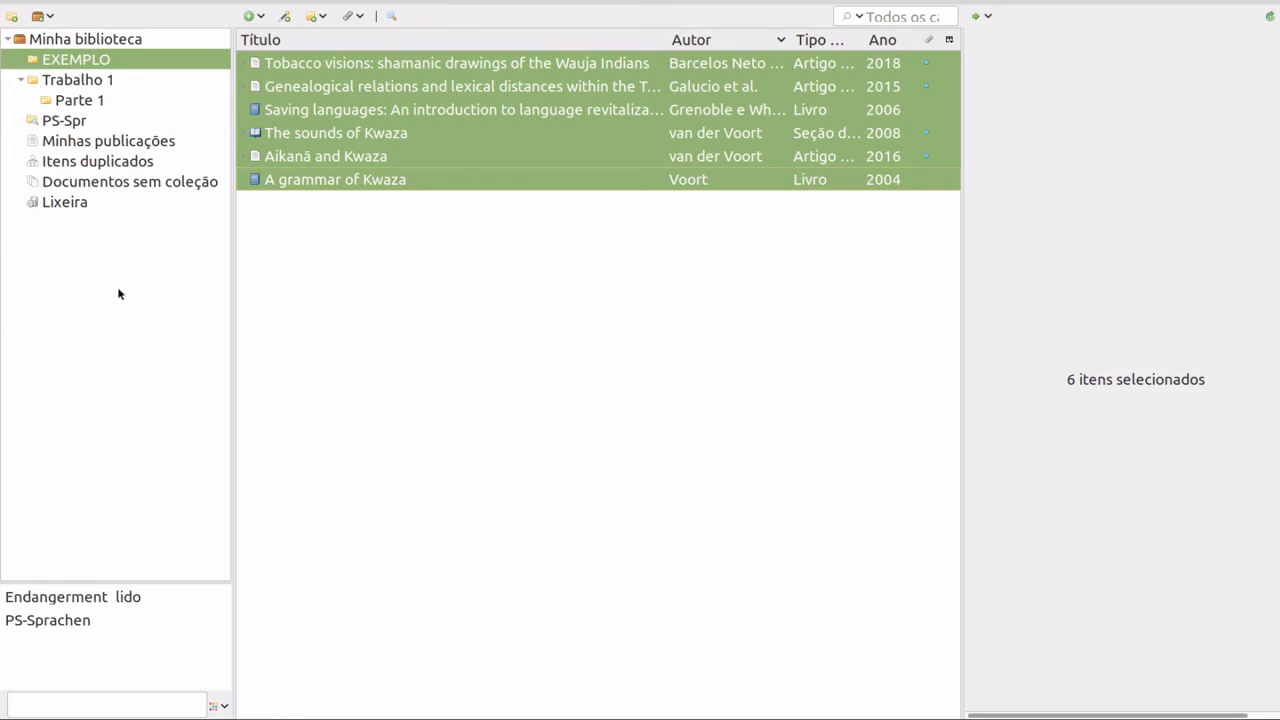
Start a new group library from Zotero and create it online as LingLing with Public, Open Membership
left_click(48, 17)
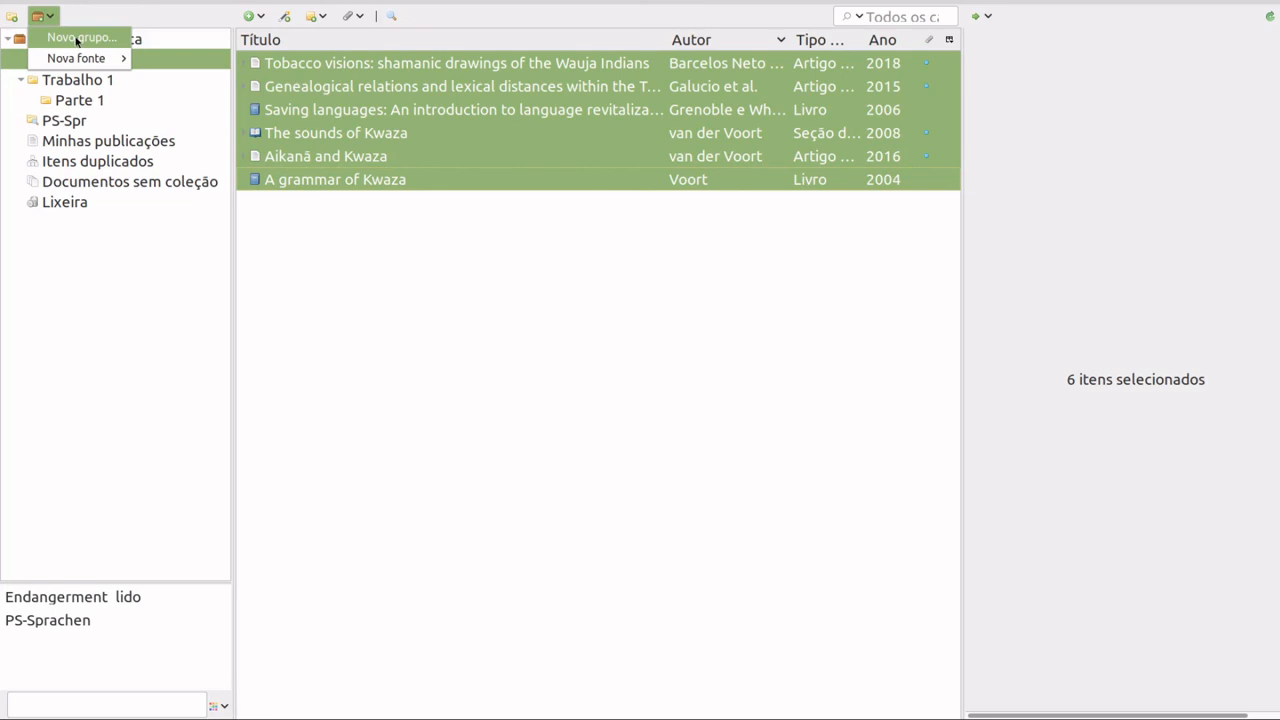
left_click(77, 38)
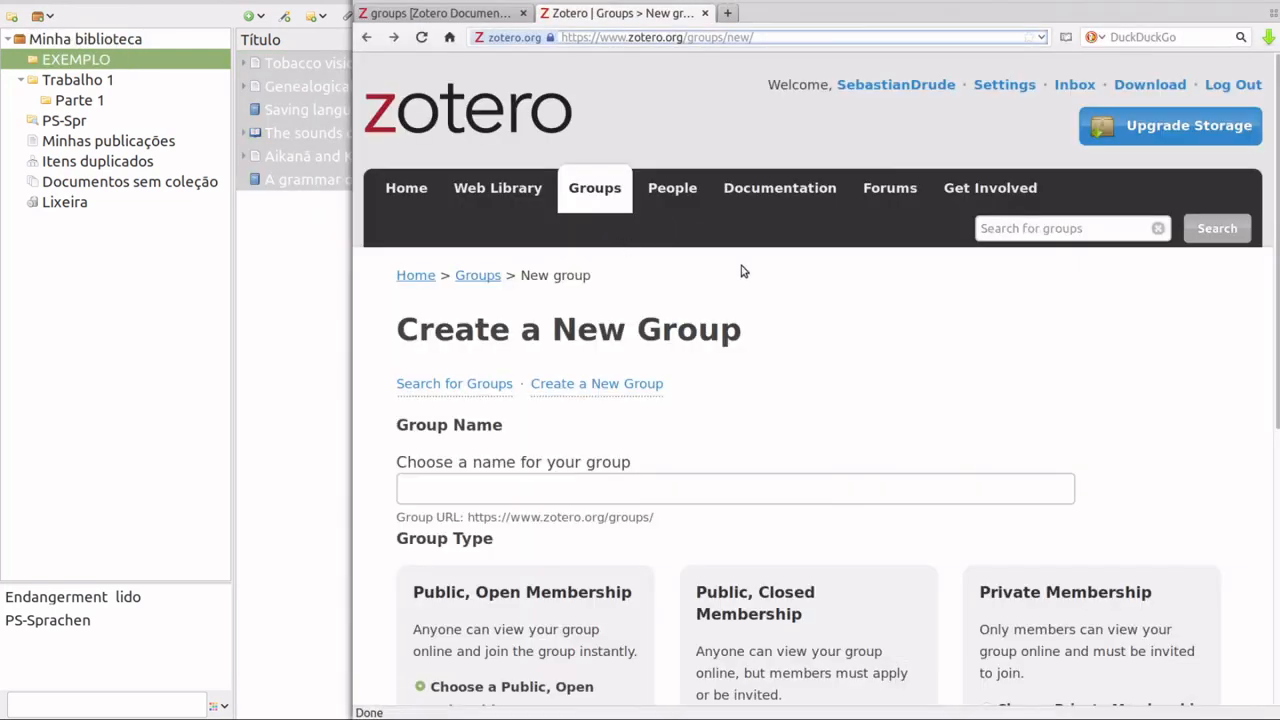
left_click(670, 487)
type("LingLing")
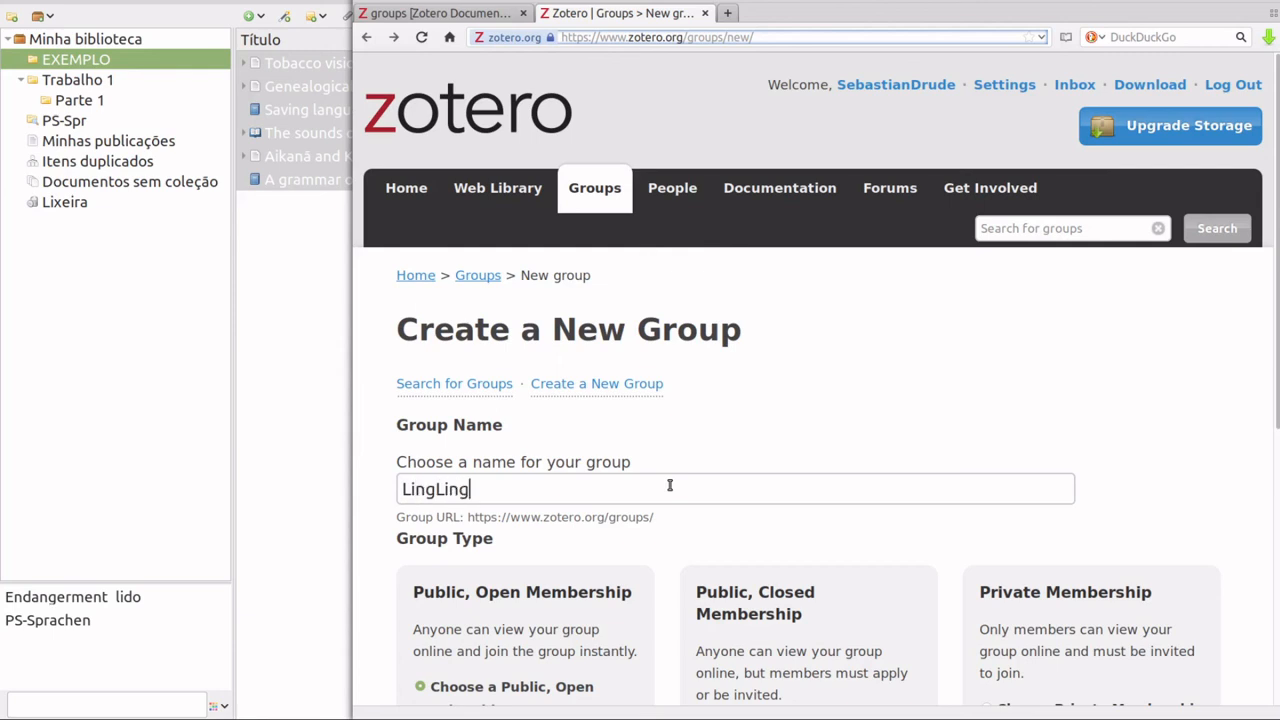
key("Tab")
scroll(754, 433, "down", 1)
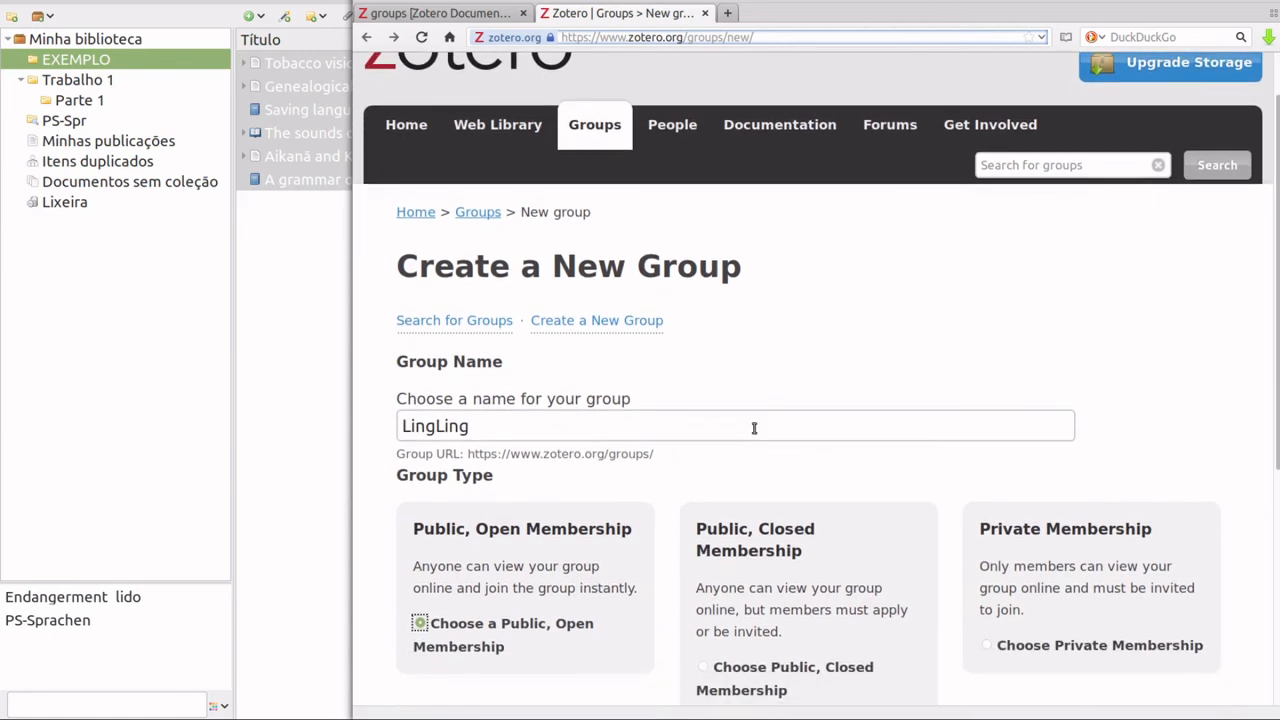
scroll(754, 428, "down", 4)
scroll(585, 480, "up", 1)
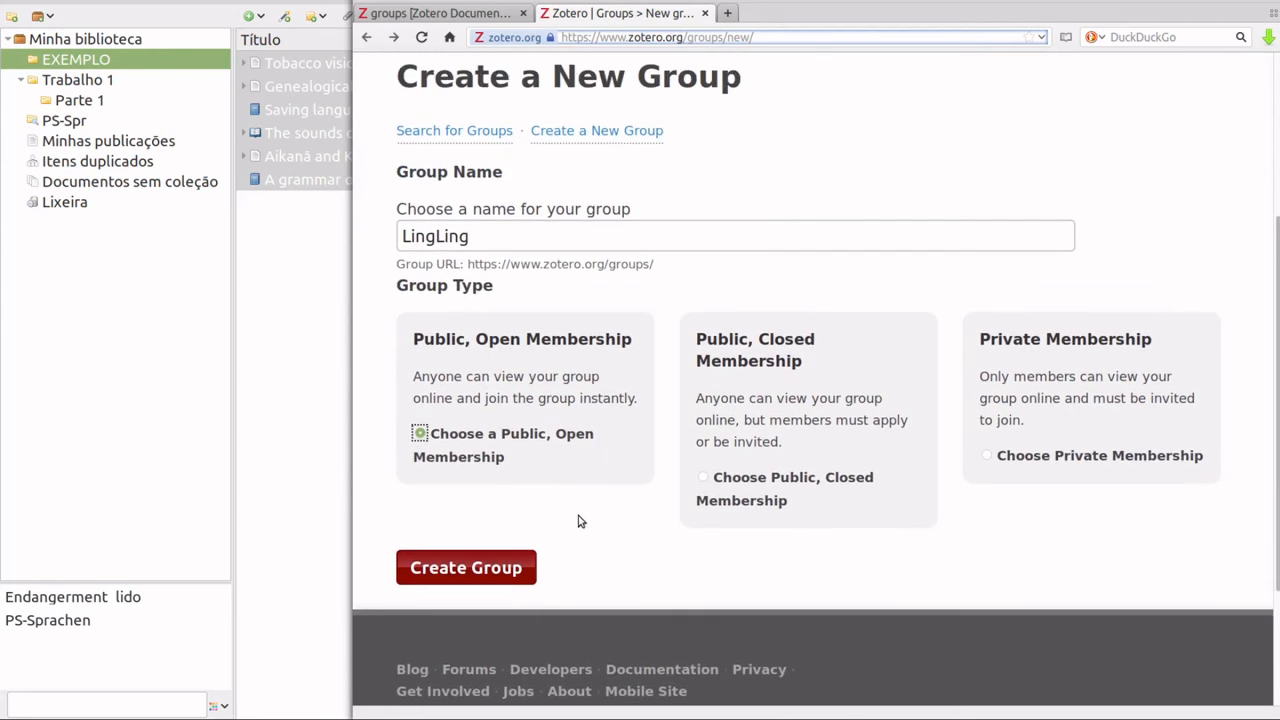
left_click(470, 568)
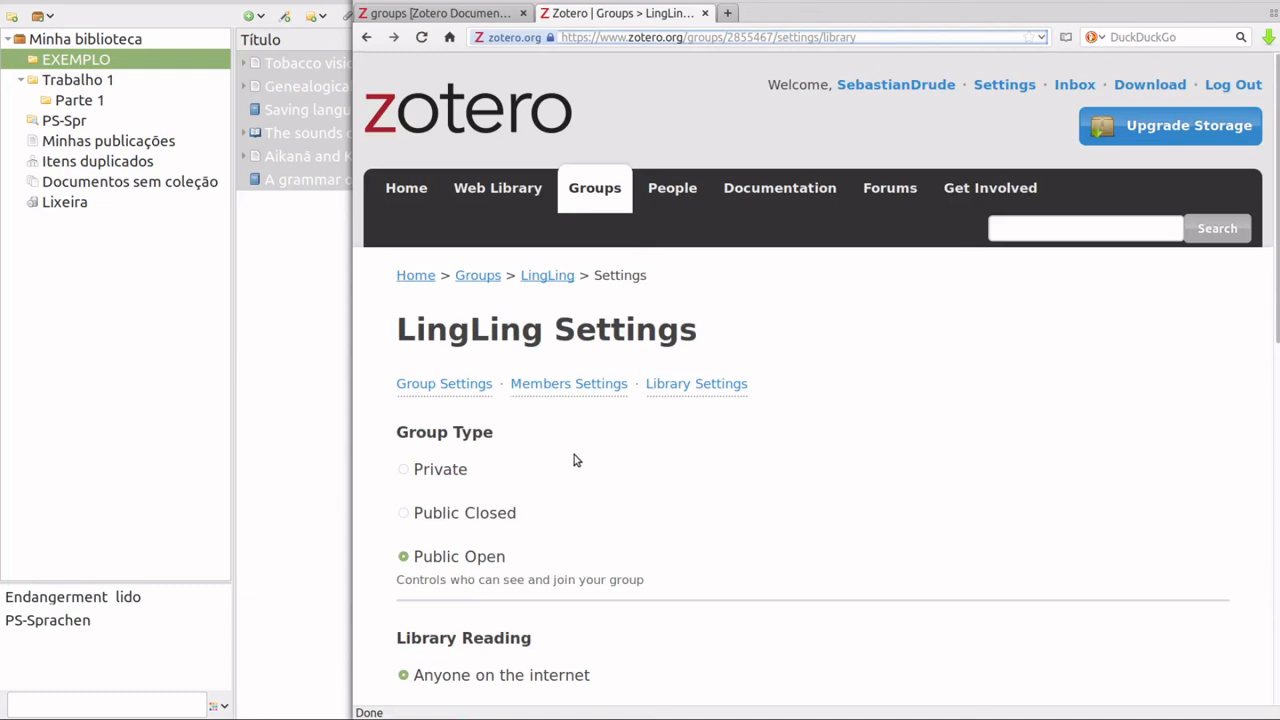
Set the LingLing group's type to Private and its library reading permission to Any group member
scroll(626, 452, "down", 5)
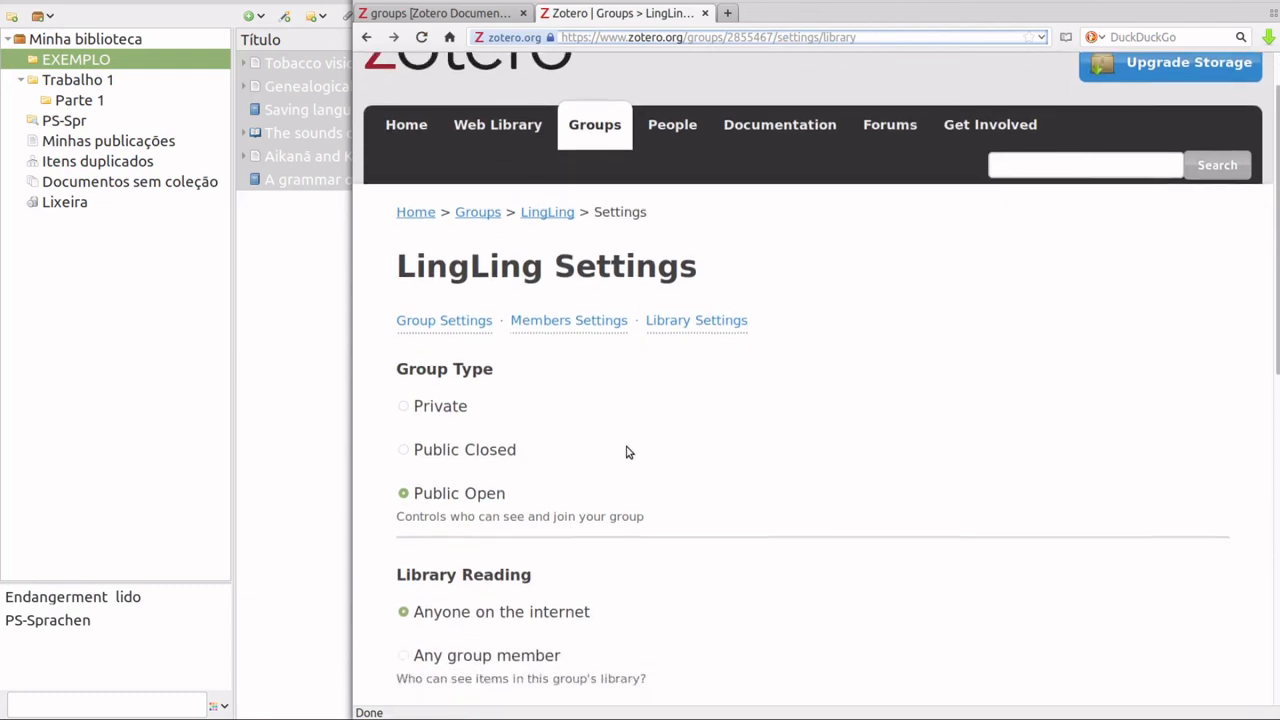
scroll(626, 453, "up", 5)
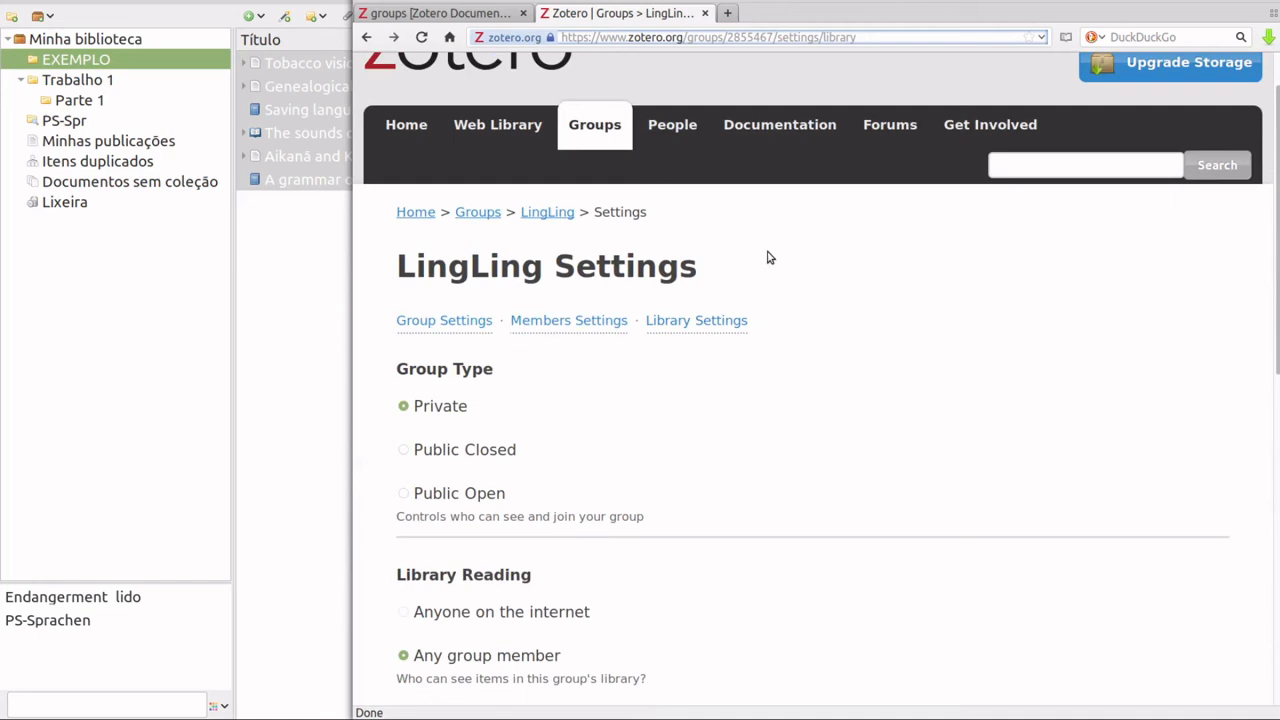
scroll(766, 257, "up", 3)
Switch to Zotero, synchronize with the online account and open the LingLing group library
left_click(120, 326)
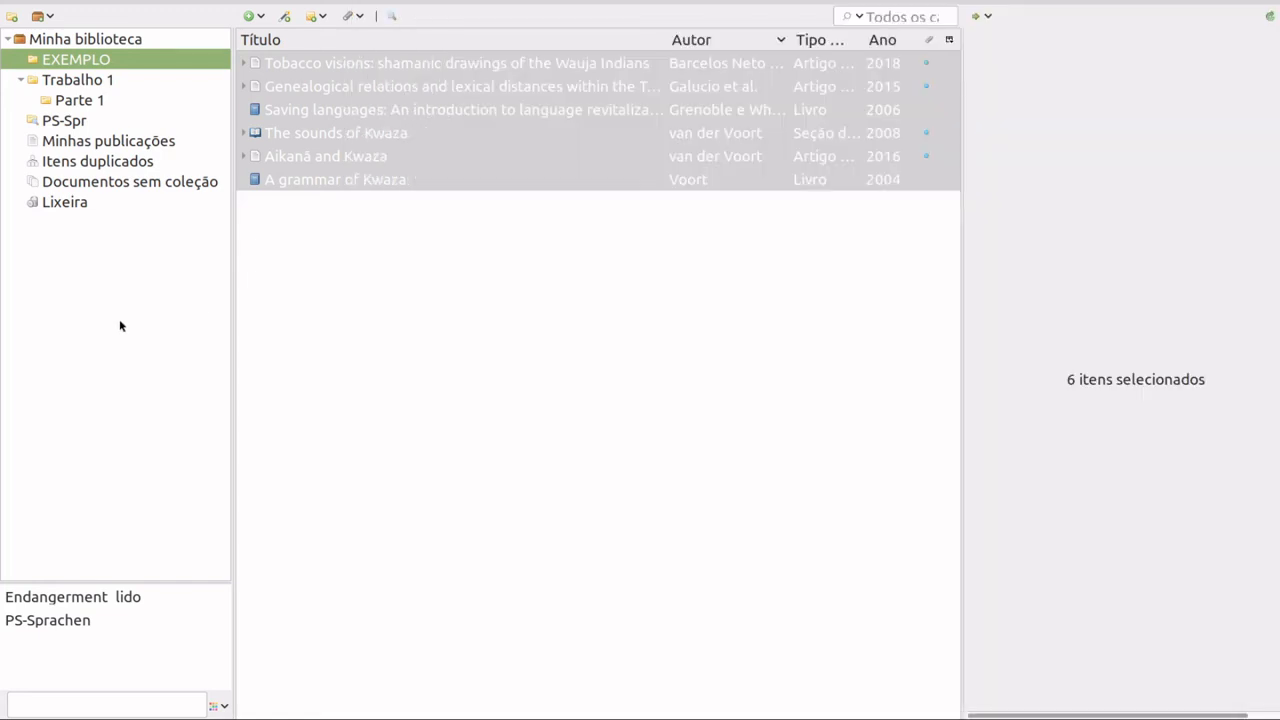
left_click(1267, 17)
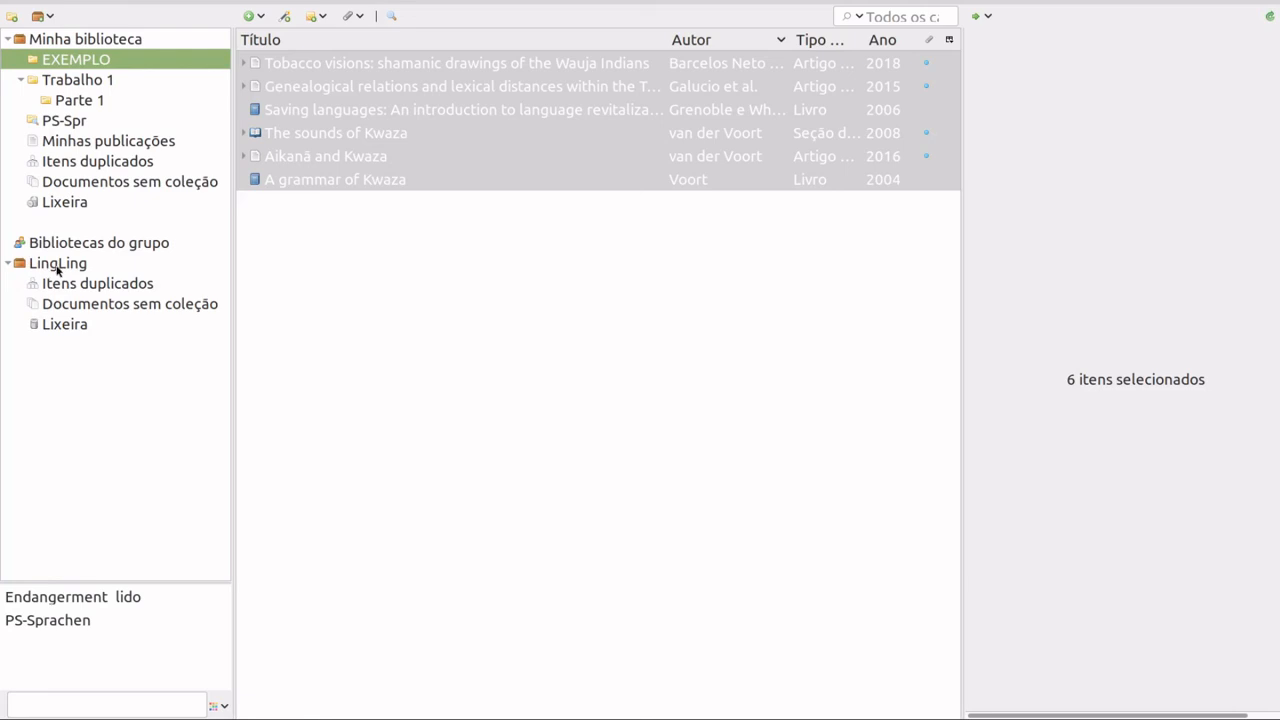
left_click(57, 265)
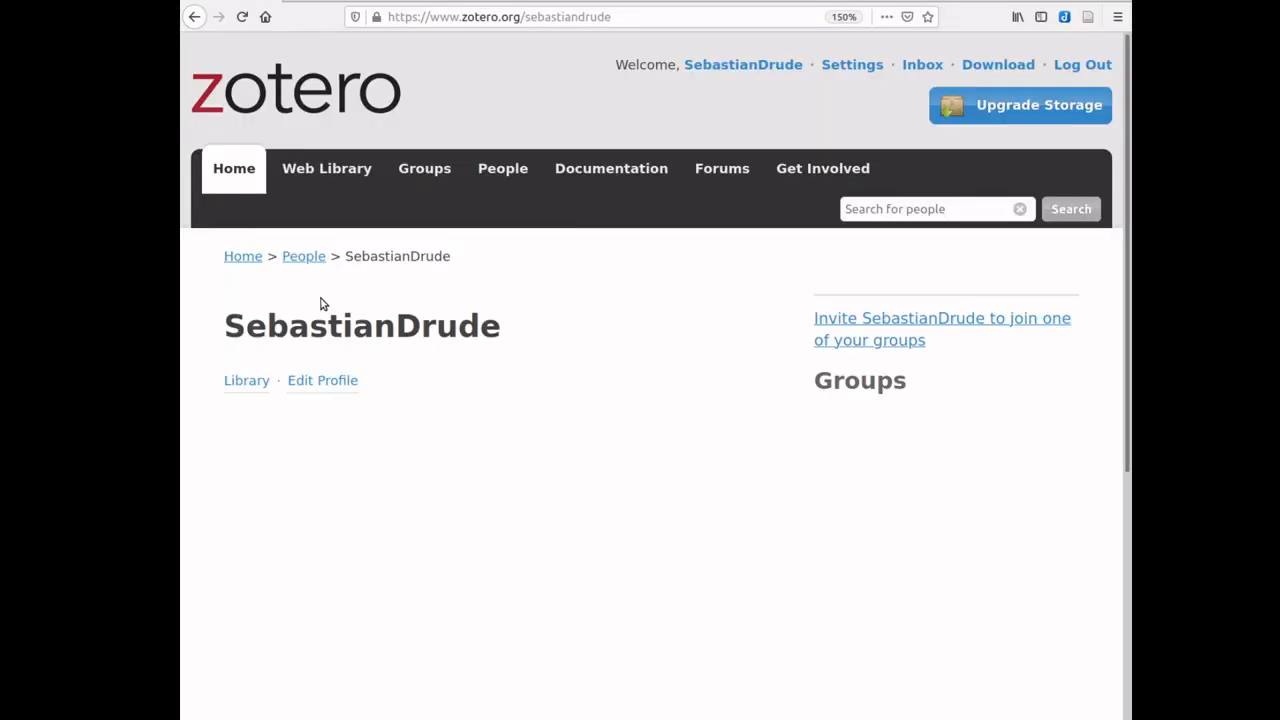
Switch to the browser and view the personal online library and the LingLing group library on the Zotero website
left_click(247, 382)
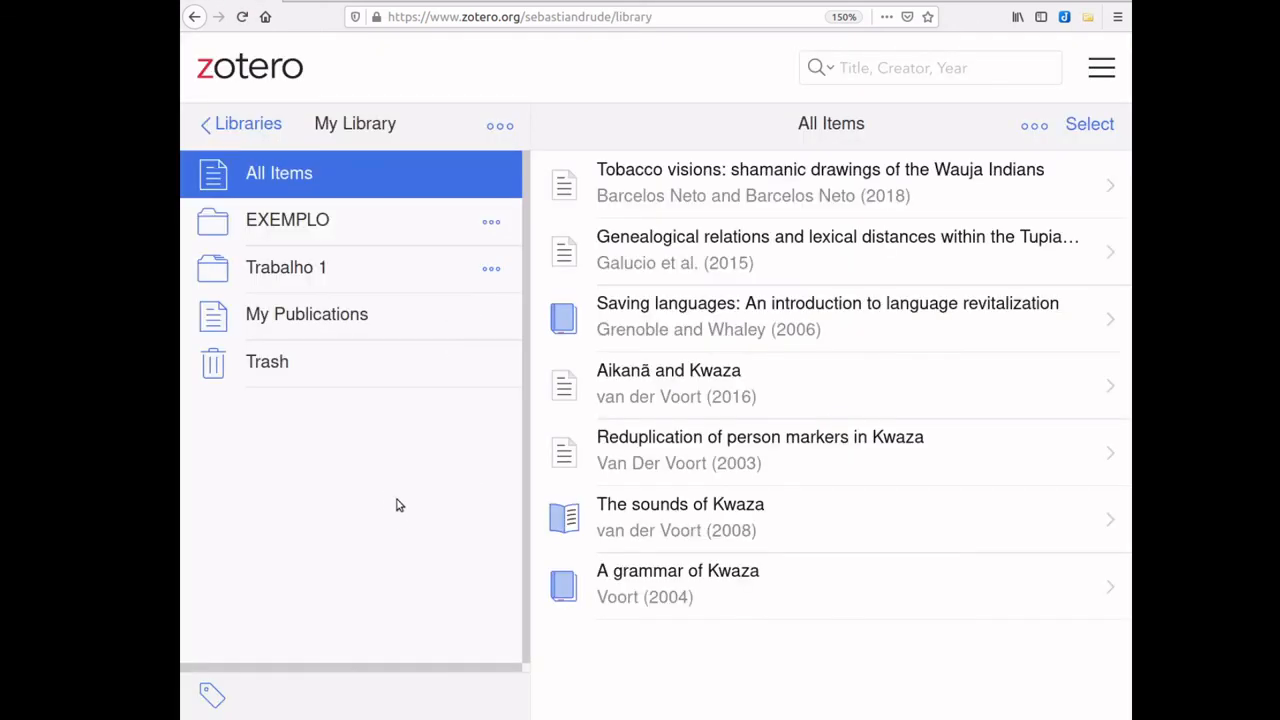
left_click(248, 124)
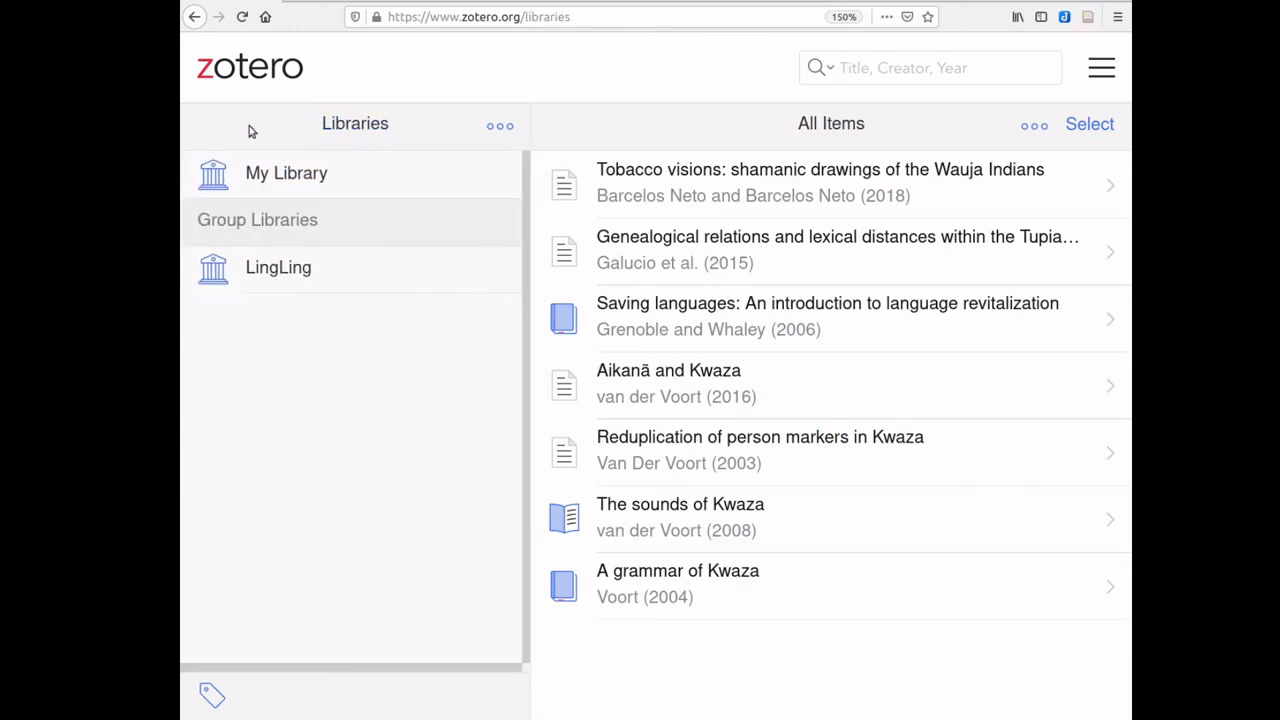
left_click(267, 276)
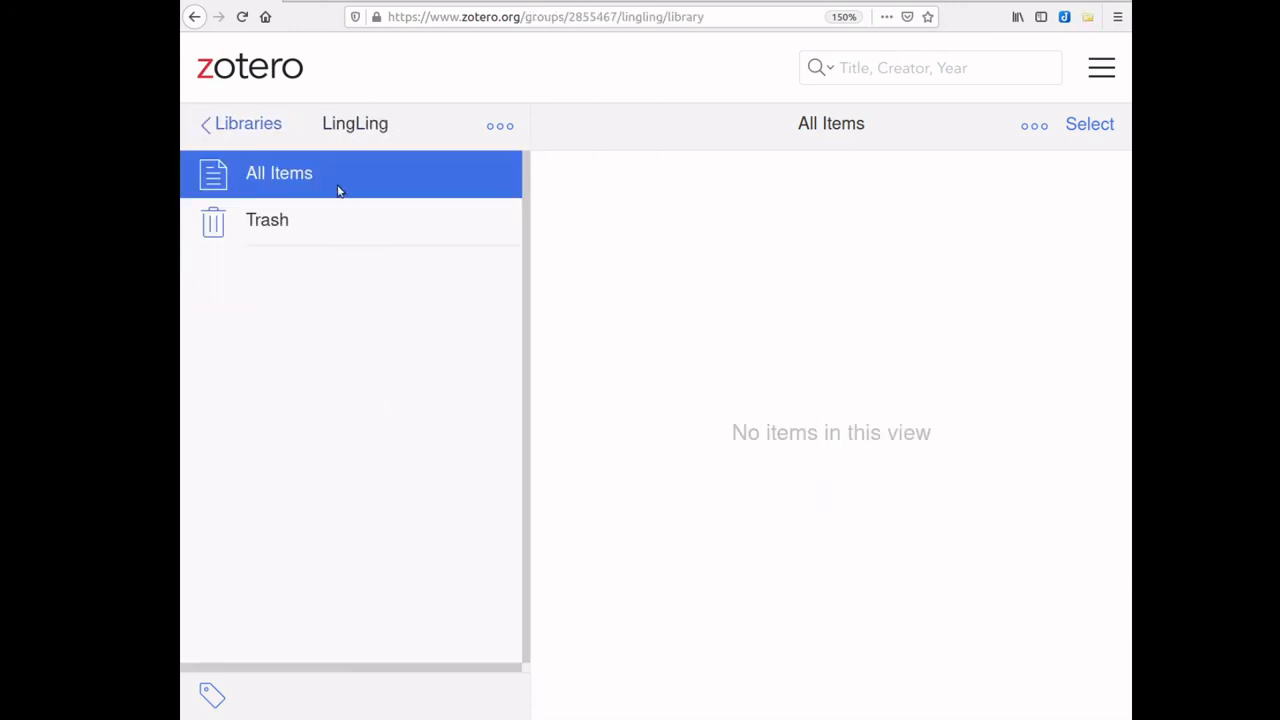
left_click(252, 127)
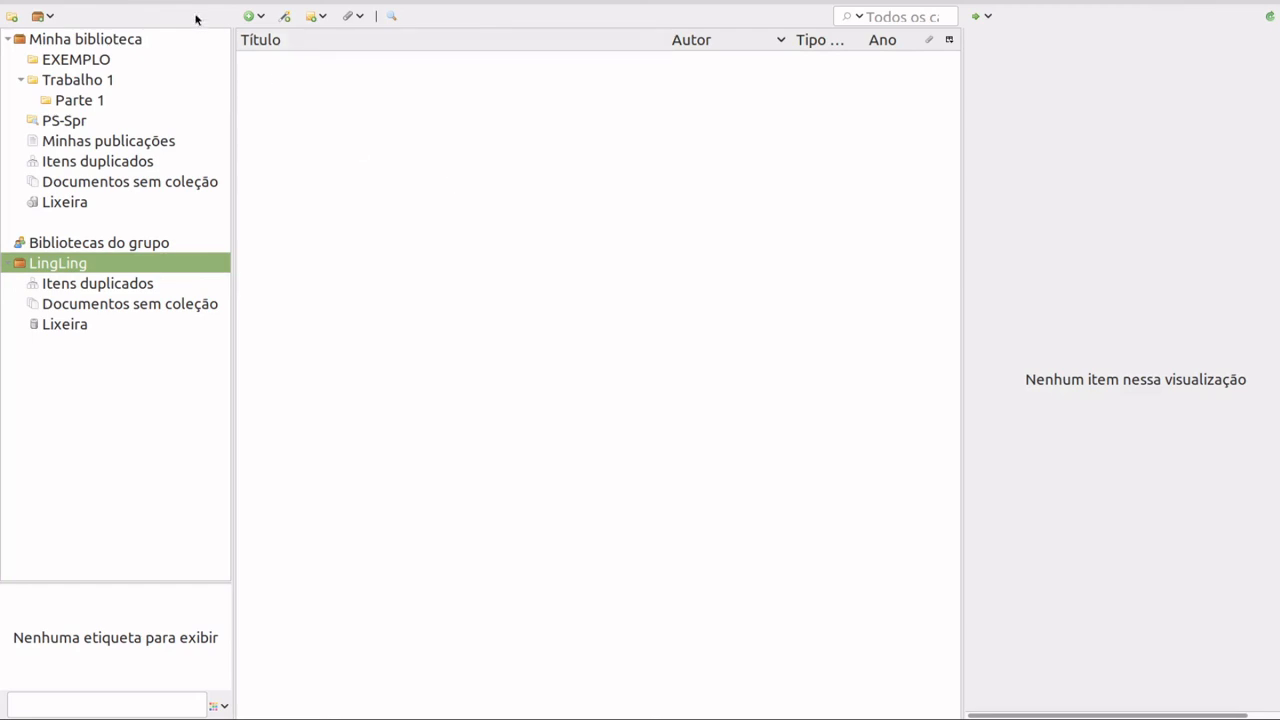
Switch to Zotero, review the linked account's synchronization preferences and close them unchanged
left_click(95, 2)
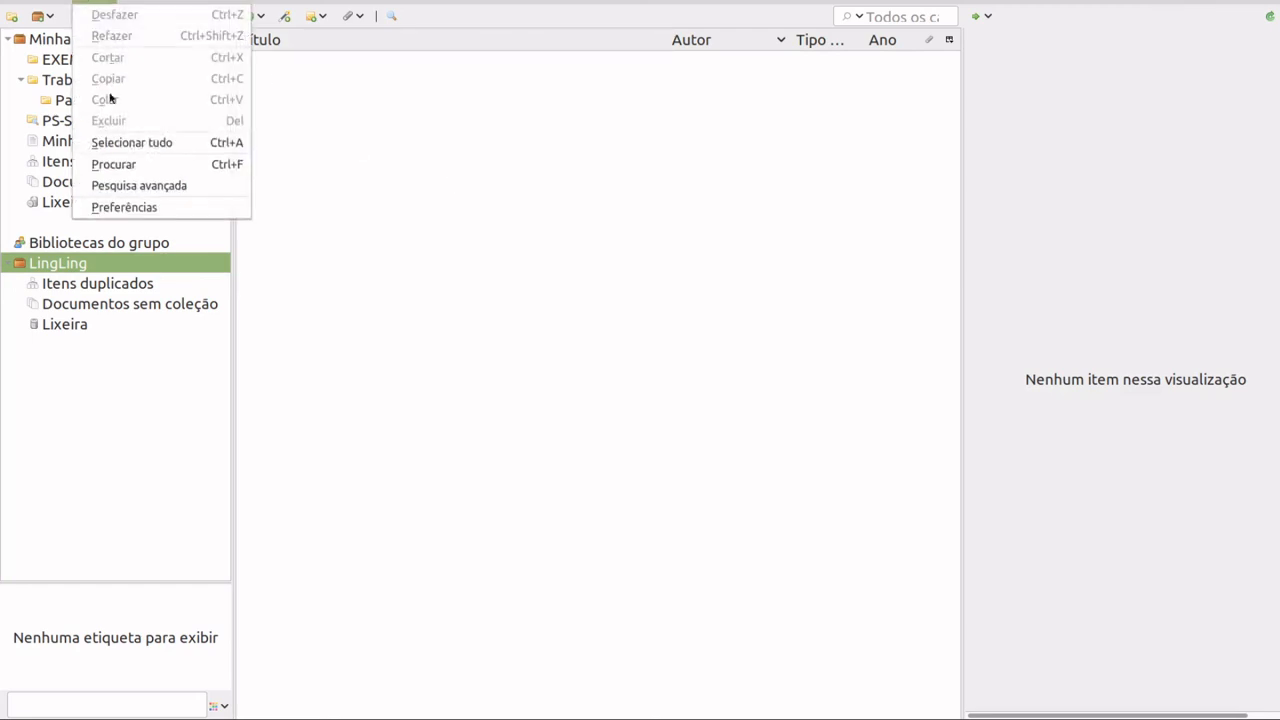
left_click(121, 208)
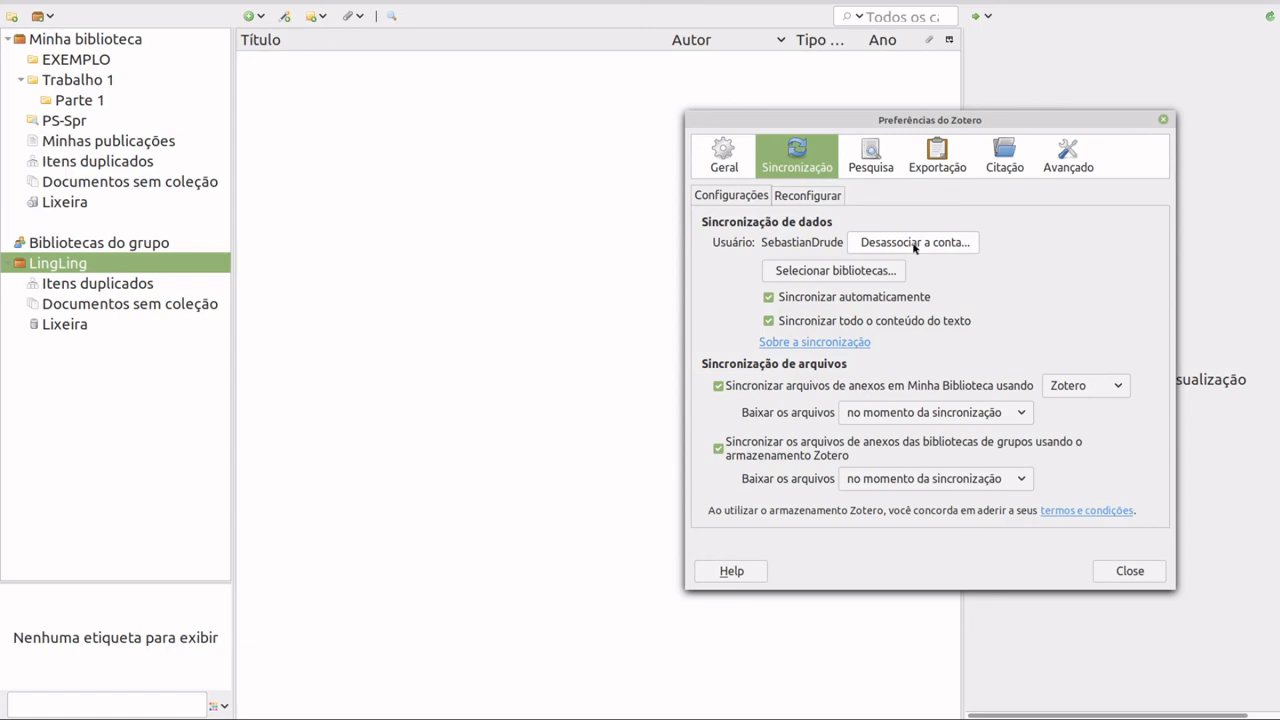
left_click(1131, 571)
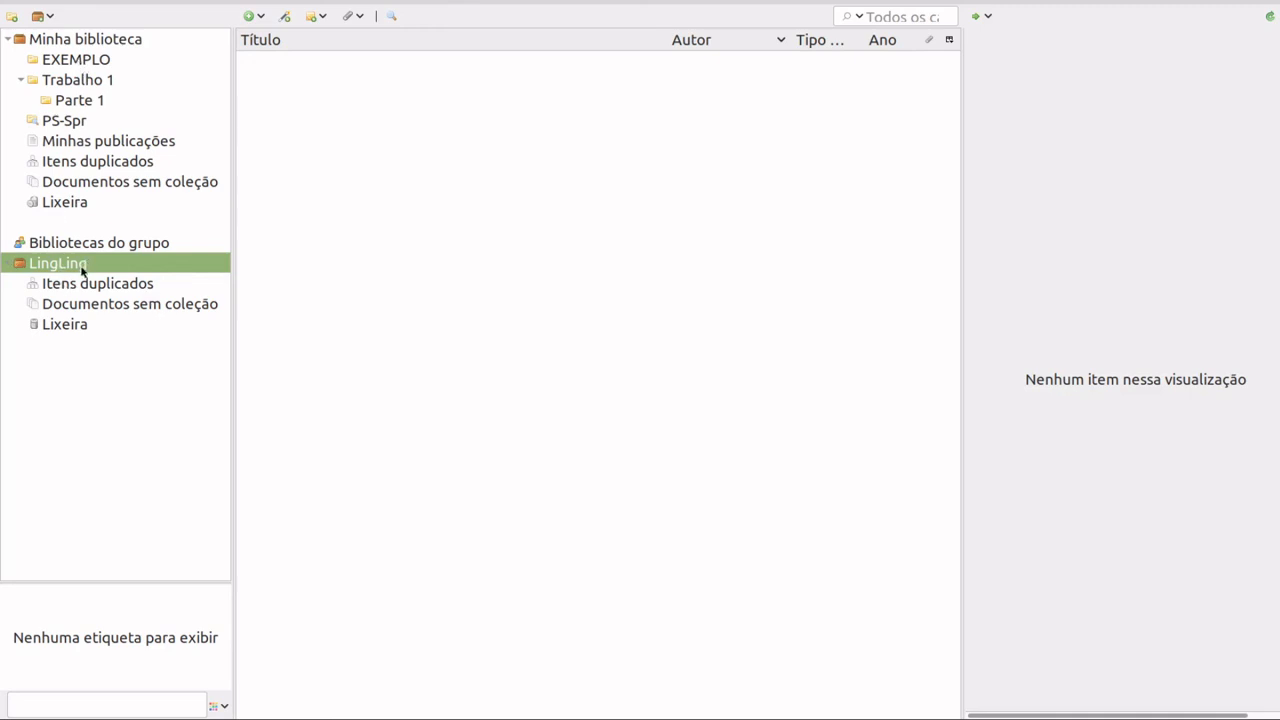
Copy "Tobacco visions: shamanic drawings of the Wauja Indians" from the EXEMPLO collection into the LingLing group library and open that library
left_click(80, 59)
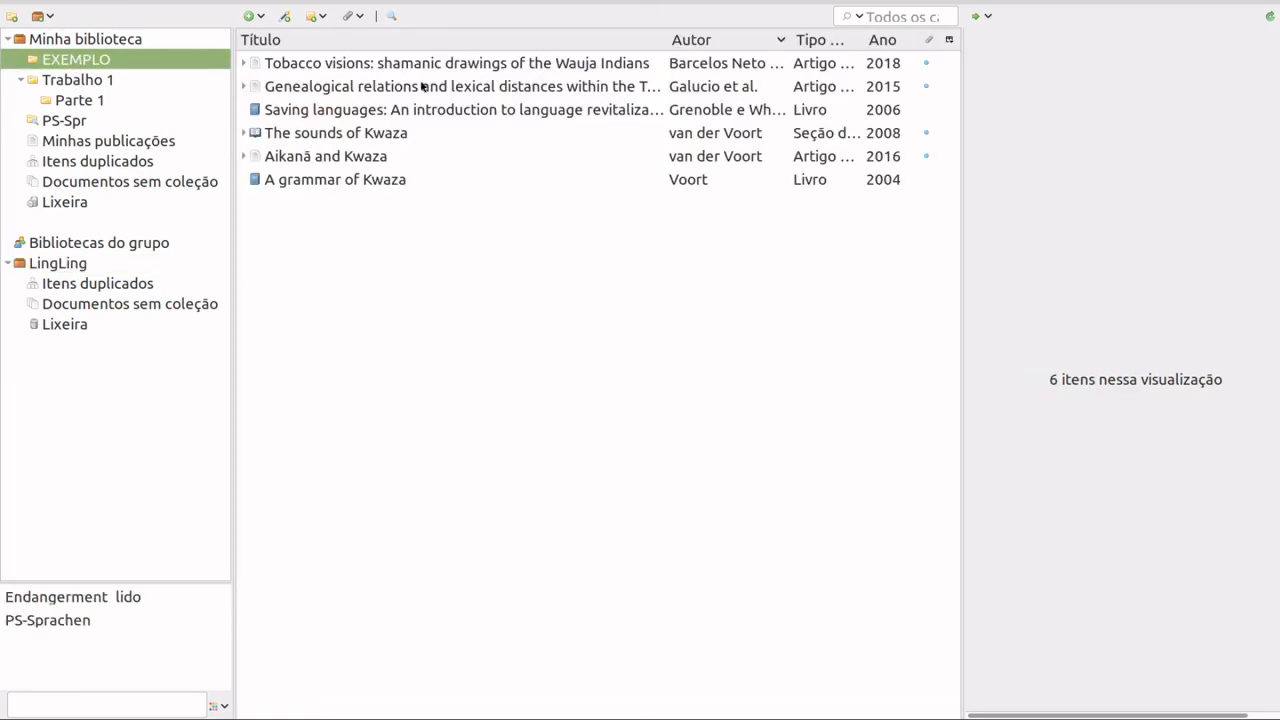
left_click(372, 65)
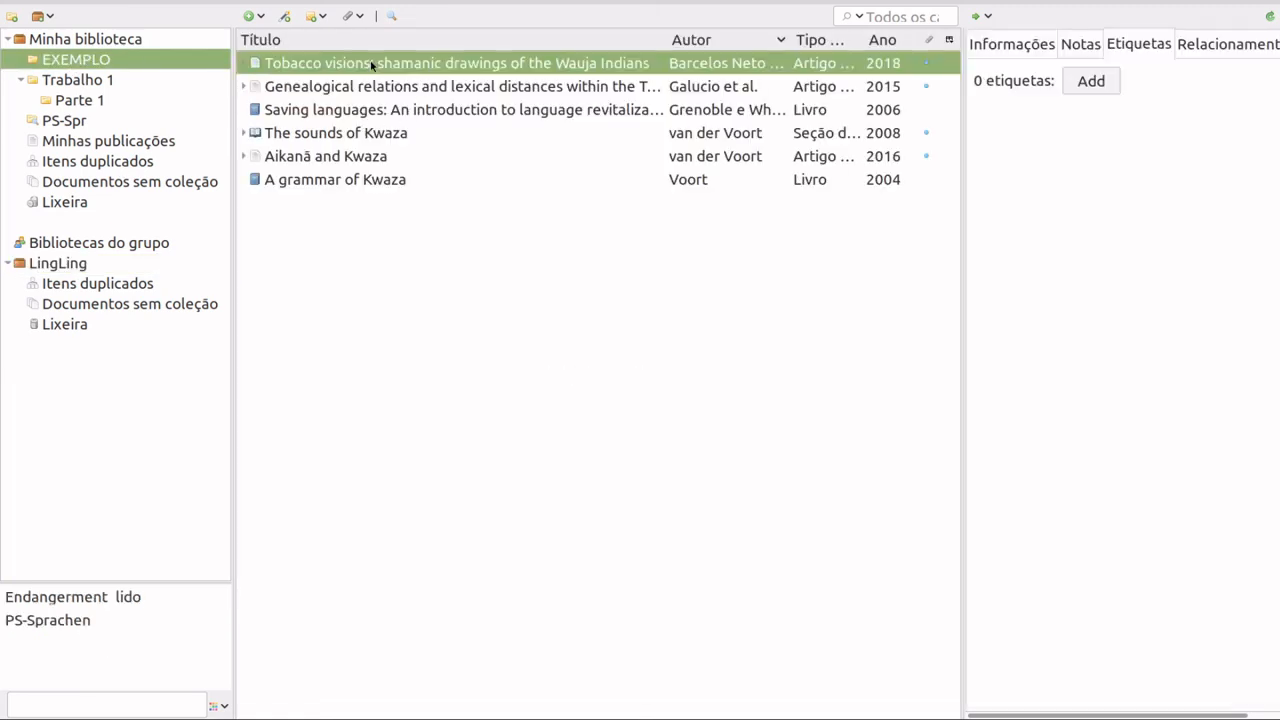
left_click_drag(372, 65, 75, 266)
left_click(46, 264)
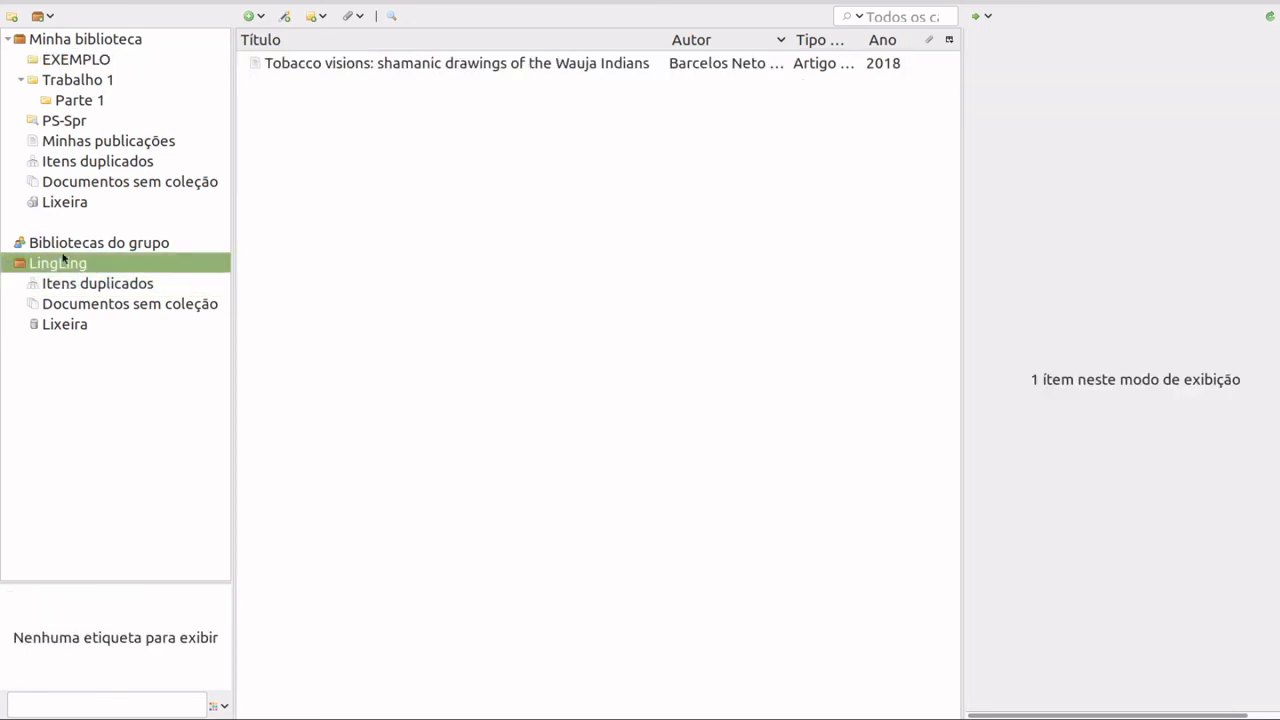
Add the tag "lido" to the LingLing group library's copy of the Tobacco visions article
left_click(386, 64)
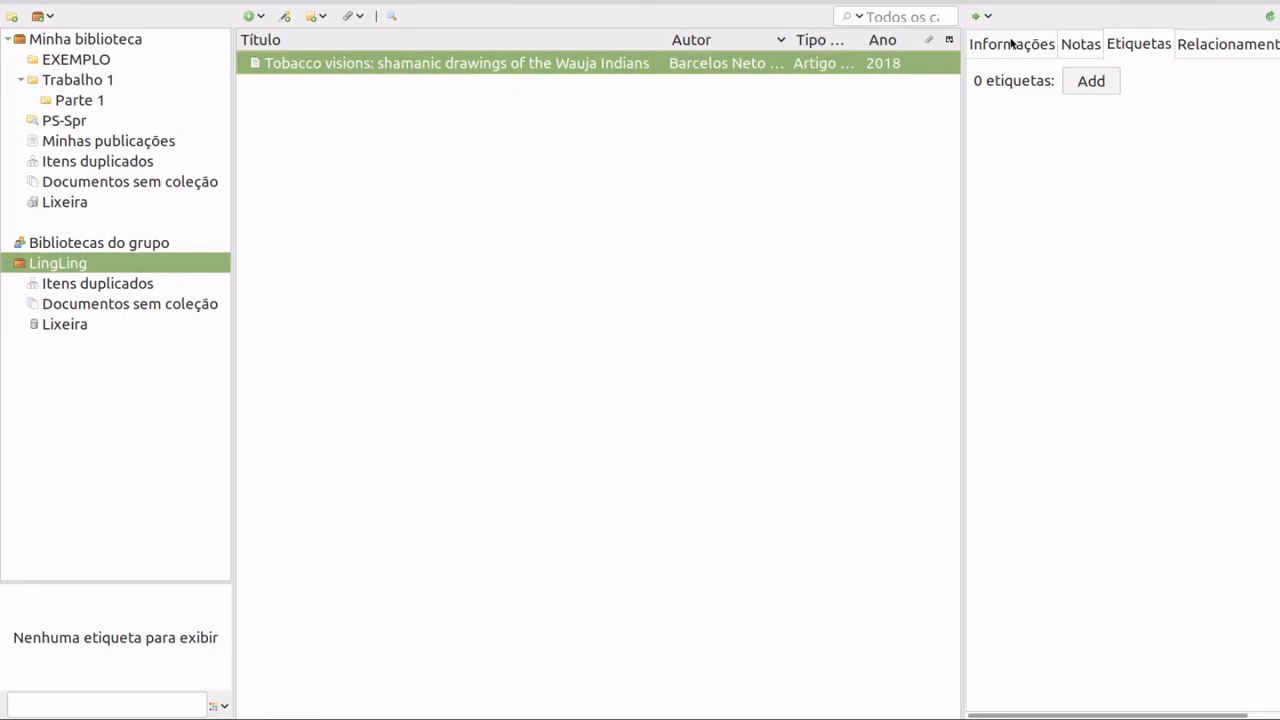
left_click(1089, 81)
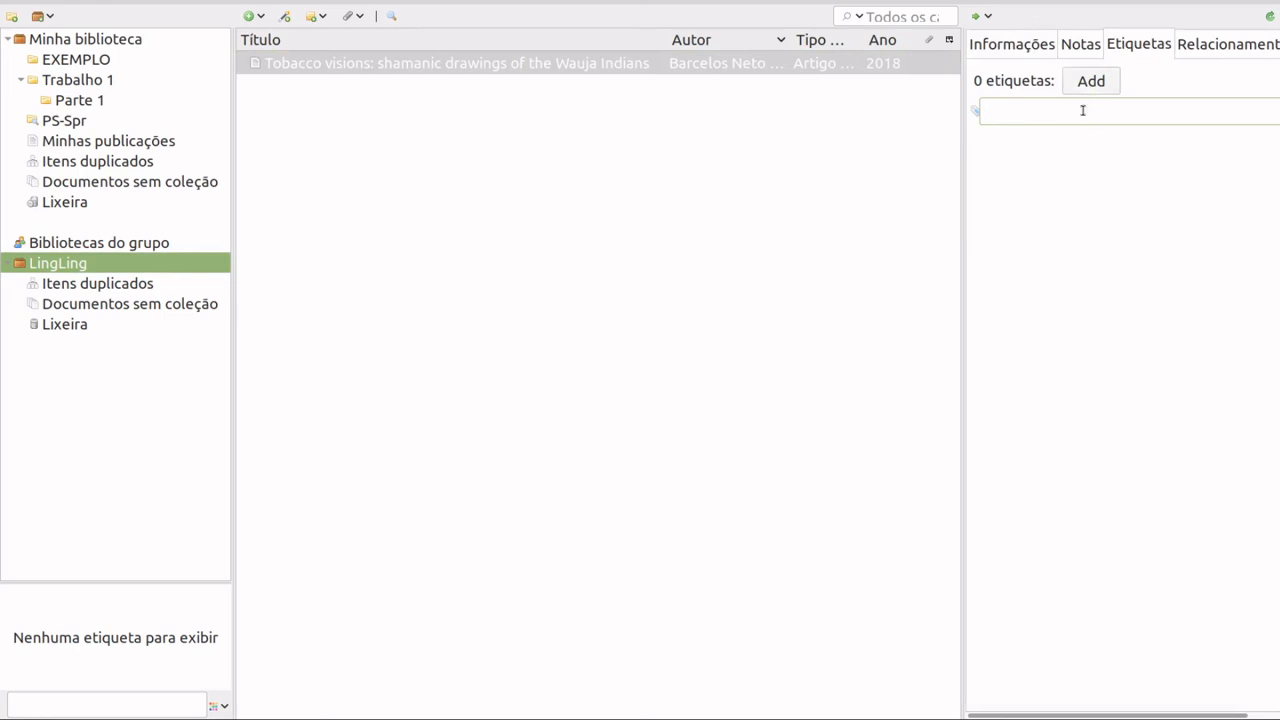
type("lido")
key("Return")
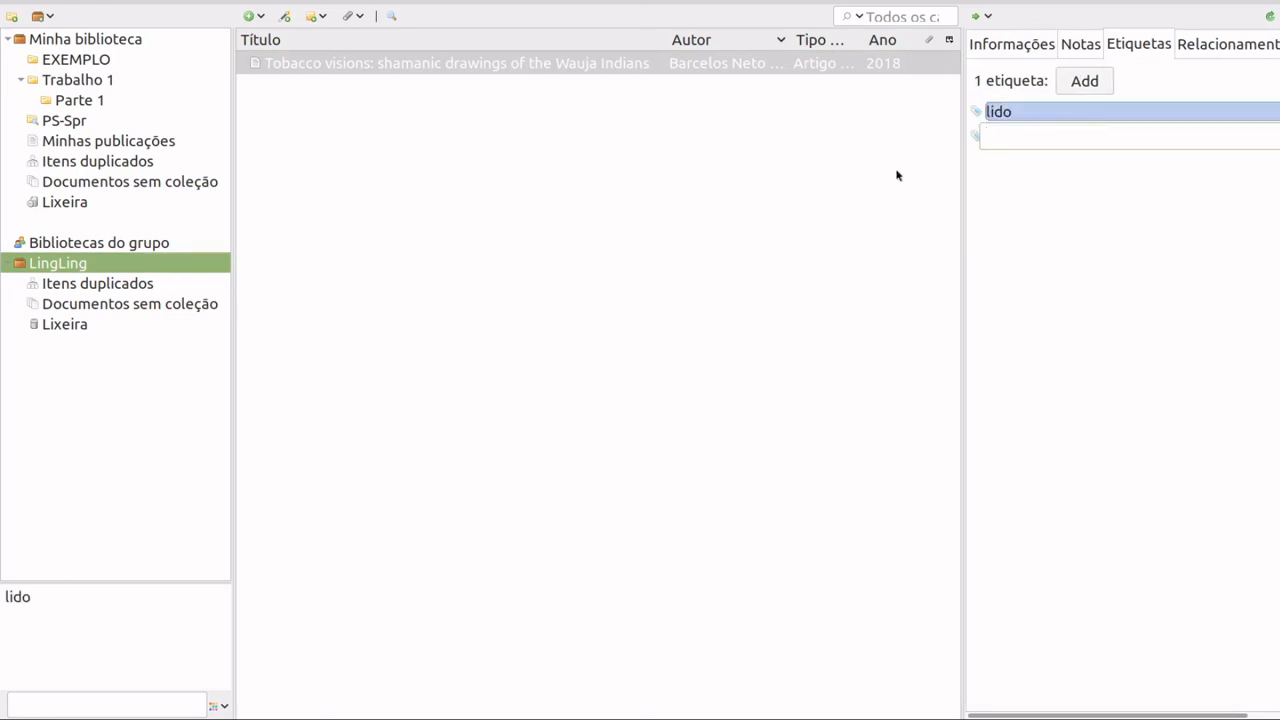
left_click(57, 265)
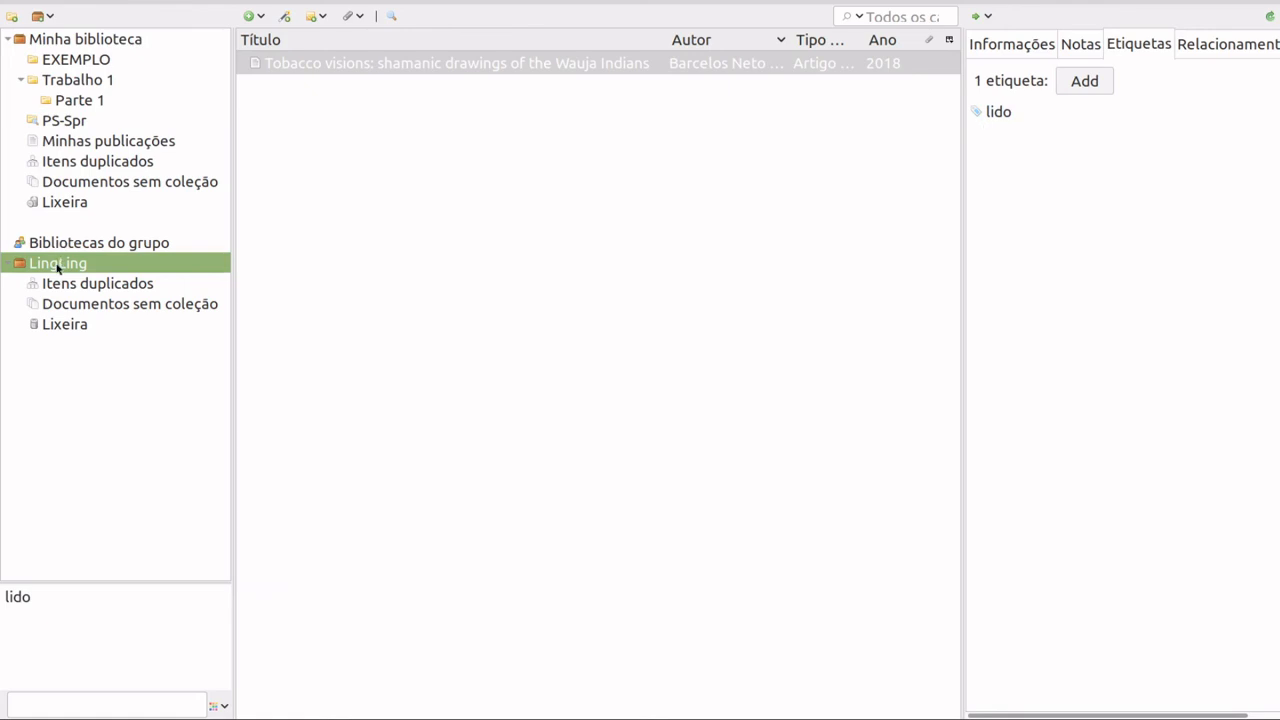
Compare the tags of the Tobacco visions article in the EXEMPLO collection with those of its copy in the LingLing group library
left_click(94, 61)
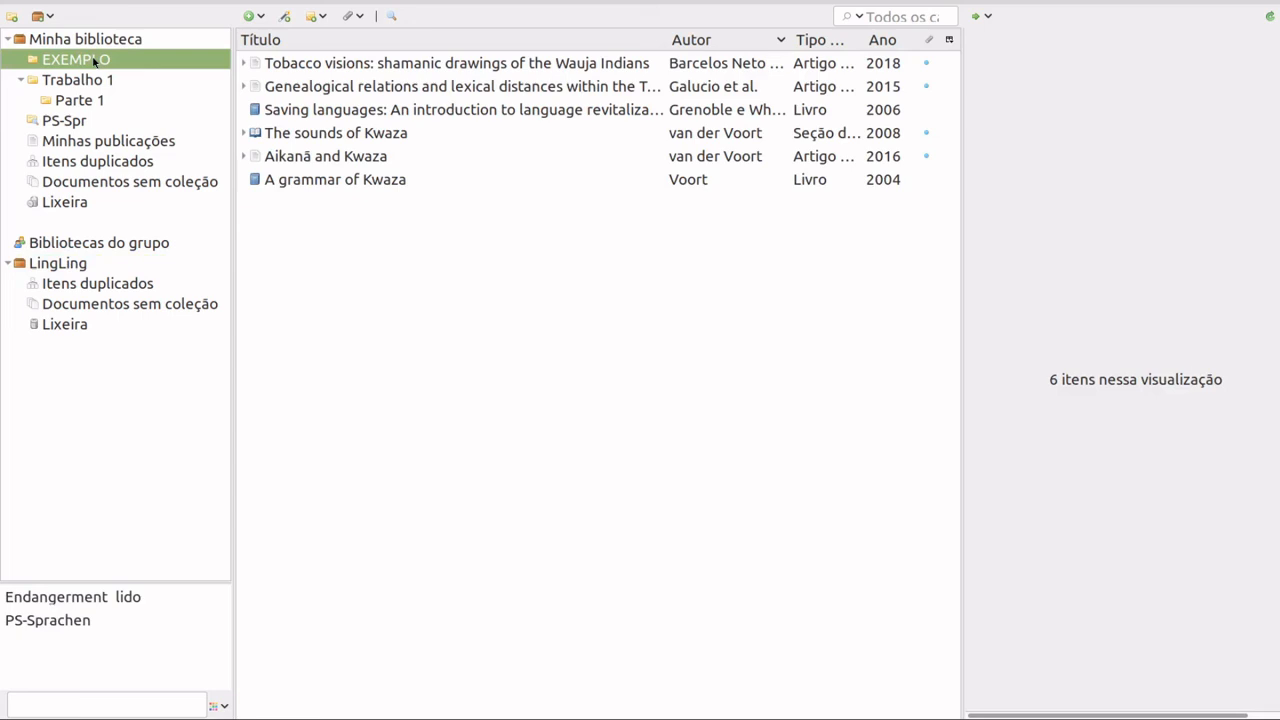
left_click(318, 68)
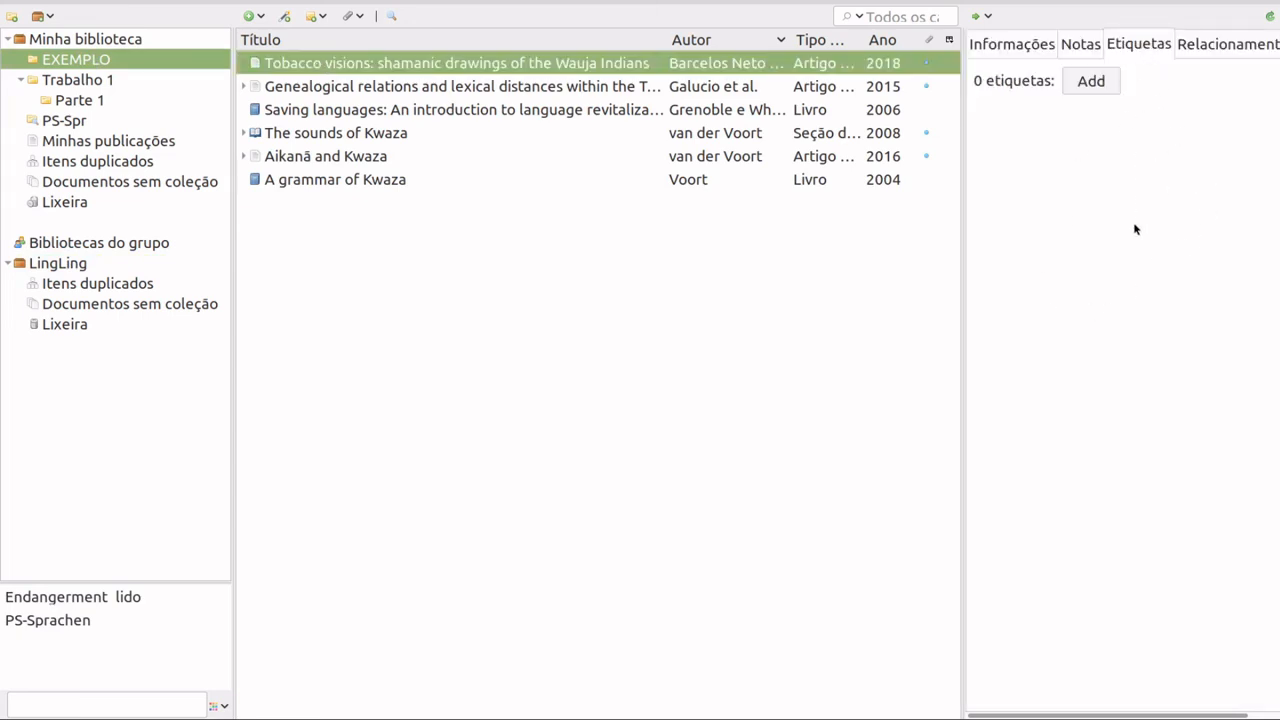
left_click(72, 268)
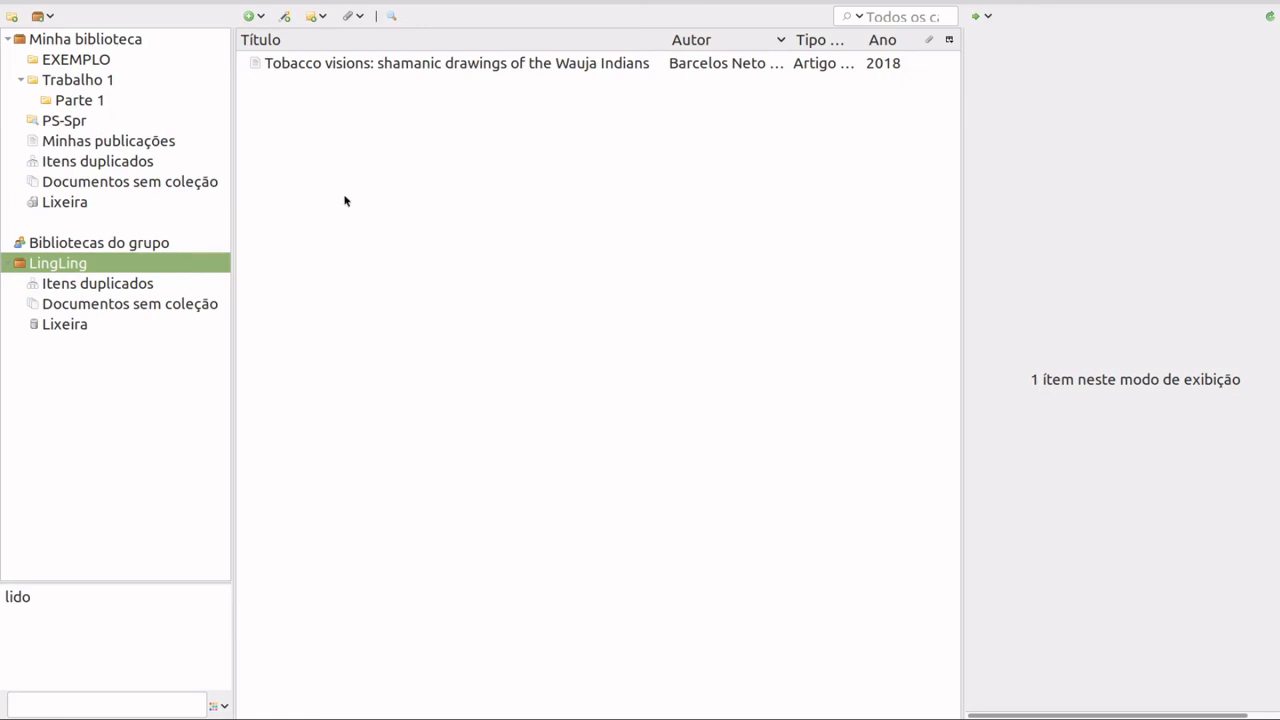
left_click(528, 252)
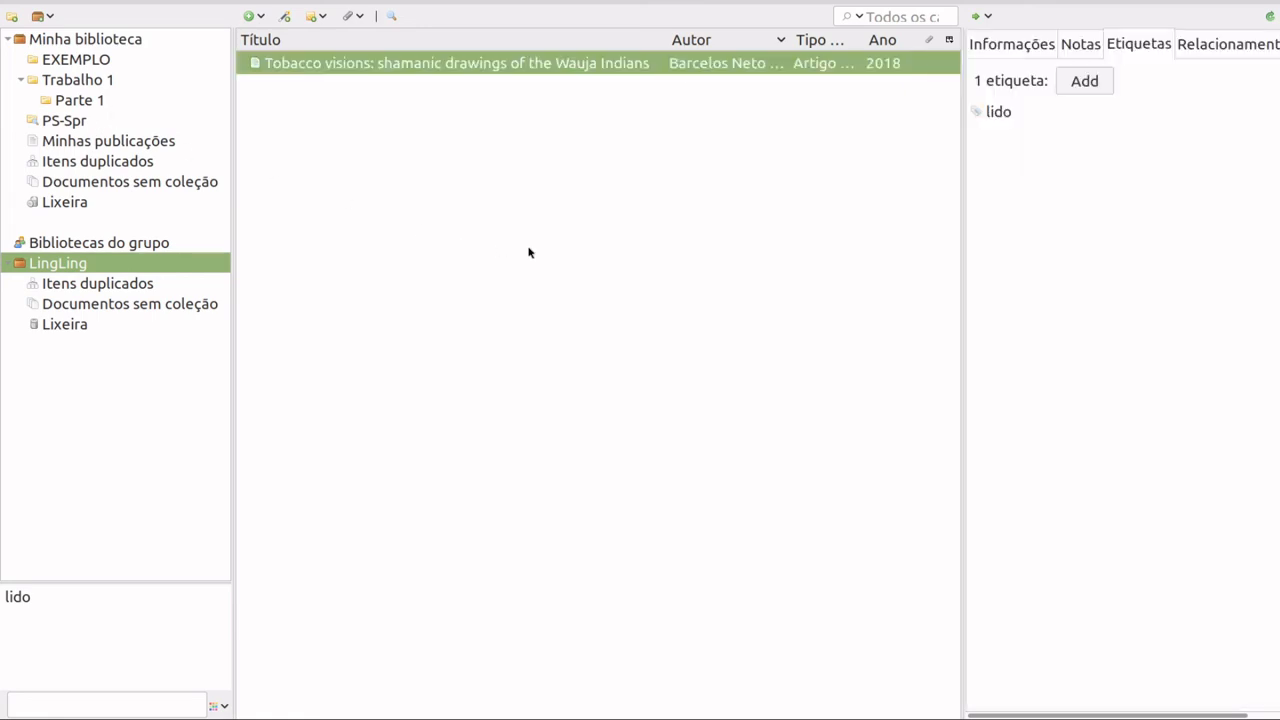